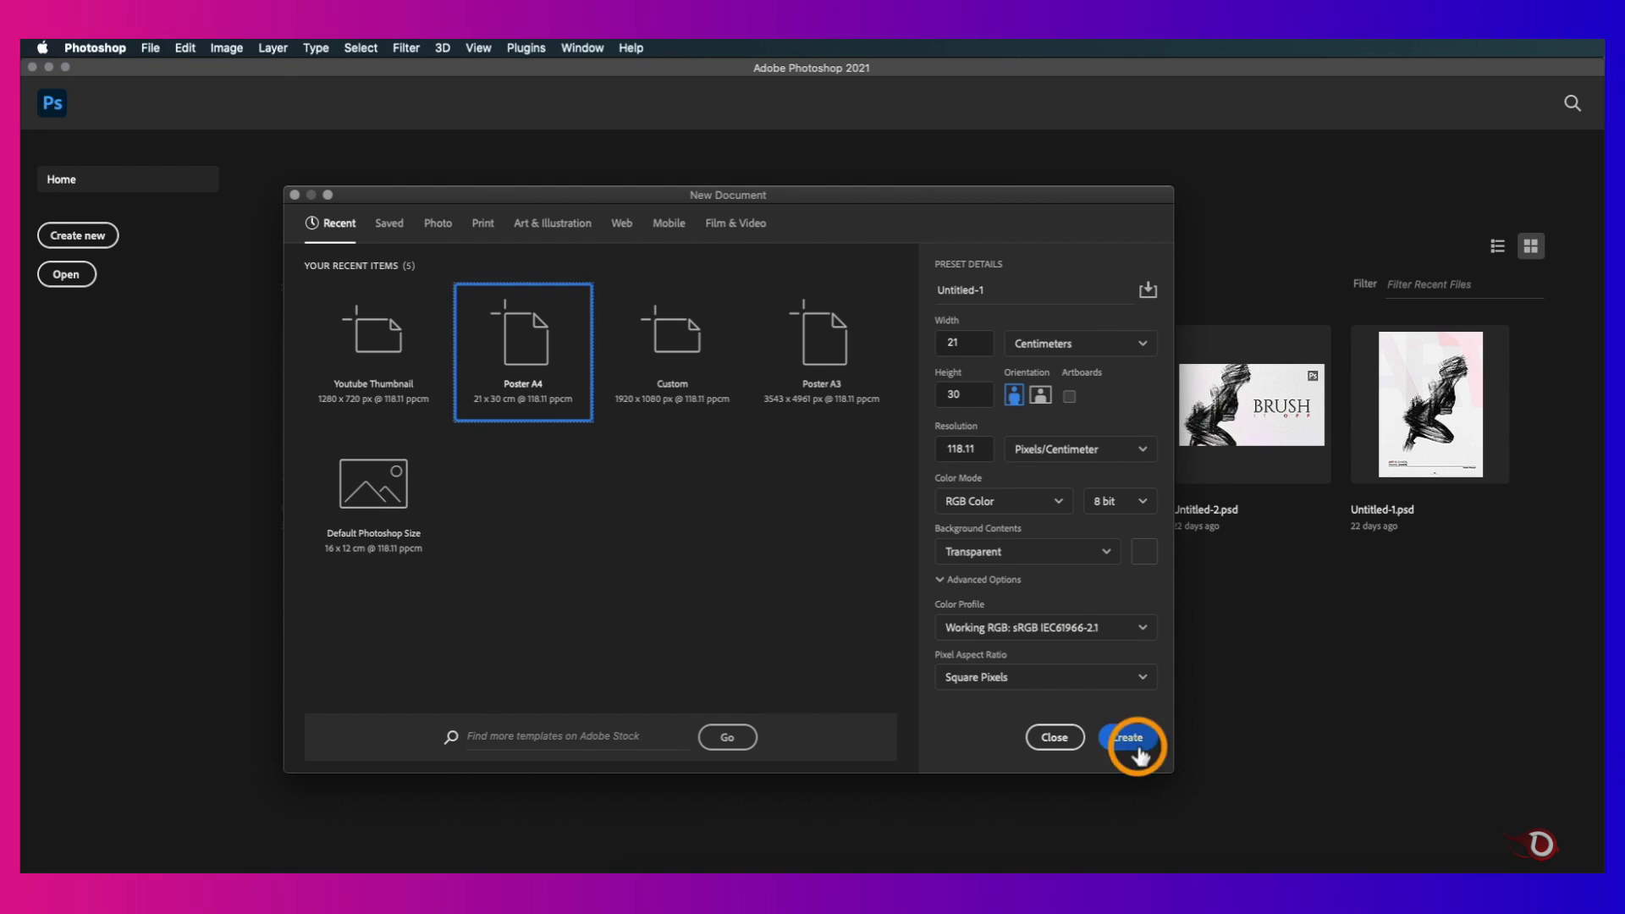
# - Create a Poster A4 document, 21 x 30 cm at 118.11 pixels/centimeter, in RGB Color with a transparent background
pyautogui.click(1128, 749)
pyautogui.press('super+minus')
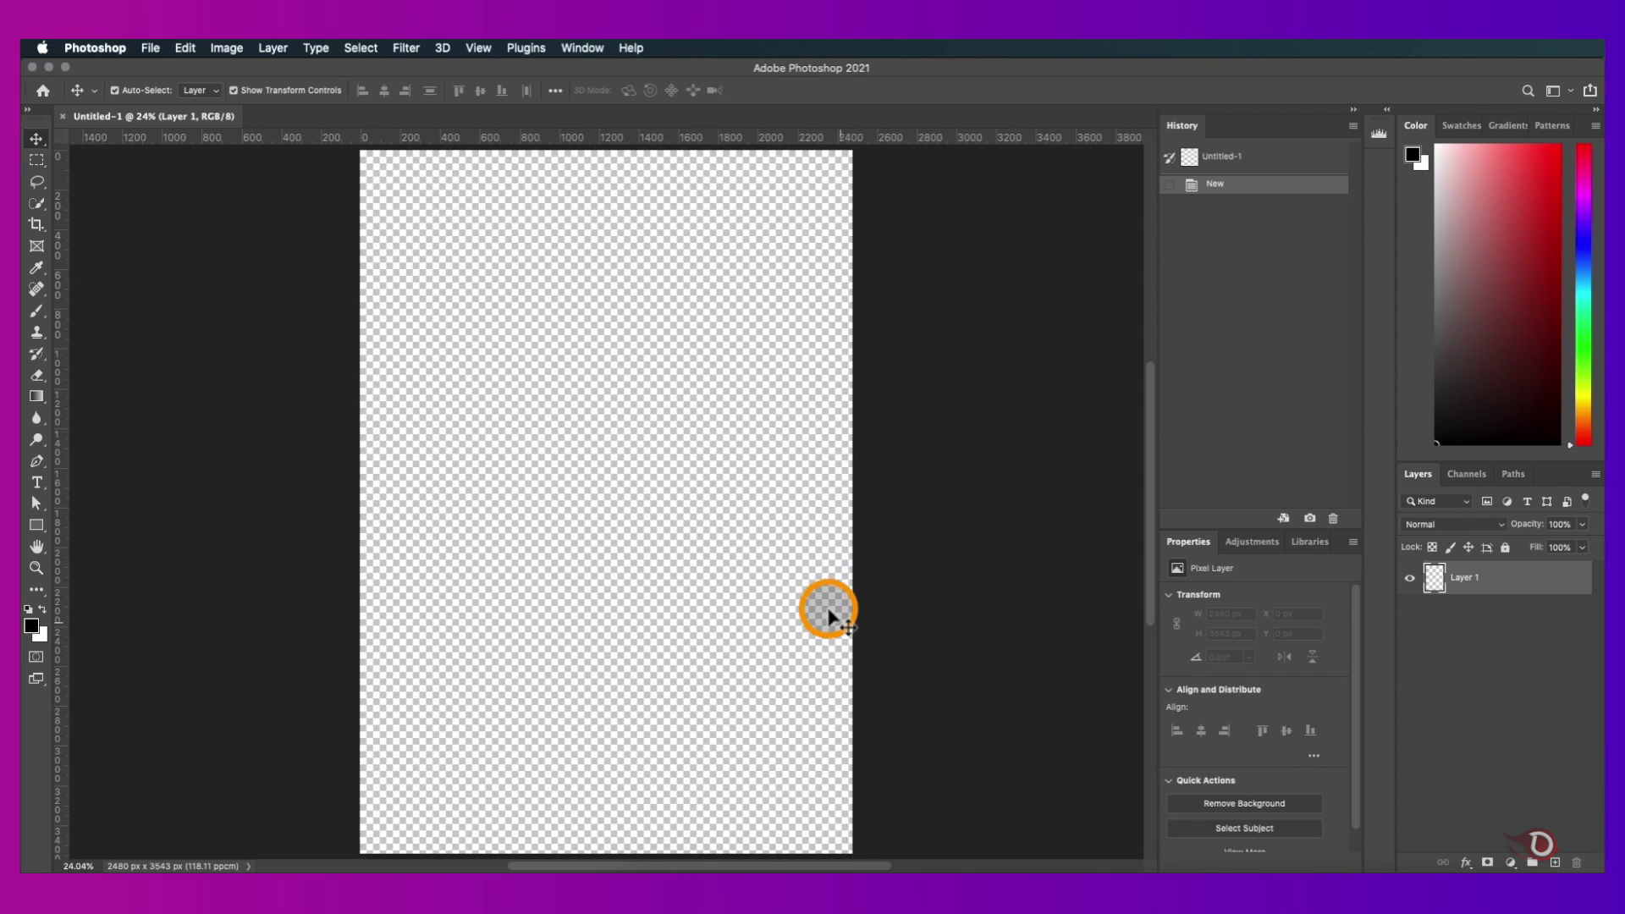
pyautogui.scroll(1, 829, 610)
# - Place the black-and-white portrait photo in the document and scale it to fill the full canvas width
pyautogui.click(1456, 872)
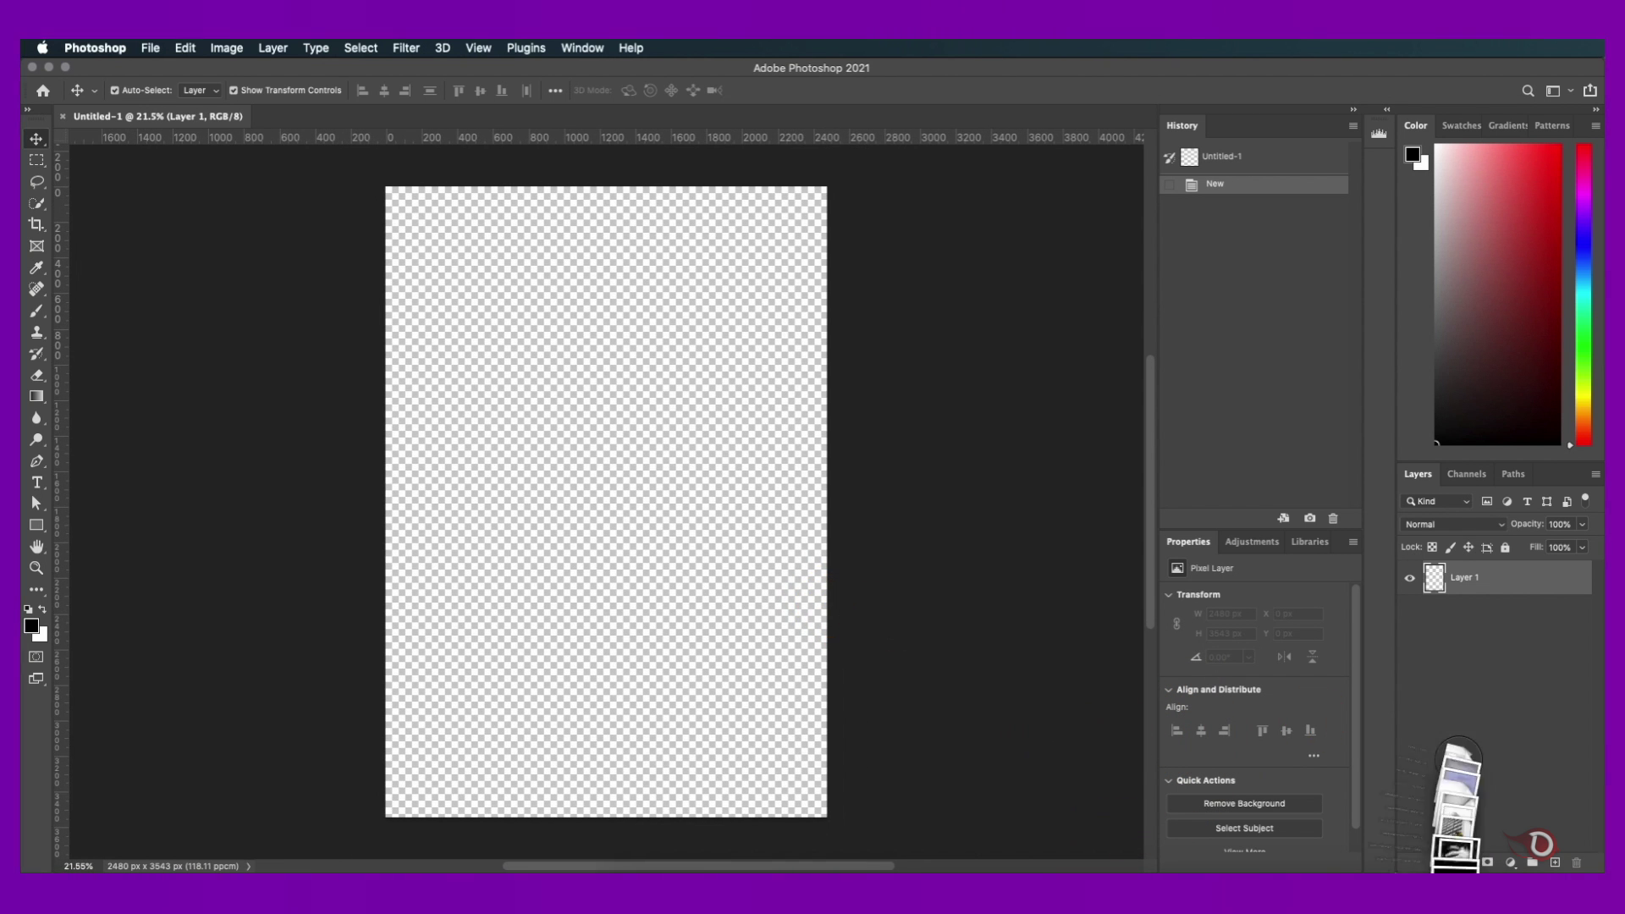
pyautogui.moveTo(1470, 733); pyautogui.dragTo(772, 590)
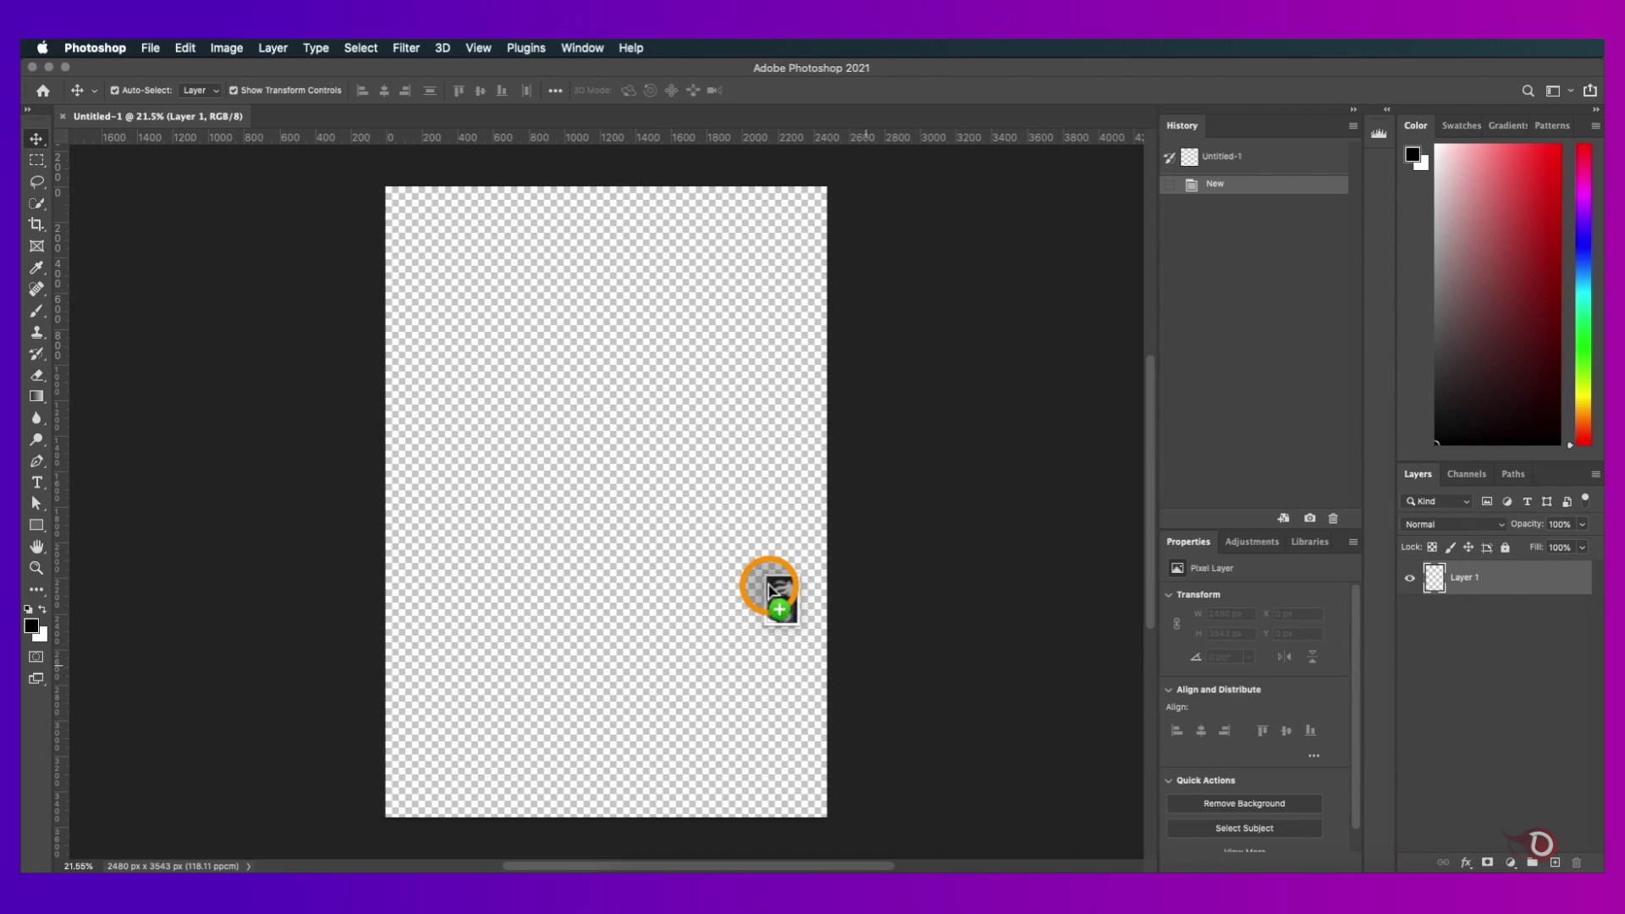
pyautogui.click(666, 505)
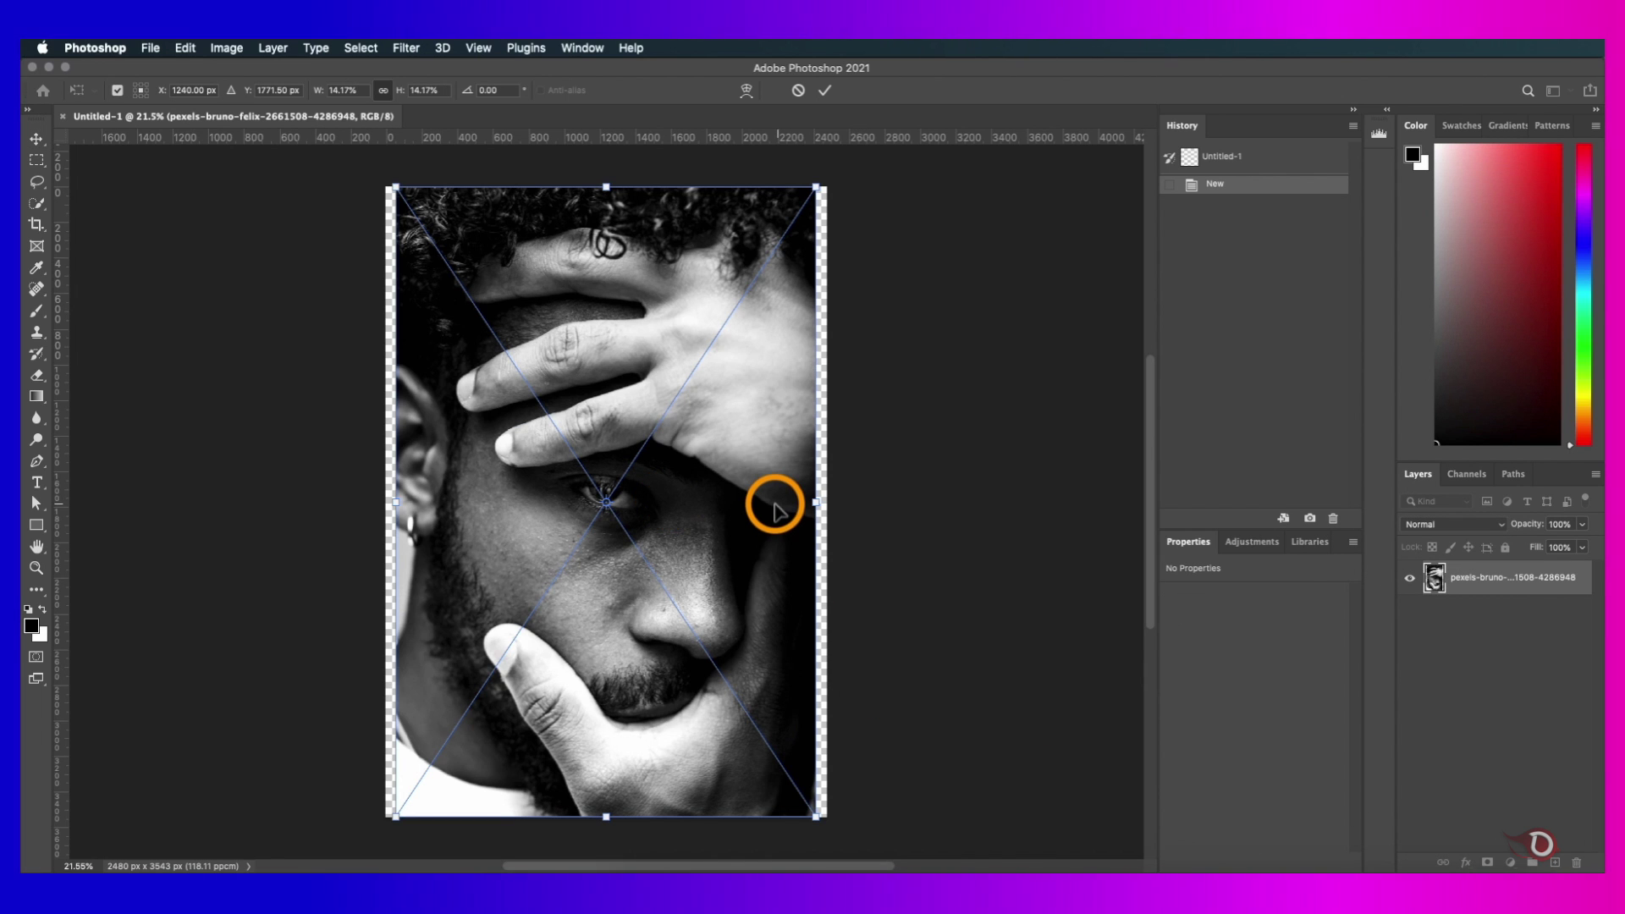
pyautogui.moveTo(810, 502); pyautogui.dragTo(826, 501)
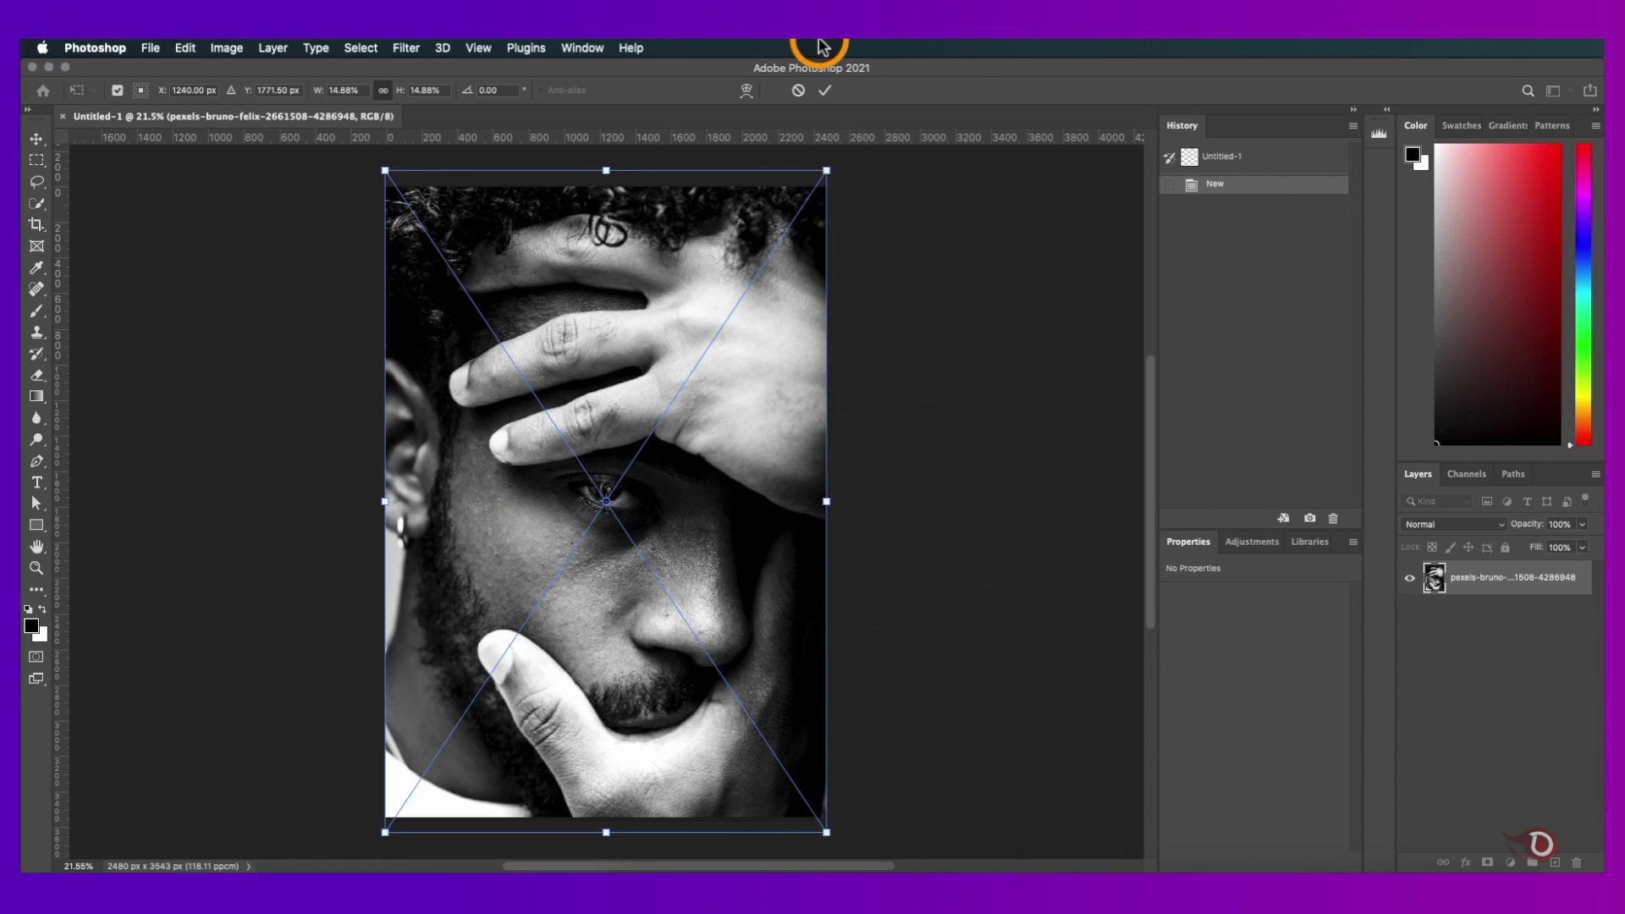
pyautogui.click(829, 93)
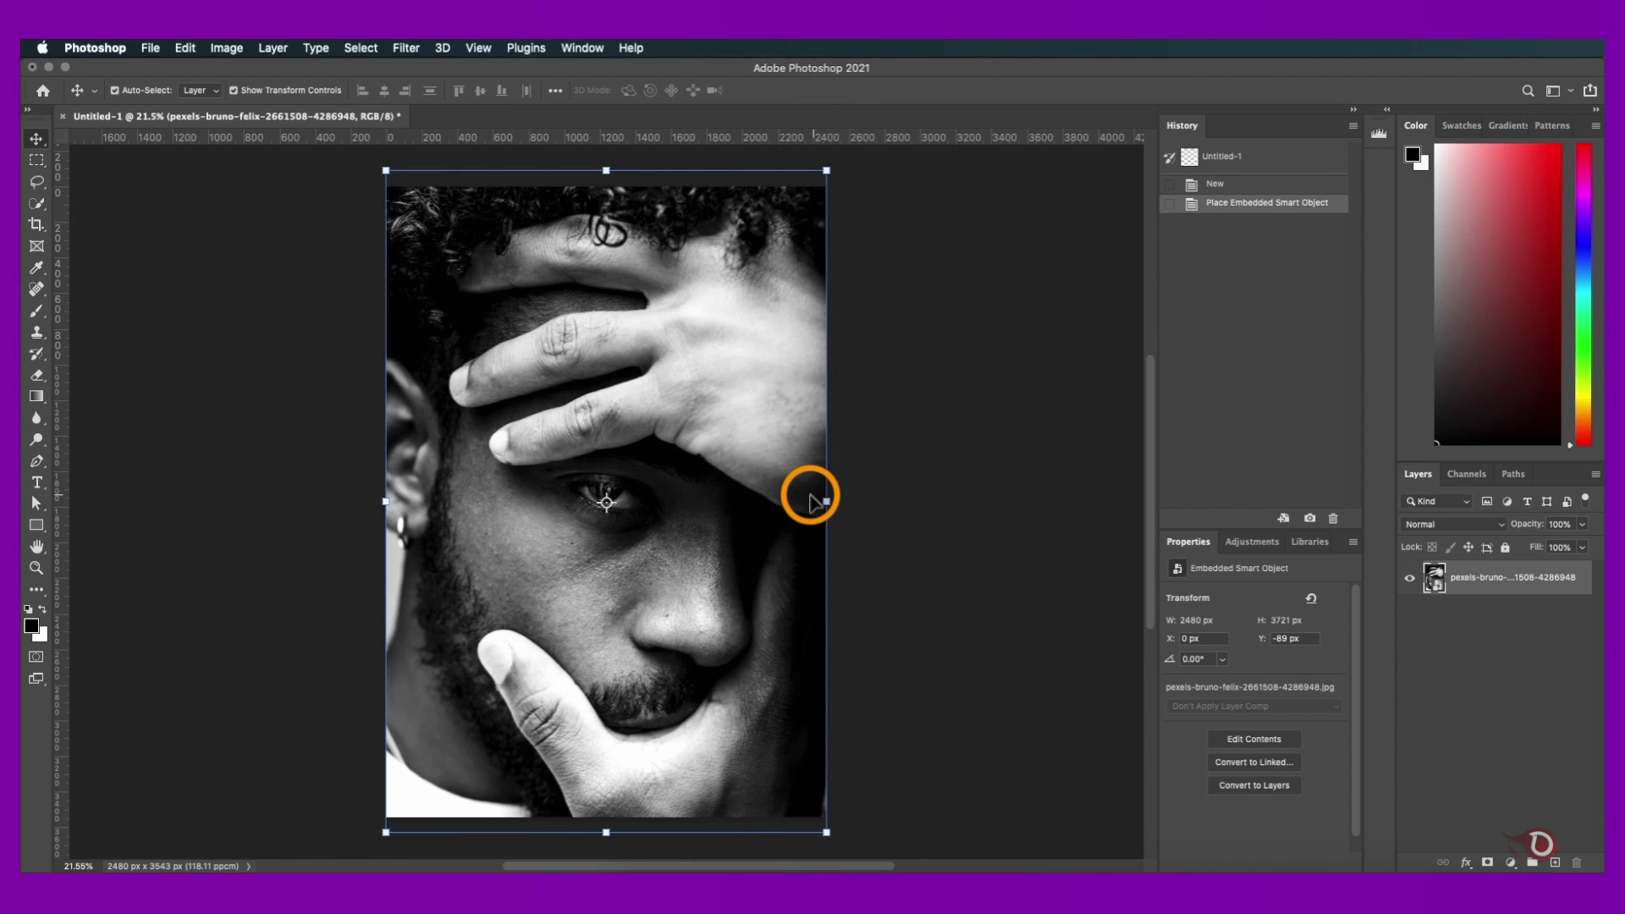
# - Rename the photo layer as Subject and duplicate it
pyautogui.scroll(3, 809, 497)
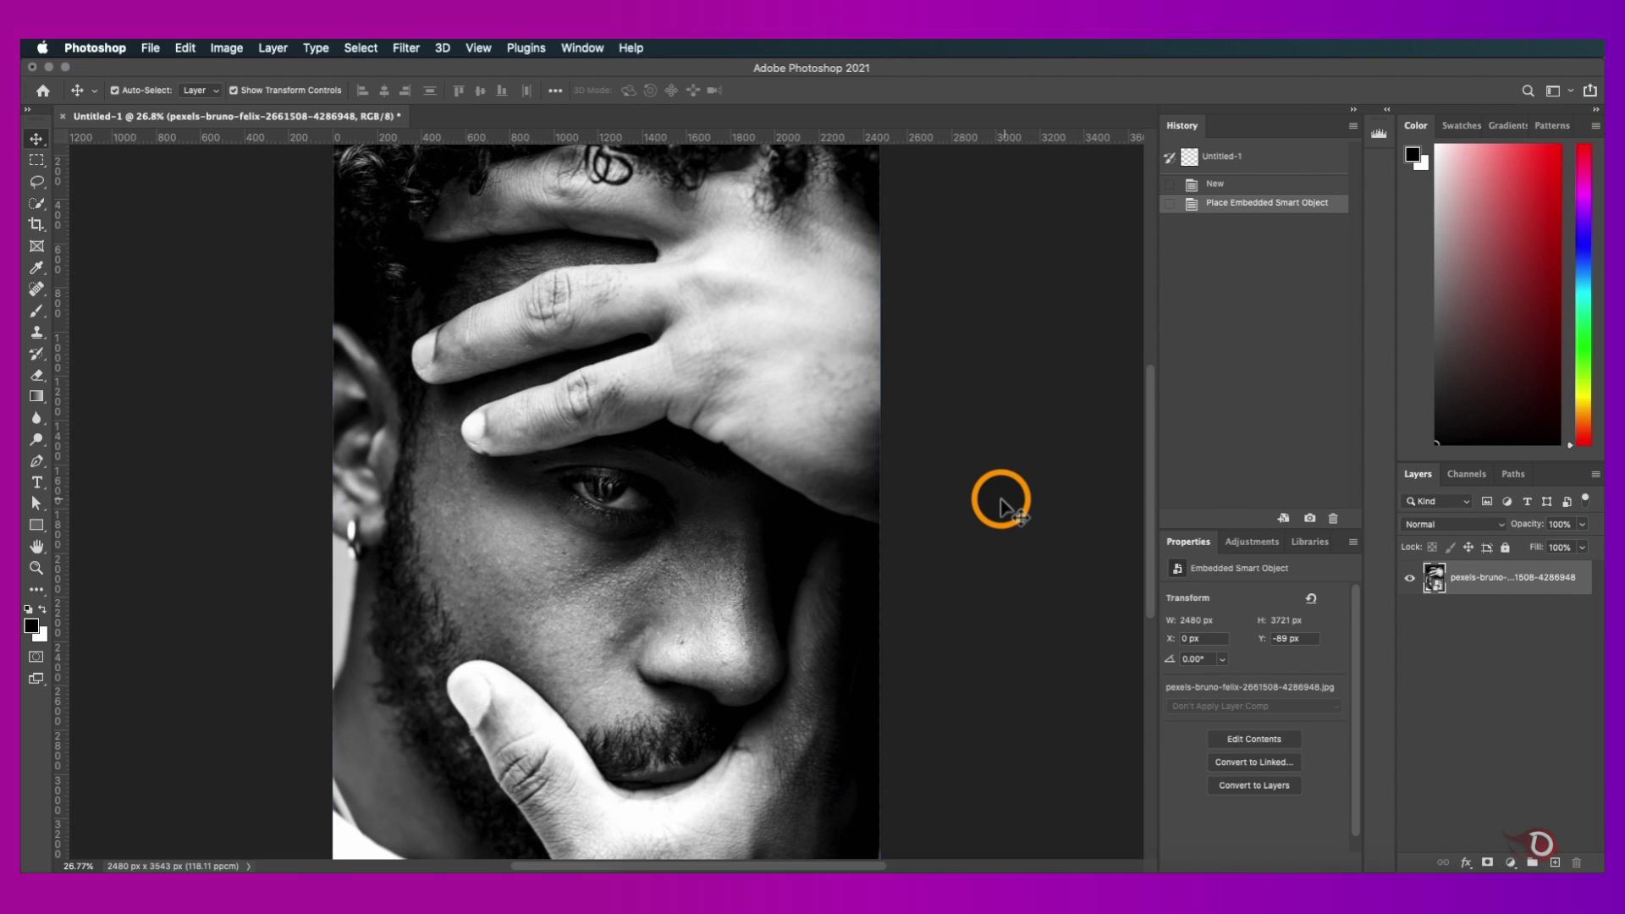
pyautogui.click(1001, 506)
pyautogui.scroll(-2, 973, 506)
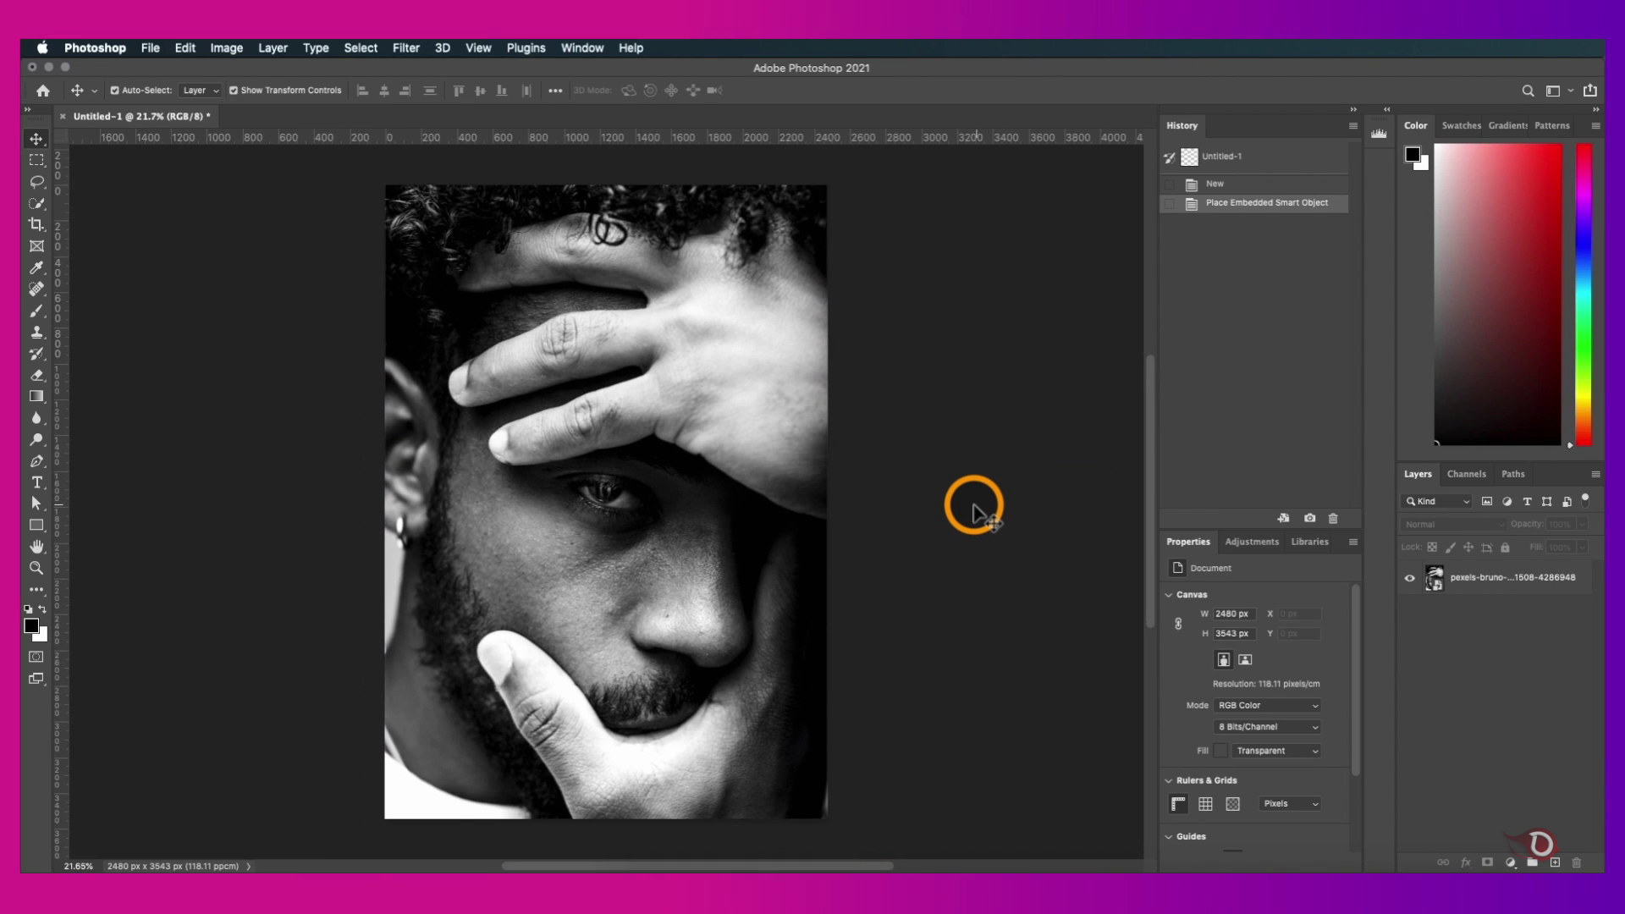
pyautogui.scroll(2, 973, 506)
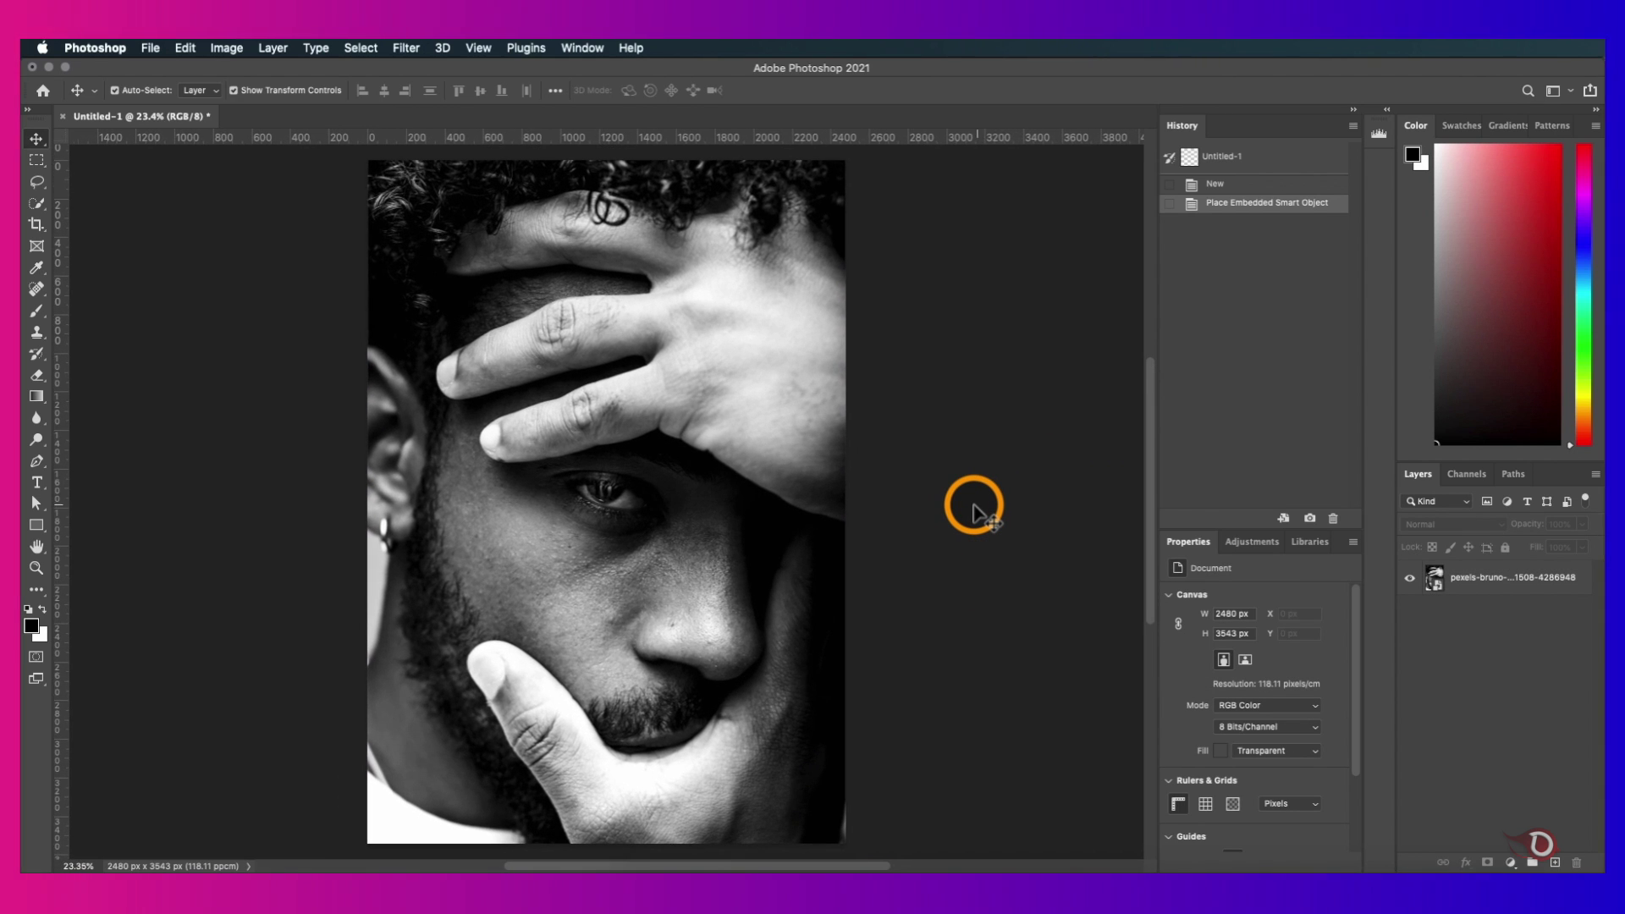
pyautogui.click(1514, 579)
pyautogui.doubleClick(1511, 579)
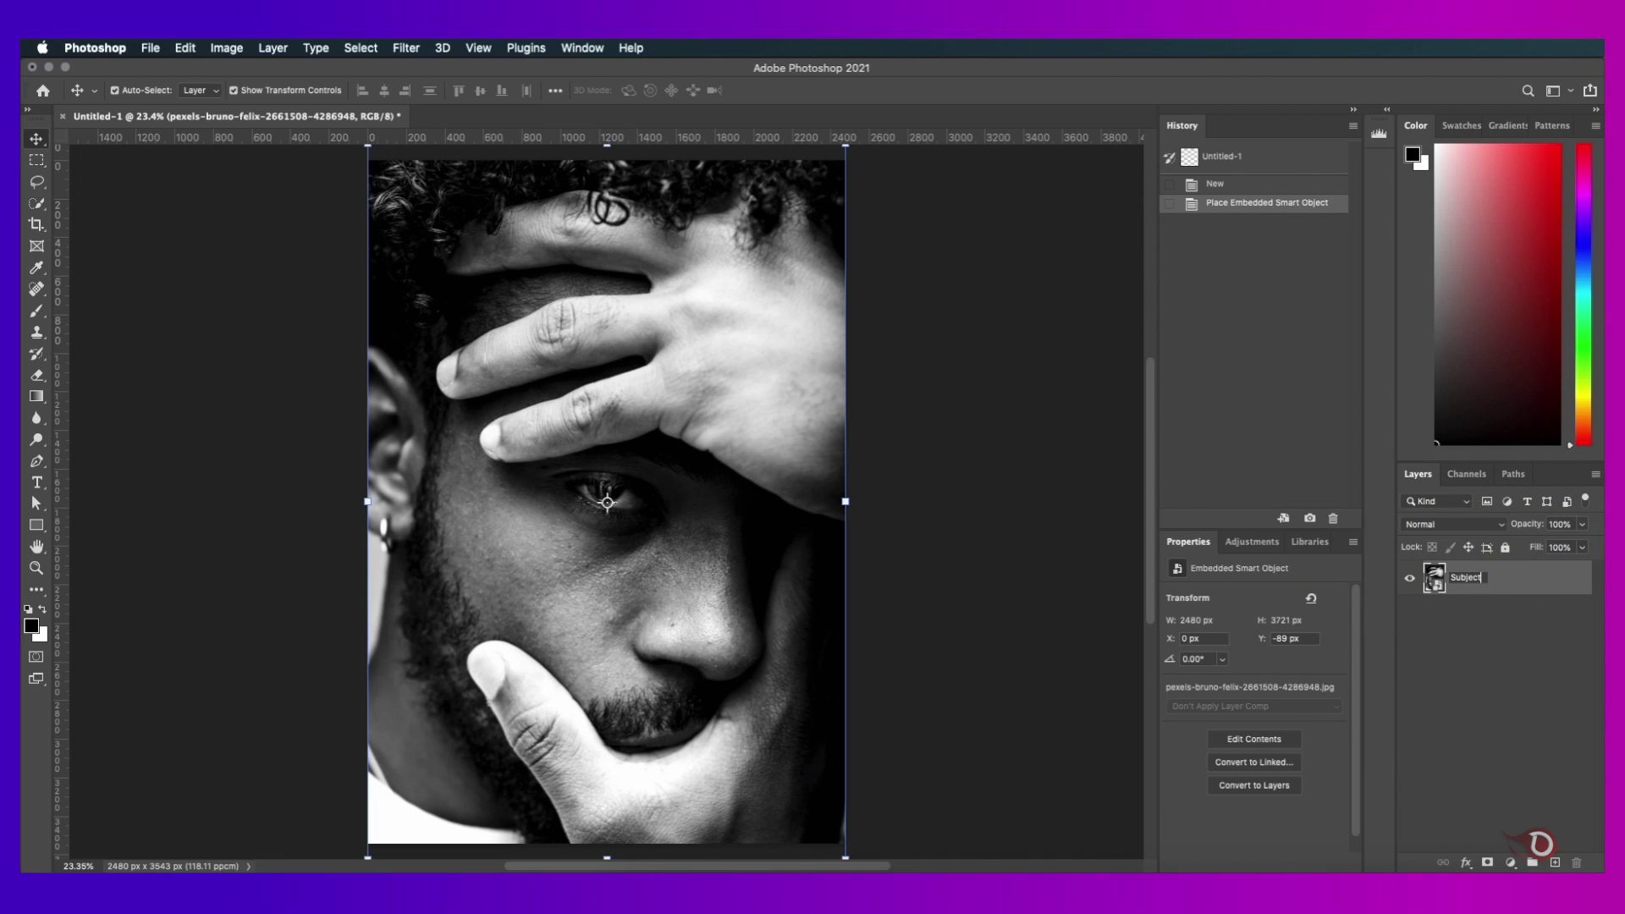
pyautogui.write('Subject')
pyautogui.press('Return')
pyautogui.press('super+j')
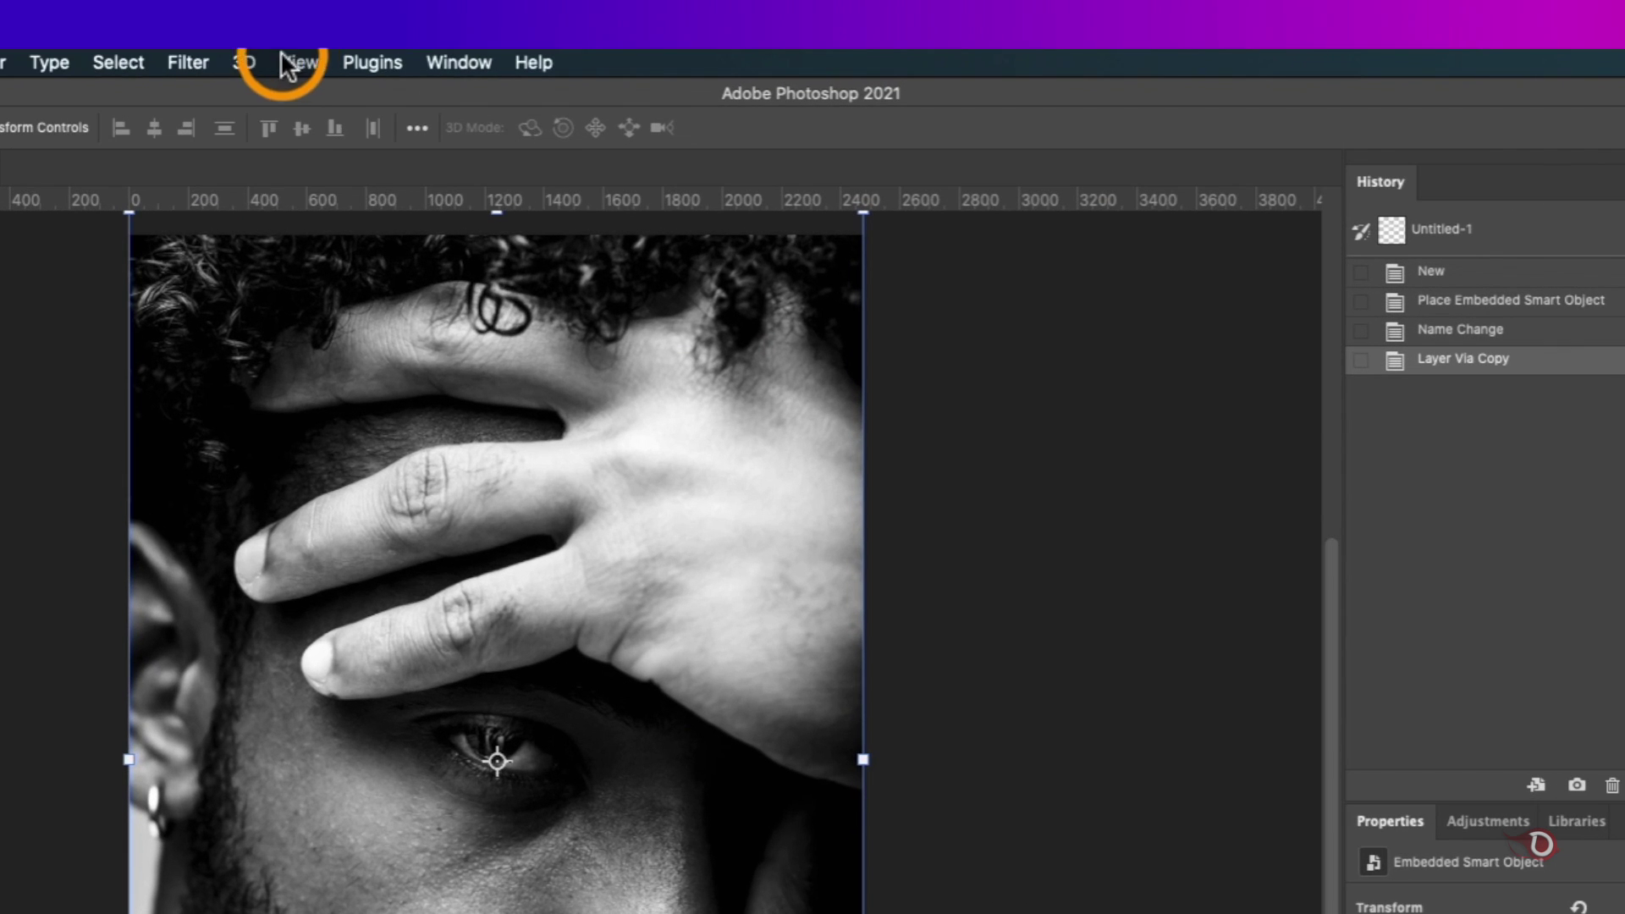
# - Apply a Motion Blur to the duplicate layer with a distance of 1156 pixels and a diagonal angle
pyautogui.click(406, 49)
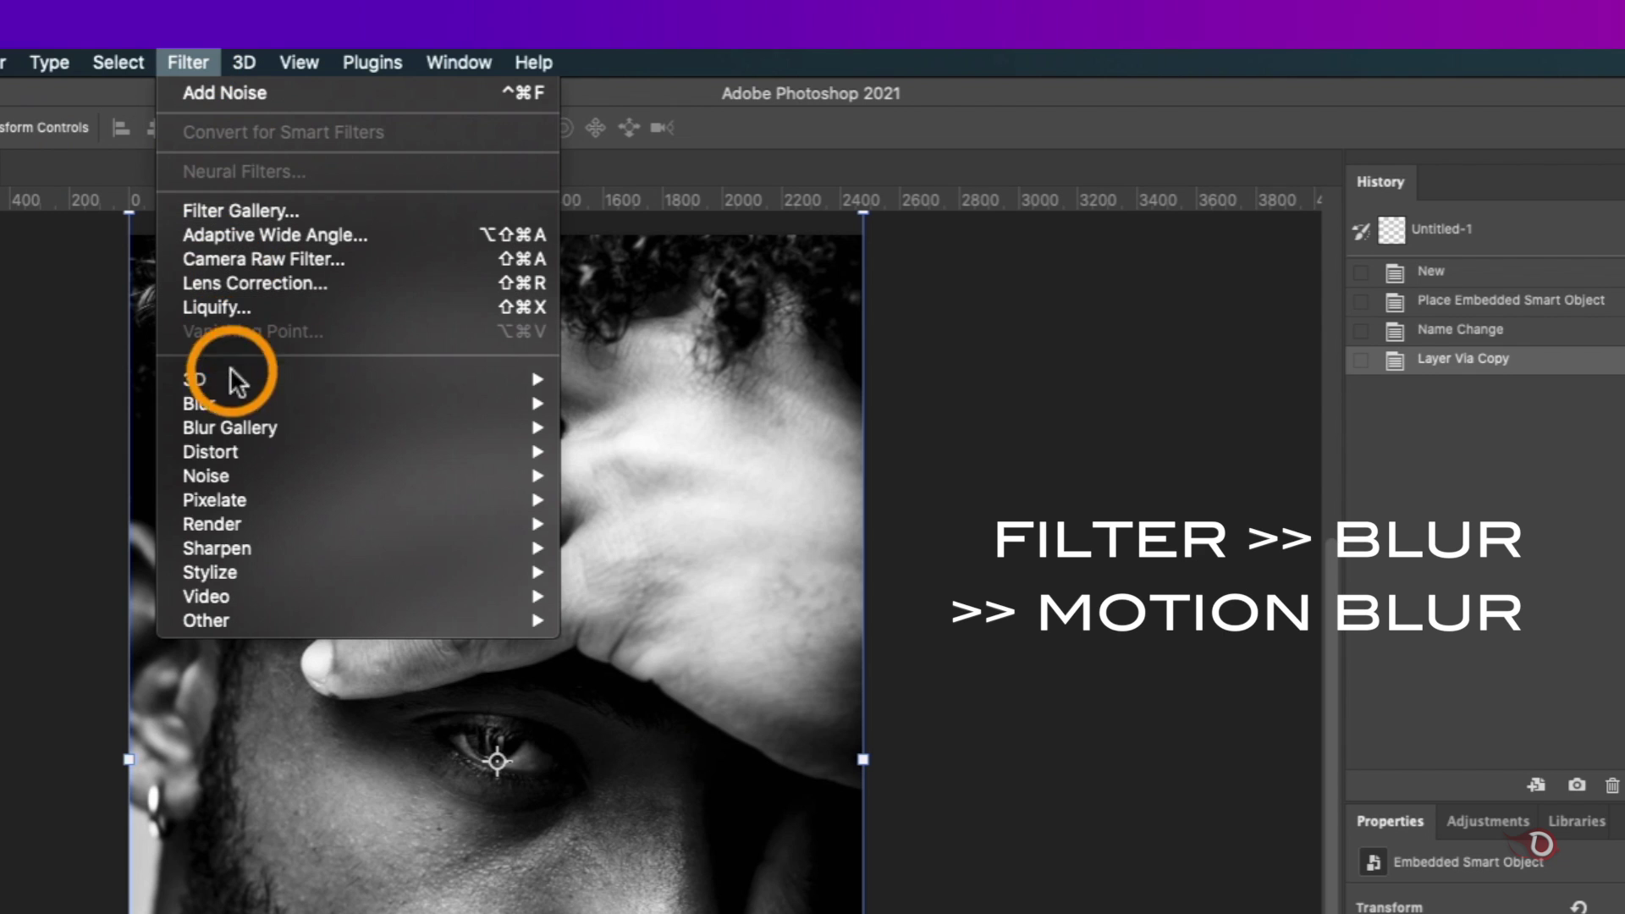
pyautogui.moveTo(222, 516)
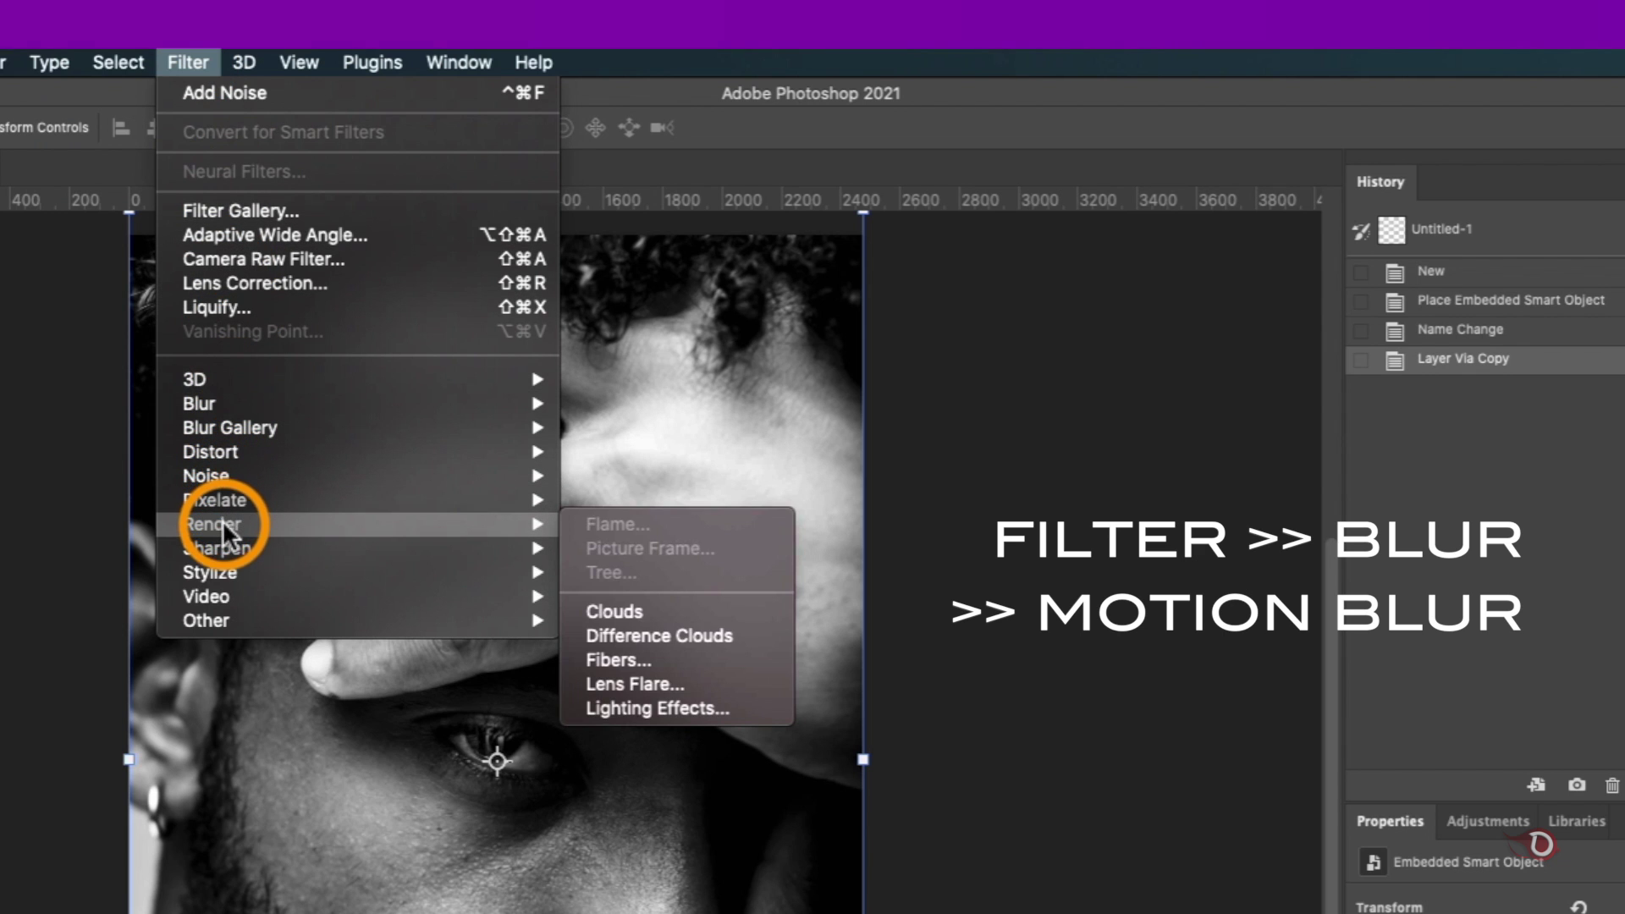
pyautogui.moveTo(352, 394)
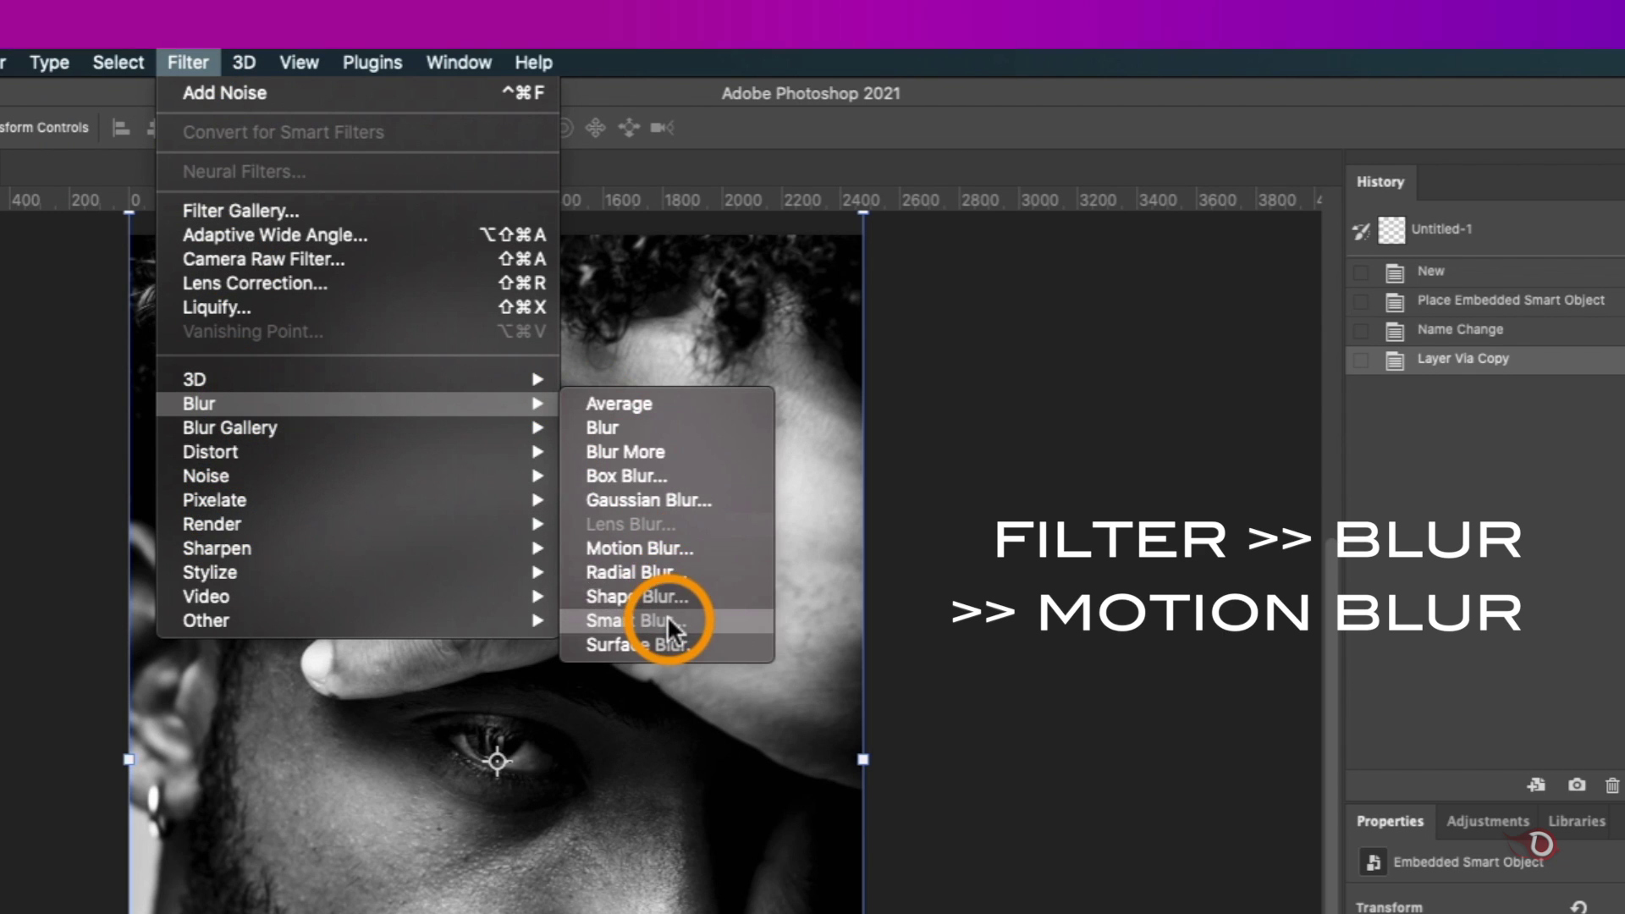
pyautogui.click(663, 547)
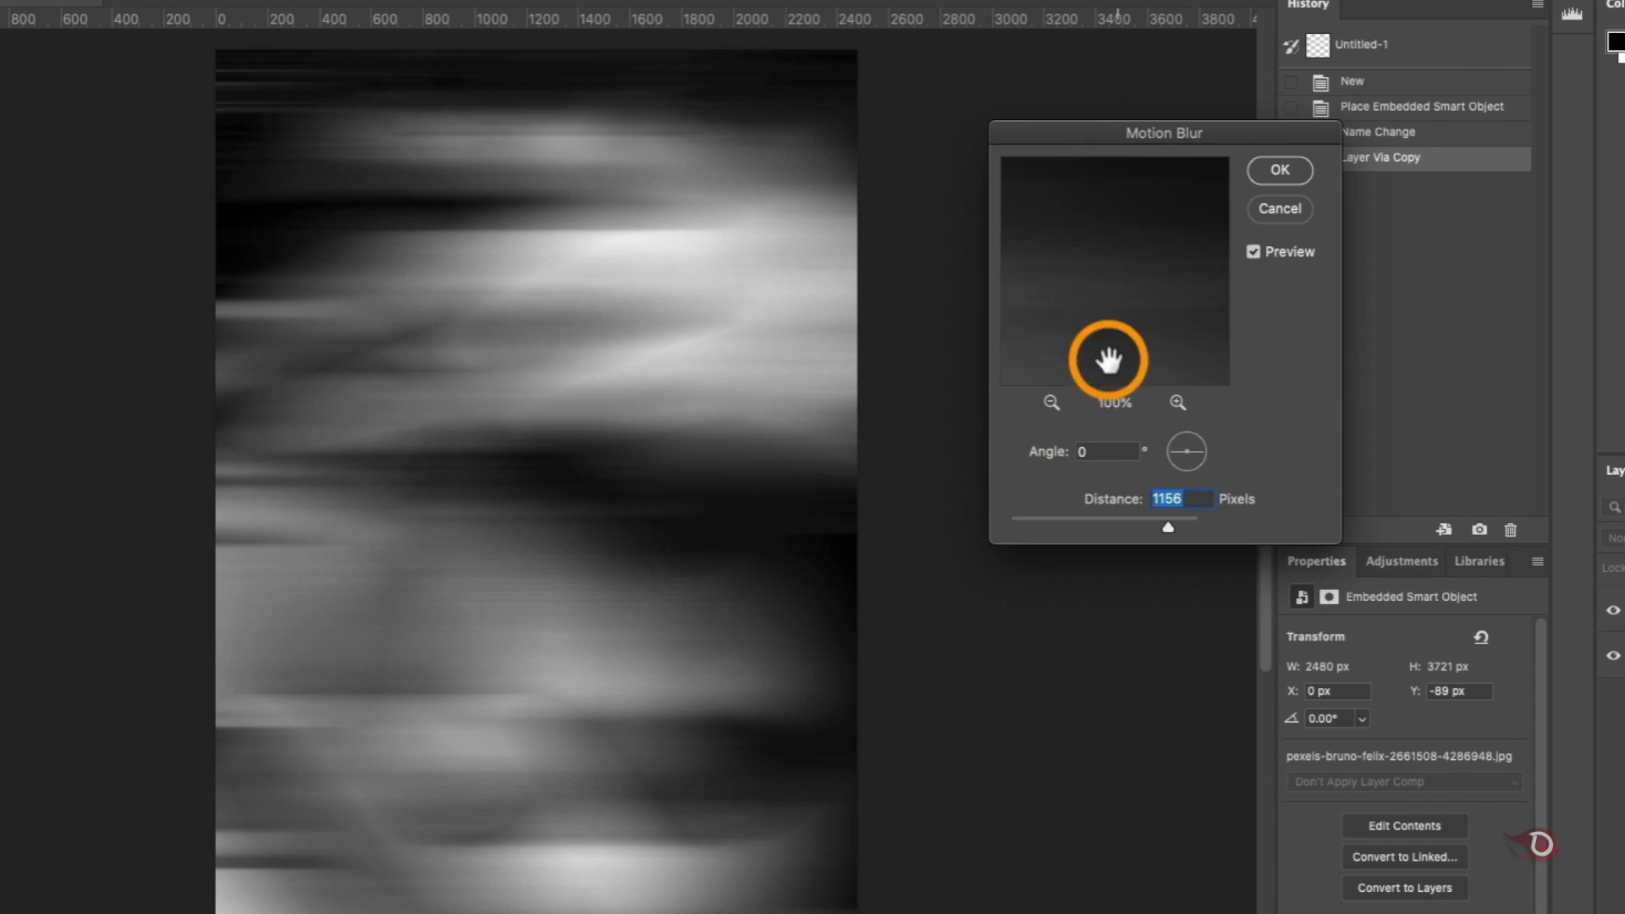
pyautogui.click(1232, 446)
pyautogui.click(1202, 452)
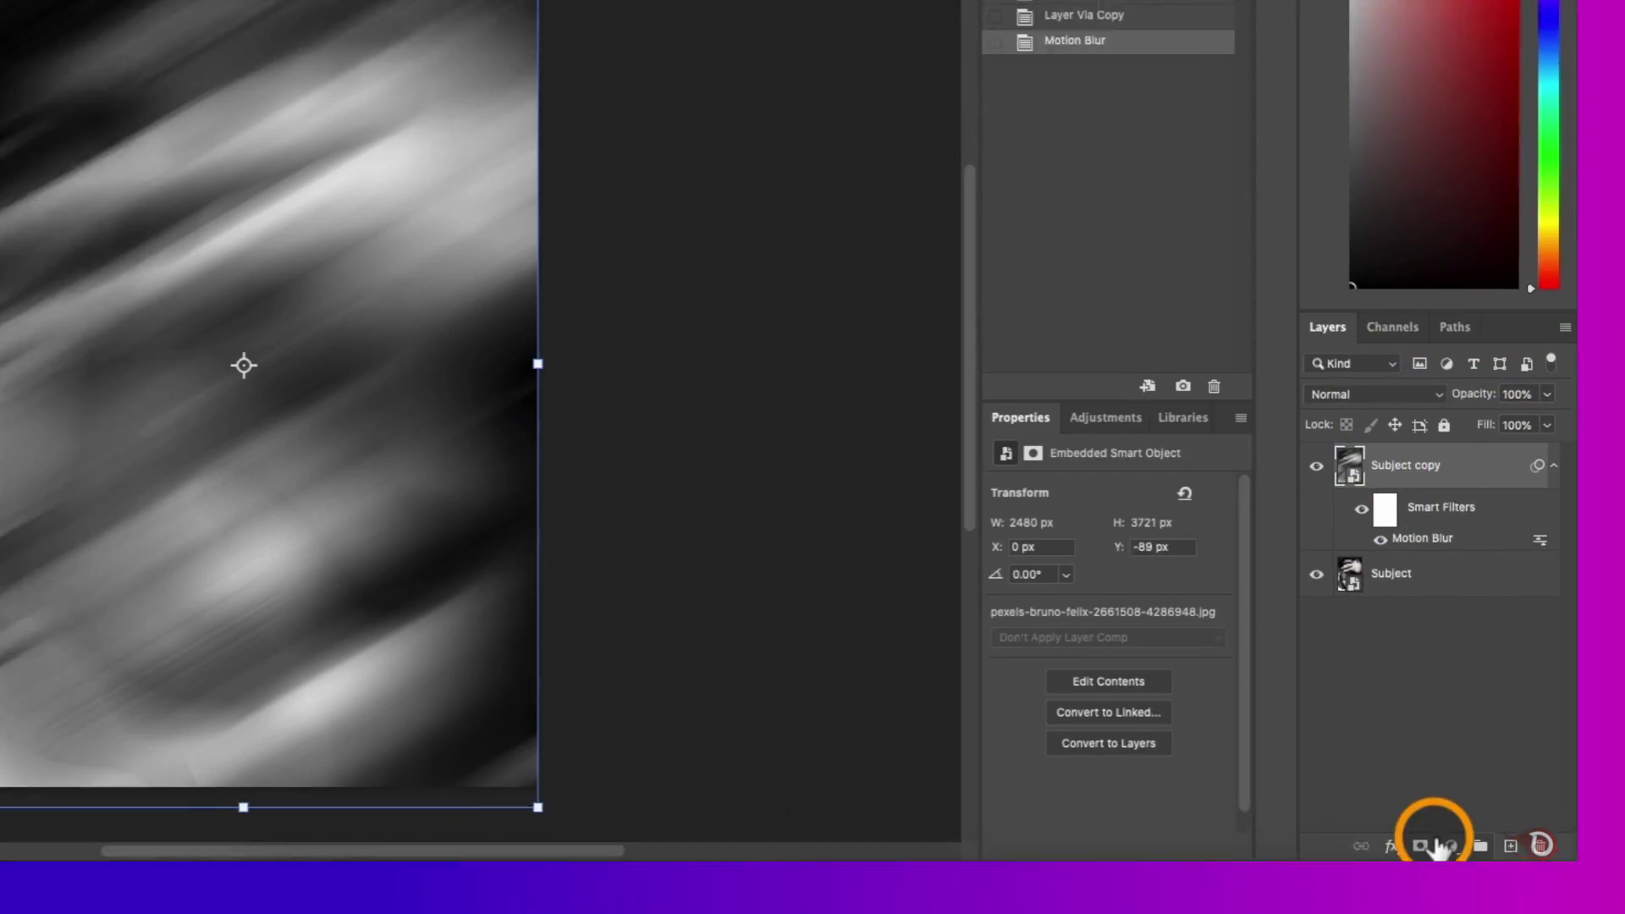
# - Add a layer mask to the blurred Subject copy layer and paint black on it to reveal the face and finger
pyautogui.click(1431, 845)
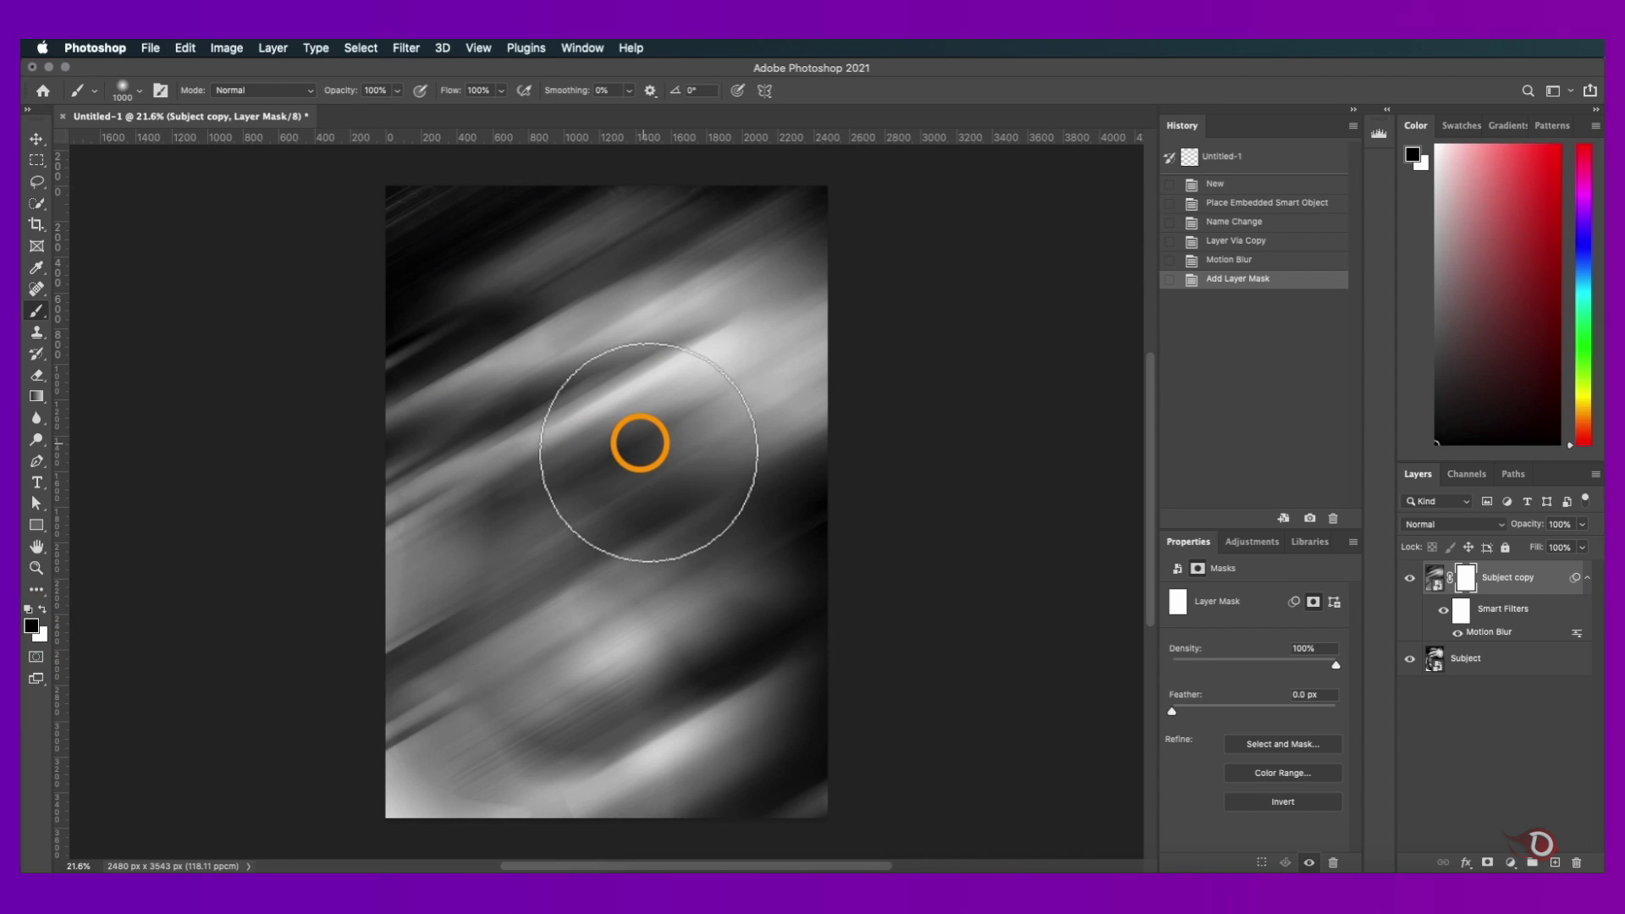
pyautogui.moveTo(644, 447)
pyautogui.mouseDown()
pyautogui.moveTo(609, 475)
pyautogui.moveTo(636, 486)
pyautogui.moveTo(606, 494)
pyautogui.moveTo(580, 562)
pyautogui.moveTo(617, 642)
pyautogui.moveTo(646, 635)
pyautogui.moveTo(621, 657)
pyautogui.mouseUp()
pyautogui.moveTo(606, 518); pyautogui.dragTo(646, 498)
pyautogui.moveTo(646, 498)
pyautogui.mouseDown()
pyautogui.moveTo(584, 533)
pyautogui.moveTo(578, 572)
pyautogui.moveTo(621, 552)
pyautogui.moveTo(529, 497)
pyautogui.mouseUp()
pyautogui.press('super+plus')
pyautogui.press('super+plus')
pyautogui.press('super+plus')
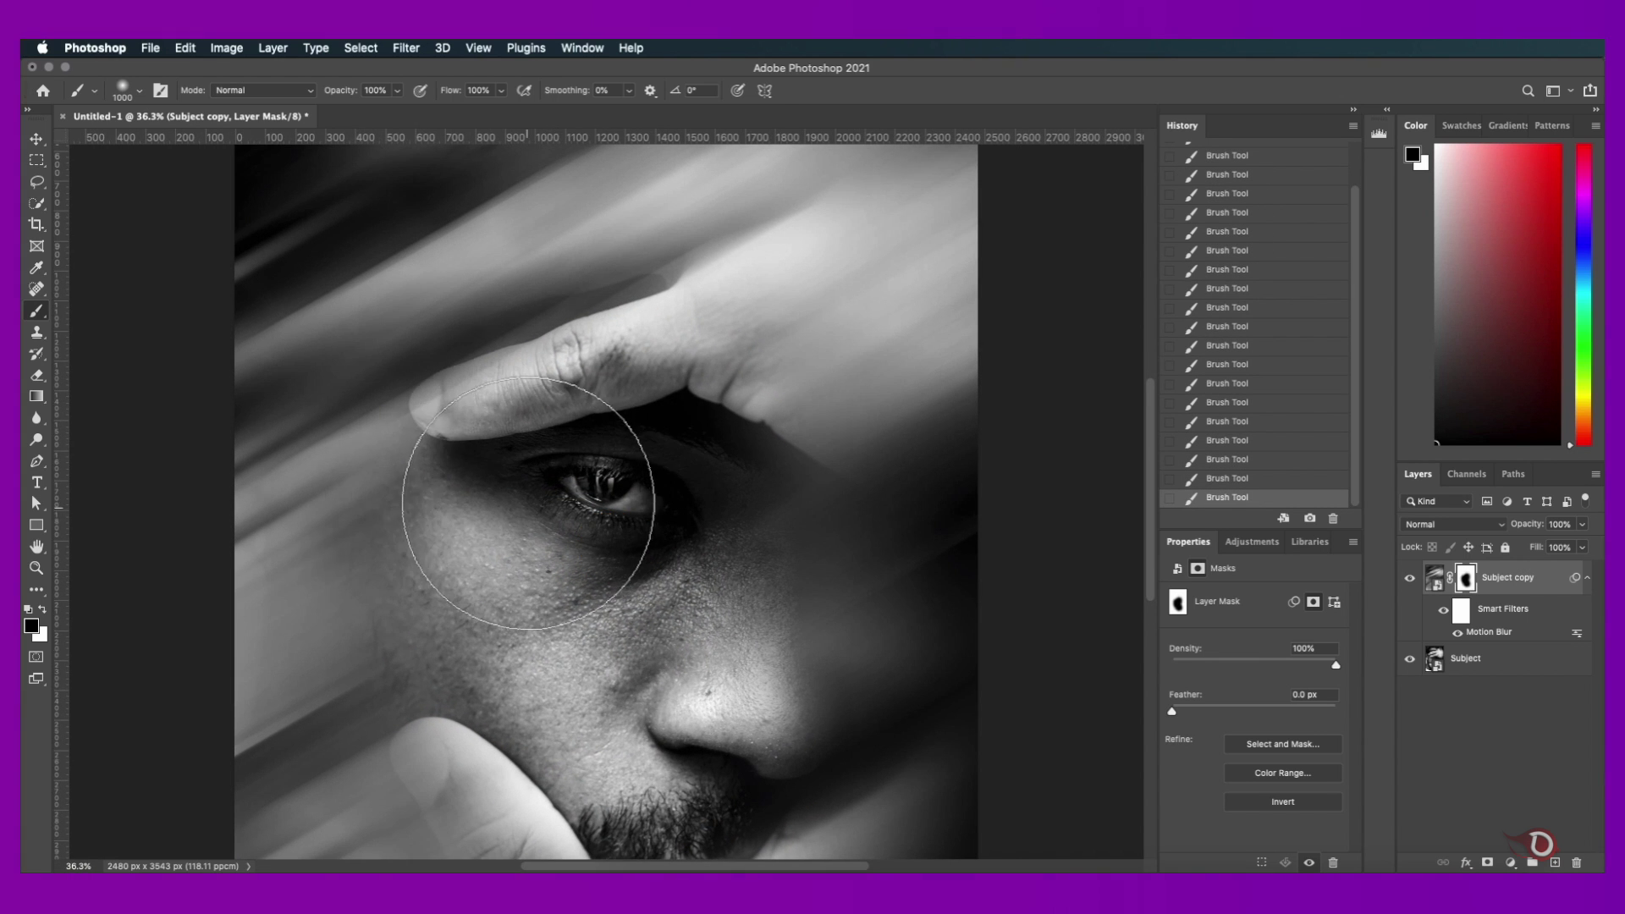
pyautogui.press(']')
pyautogui.moveTo(450, 619)
pyautogui.mouseDown()
pyautogui.moveTo(460, 629)
pyautogui.moveTo(428, 672)
pyautogui.moveTo(378, 711)
pyautogui.moveTo(373, 536)
pyautogui.moveTo(326, 435)
pyautogui.moveTo(430, 404)
pyautogui.mouseUp()
# - Paint white on the mask with a size 500 brush to restore the blur around the cheek, lower hand and forehead
pyautogui.press('x')
pyautogui.scroll(-5, 497, 775)
pyautogui.moveTo(472, 464); pyautogui.dragTo(398, 432)
pyautogui.moveTo(399, 560); pyautogui.dragTo(508, 552)
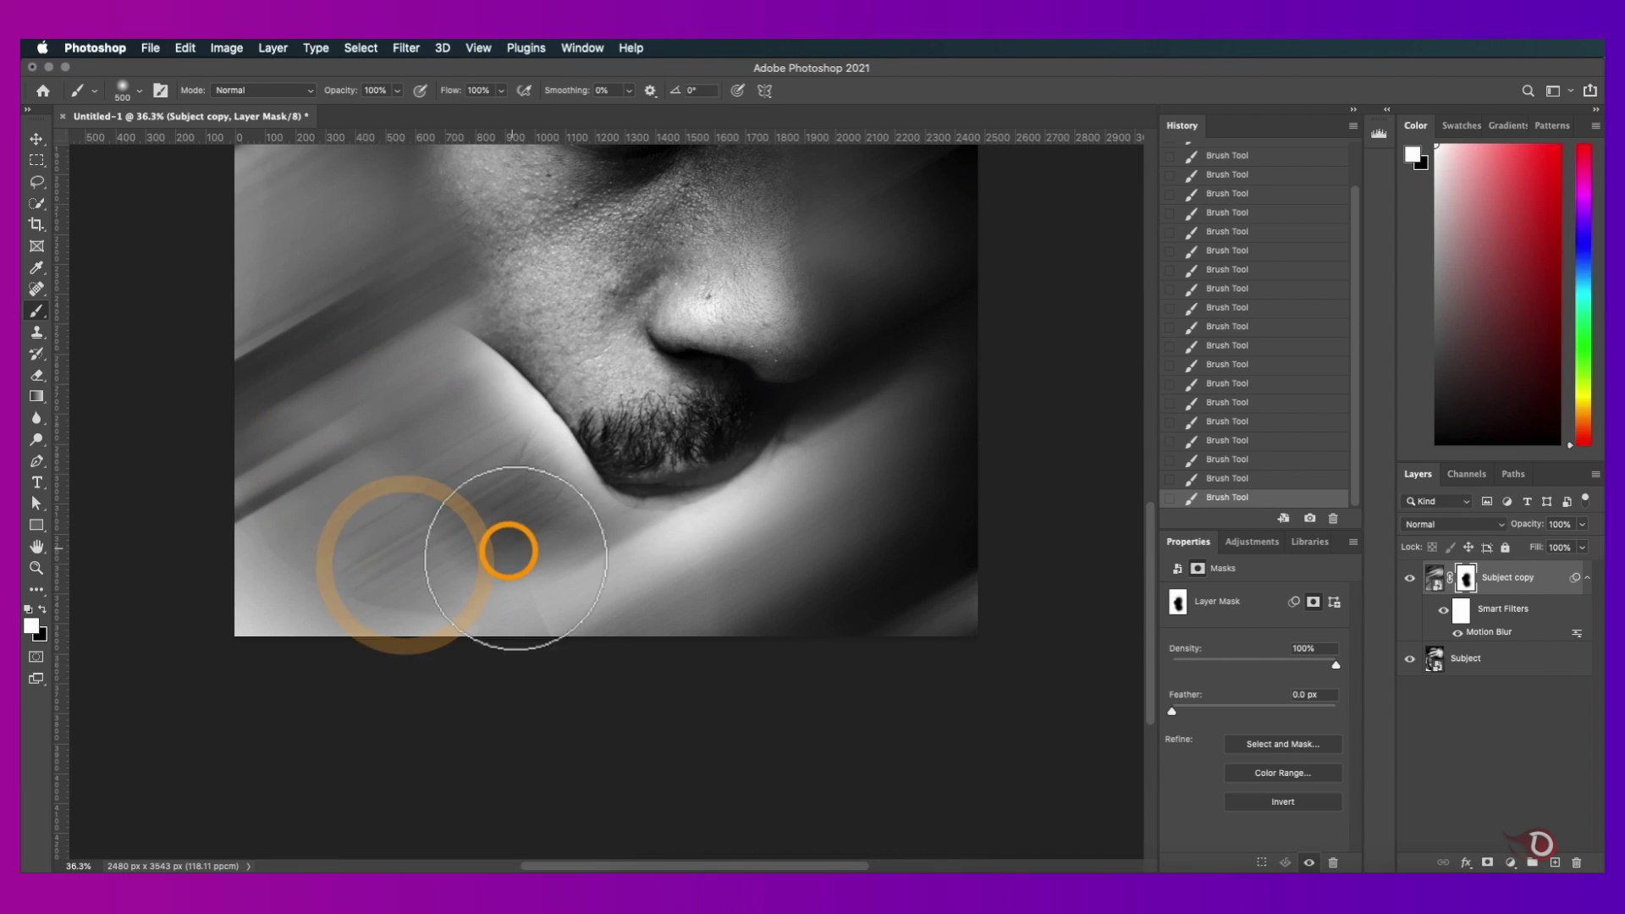
pyautogui.scroll(4, 508, 552)
pyautogui.moveTo(811, 286)
pyautogui.mouseDown()
pyautogui.moveTo(843, 277)
pyautogui.moveTo(747, 290)
pyautogui.mouseUp()
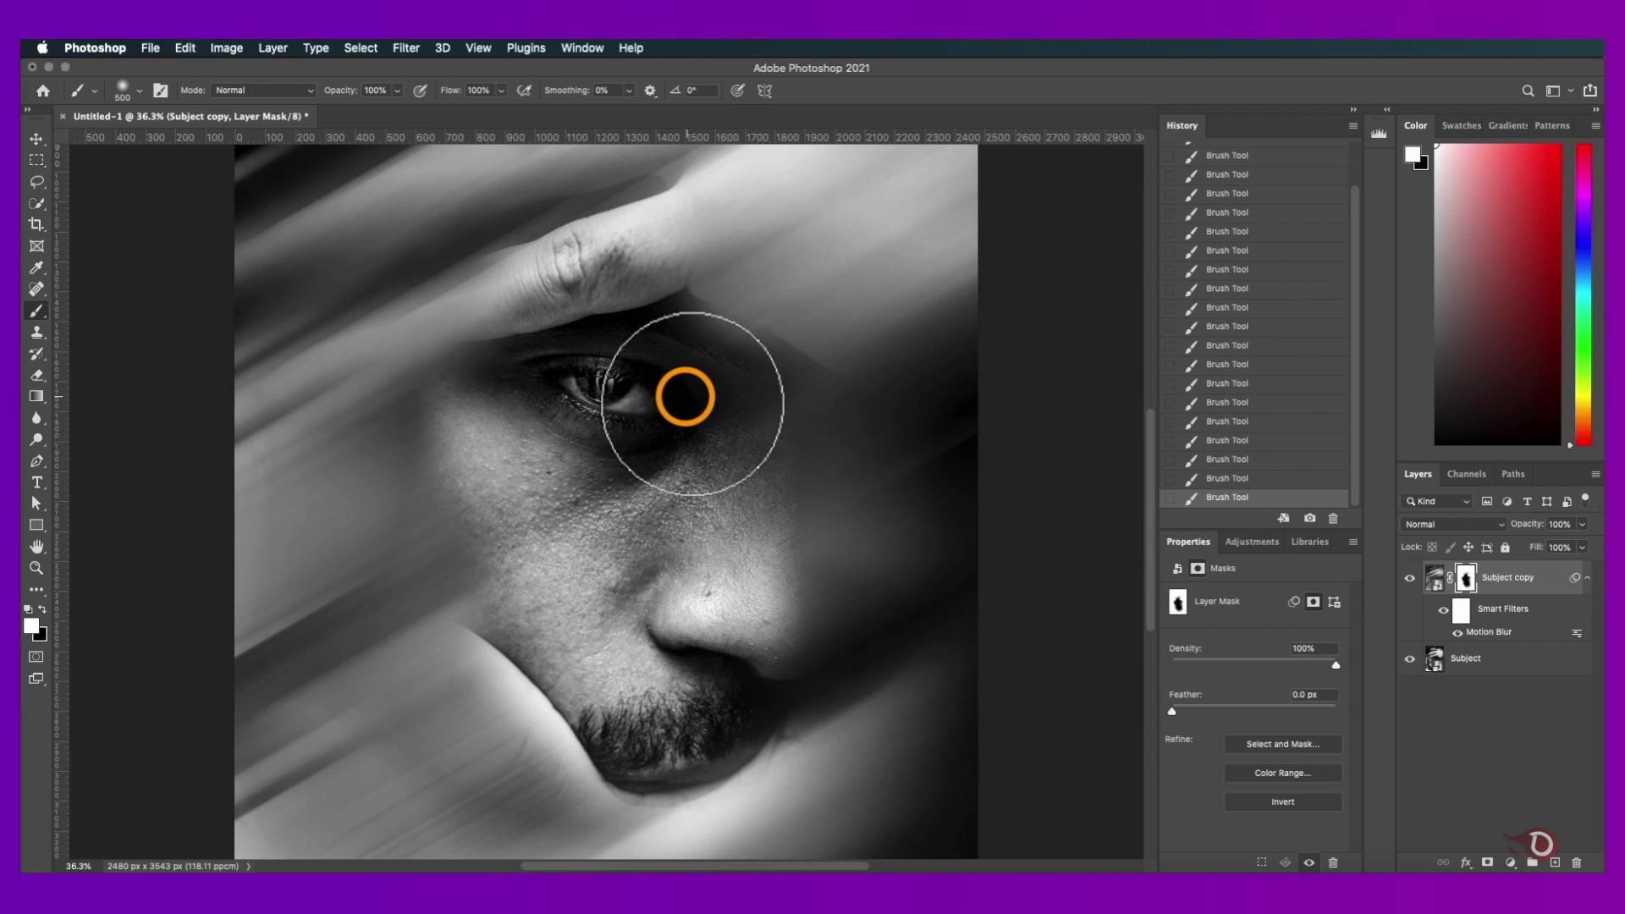
# - Refine the mask around the eye and cheek, lowering the brush flow to 20%, and blend the raised finger back into the blur
pyautogui.press('x')
pyautogui.moveTo(713, 476)
pyautogui.mouseDown()
pyautogui.moveTo(725, 374)
pyautogui.moveTo(697, 590)
pyautogui.moveTo(654, 718)
pyautogui.moveTo(518, 566)
pyautogui.moveTo(504, 395)
pyautogui.mouseUp()
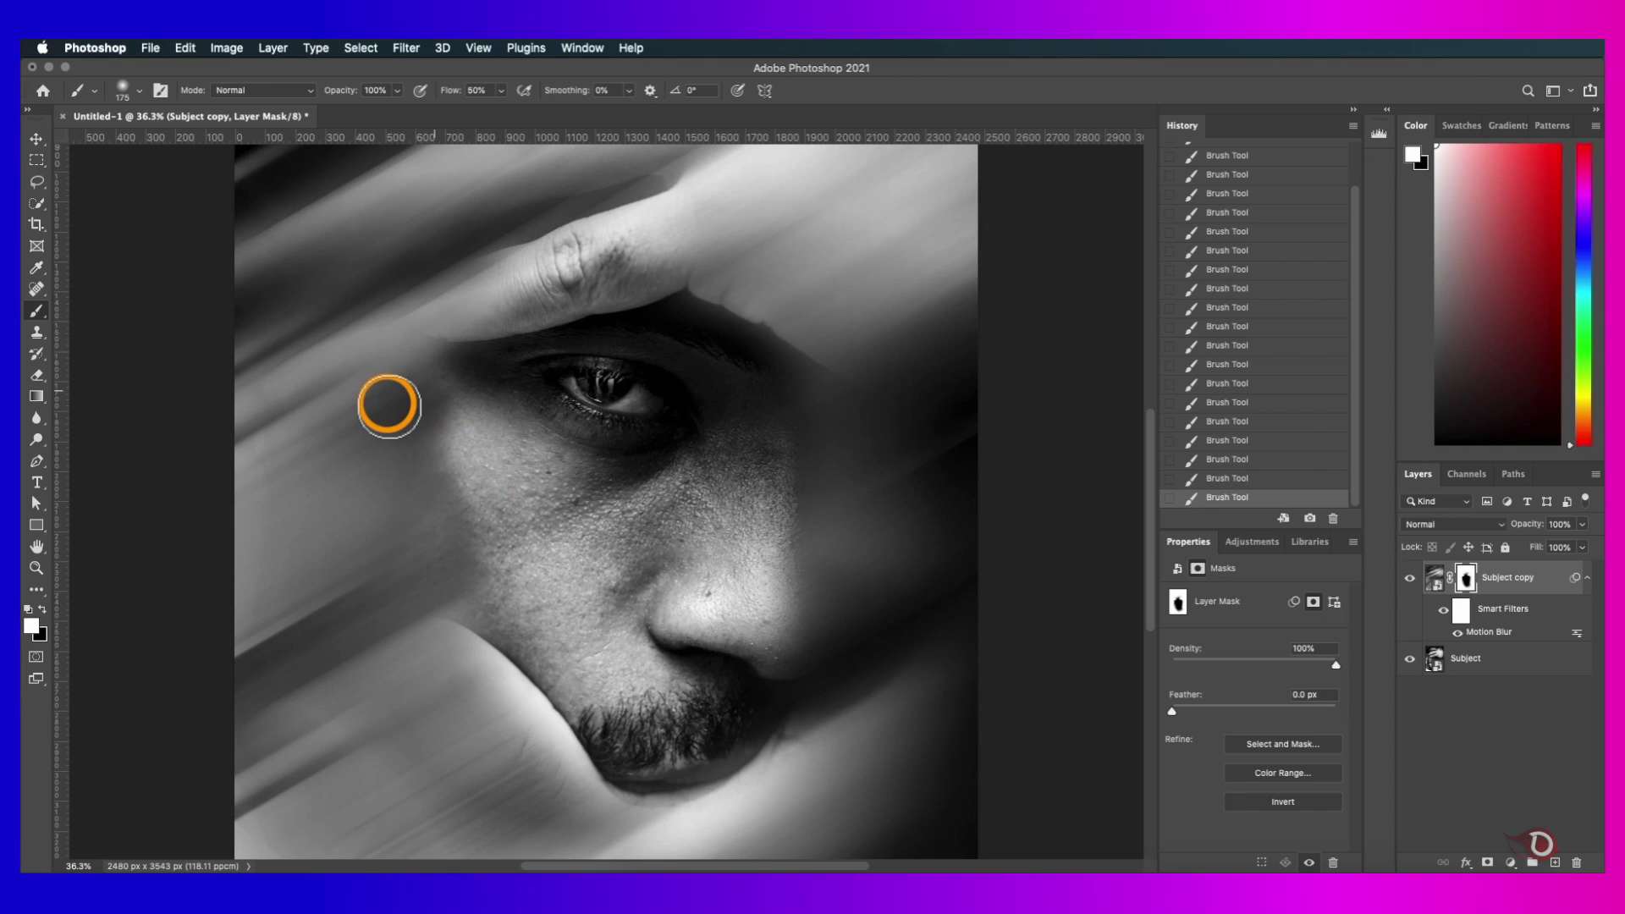
pyautogui.moveTo(386, 404)
pyautogui.mouseDown()
pyautogui.moveTo(388, 470)
pyautogui.moveTo(439, 478)
pyautogui.mouseUp()
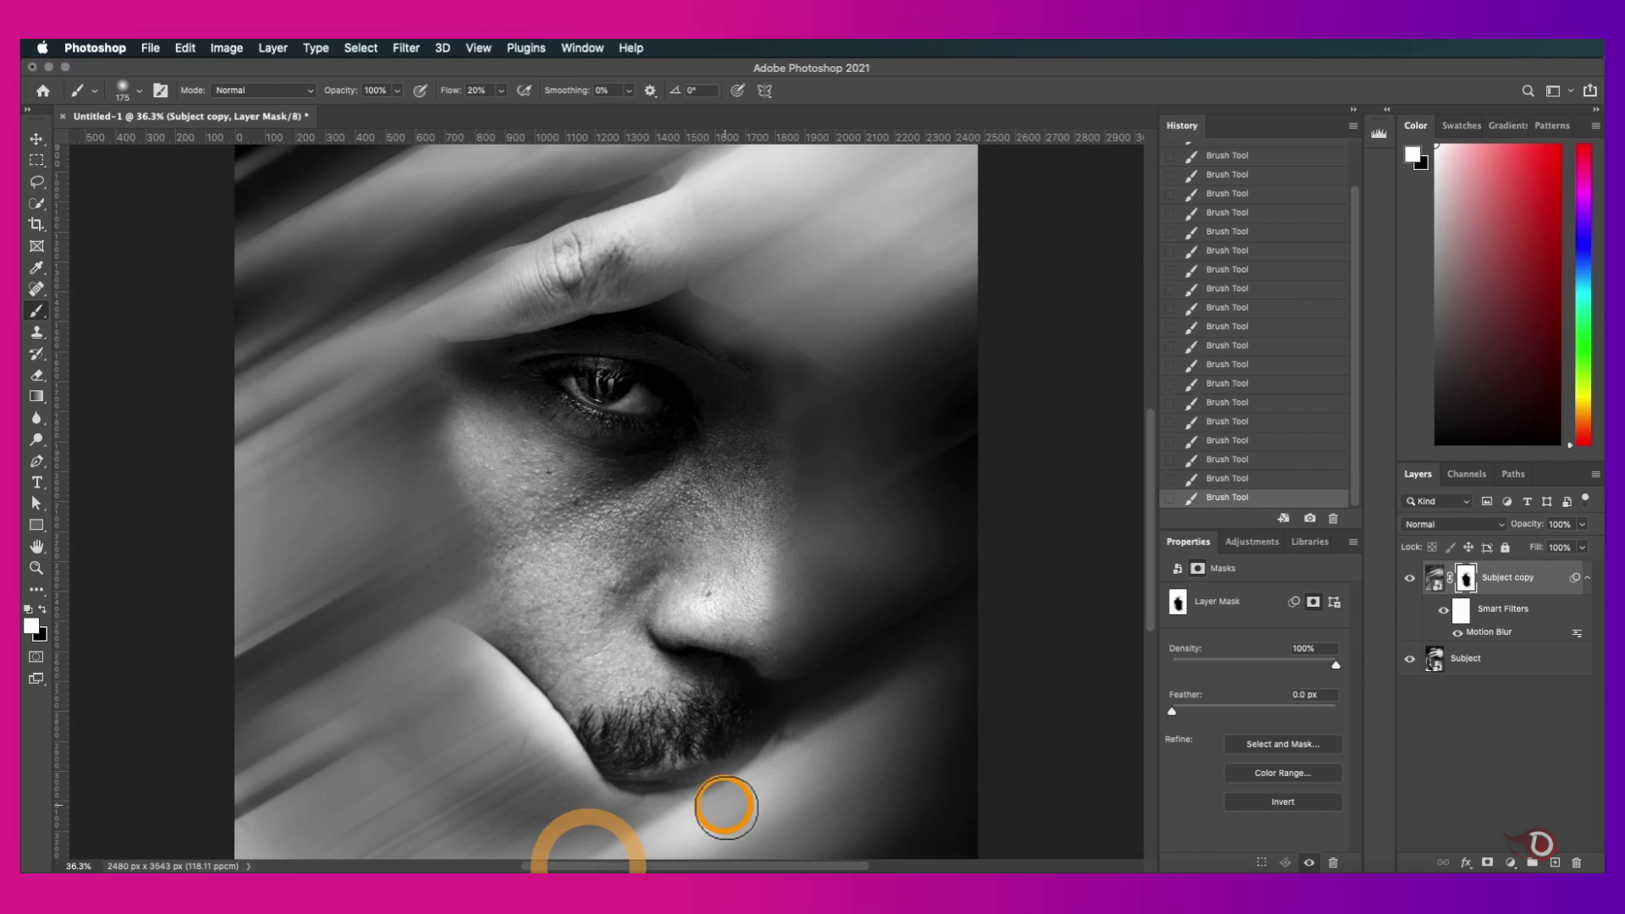
pyautogui.scroll(3, 672, 260)
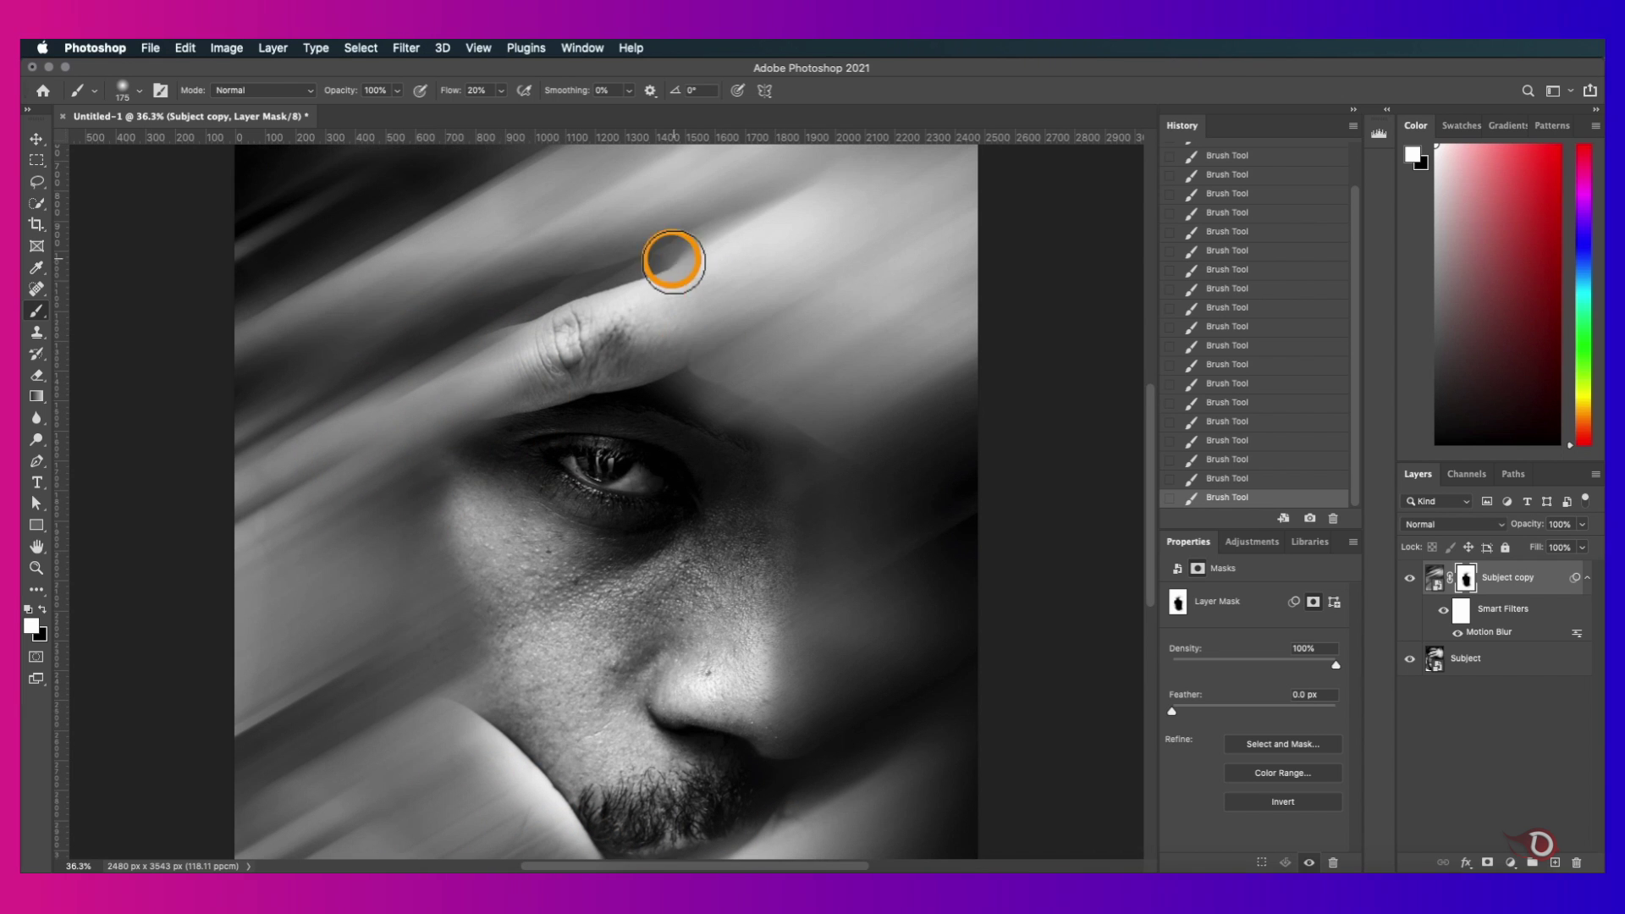
pyautogui.moveTo(673, 261)
pyautogui.mouseDown()
pyautogui.moveTo(606, 239)
pyautogui.moveTo(599, 290)
pyautogui.moveTo(561, 323)
pyautogui.mouseUp()
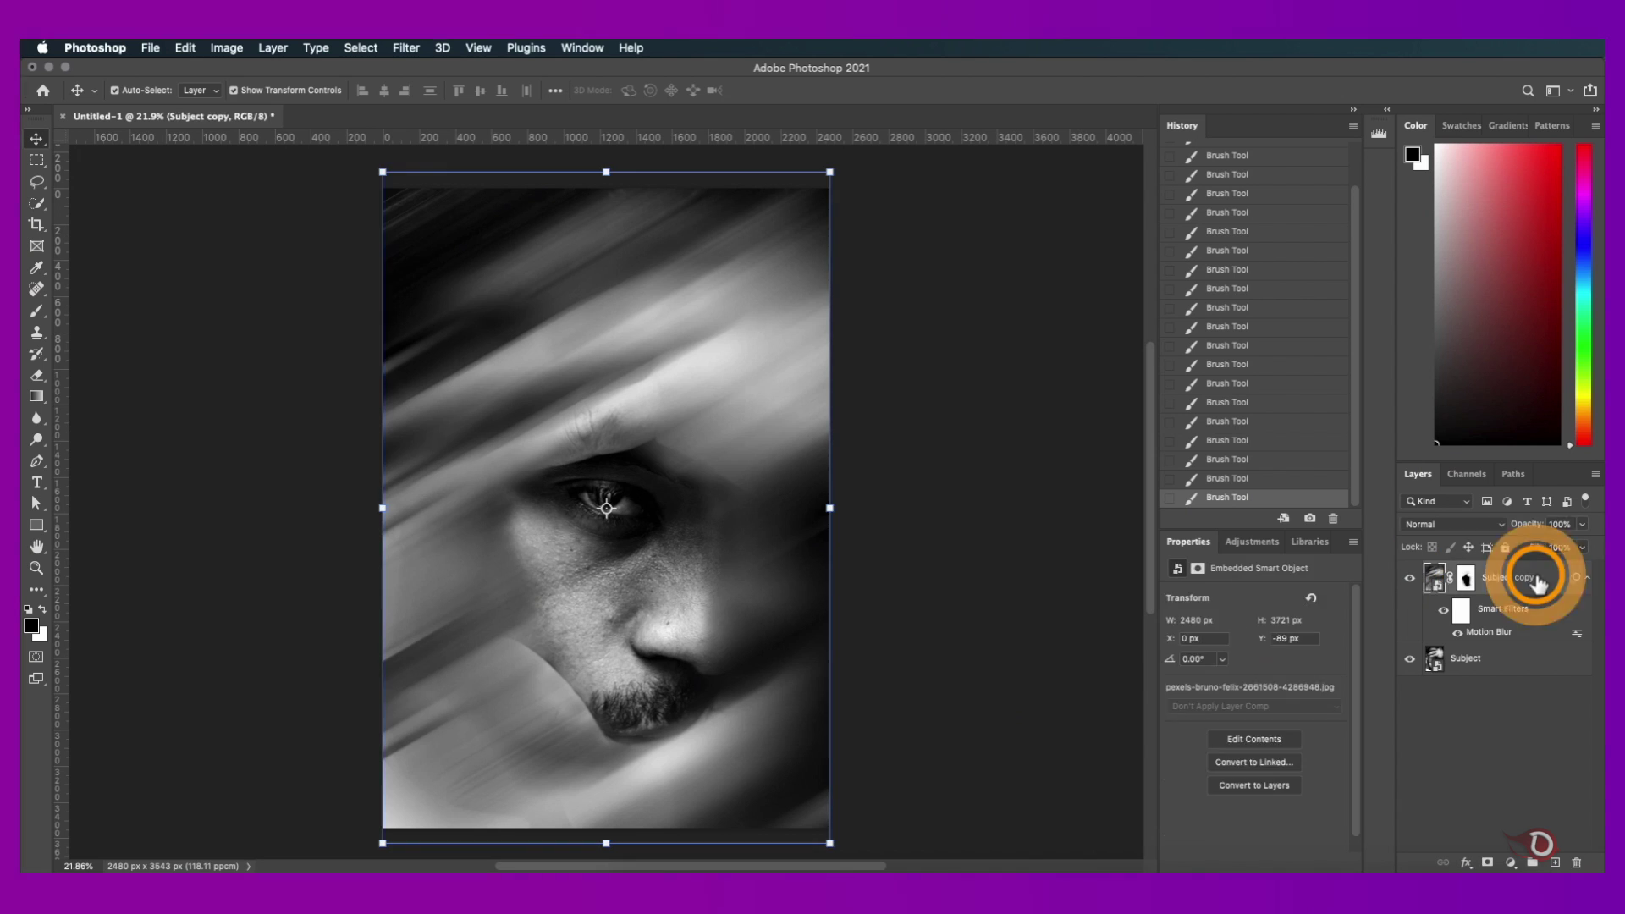
# - Combine the Subject and Subject copy layers into one smart object
pyautogui.keyDown('shift'); pyautogui.click(1506, 658); pyautogui.keyUp('shift')
pyautogui.rightClick(1507, 657)
pyautogui.click(1519, 291)
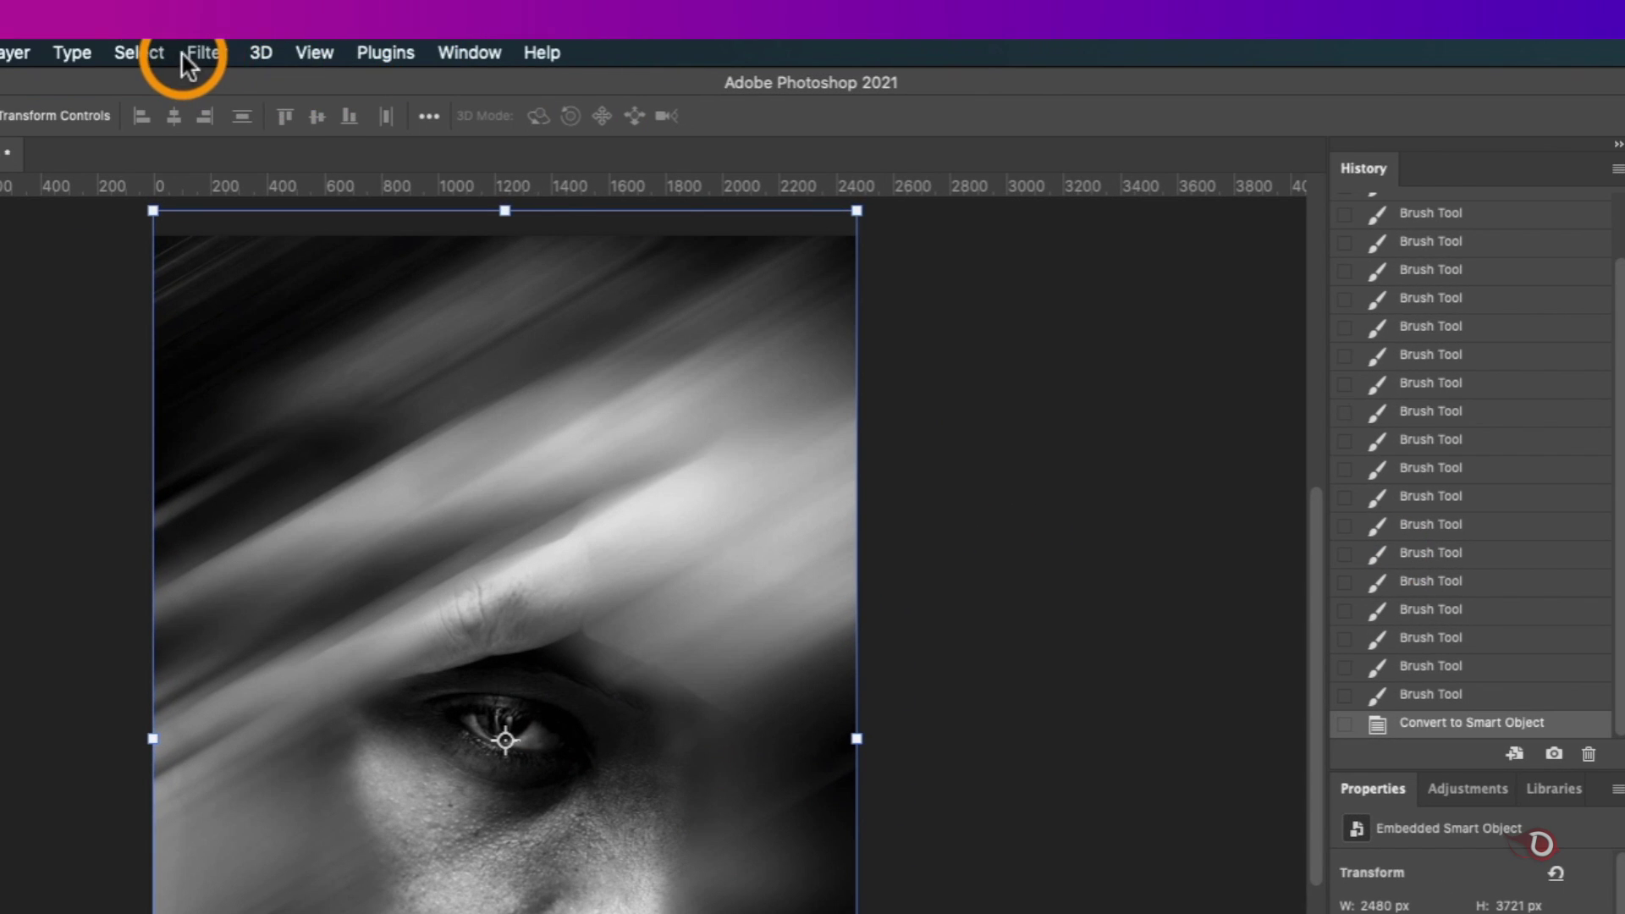
# - Start the Liquify filter on the smart object and warp the outer blur streaks into waves with a size 900 brush
pyautogui.click(188, 58)
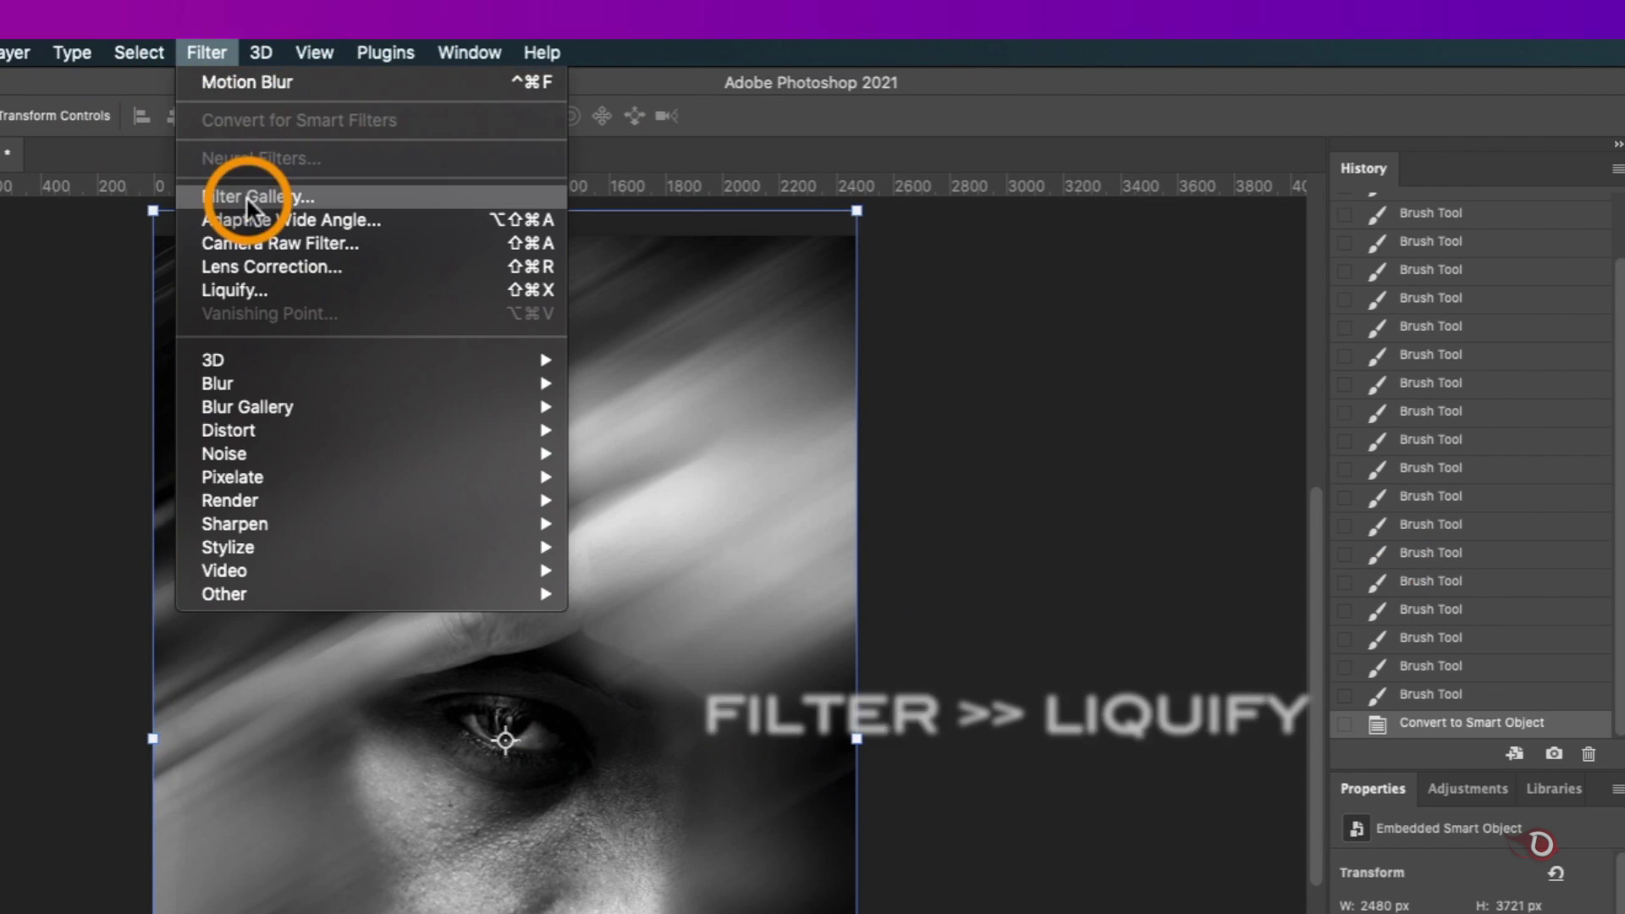
pyautogui.click(245, 290)
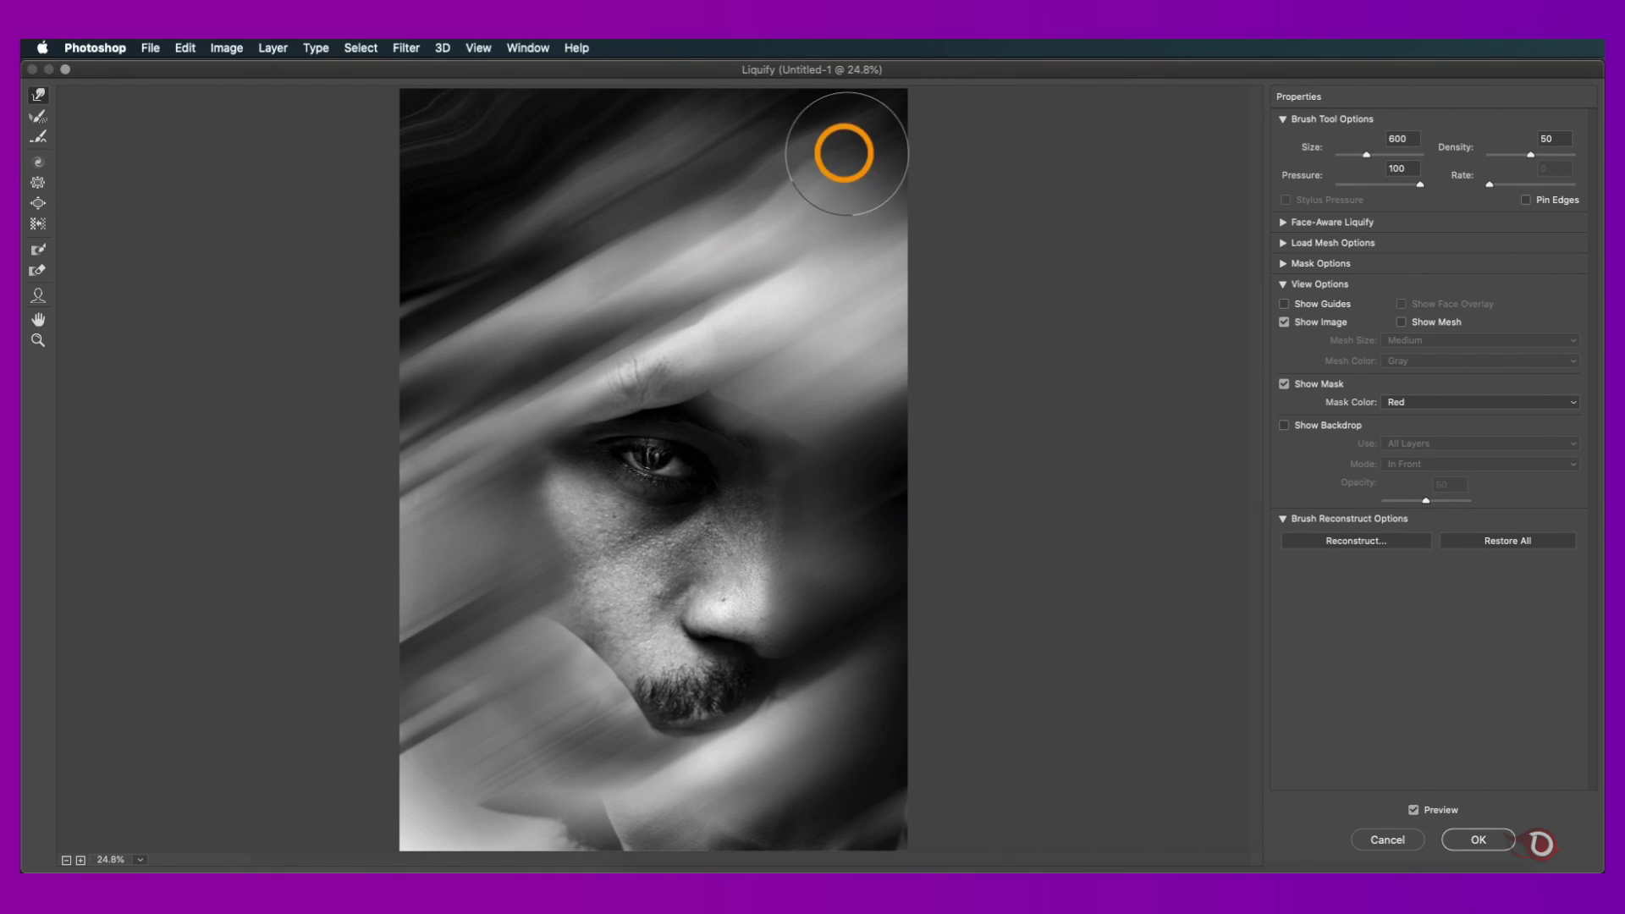
pyautogui.press(']')
pyautogui.press(']')
pyautogui.press(']')
pyautogui.moveTo(404, 560); pyautogui.dragTo(461, 700)
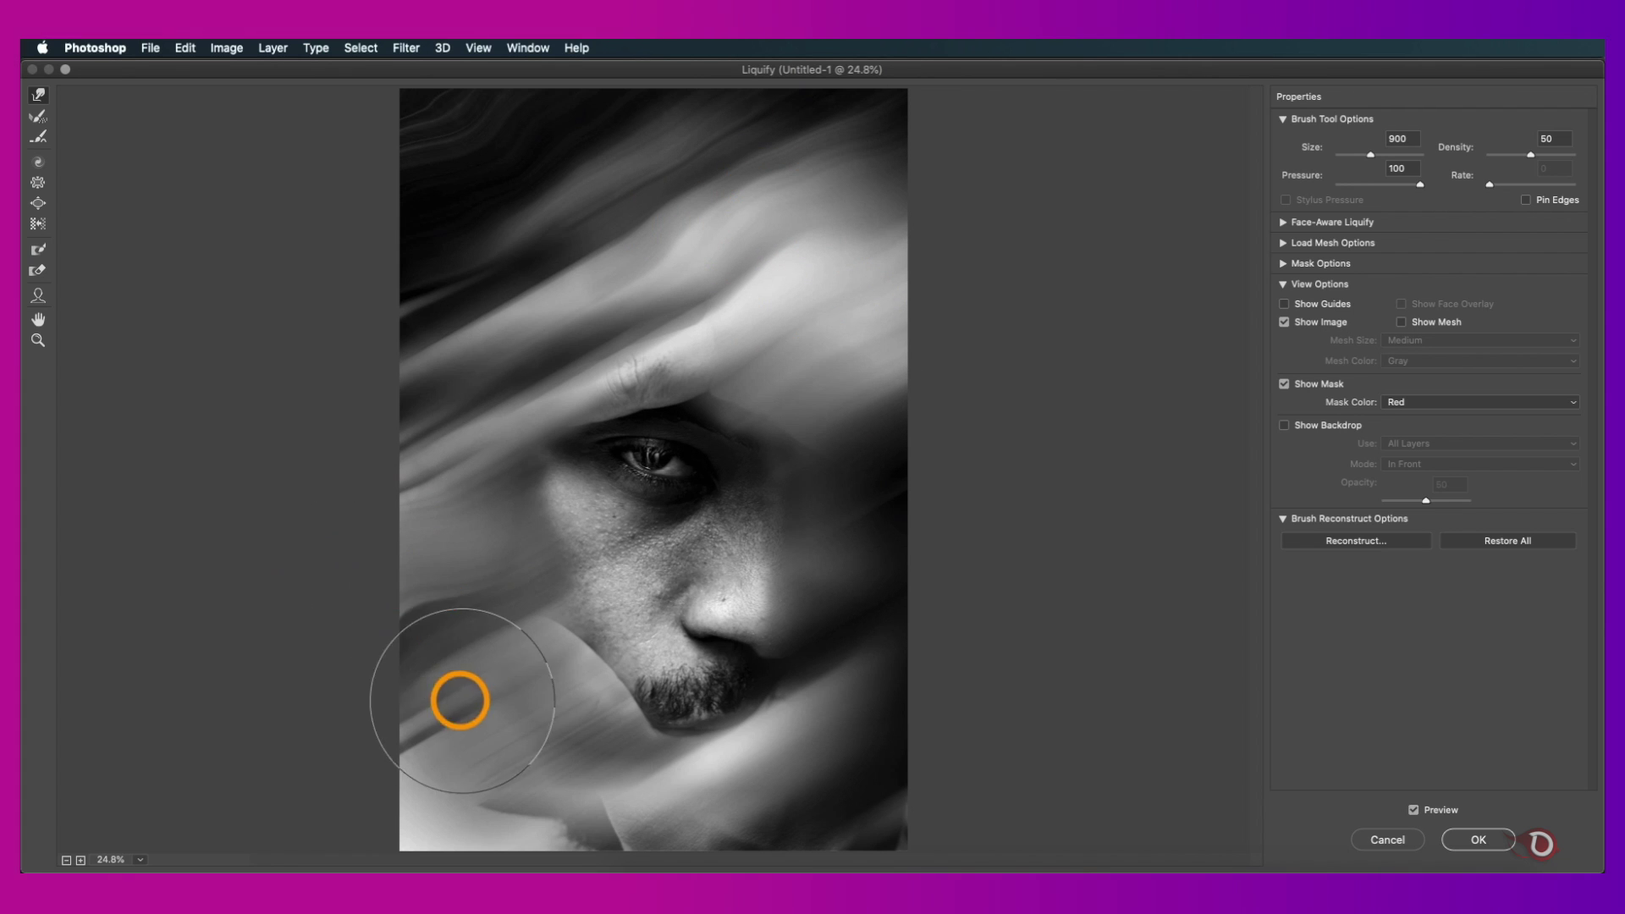
pyautogui.moveTo(422, 346); pyautogui.dragTo(427, 396)
pyautogui.moveTo(552, 178)
pyautogui.mouseDown()
pyautogui.moveTo(550, 201)
pyautogui.moveTo(525, 195)
pyautogui.mouseUp()
pyautogui.moveTo(881, 772); pyautogui.dragTo(777, 803)
# - Warp the streaks along the lower edge and beside the face into waves with a size 600 Liquify brush
pyautogui.press('[')
pyautogui.press('[')
pyautogui.press('[')
pyautogui.moveTo(553, 780); pyautogui.dragTo(512, 821)
pyautogui.moveTo(401, 800)
pyautogui.mouseDown()
pyautogui.moveTo(412, 817)
pyautogui.moveTo(446, 725)
pyautogui.moveTo(525, 837)
pyautogui.moveTo(627, 823)
pyautogui.moveTo(845, 716)
pyautogui.moveTo(838, 750)
pyautogui.mouseUp()
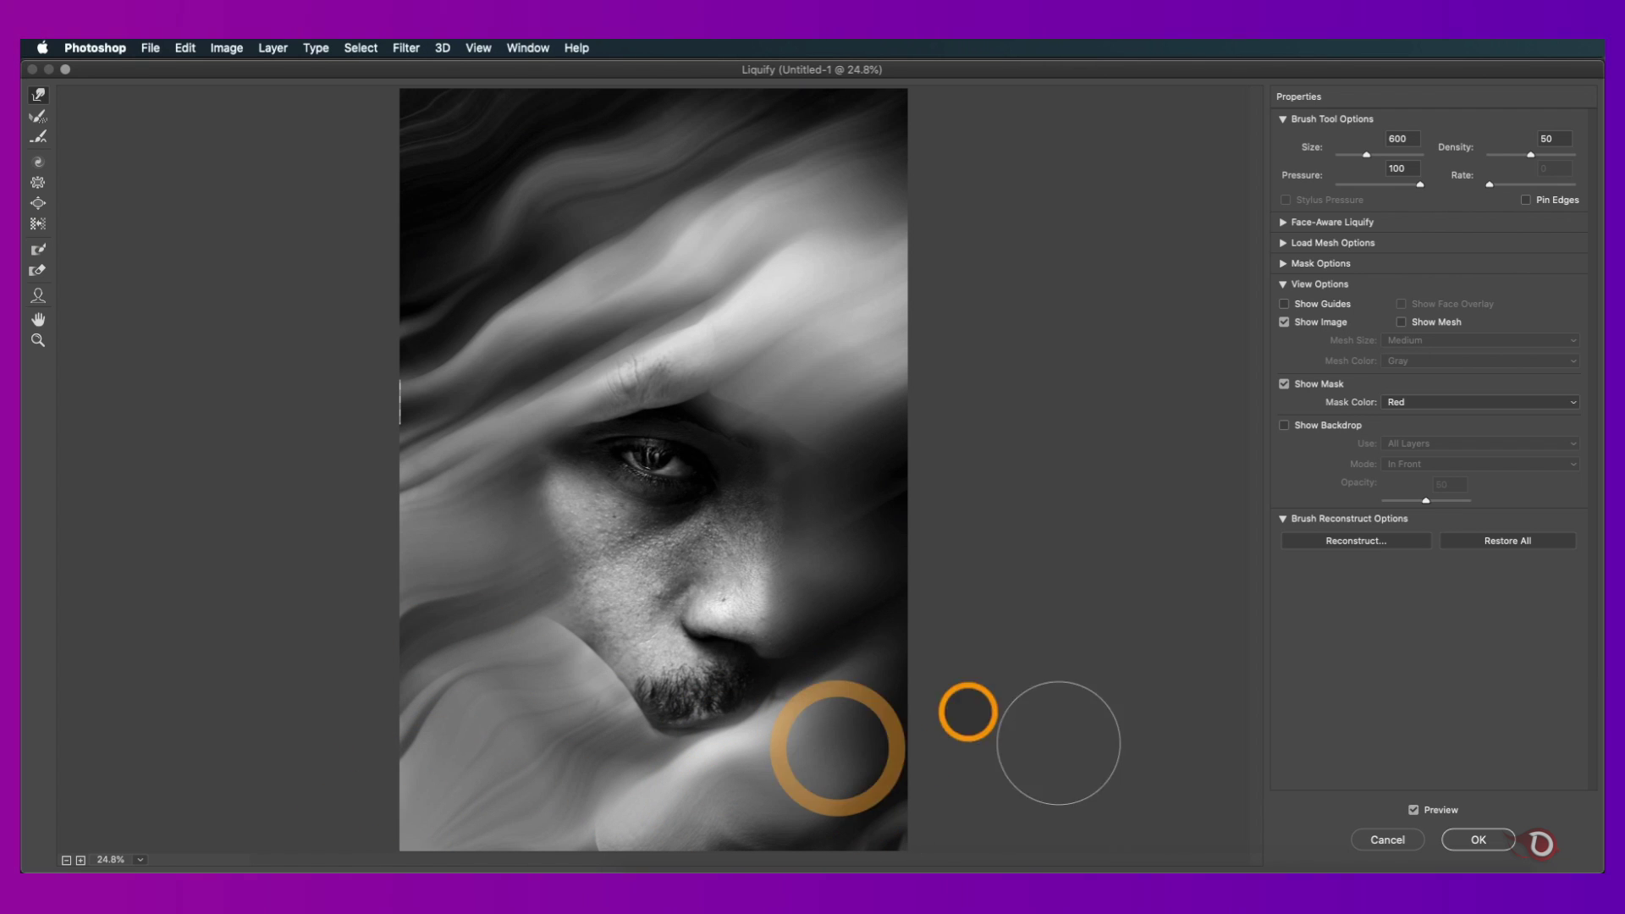
pyautogui.moveTo(870, 565)
pyautogui.mouseDown()
pyautogui.moveTo(870, 495)
pyautogui.moveTo(854, 565)
pyautogui.moveTo(840, 422)
pyautogui.mouseUp()
pyautogui.moveTo(865, 222)
pyautogui.mouseDown()
pyautogui.moveTo(784, 335)
pyautogui.moveTo(783, 368)
pyautogui.mouseUp()
# - Warp the bright streaks above the eye with a size 250 Liquify brush and apply the filter
pyautogui.press('[')
pyautogui.press('[')
pyautogui.press('[')
pyautogui.press('[')
pyautogui.moveTo(748, 284)
pyautogui.mouseDown()
pyautogui.moveTo(669, 321)
pyautogui.moveTo(694, 312)
pyautogui.mouseUp()
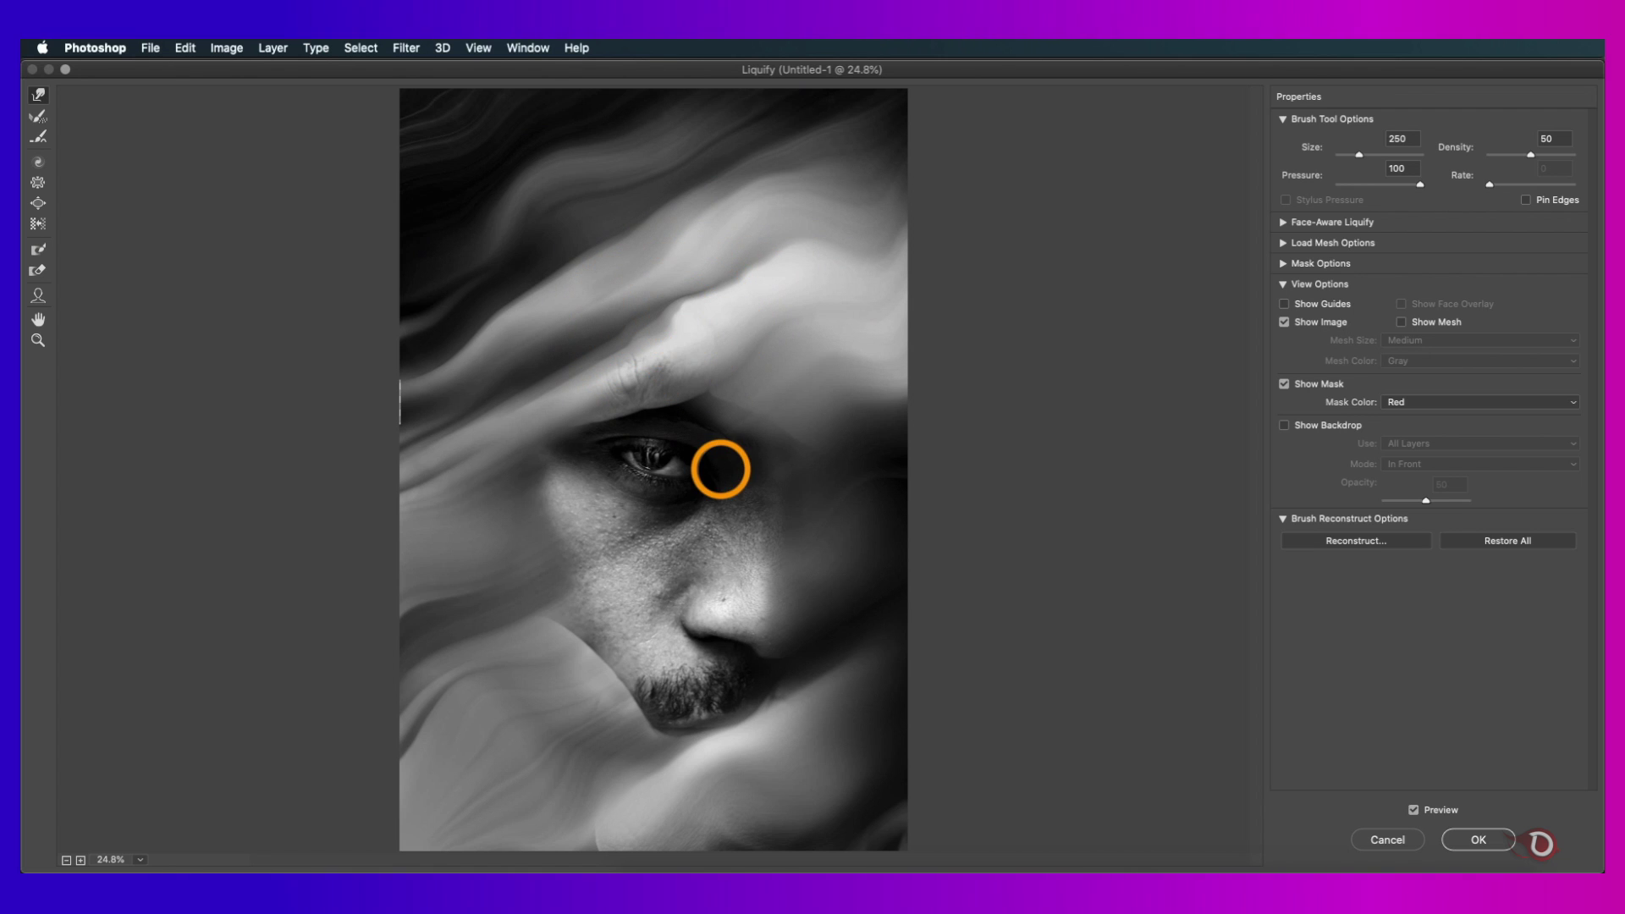
pyautogui.moveTo(951, 348); pyautogui.dragTo(810, 595)
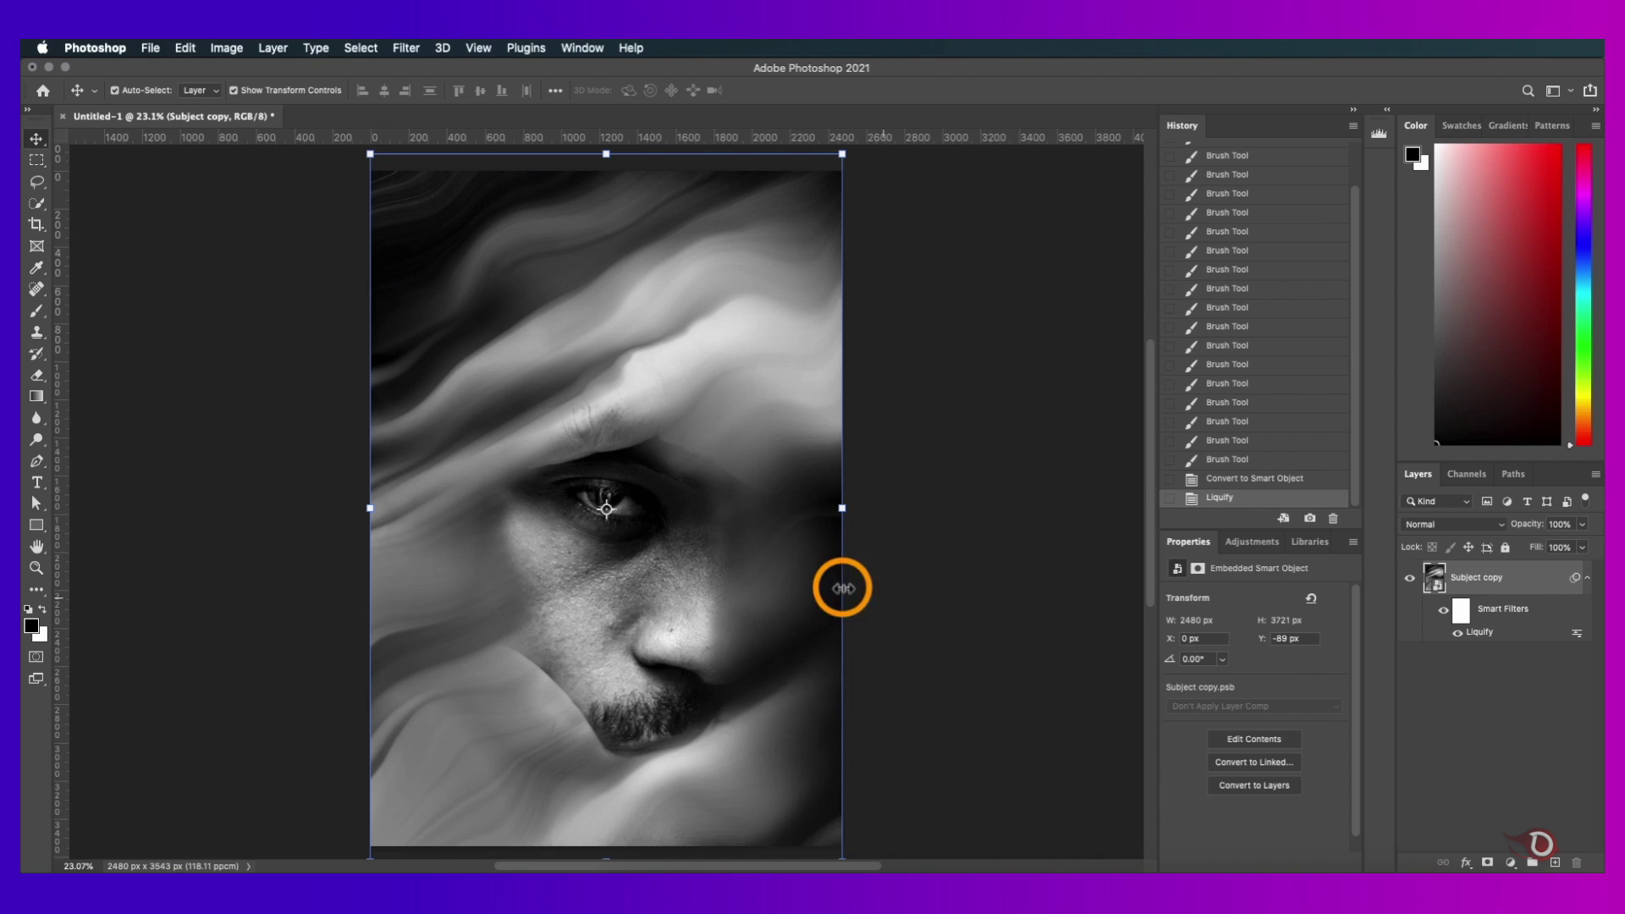
# - Inspect the liquified portrait and open the contents of the Subject copy smart object
pyautogui.scroll(-5, 738, 543)
pyautogui.scroll(5, 733, 542)
pyautogui.scroll(3, 734, 543)
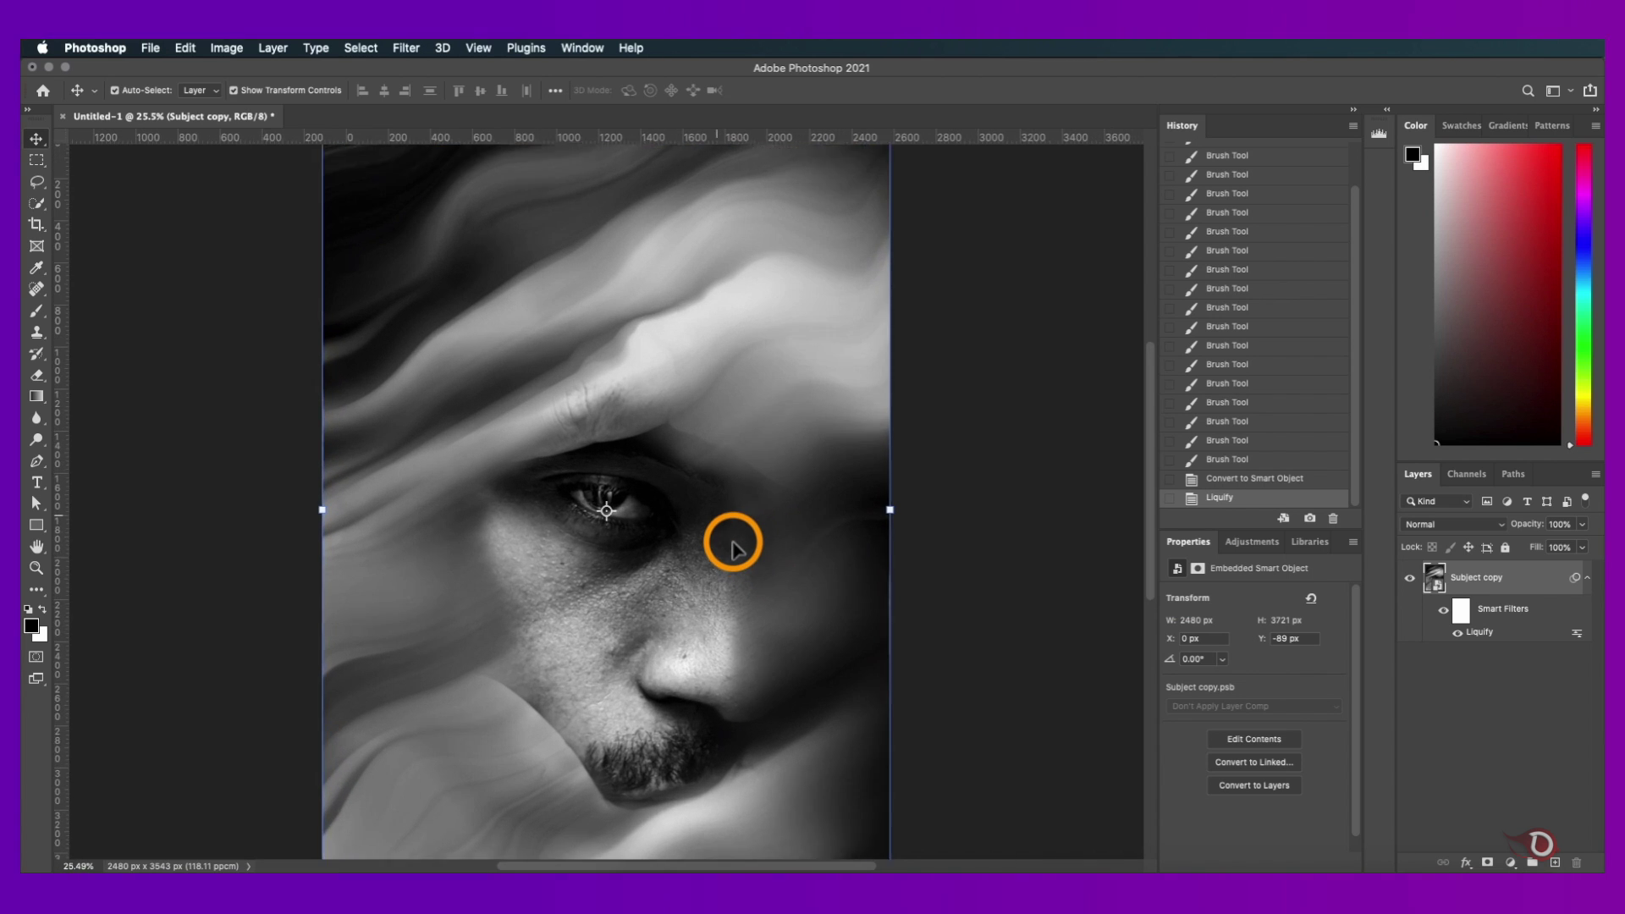
pyautogui.scroll(-5, 525, 654)
pyautogui.scroll(4, 526, 652)
pyautogui.scroll(-1, 524, 592)
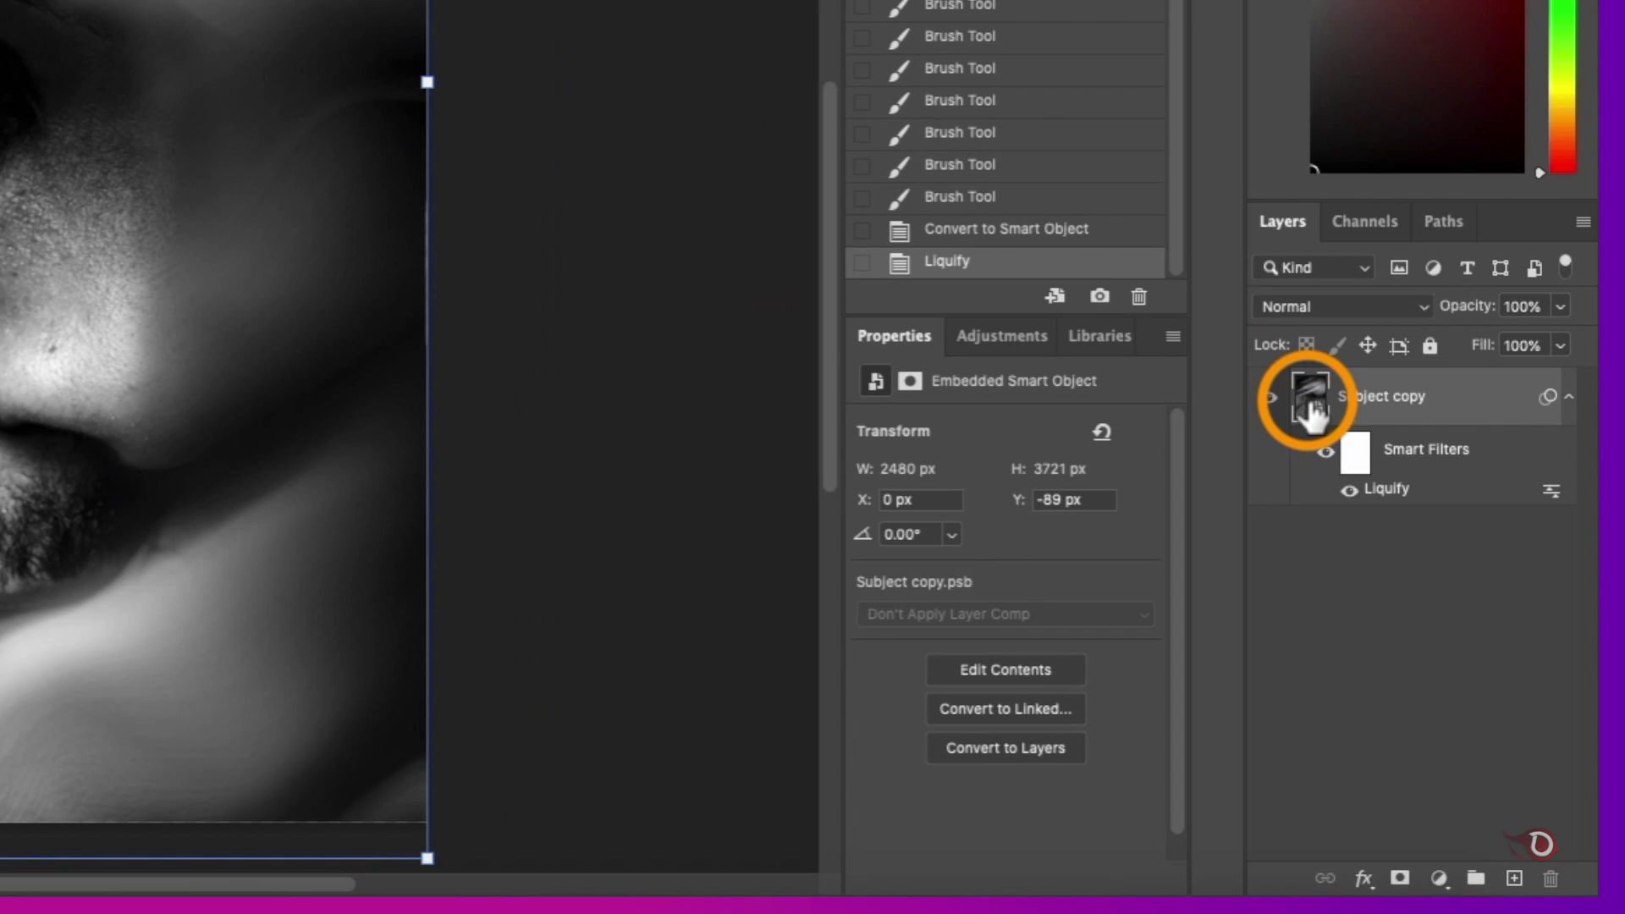
pyautogui.doubleClick(1310, 404)
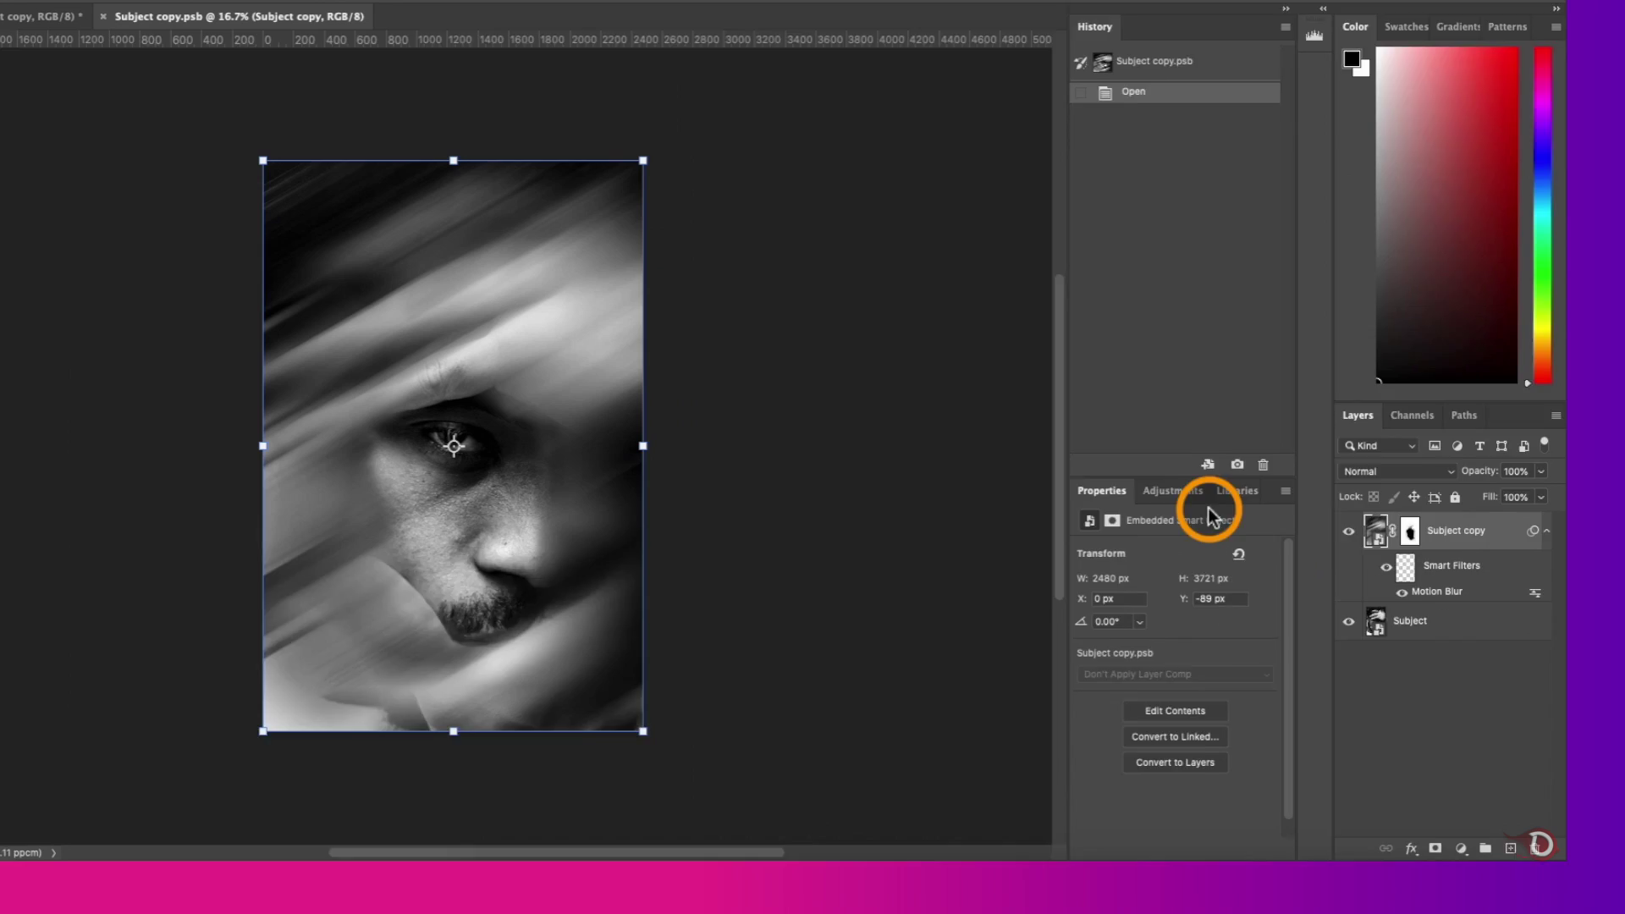
pyautogui.scroll(5, 551, 571)
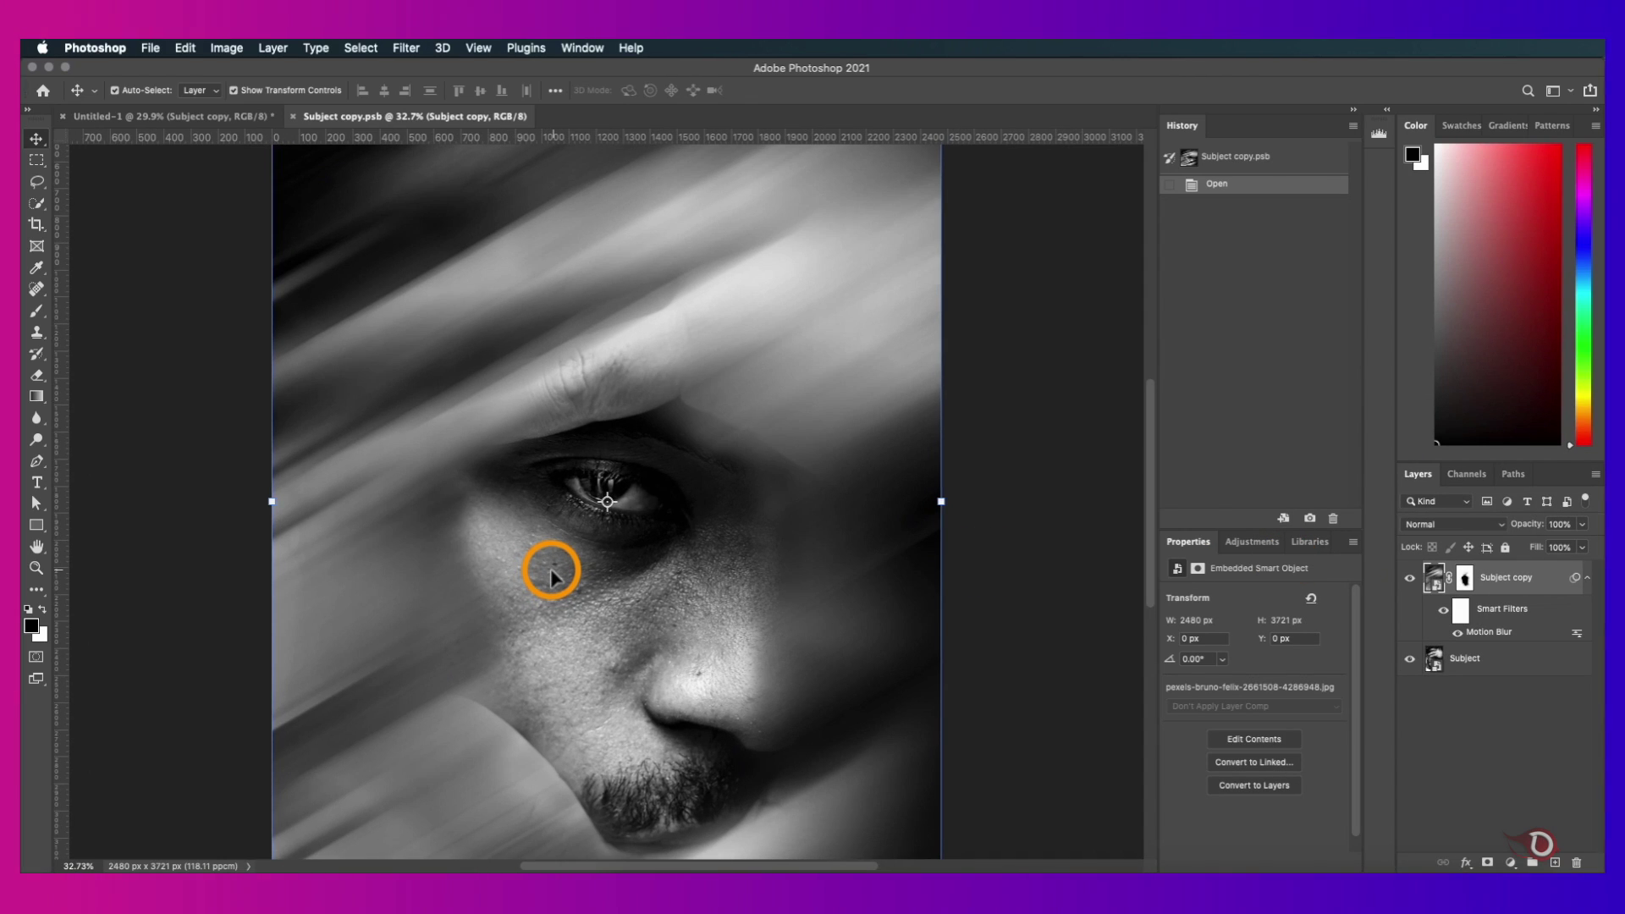
# - Paint white on the Subject copy layer mask to bring blur over the outer cheek and jaw and beside the nose, then save and close the smart object
pyautogui.scroll(1, 551, 570)
pyautogui.scroll(-1, 551, 570)
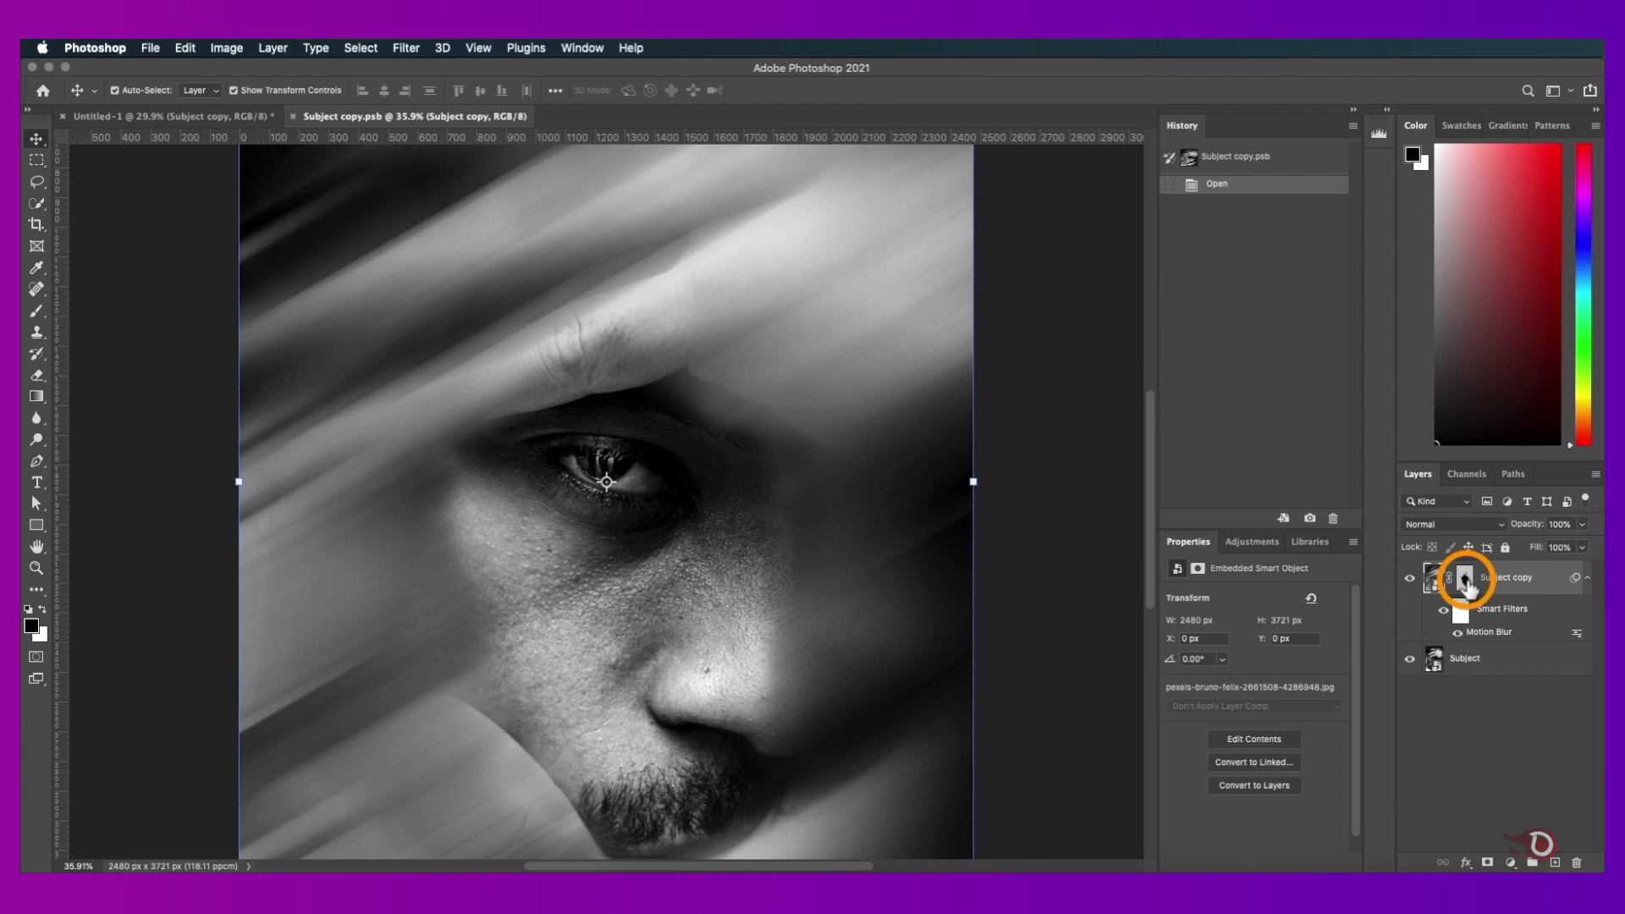
pyautogui.click(1465, 581)
pyautogui.press('b')
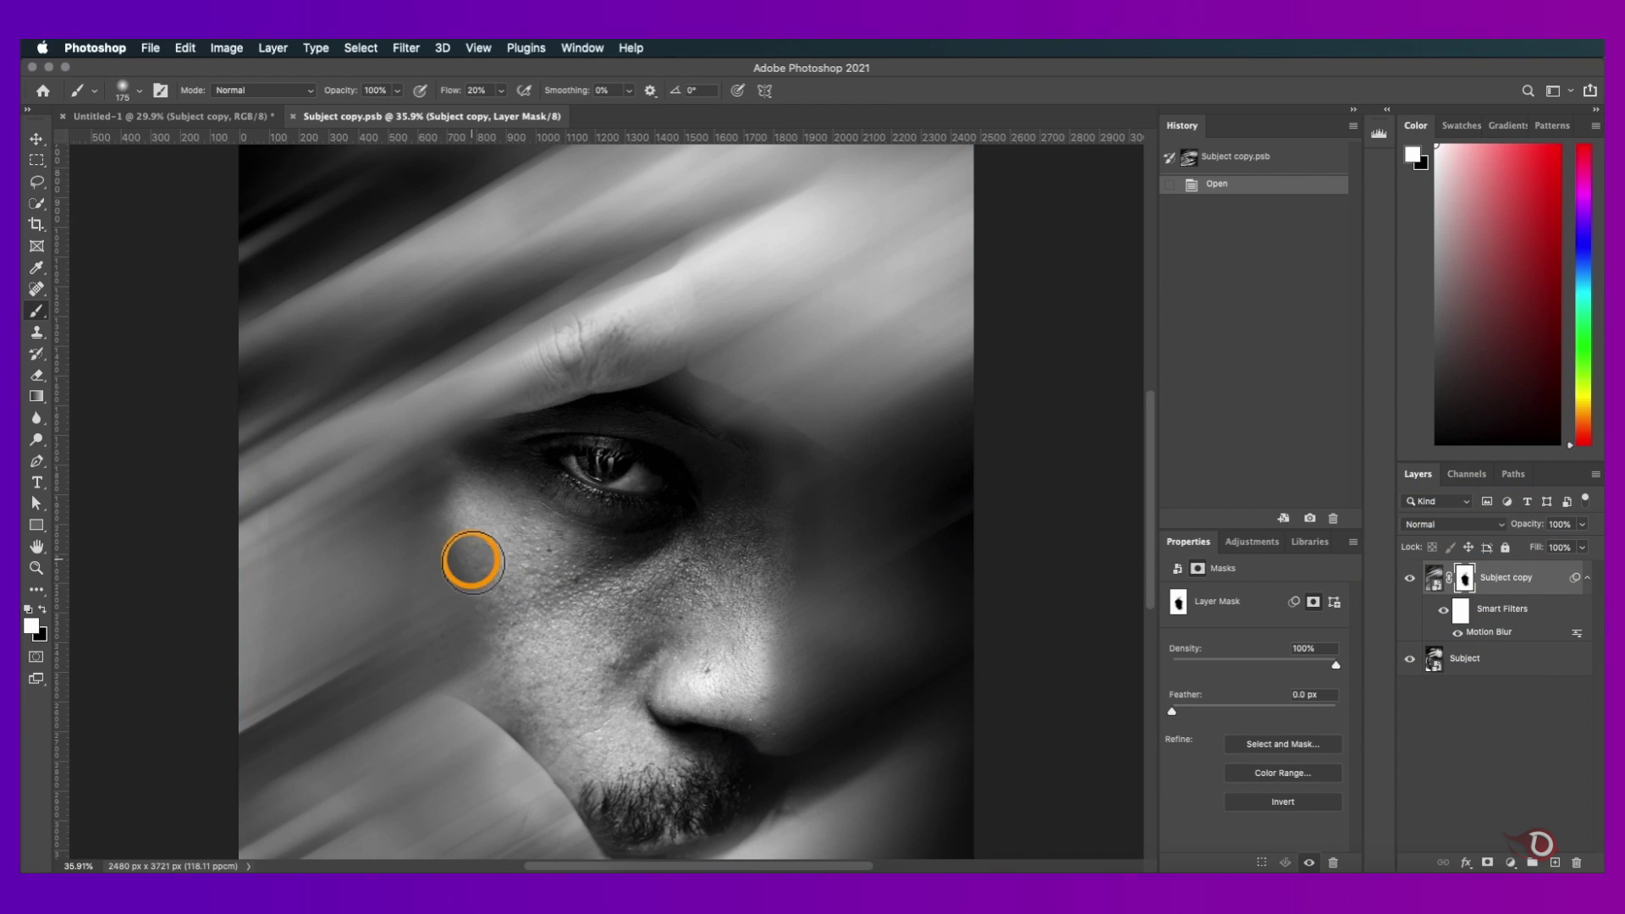
pyautogui.moveTo(469, 557)
pyautogui.mouseDown()
pyautogui.moveTo(428, 591)
pyautogui.moveTo(449, 593)
pyautogui.mouseUp()
pyautogui.moveTo(457, 593); pyautogui.dragTo(474, 660)
pyautogui.moveTo(457, 733)
pyautogui.mouseDown()
pyautogui.moveTo(530, 712)
pyautogui.moveTo(508, 744)
pyautogui.mouseUp()
pyautogui.moveTo(512, 787); pyautogui.dragTo(508, 694)
pyautogui.moveTo(499, 660)
pyautogui.mouseDown()
pyautogui.moveTo(496, 596)
pyautogui.moveTo(555, 778)
pyautogui.mouseUp()
pyautogui.moveTo(559, 787)
pyautogui.mouseDown()
pyautogui.moveTo(508, 682)
pyautogui.moveTo(525, 656)
pyautogui.mouseUp()
pyautogui.moveTo(507, 648); pyautogui.dragTo(444, 568)
pyautogui.moveTo(555, 757); pyautogui.dragTo(395, 752)
pyautogui.moveTo(784, 614); pyautogui.dragTo(816, 562)
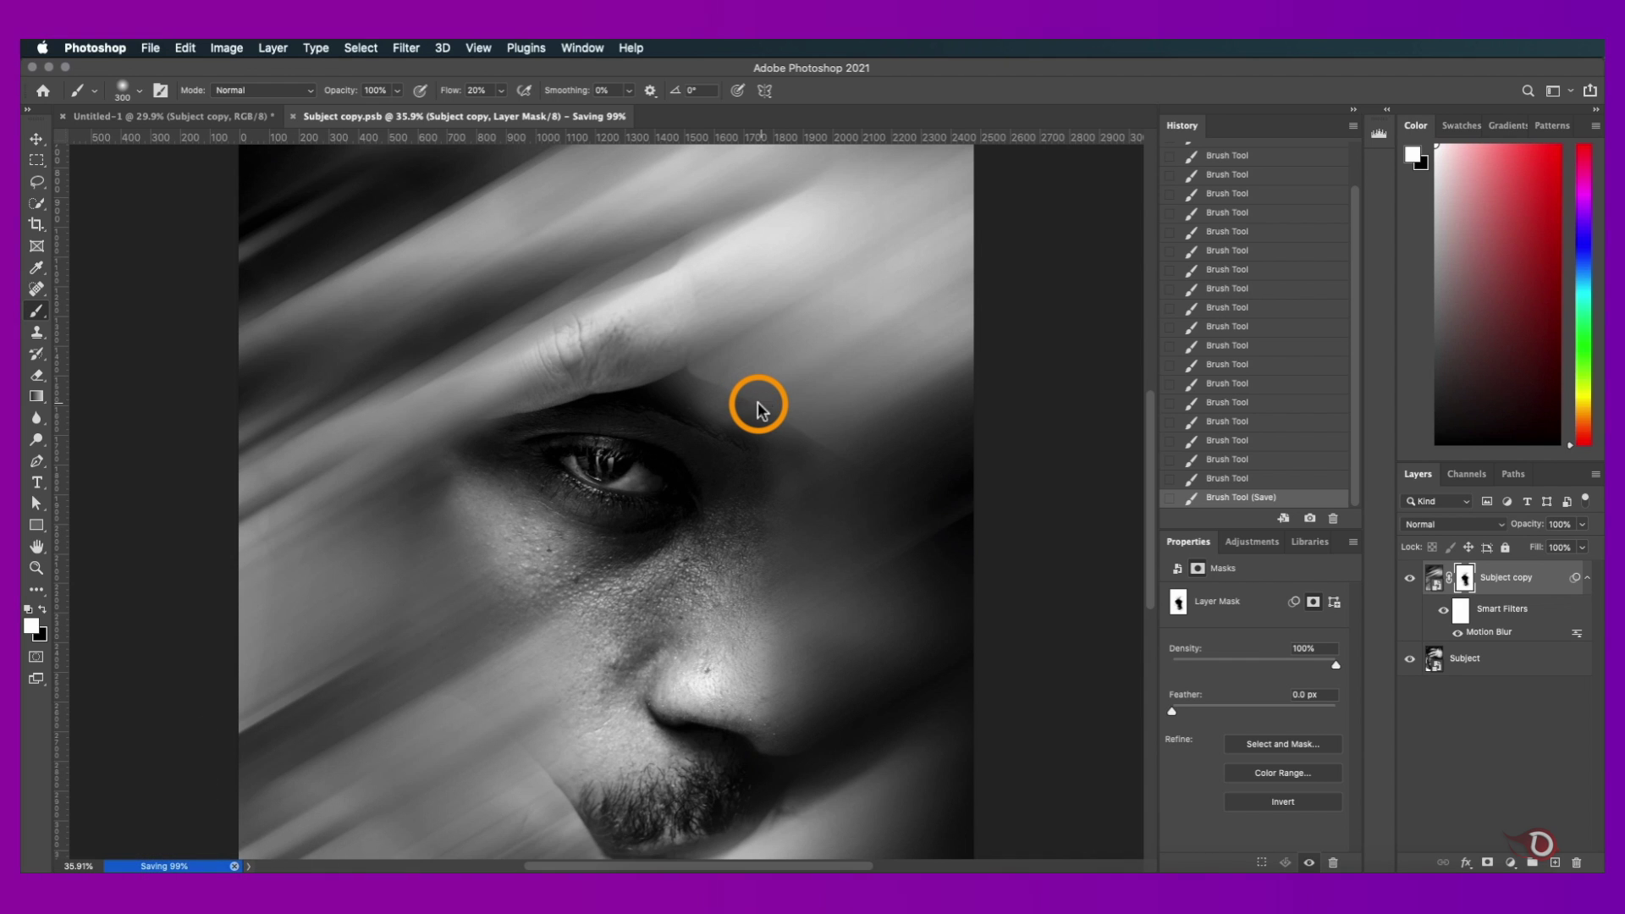
pyautogui.click(294, 116)
# - Edit the Liquify filter to push the warped pixels over the gaps along the left and right image edges, using brush sizes 250 and 600
pyautogui.scroll(-2, 846, 618)
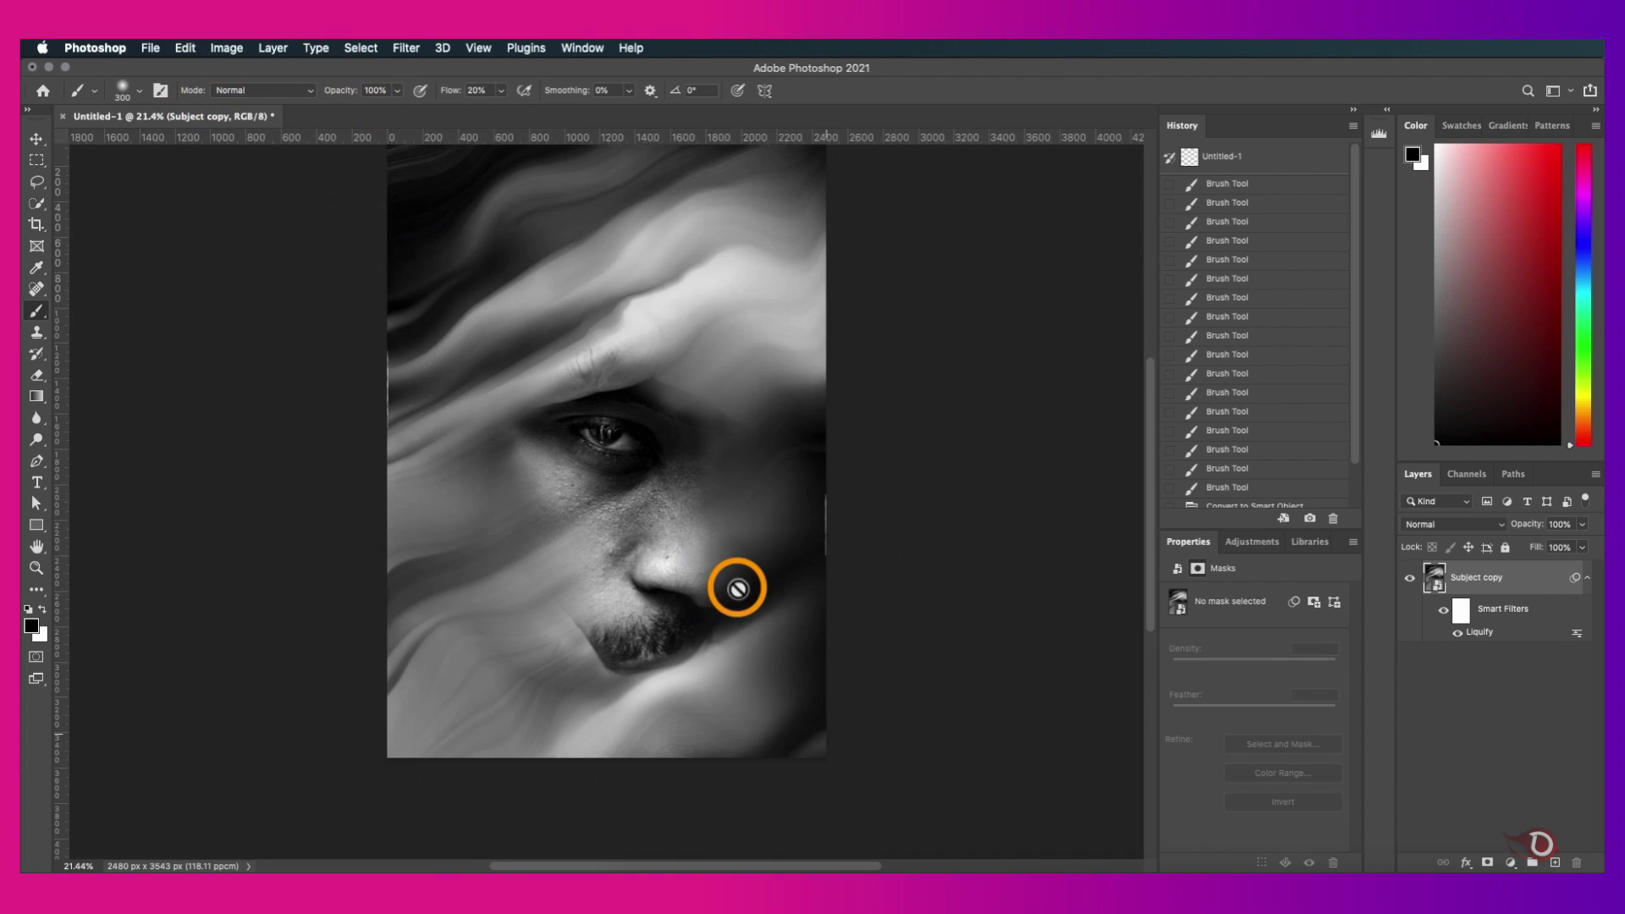
pyautogui.scroll(2, 737, 588)
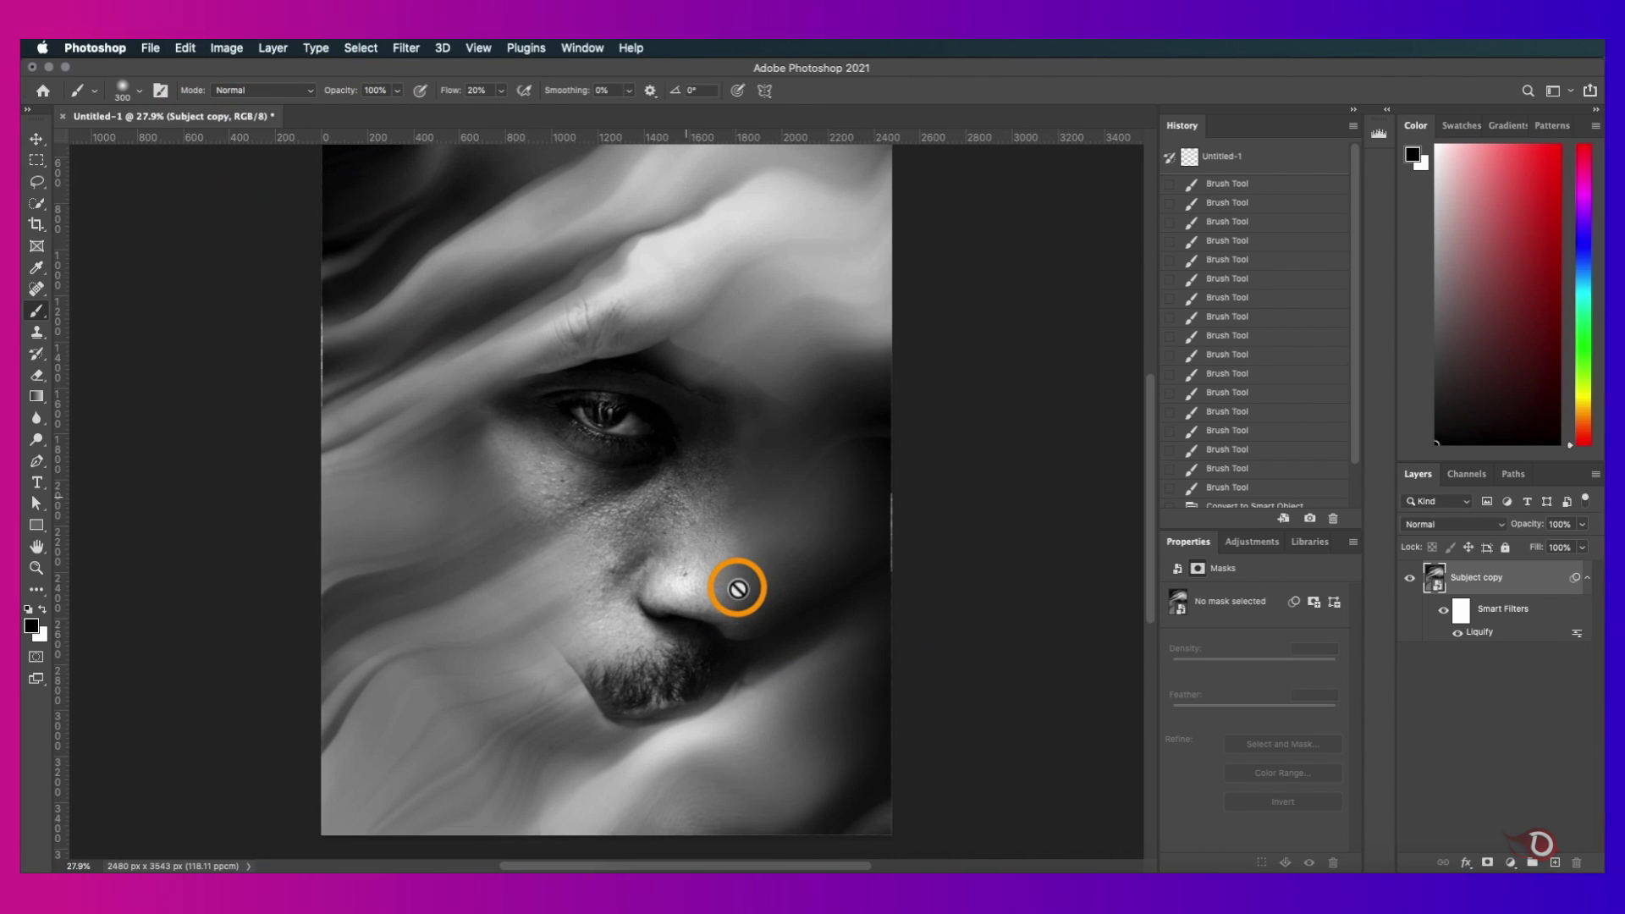
pyautogui.scroll(1, 738, 588)
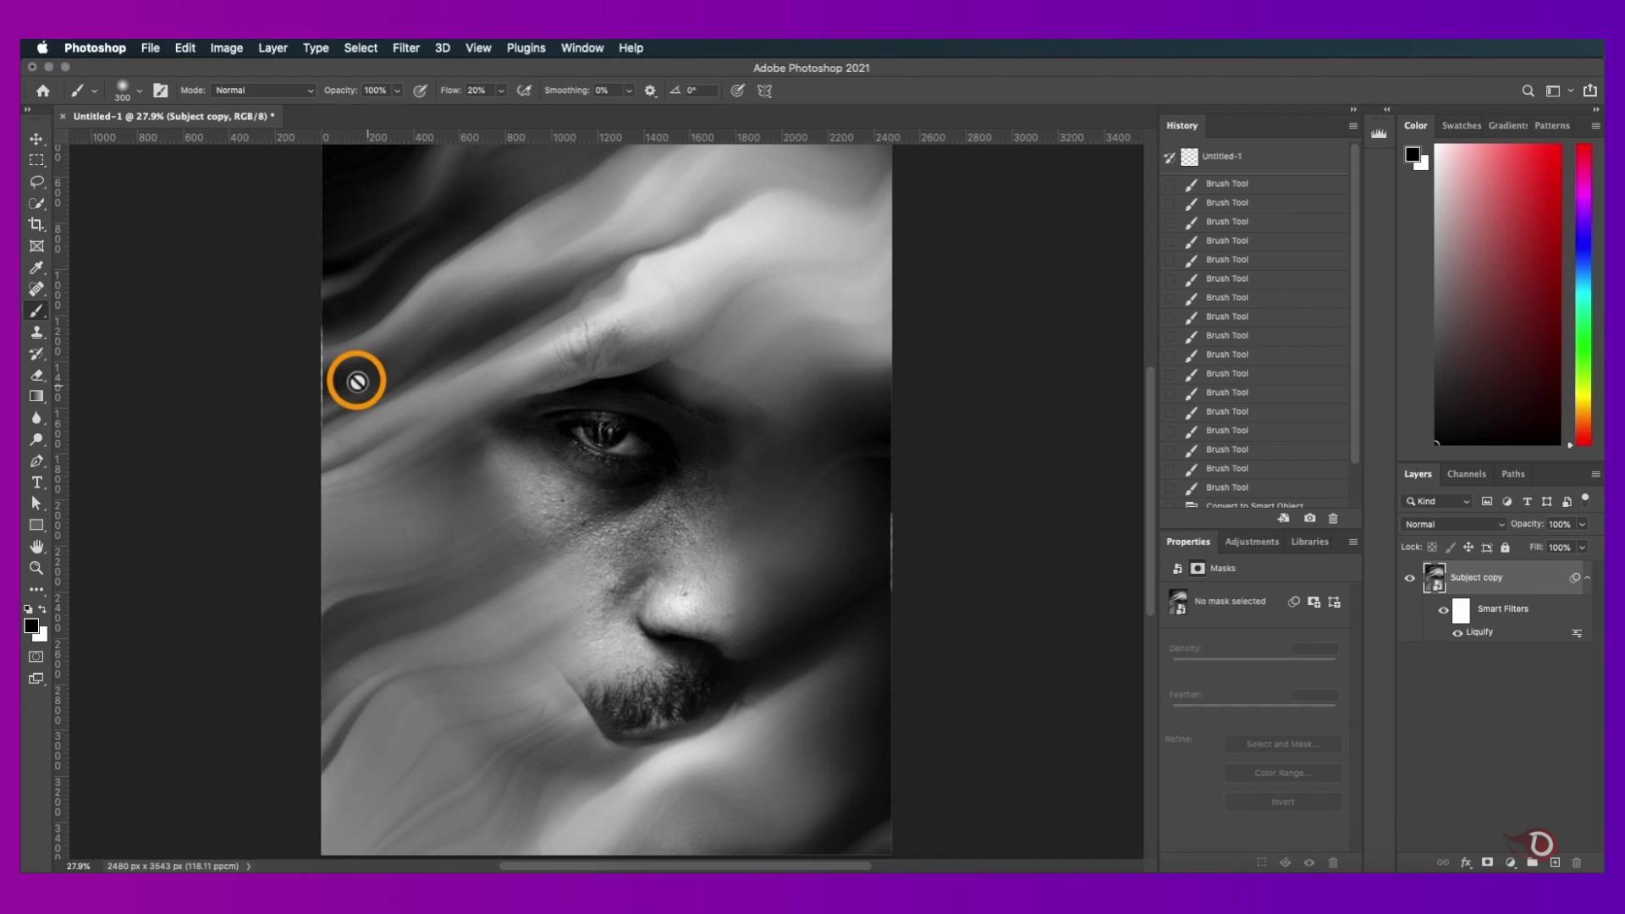
pyautogui.doubleClick(1481, 637)
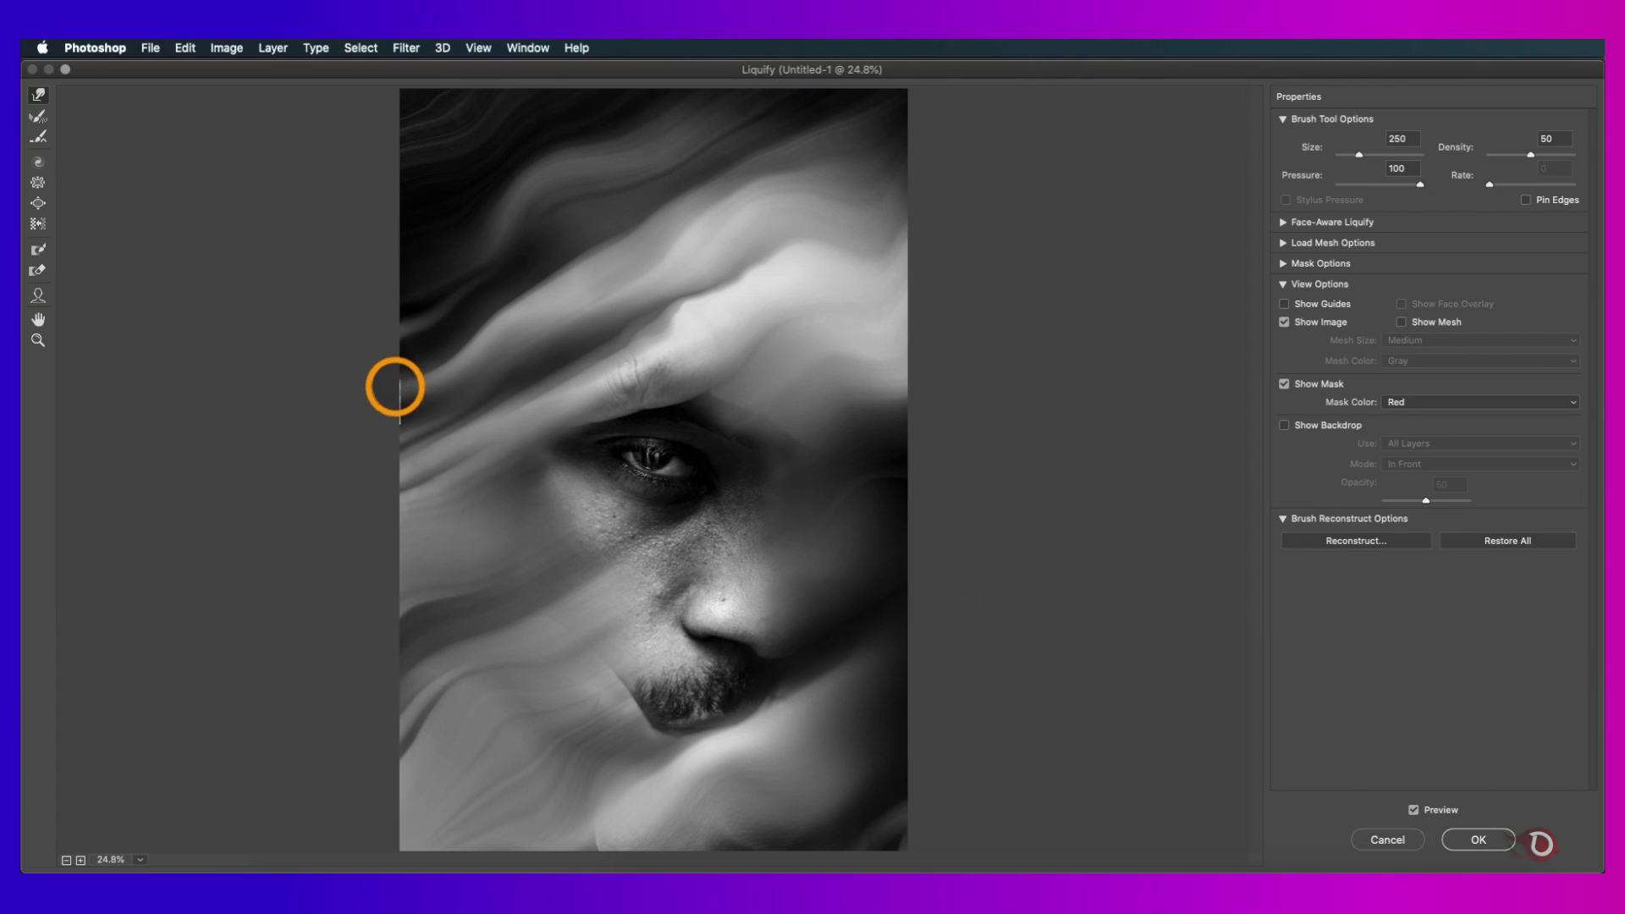
pyautogui.moveTo(402, 400); pyautogui.dragTo(388, 403)
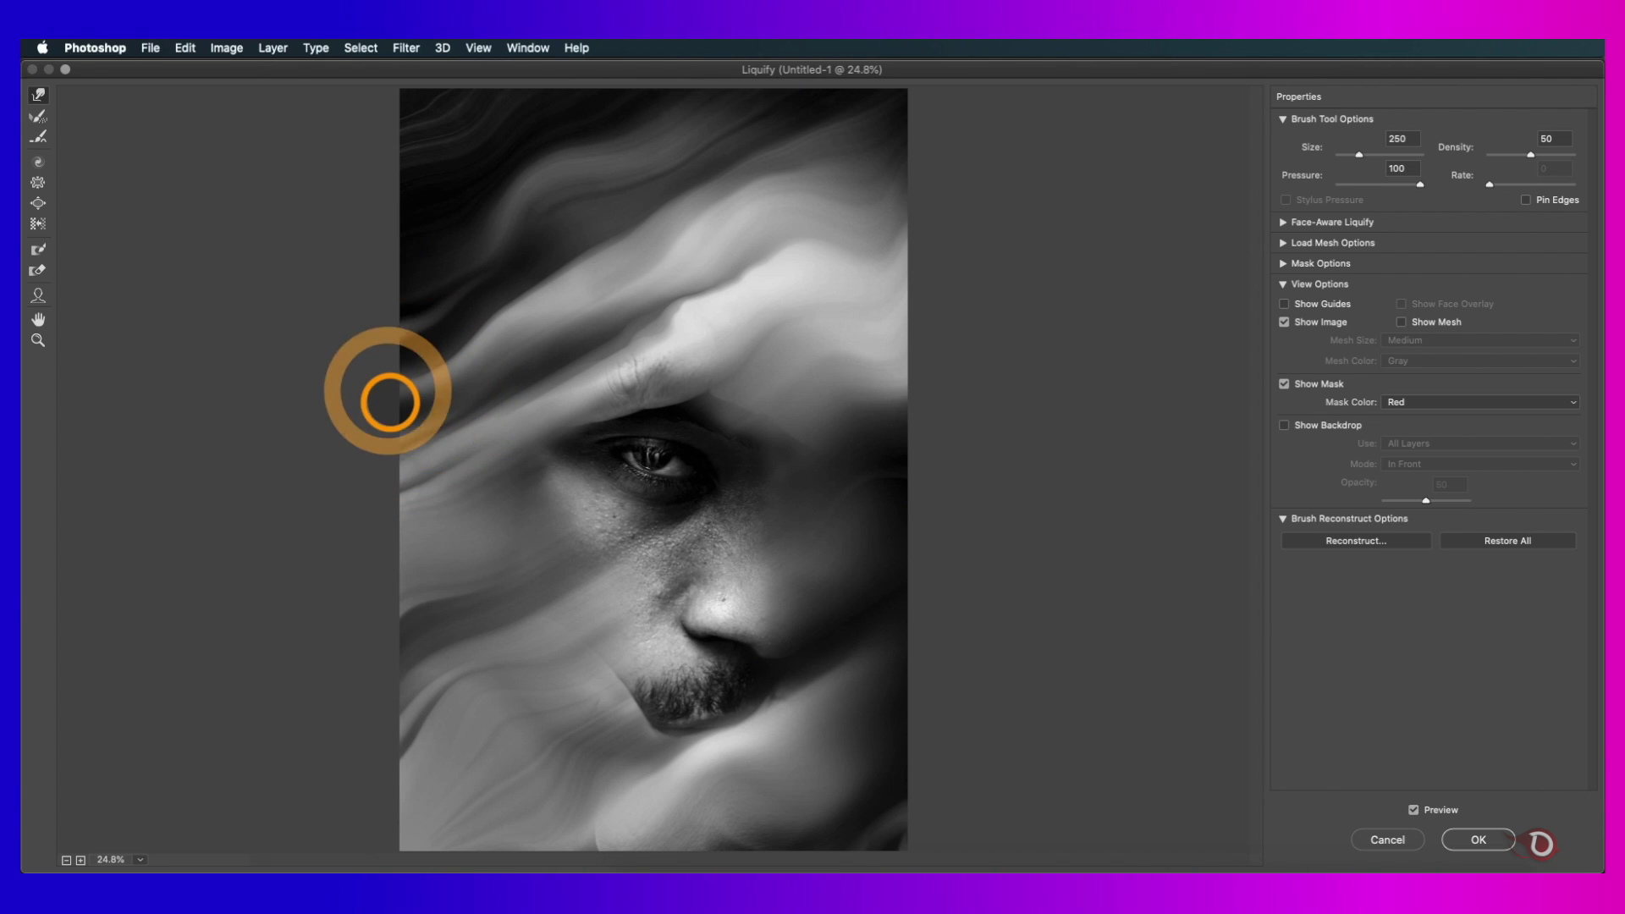
pyautogui.press(']')
pyautogui.moveTo(936, 577); pyautogui.dragTo(938, 611)
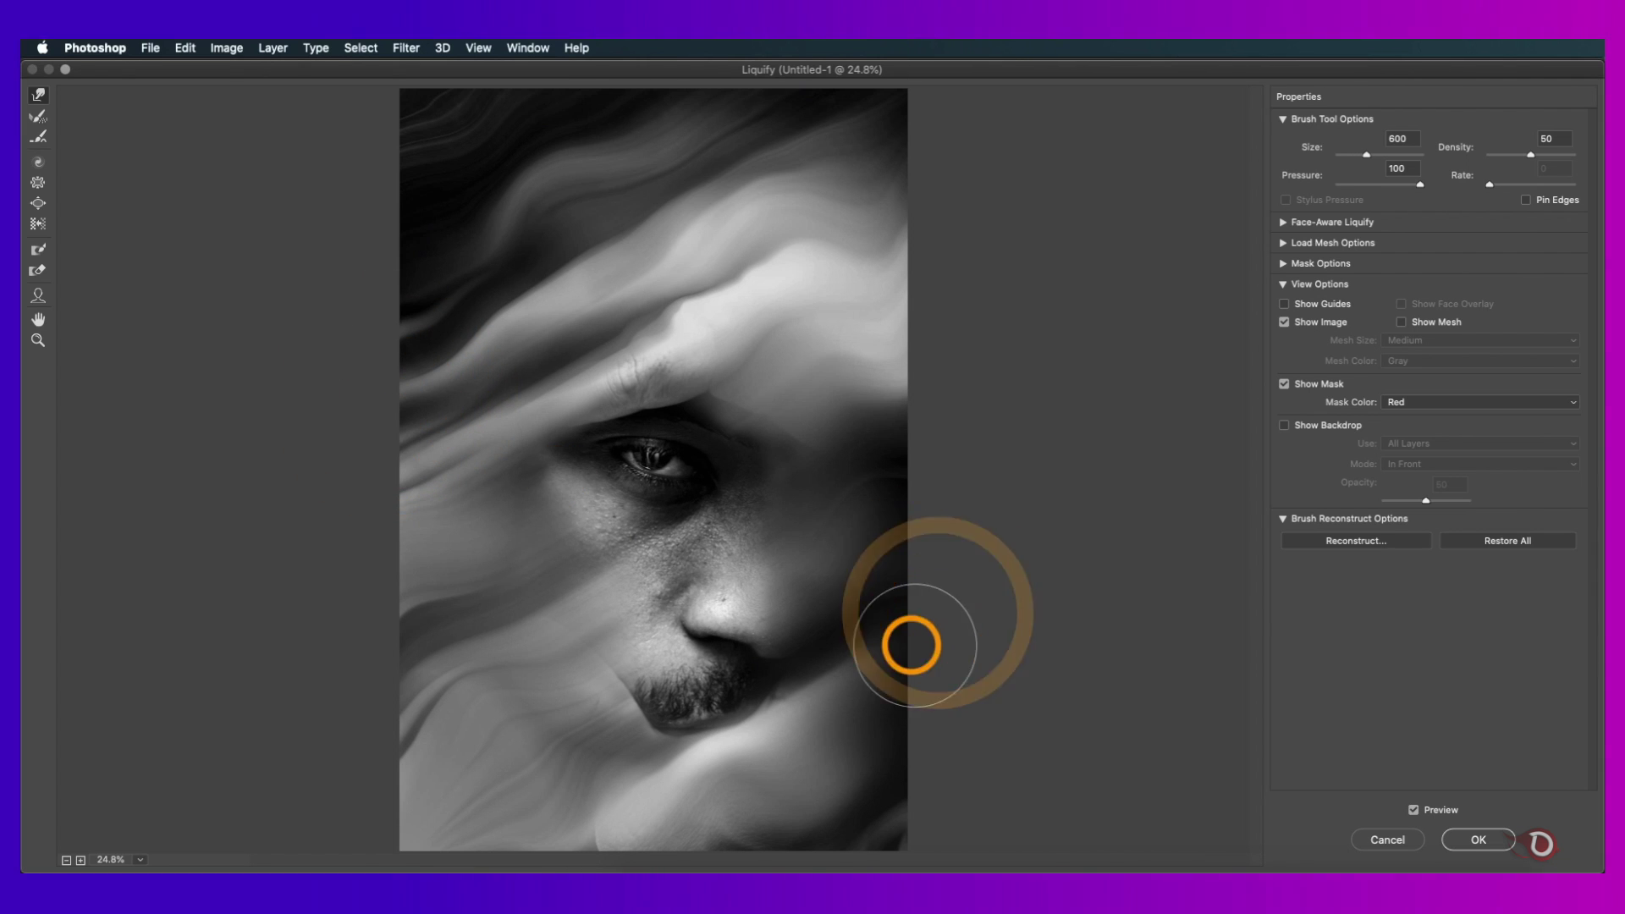
pyautogui.click(1474, 837)
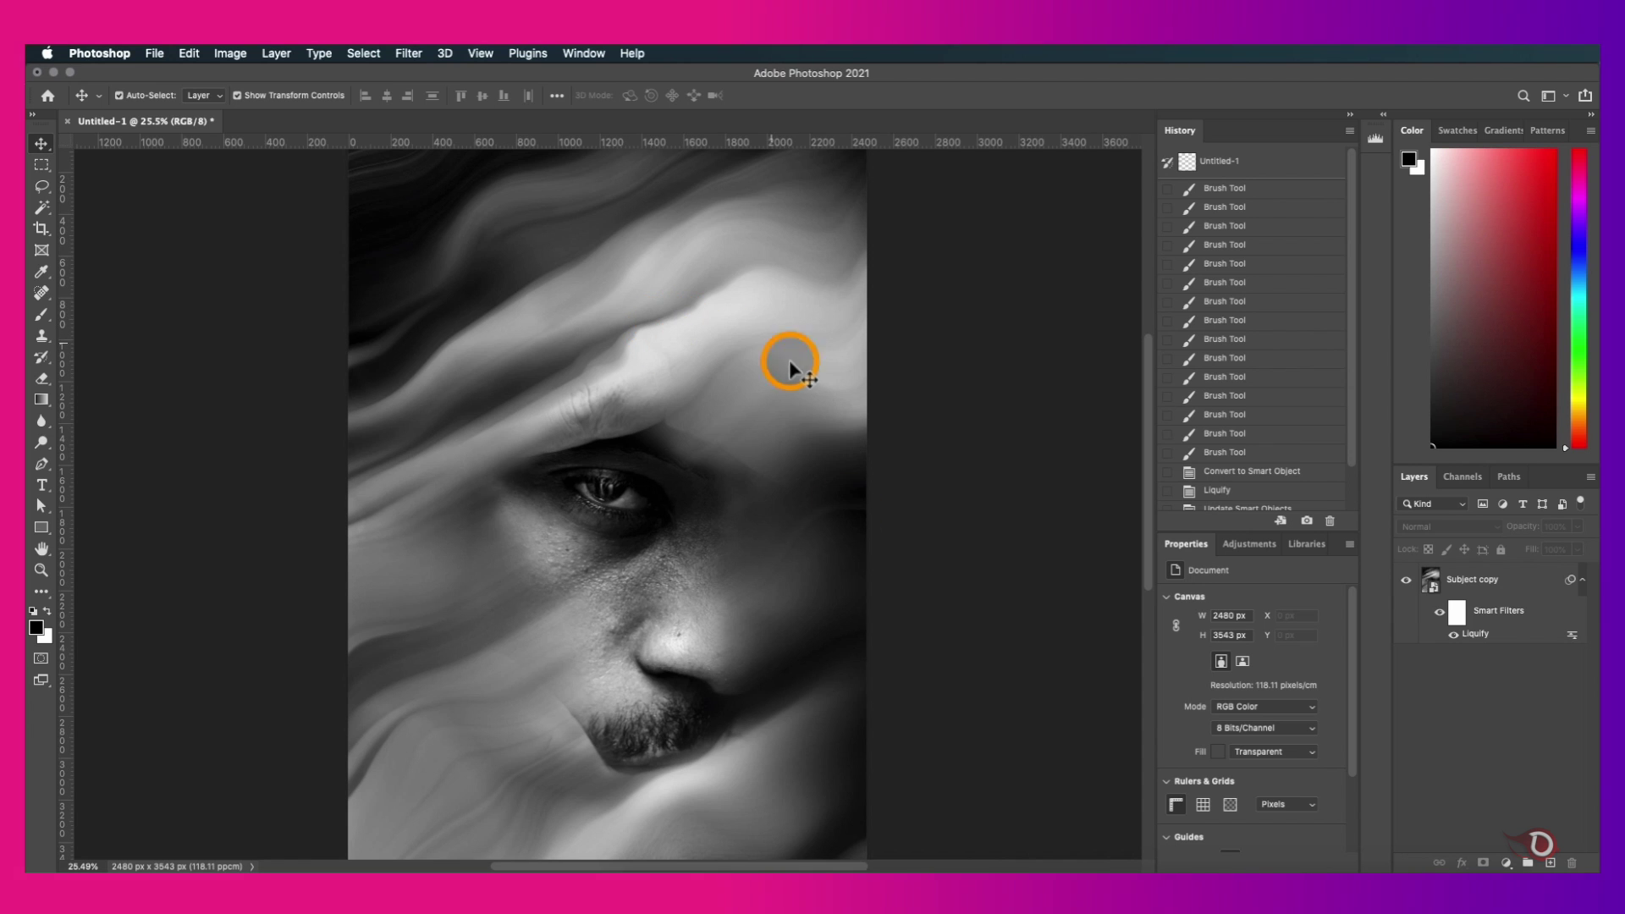
# - Soften the Liquify distortion with a Reconstruct amount of 86 and apply the filter
pyautogui.click(1470, 640)
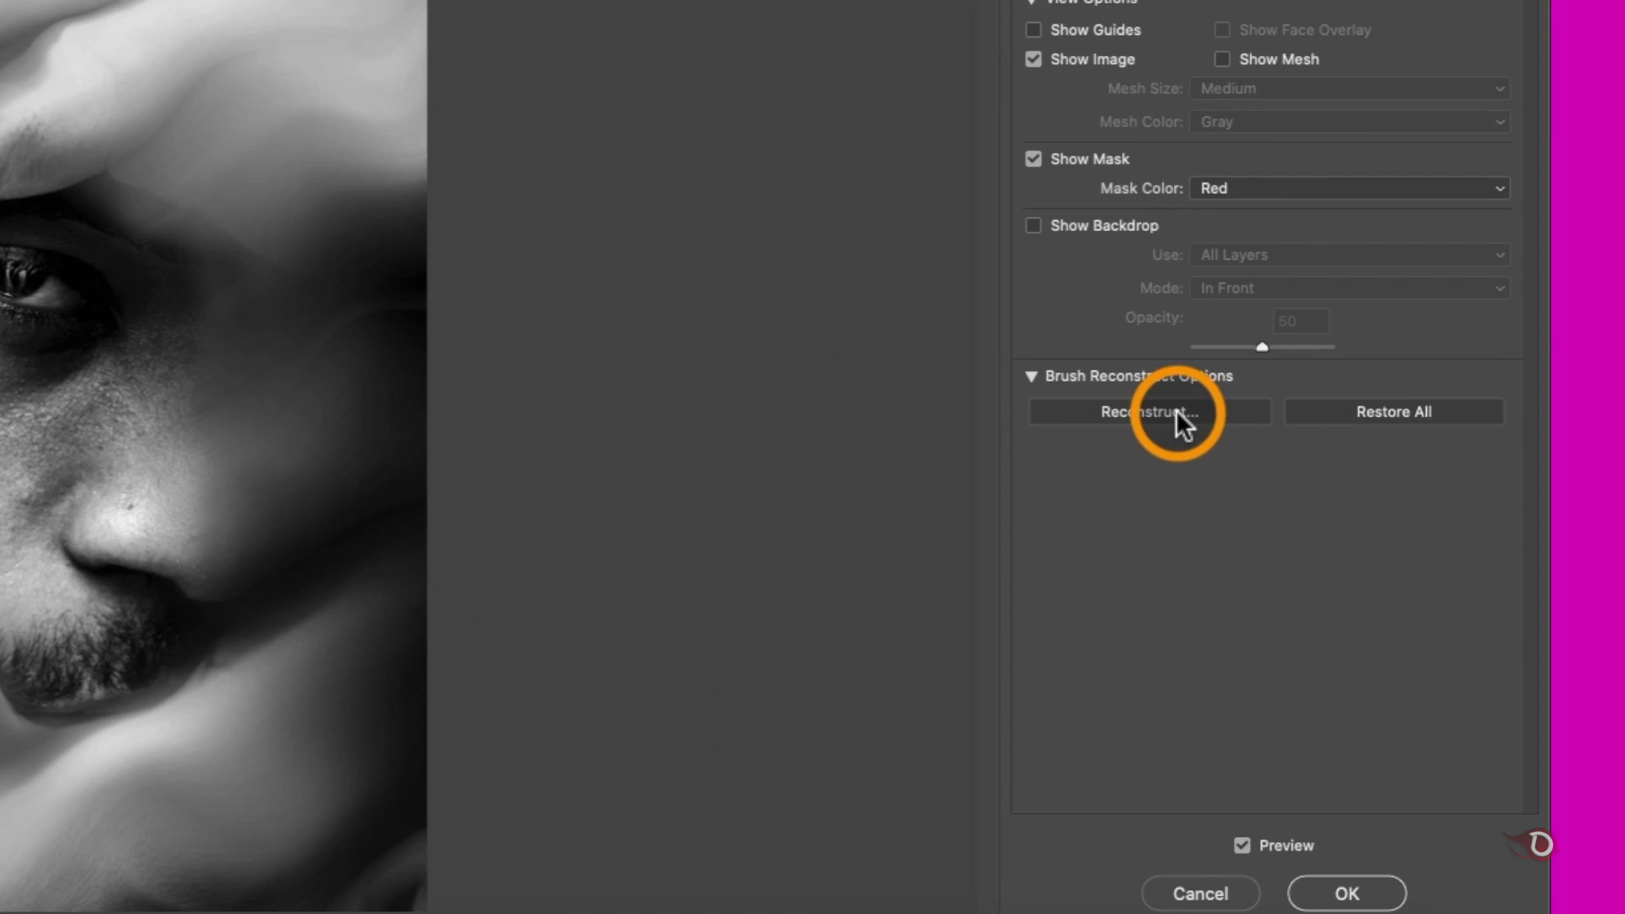
pyautogui.click(1369, 545)
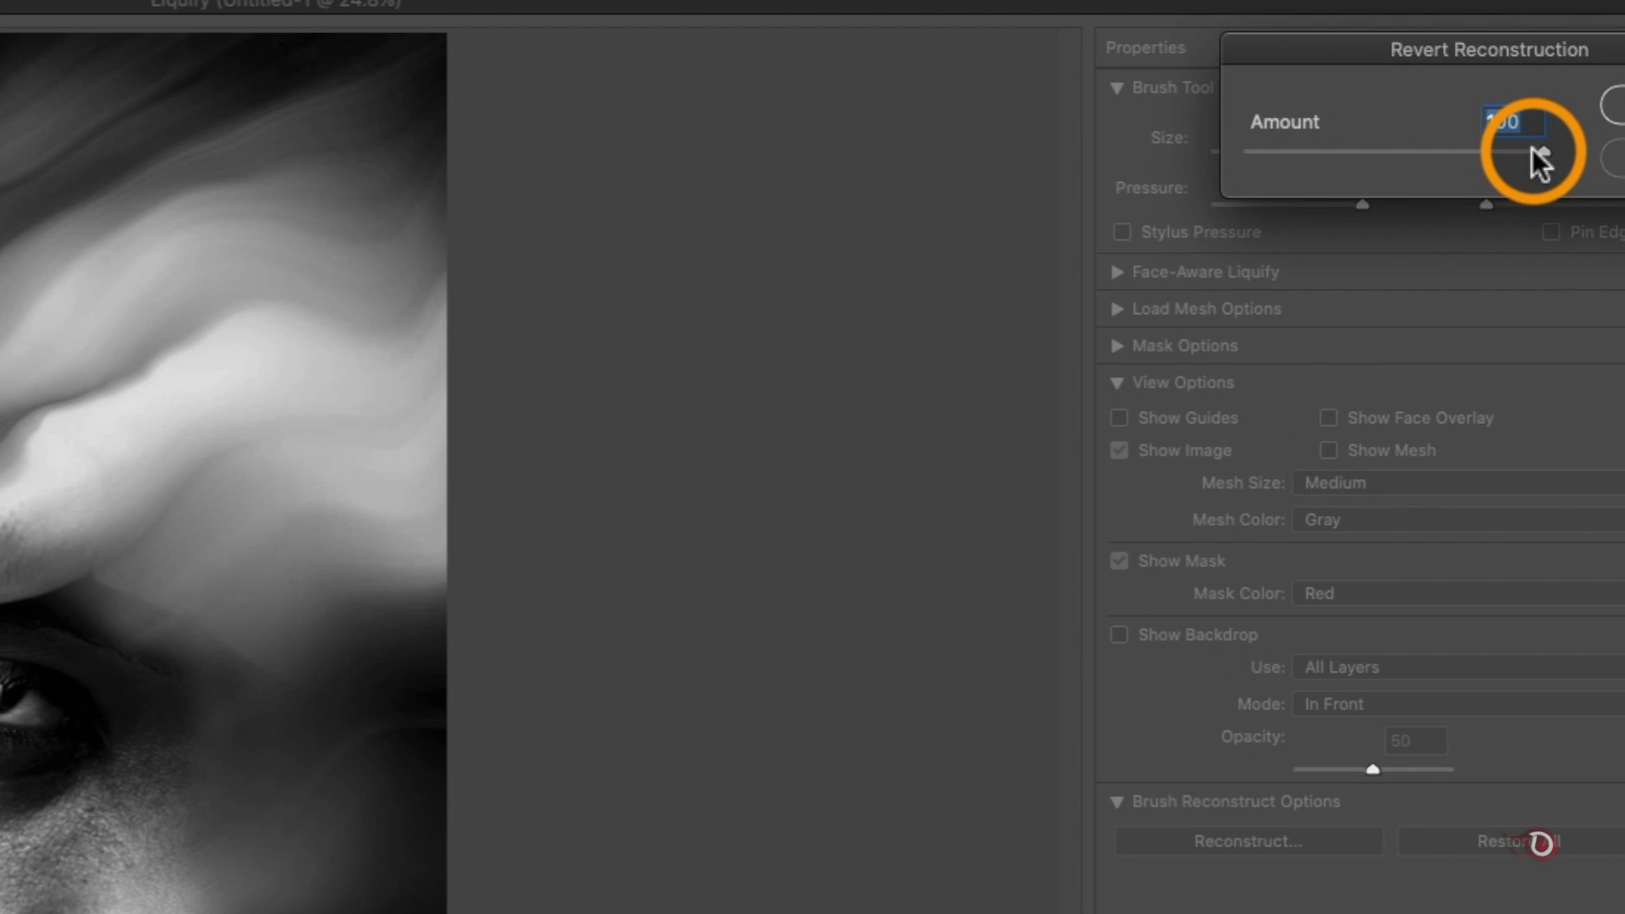
pyautogui.moveTo(1530, 147); pyautogui.dragTo(1487, 162)
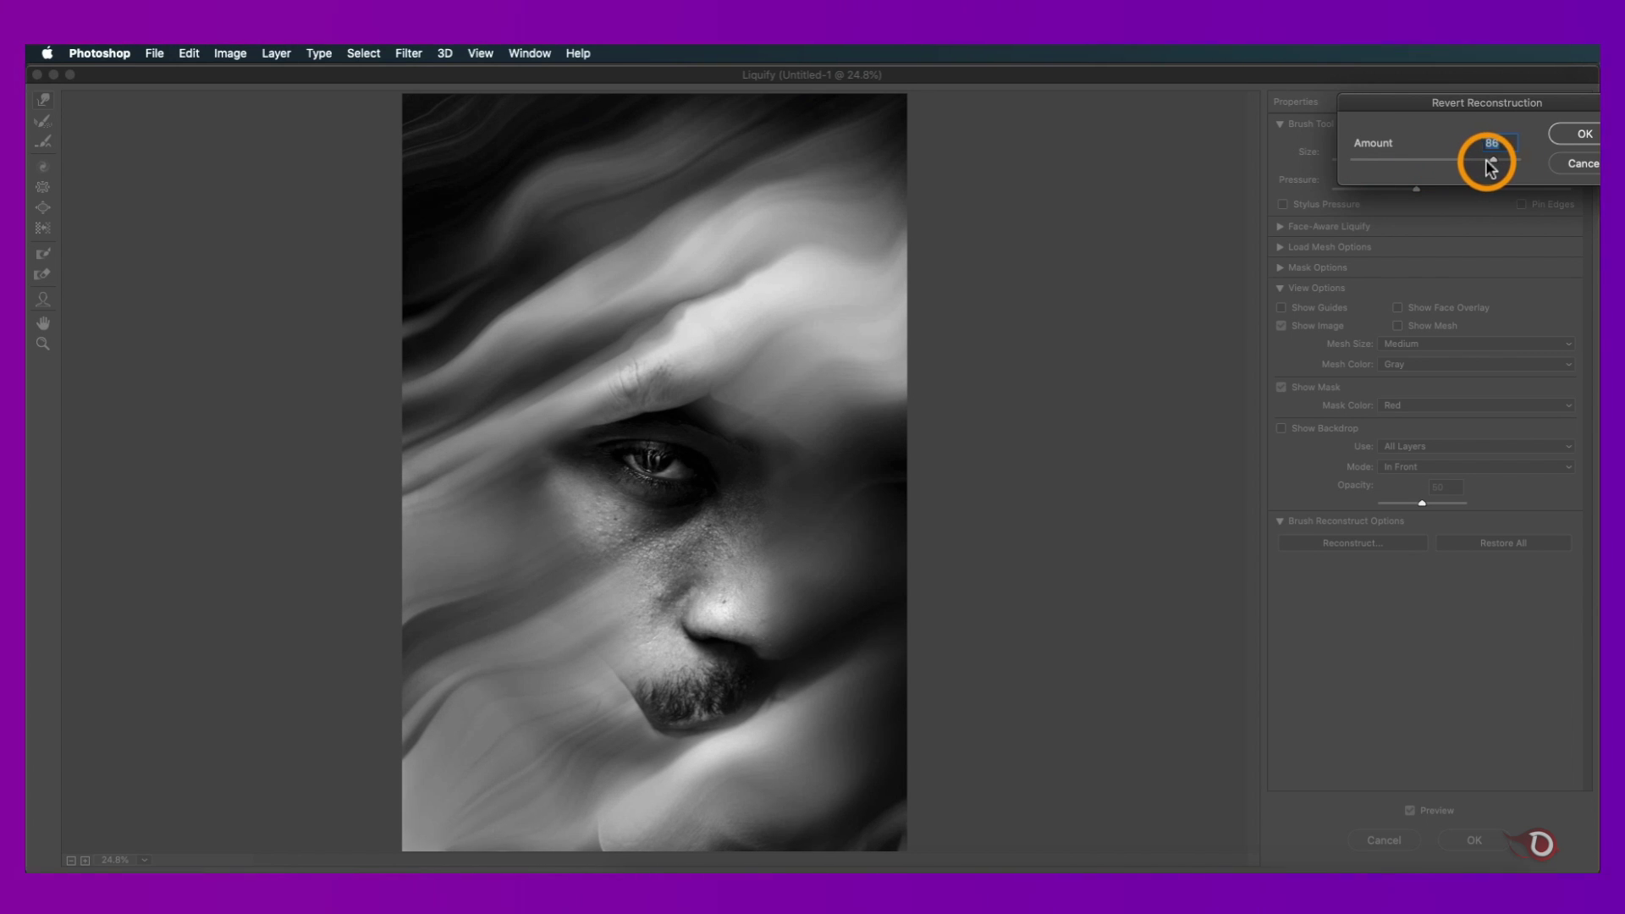
pyautogui.click(1580, 134)
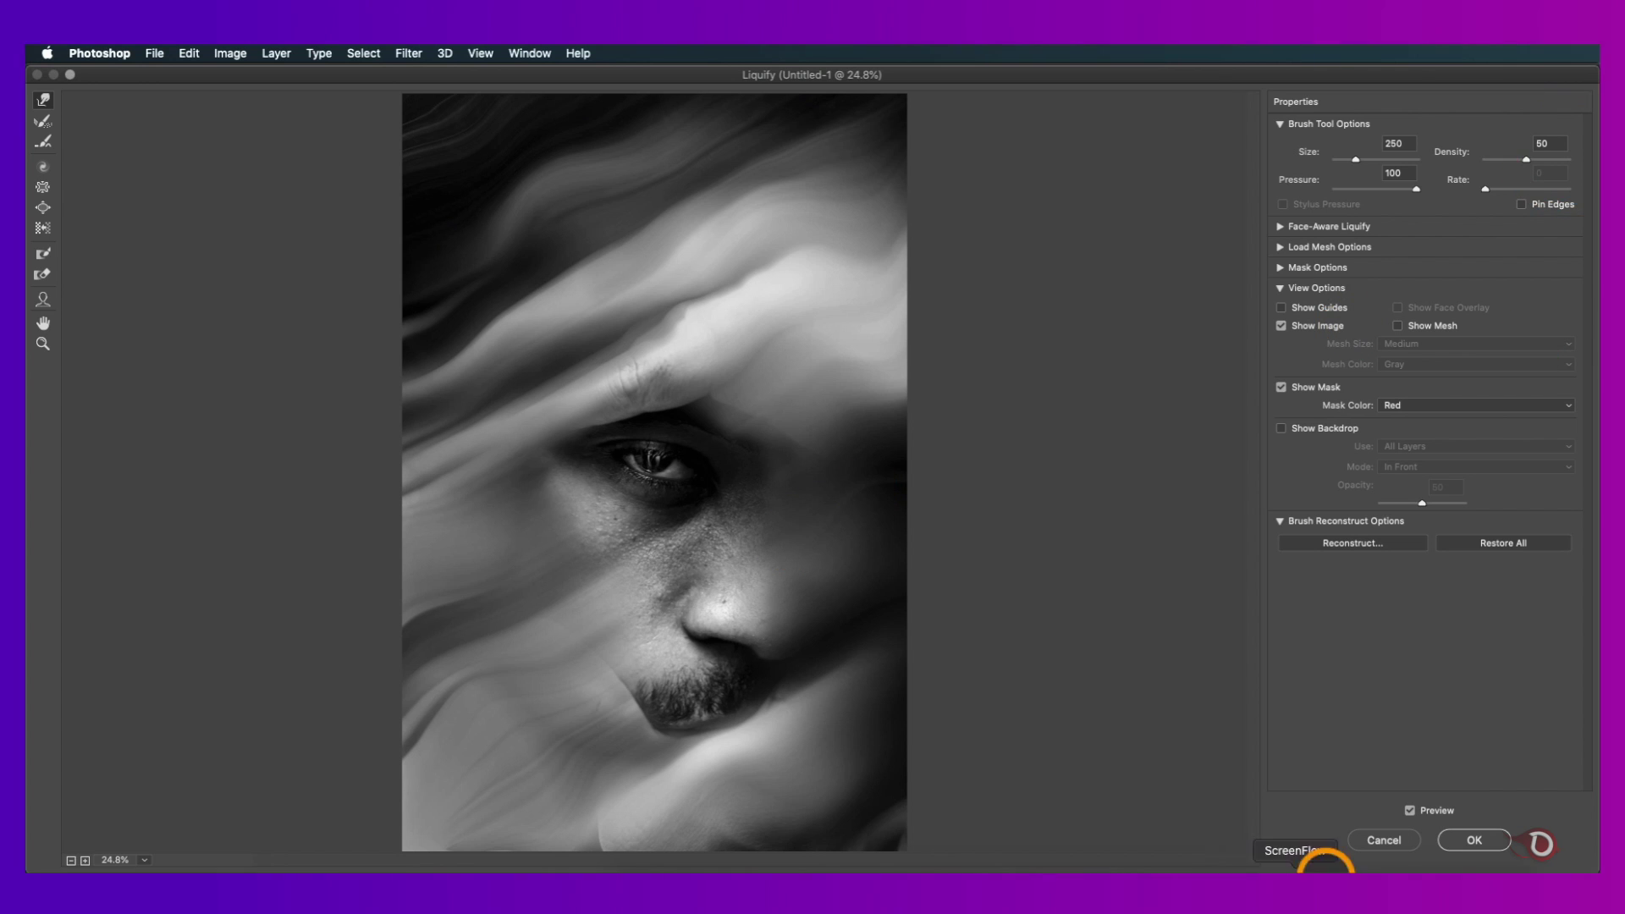
pyautogui.click(1475, 840)
# - Add a Gradient Map adjustment layer above the Subject copy smart object
pyautogui.click(966, 528)
pyautogui.scroll(-3, 692, 513)
pyautogui.scroll(1, 692, 514)
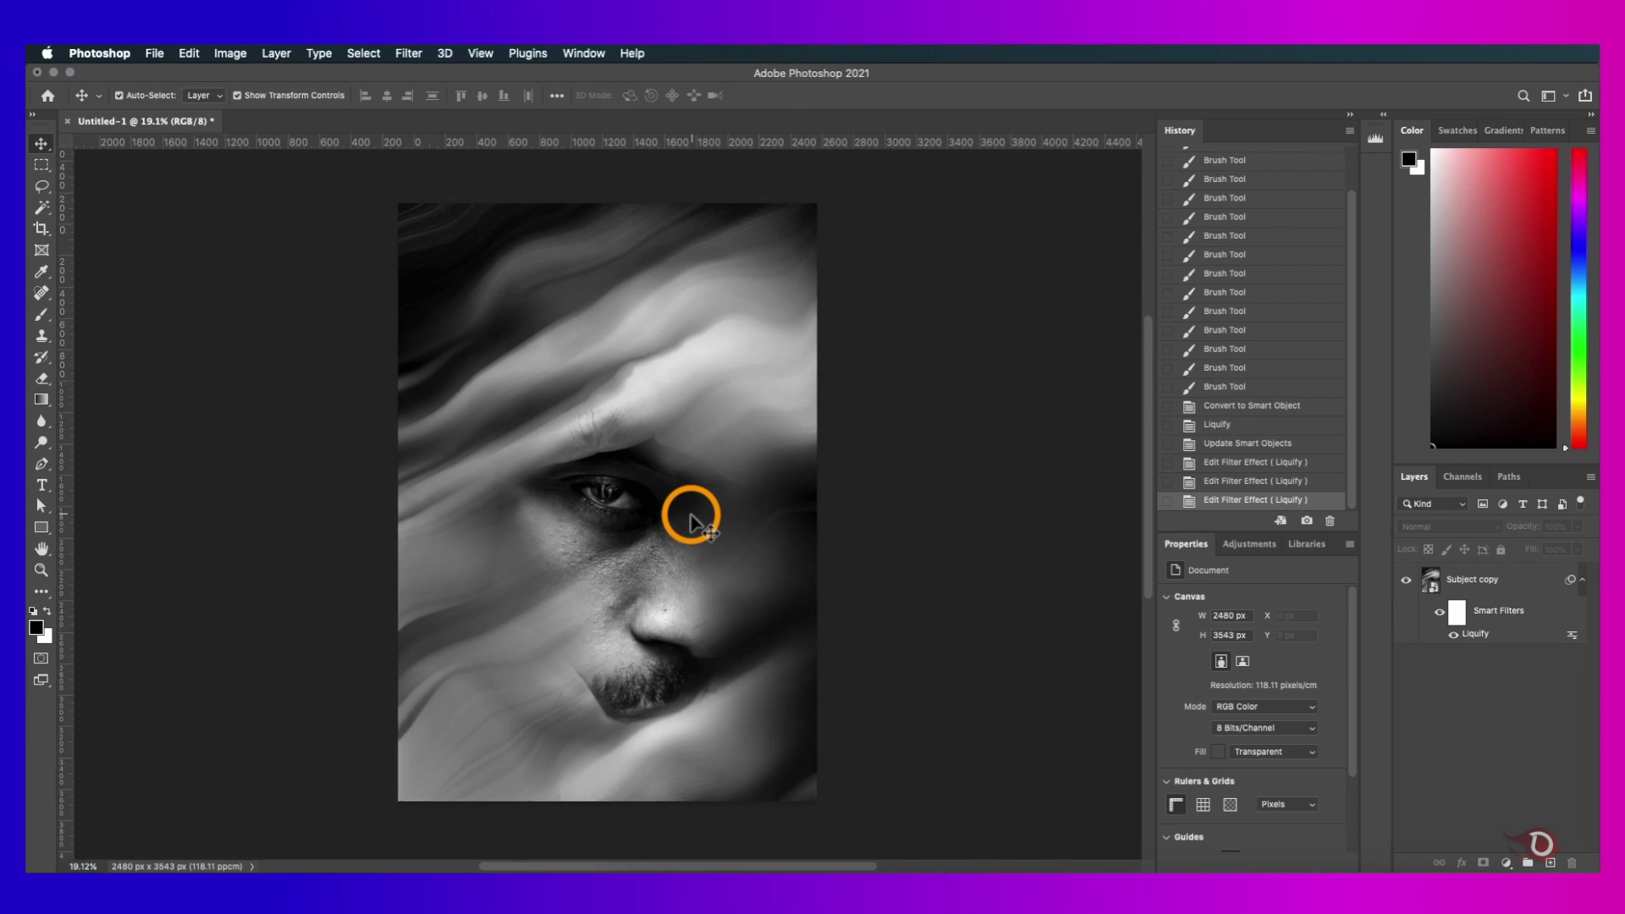
pyautogui.click(692, 514)
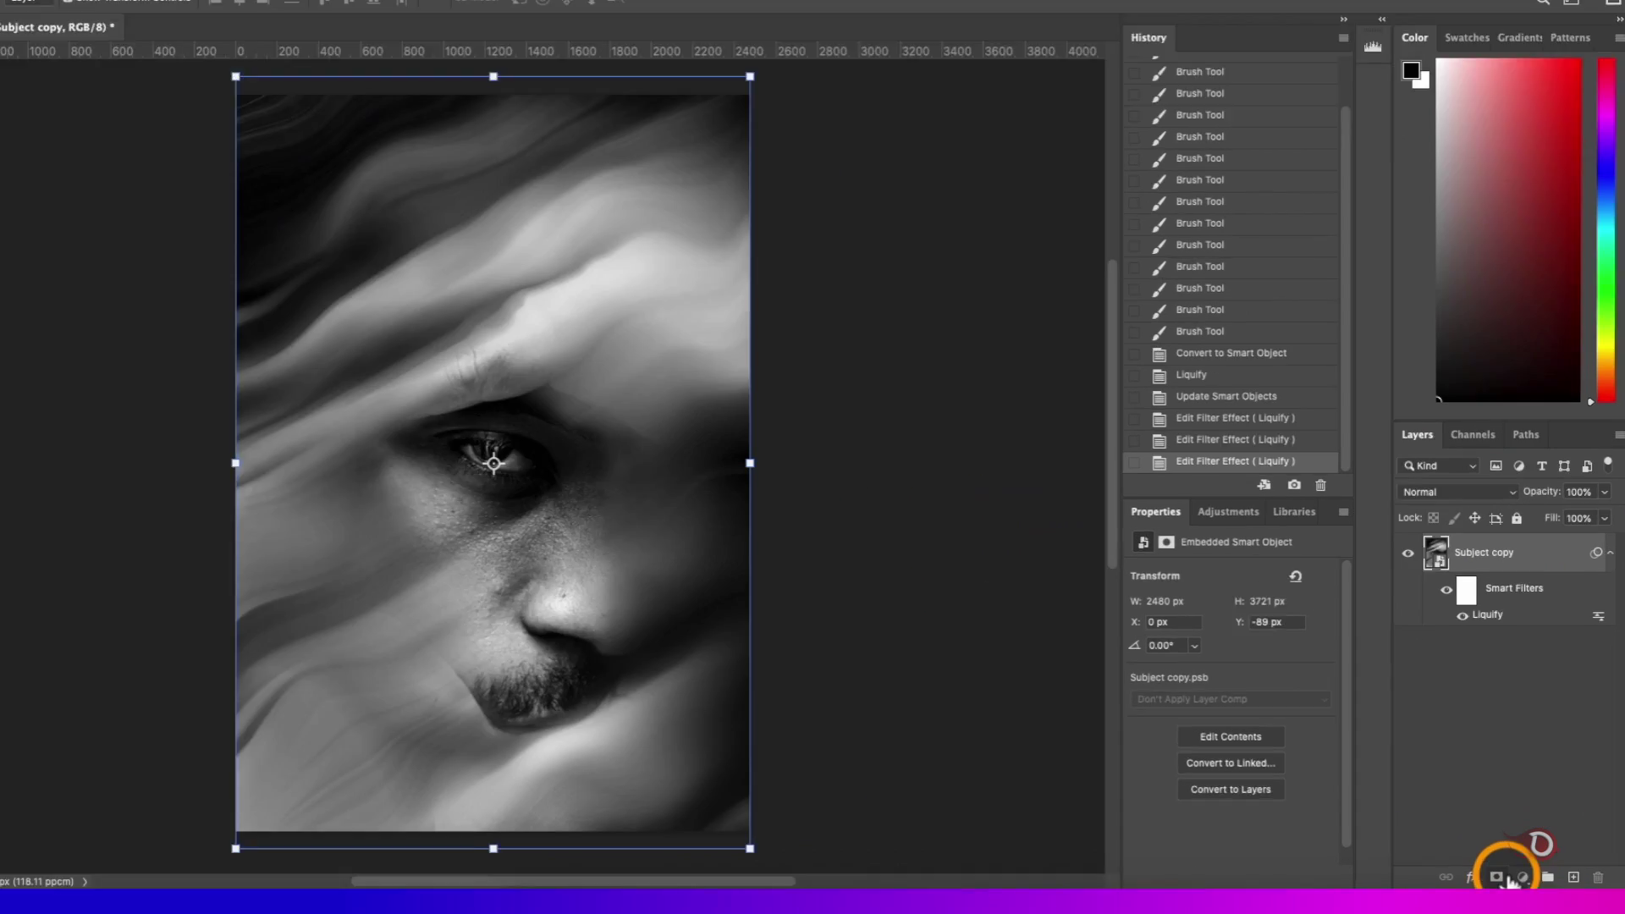
pyautogui.click(1504, 863)
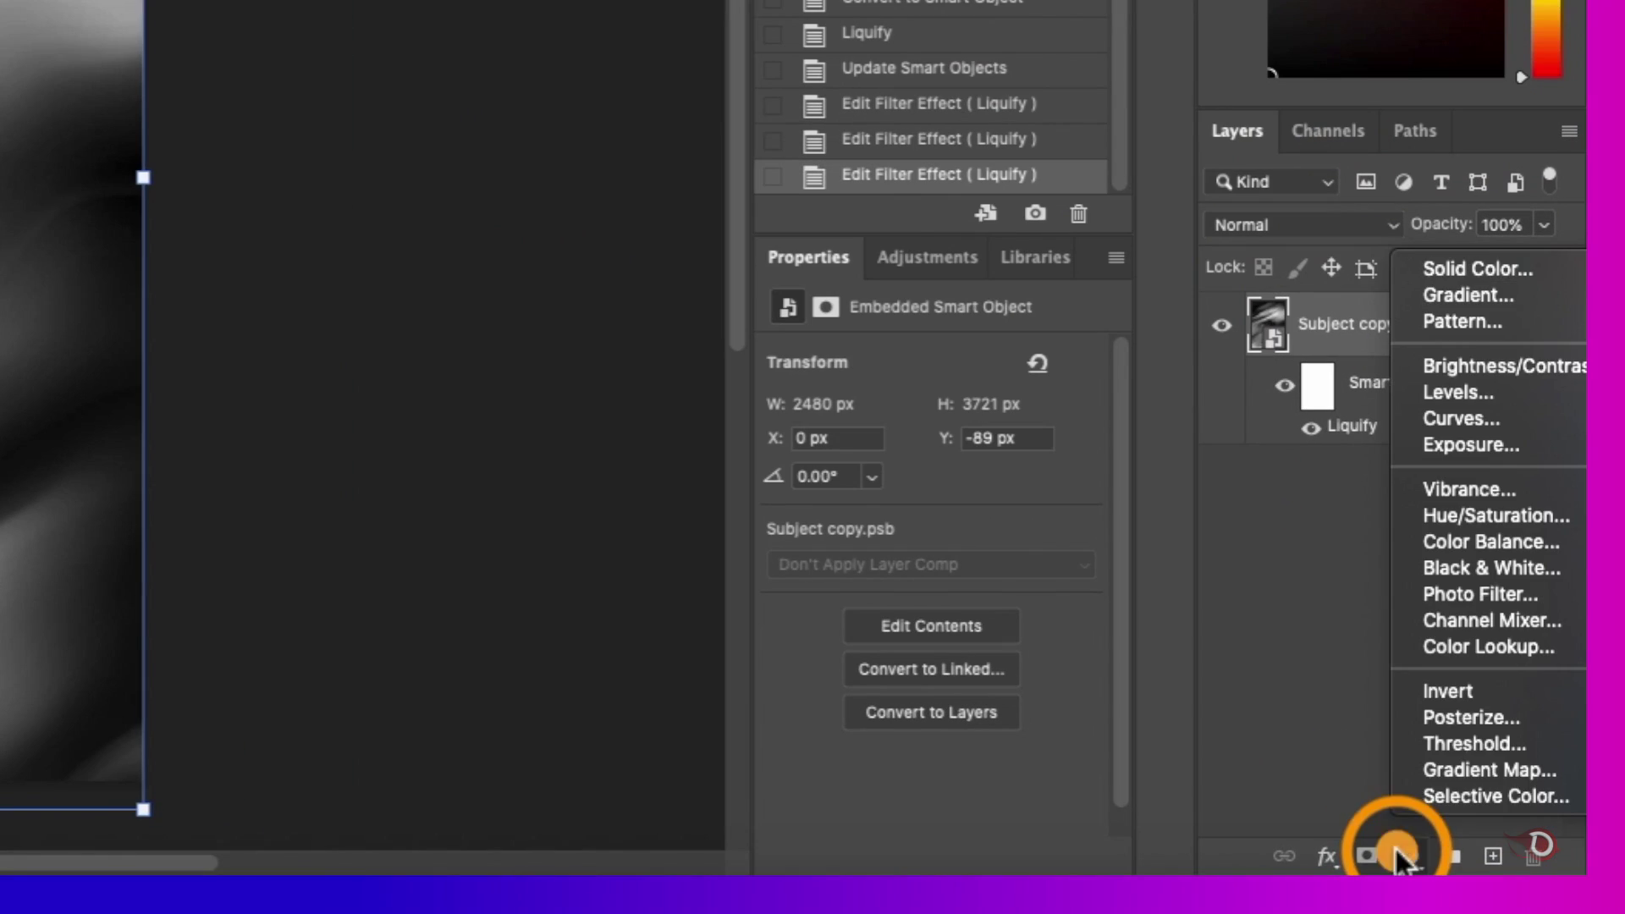
pyautogui.click(1430, 768)
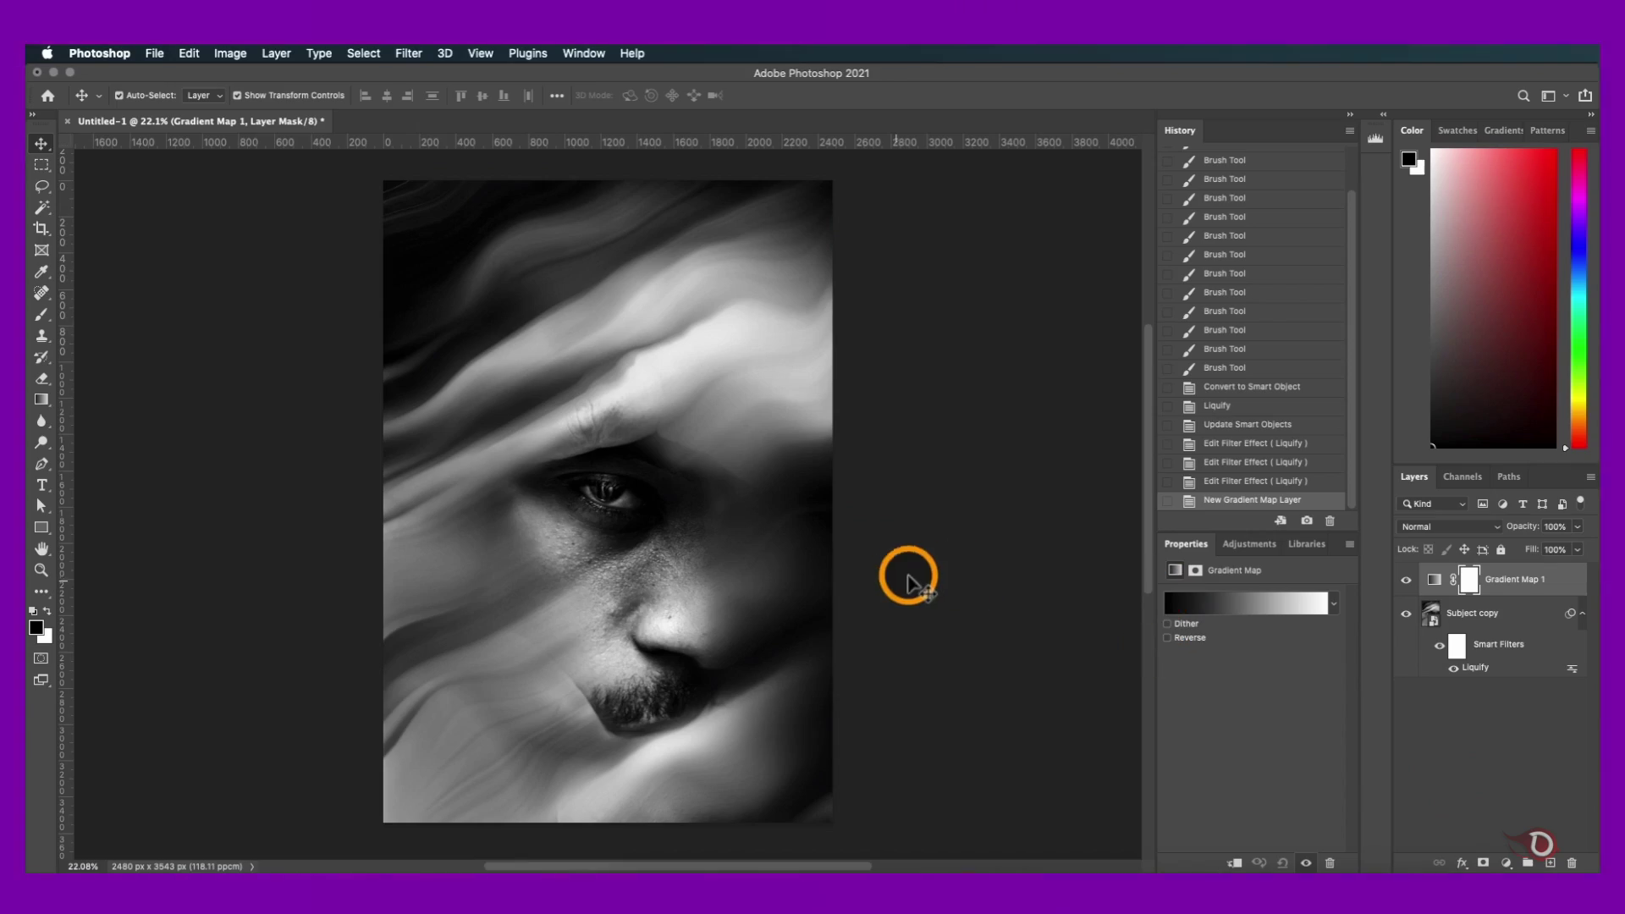
# - Apply the Orange_10 preset to the gradient map and enable Reverse and Dither
pyautogui.click(1235, 606)
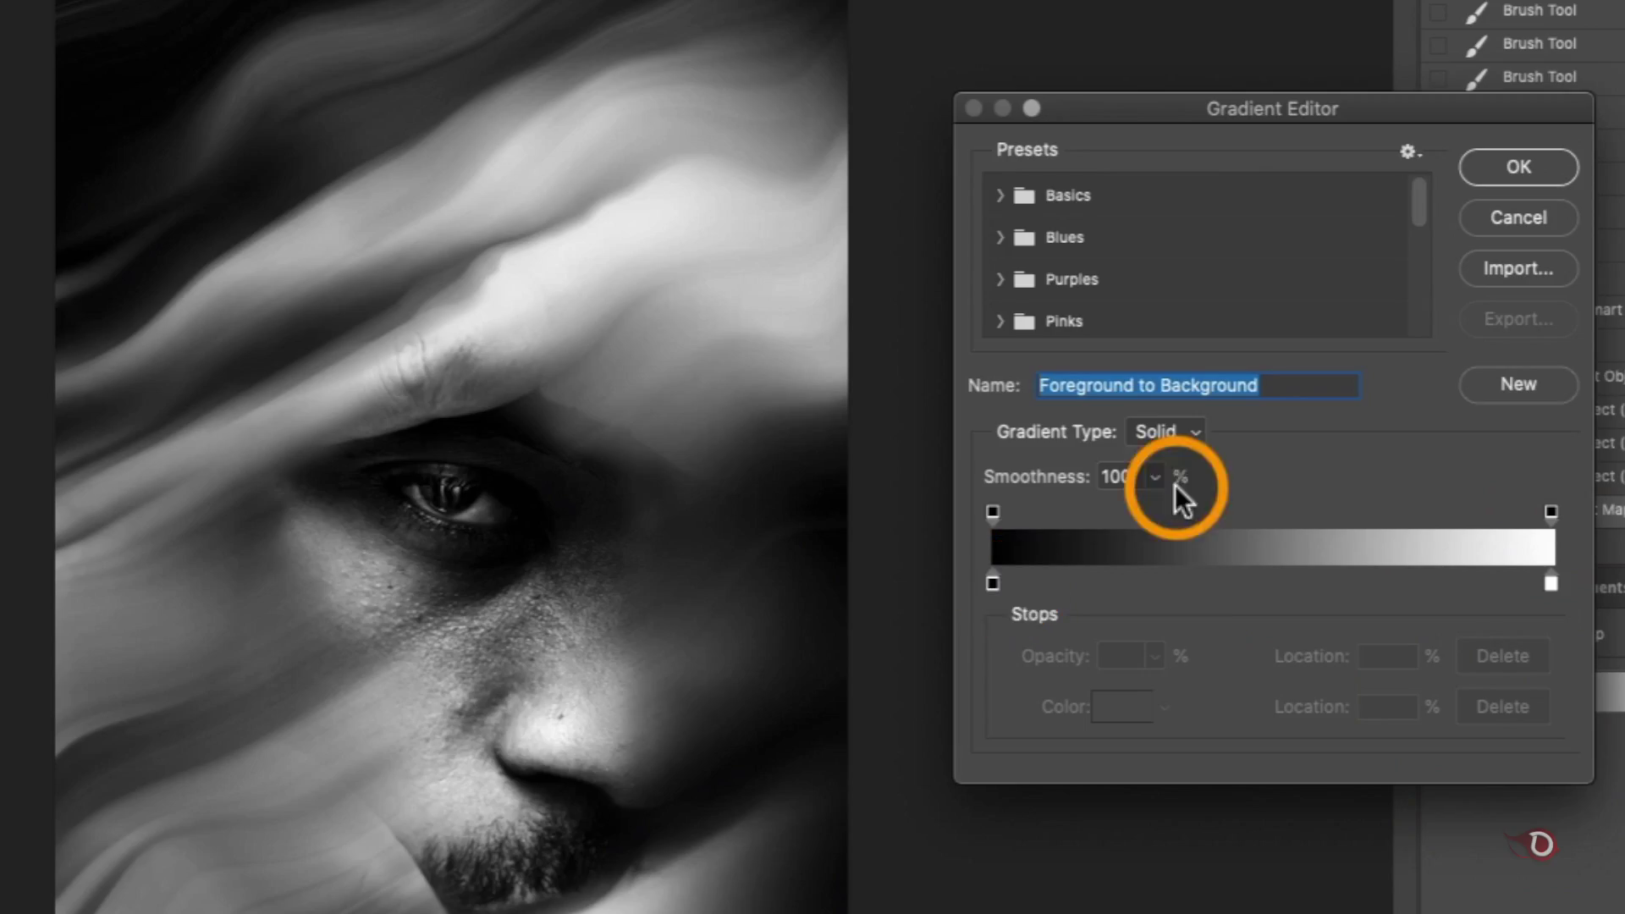
pyautogui.scroll(-10, 1193, 245)
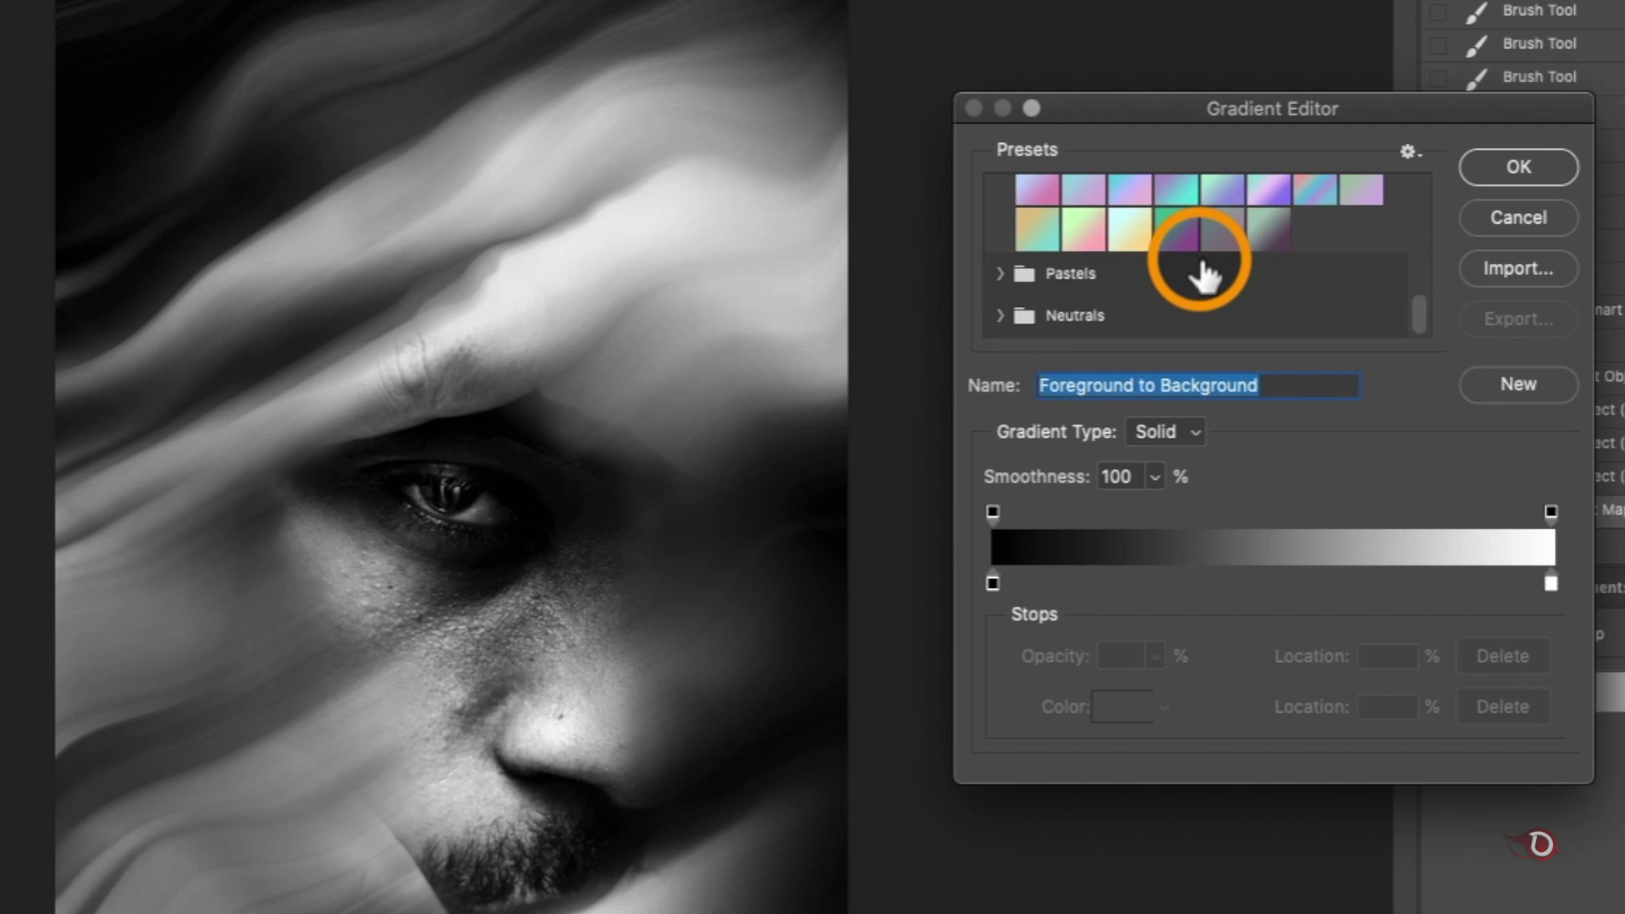
pyautogui.click(1085, 218)
pyautogui.scroll(2, 1085, 216)
pyautogui.click(1225, 234)
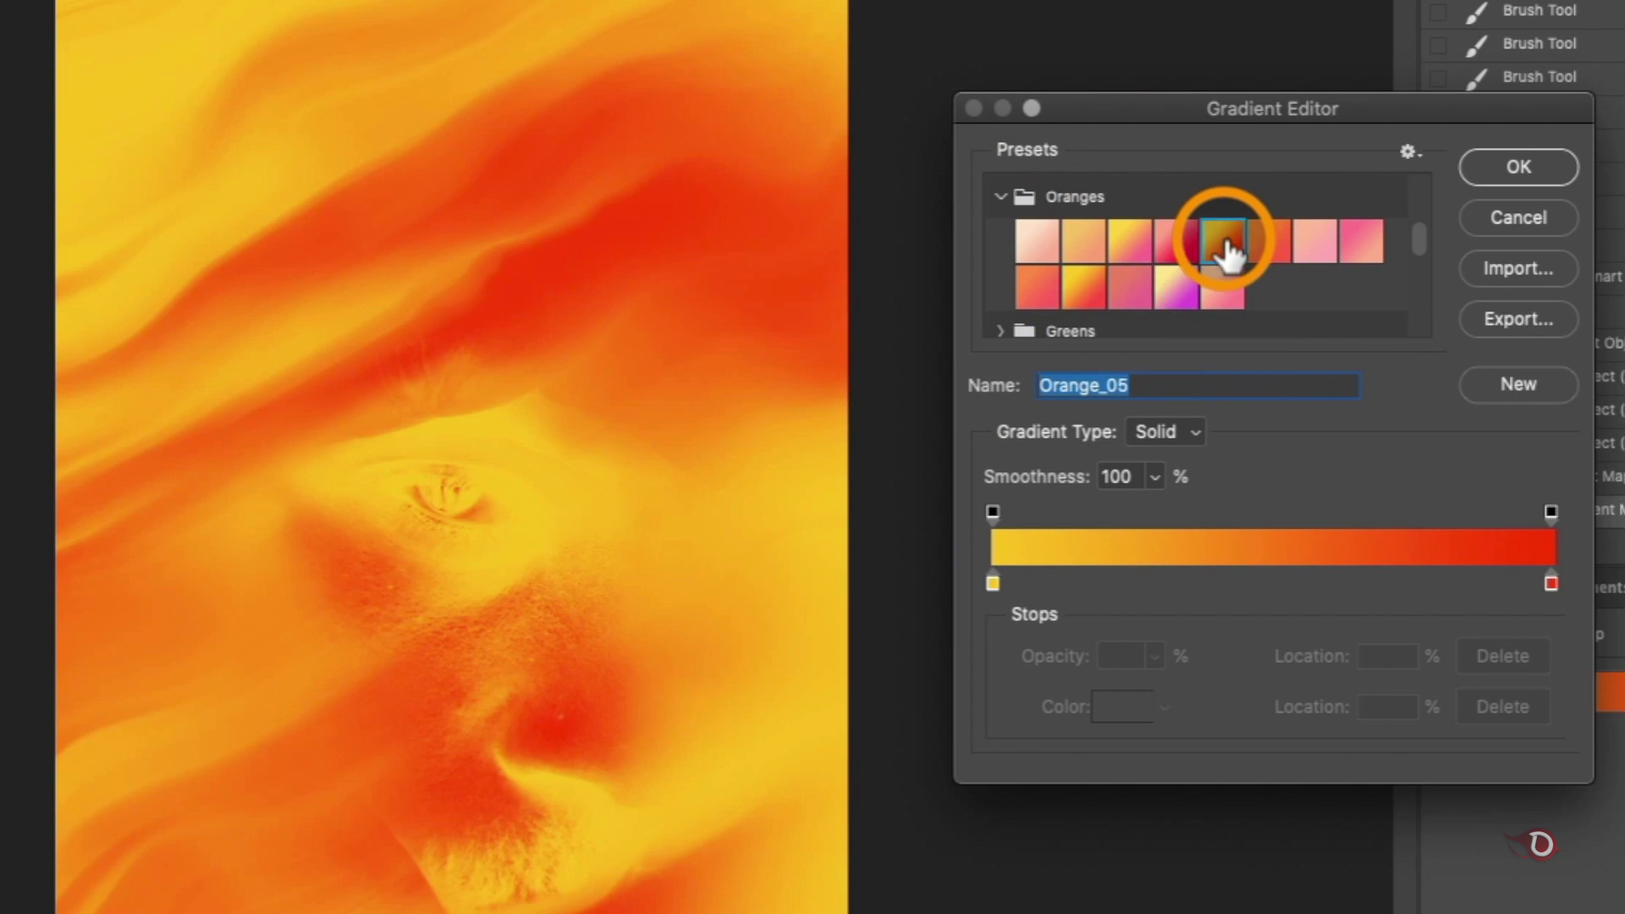
pyautogui.click(1122, 241)
pyautogui.click(1084, 288)
pyautogui.click(1505, 163)
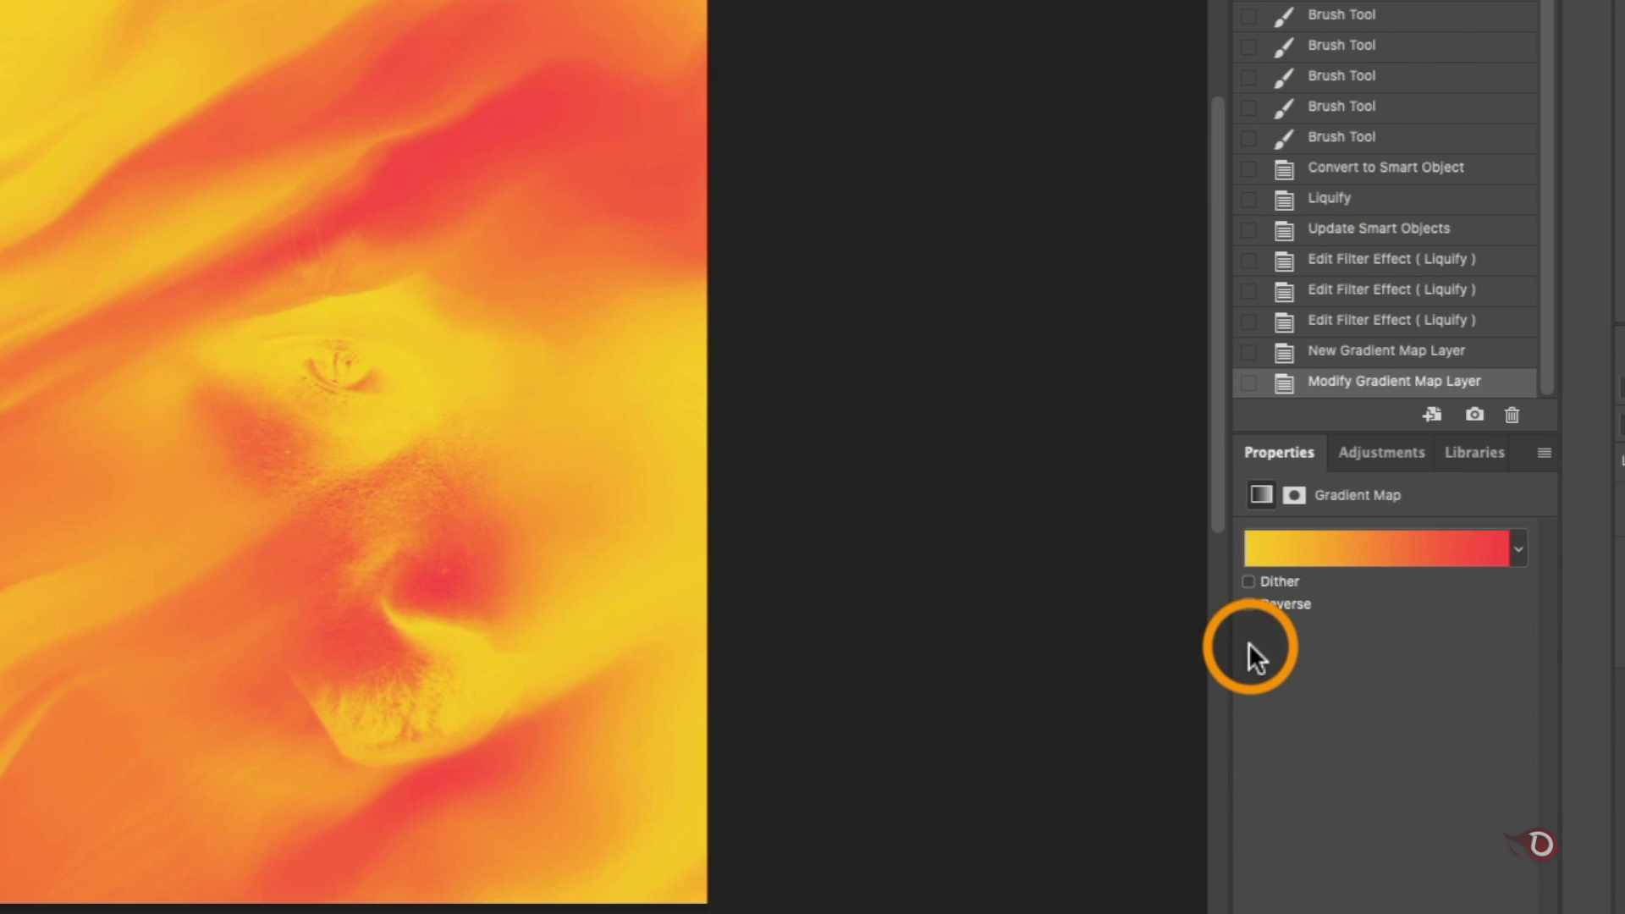
pyautogui.click(1244, 604)
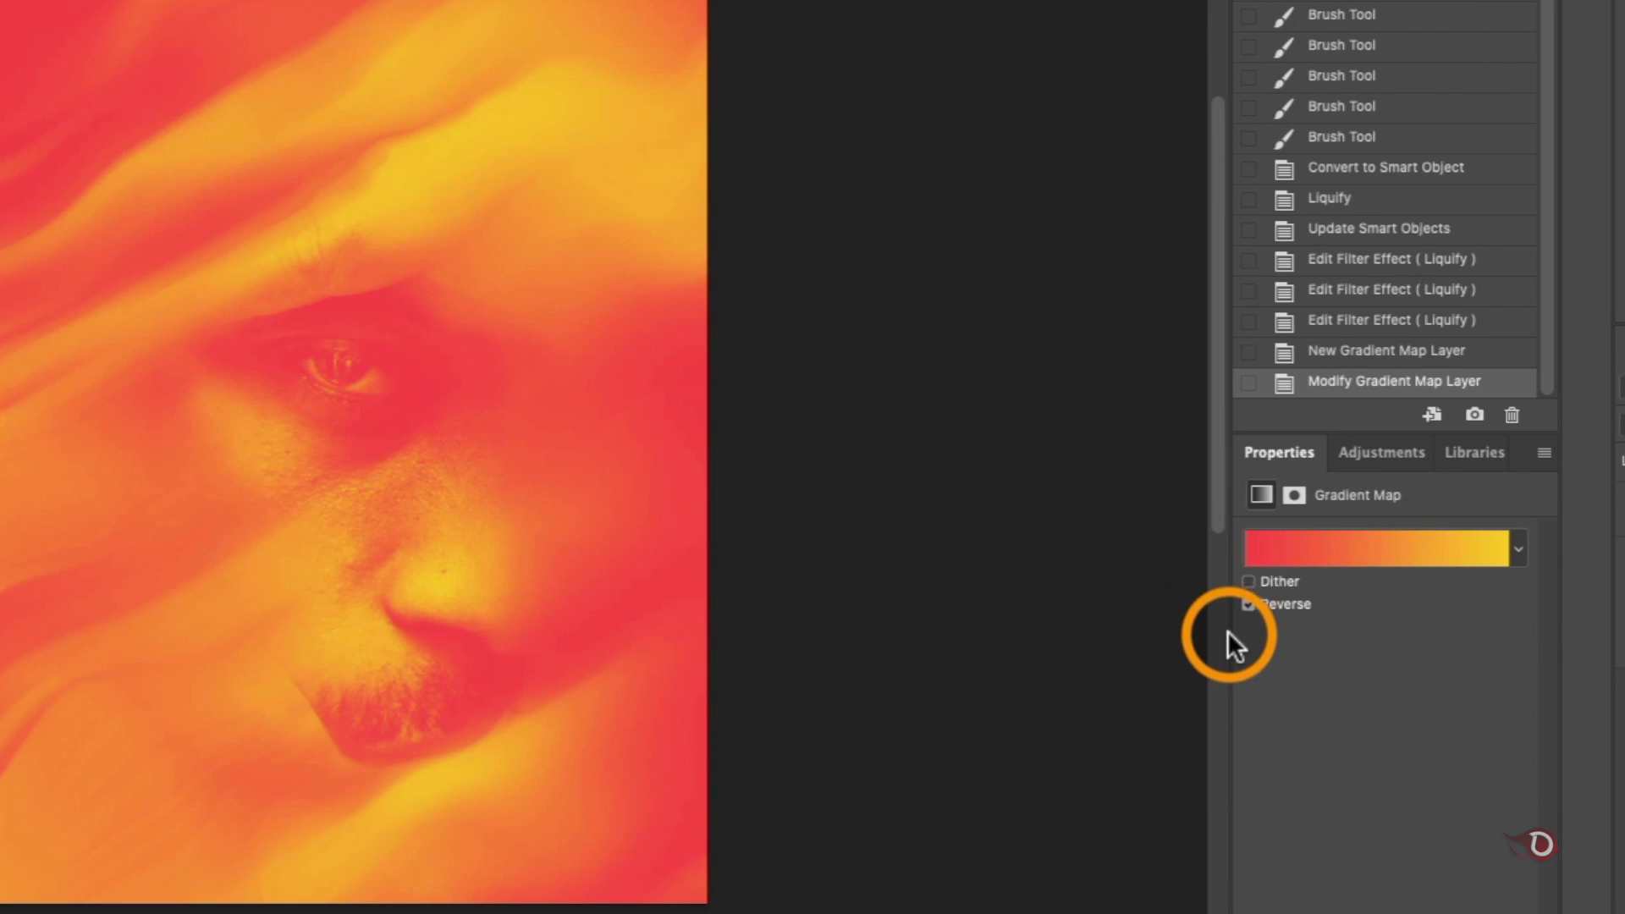
pyautogui.click(1248, 581)
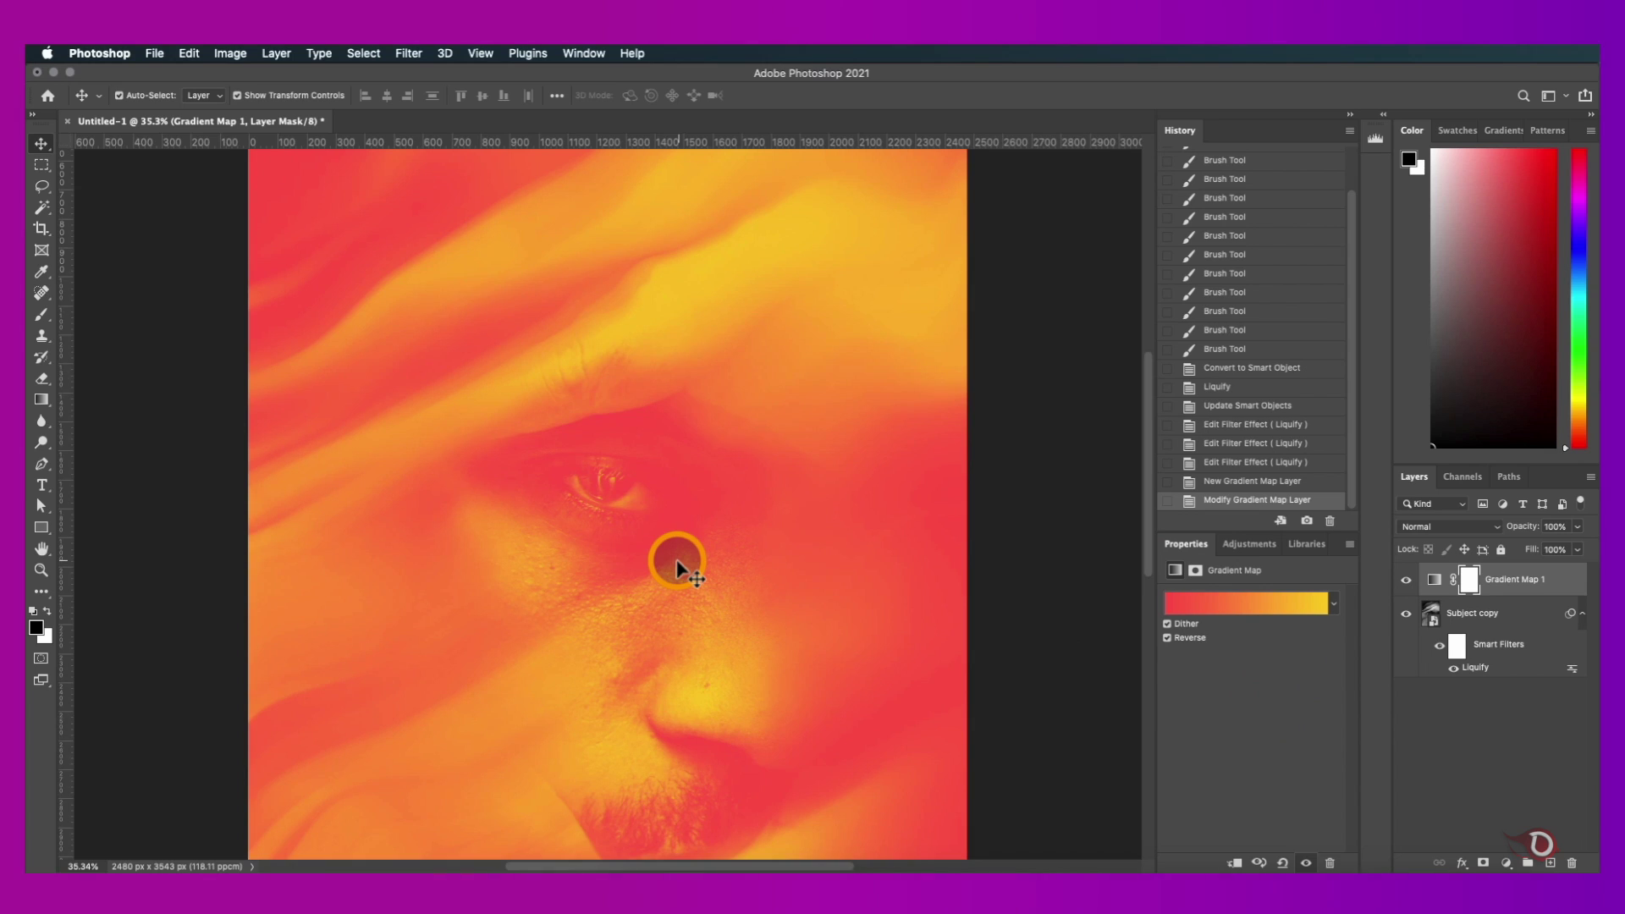
# - Change the yellow start stop of the gradient map to the orange faa604
pyautogui.click(1226, 602)
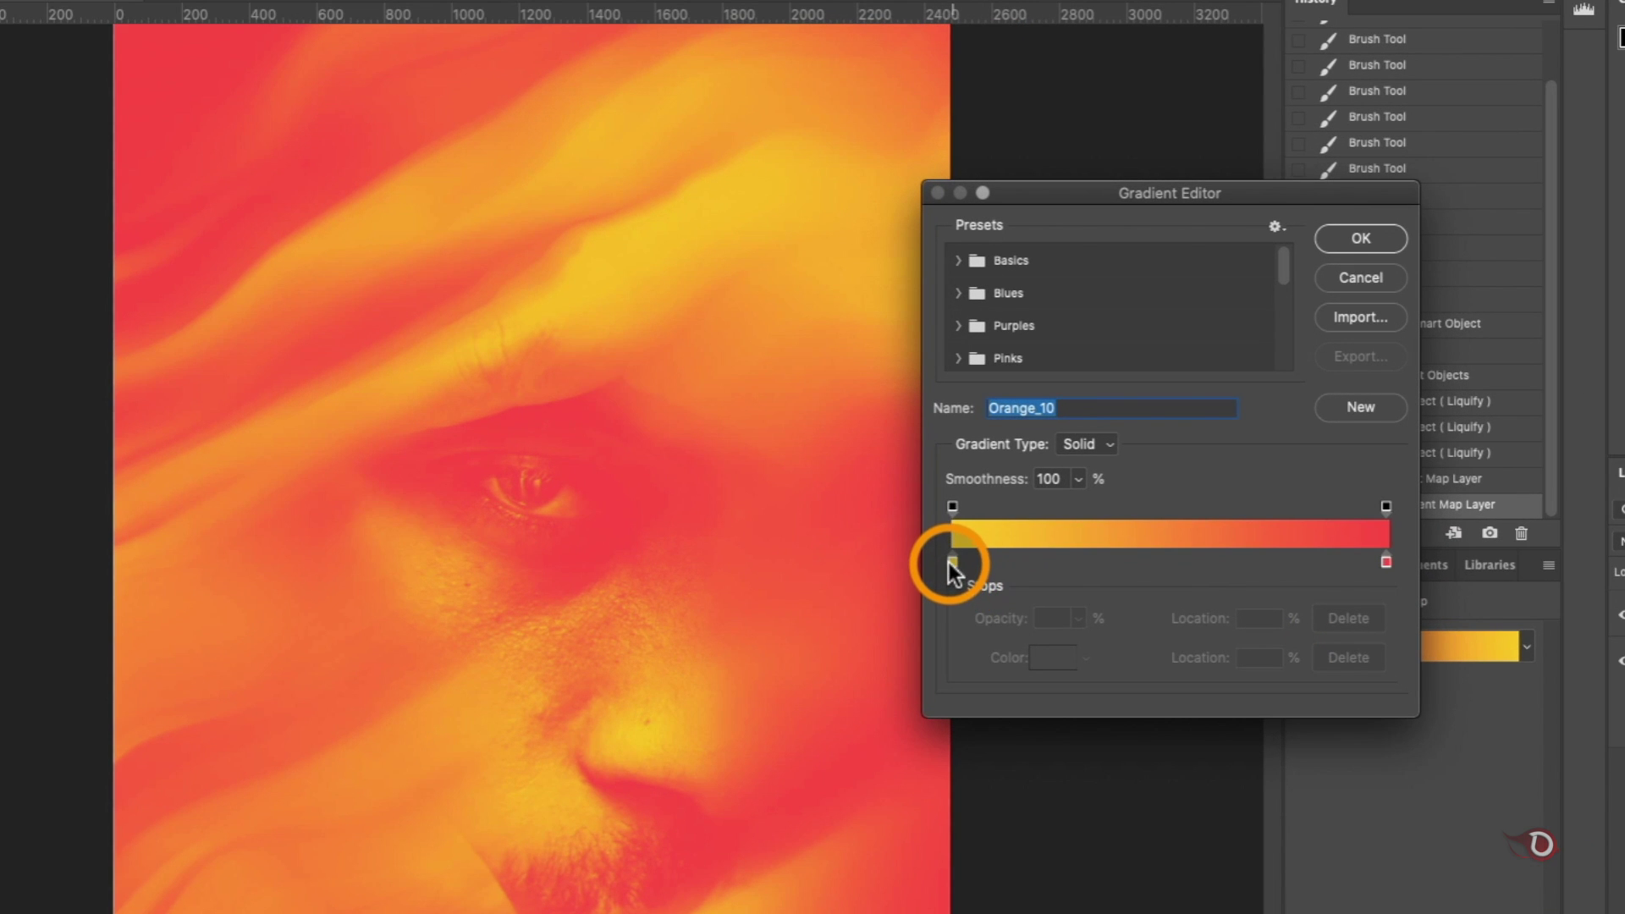
pyautogui.click(948, 562)
pyautogui.click(1068, 660)
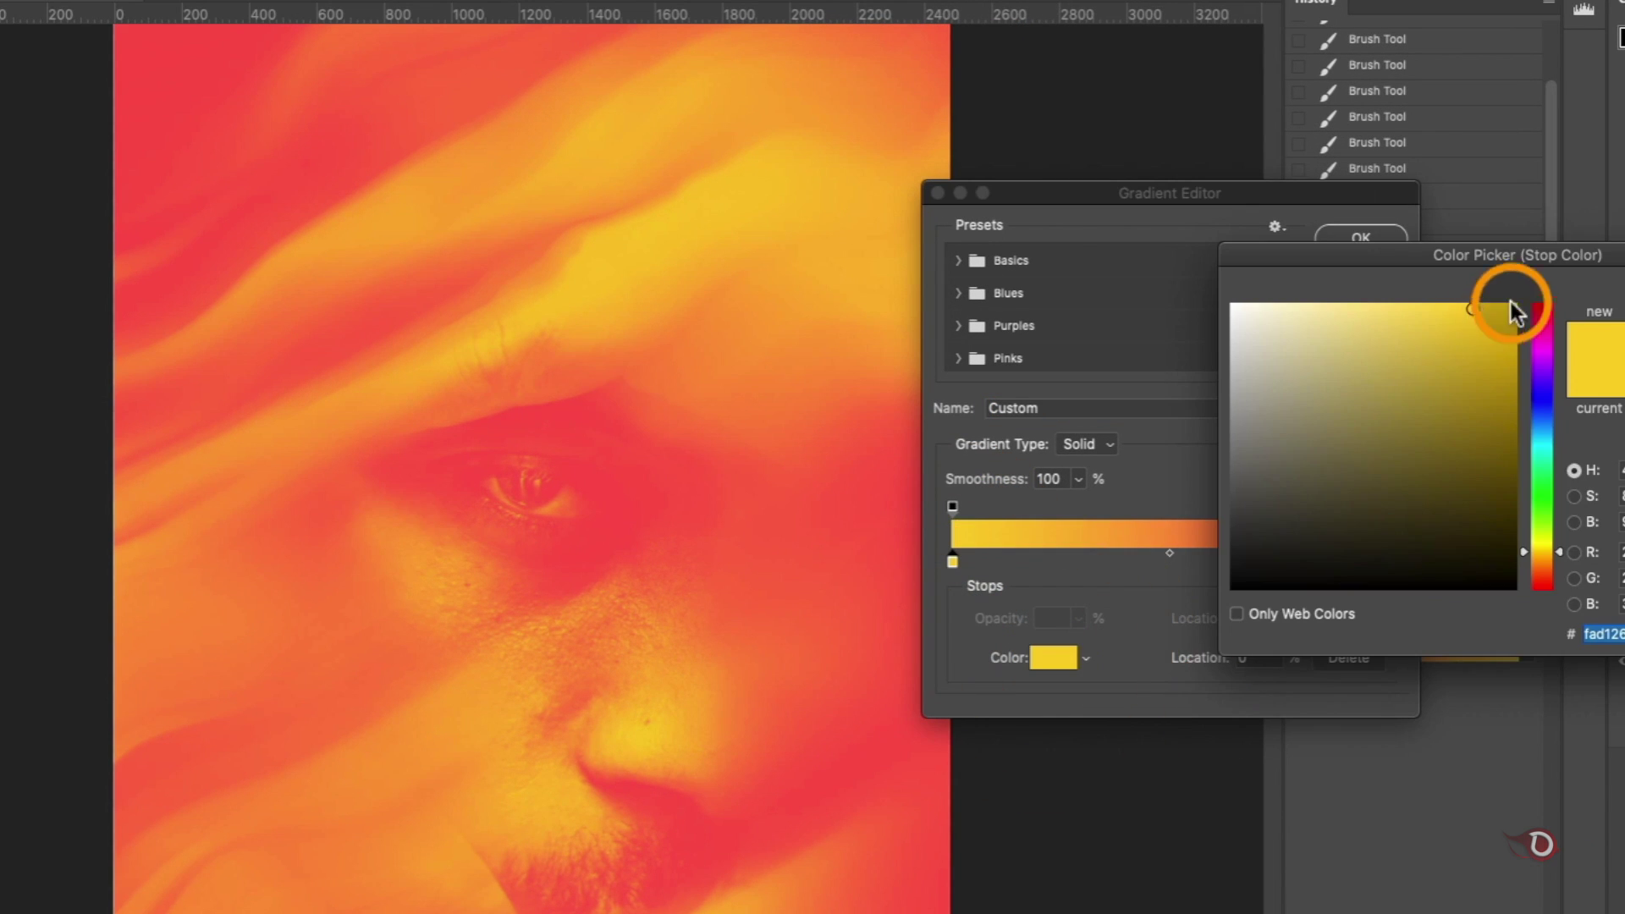
pyautogui.moveTo(1552, 550); pyautogui.dragTo(1553, 565)
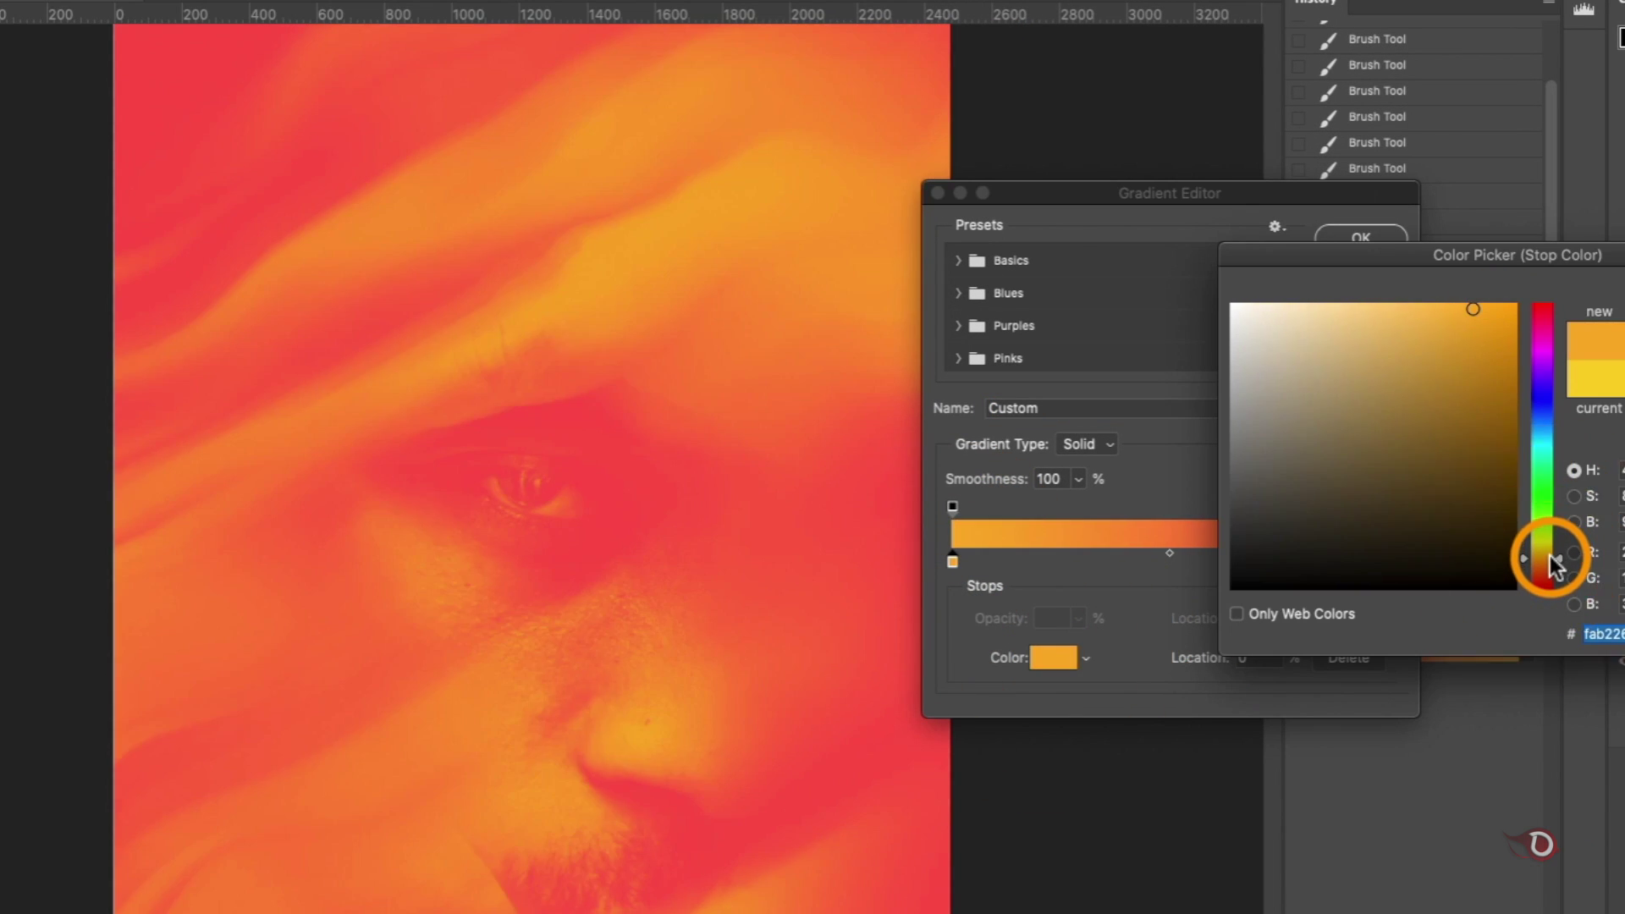
pyautogui.click(1512, 310)
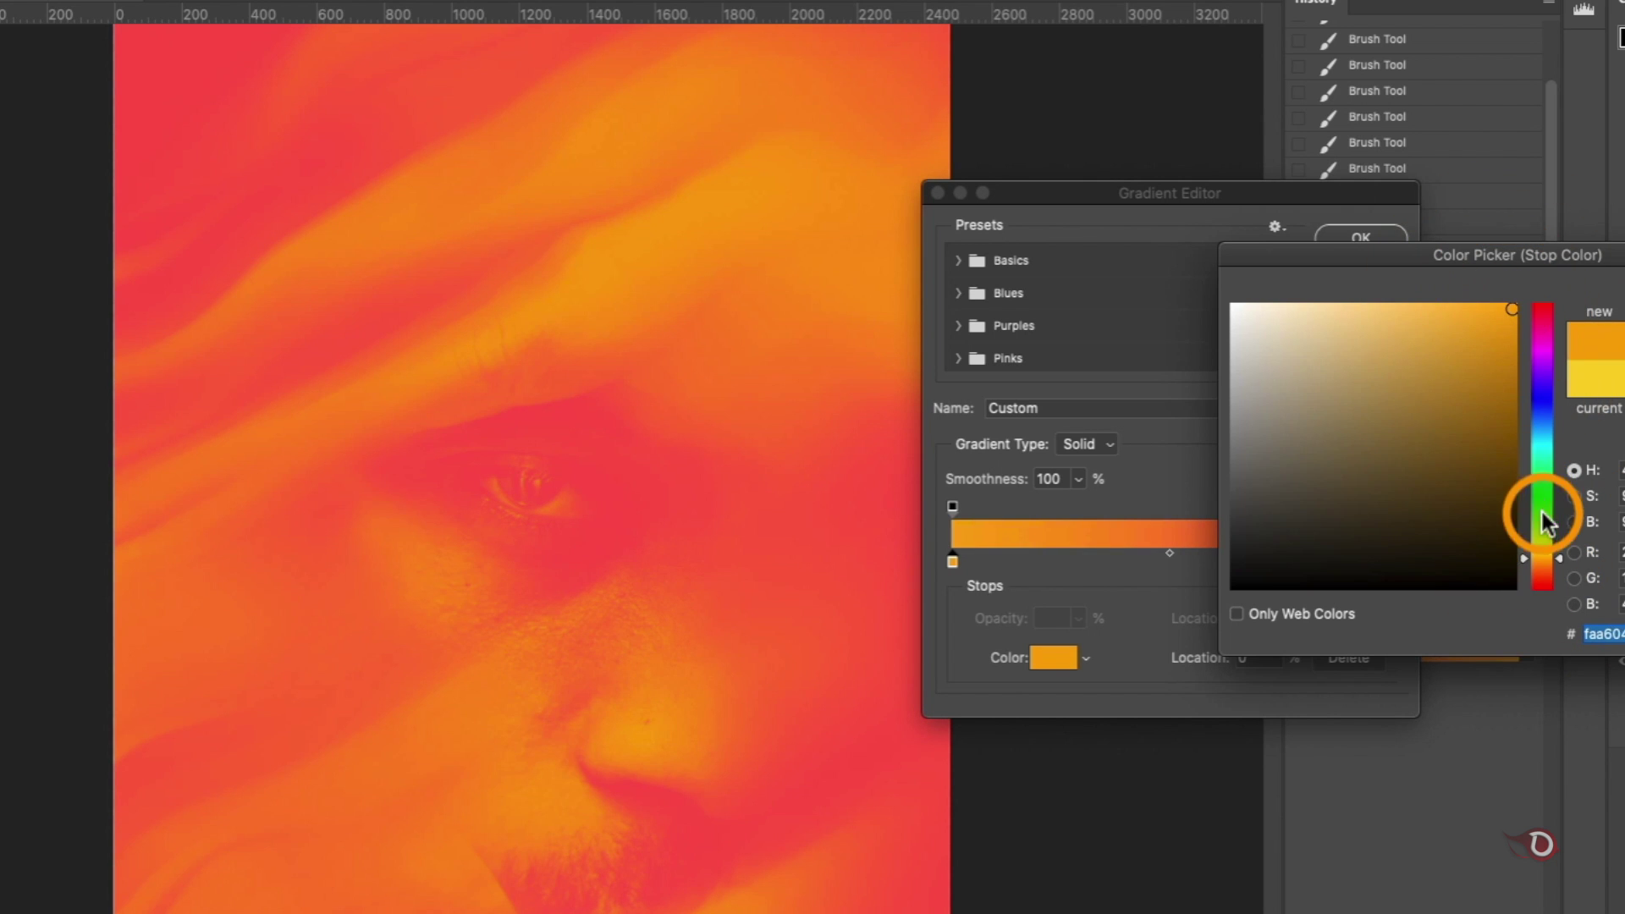
pyautogui.press('Return')
# - Change the red end stop of the gradient map to the dark purple 33013c
pyautogui.click(1374, 564)
pyautogui.click(1035, 660)
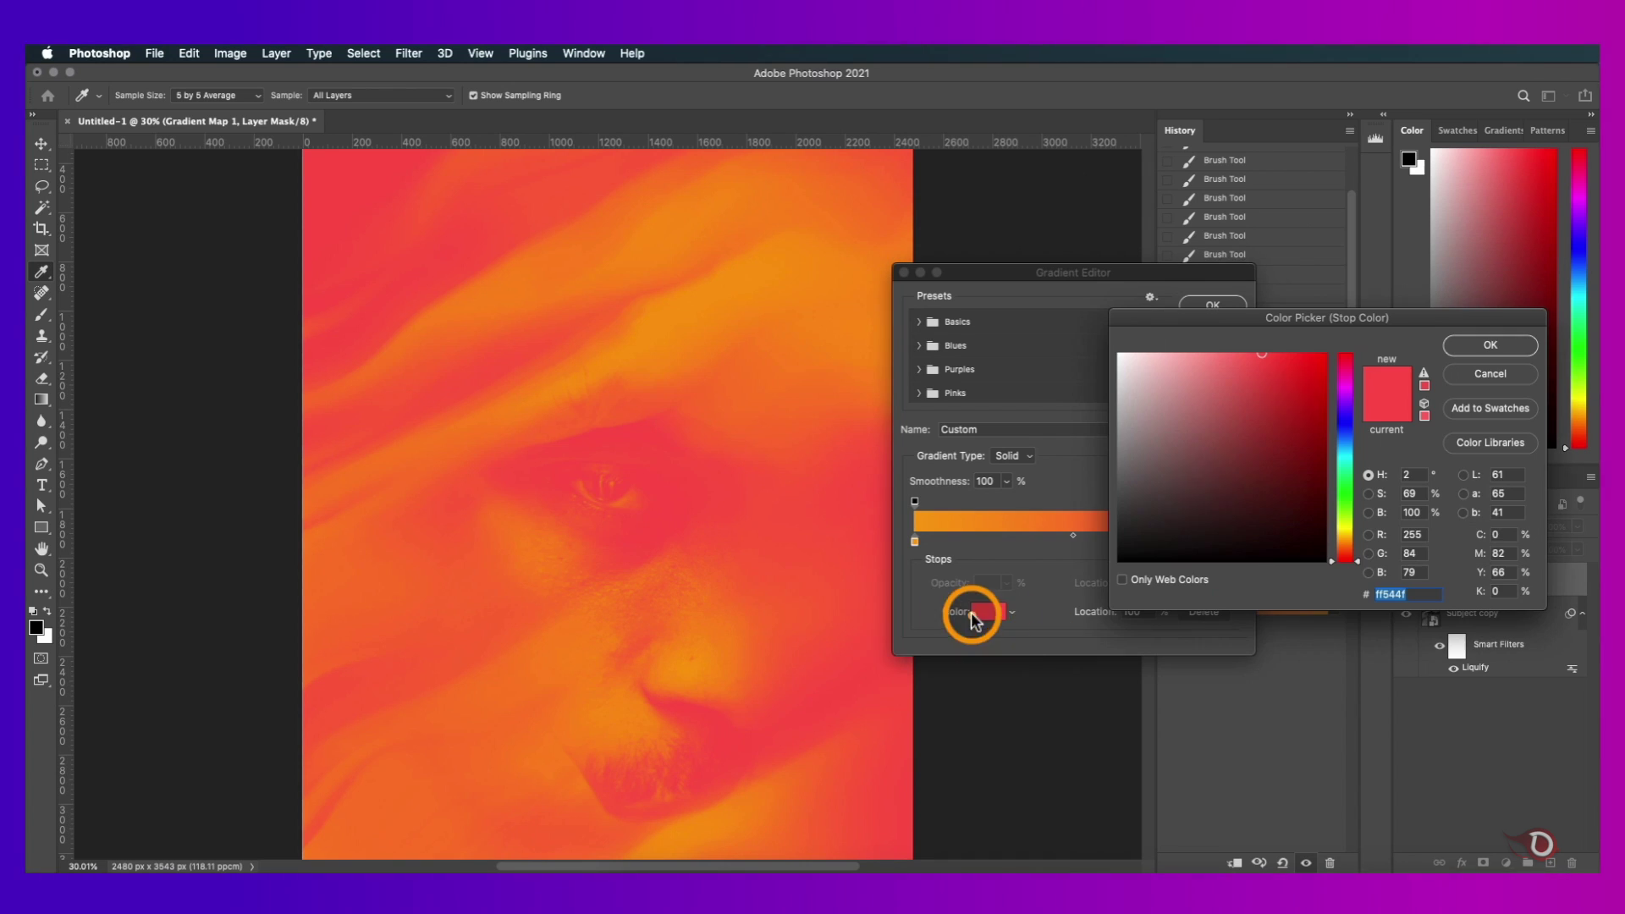
pyautogui.moveTo(1251, 352); pyautogui.dragTo(1319, 516)
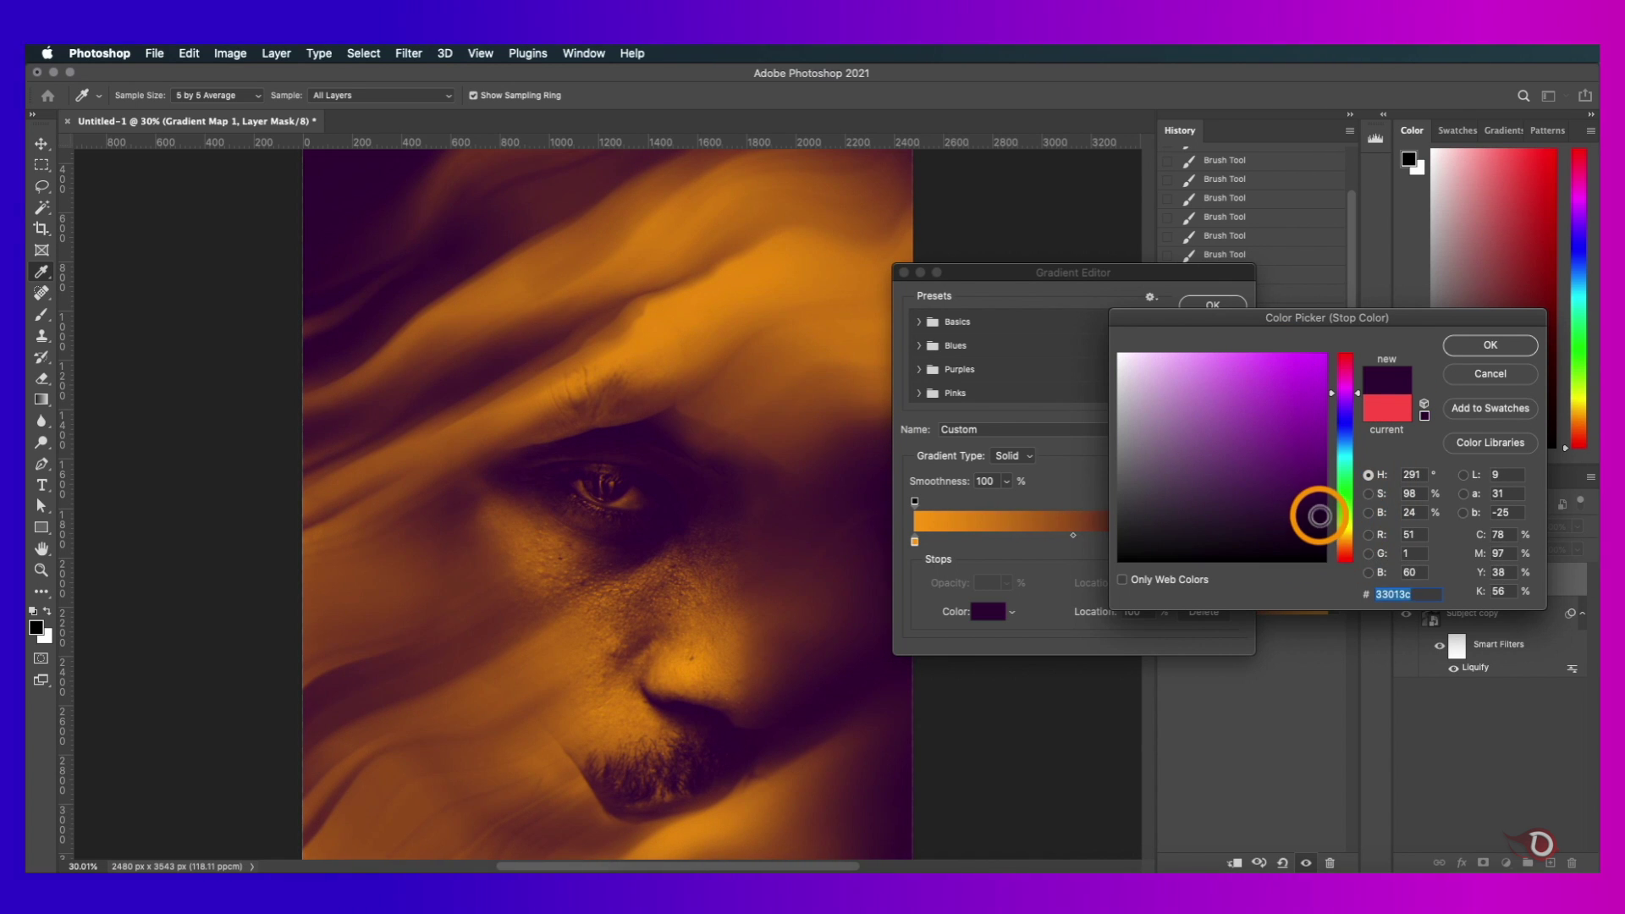
pyautogui.press('Return')
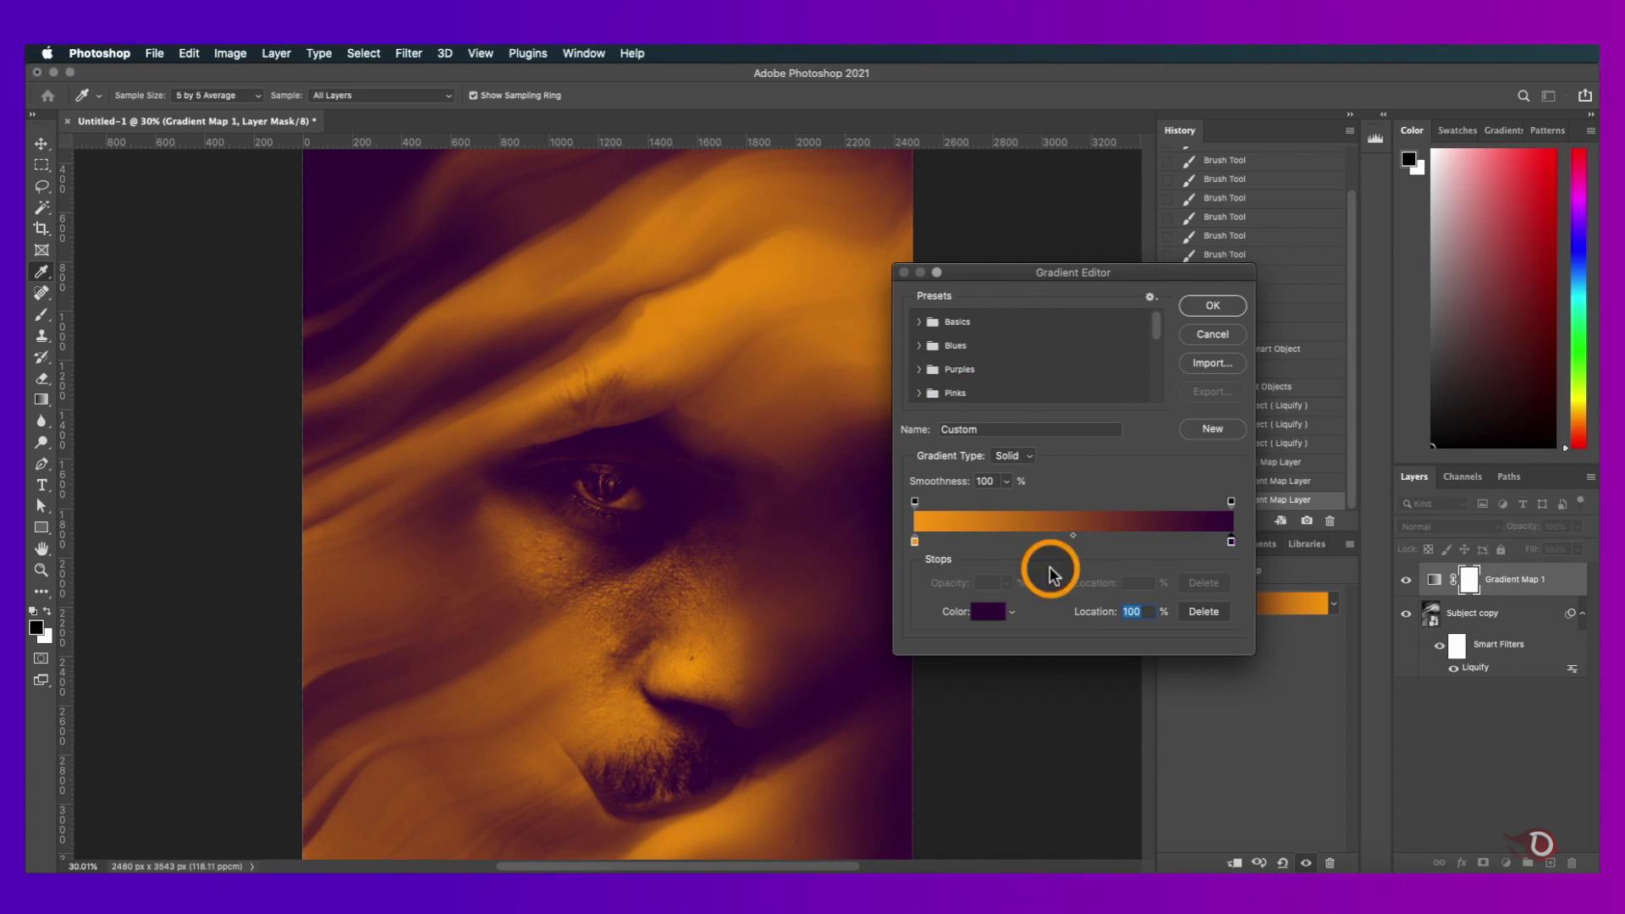
# - Add a gradient stop at the 23% location and color it golden yellow
pyautogui.moveTo(1219, 560); pyautogui.dragTo(1056, 564)
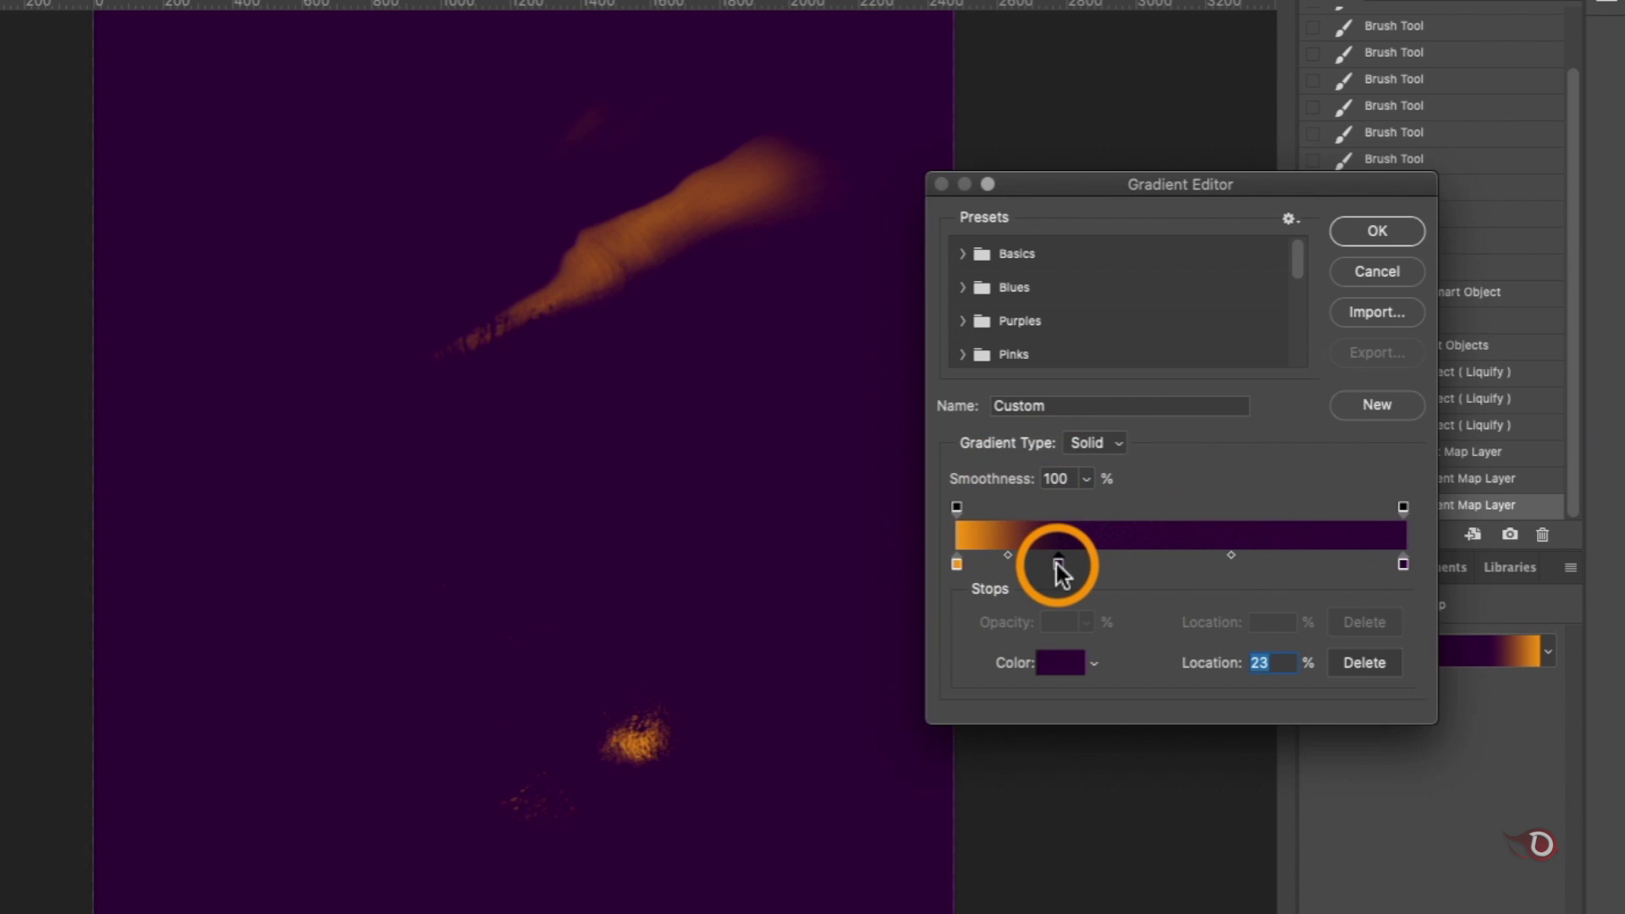
pyautogui.click(1057, 662)
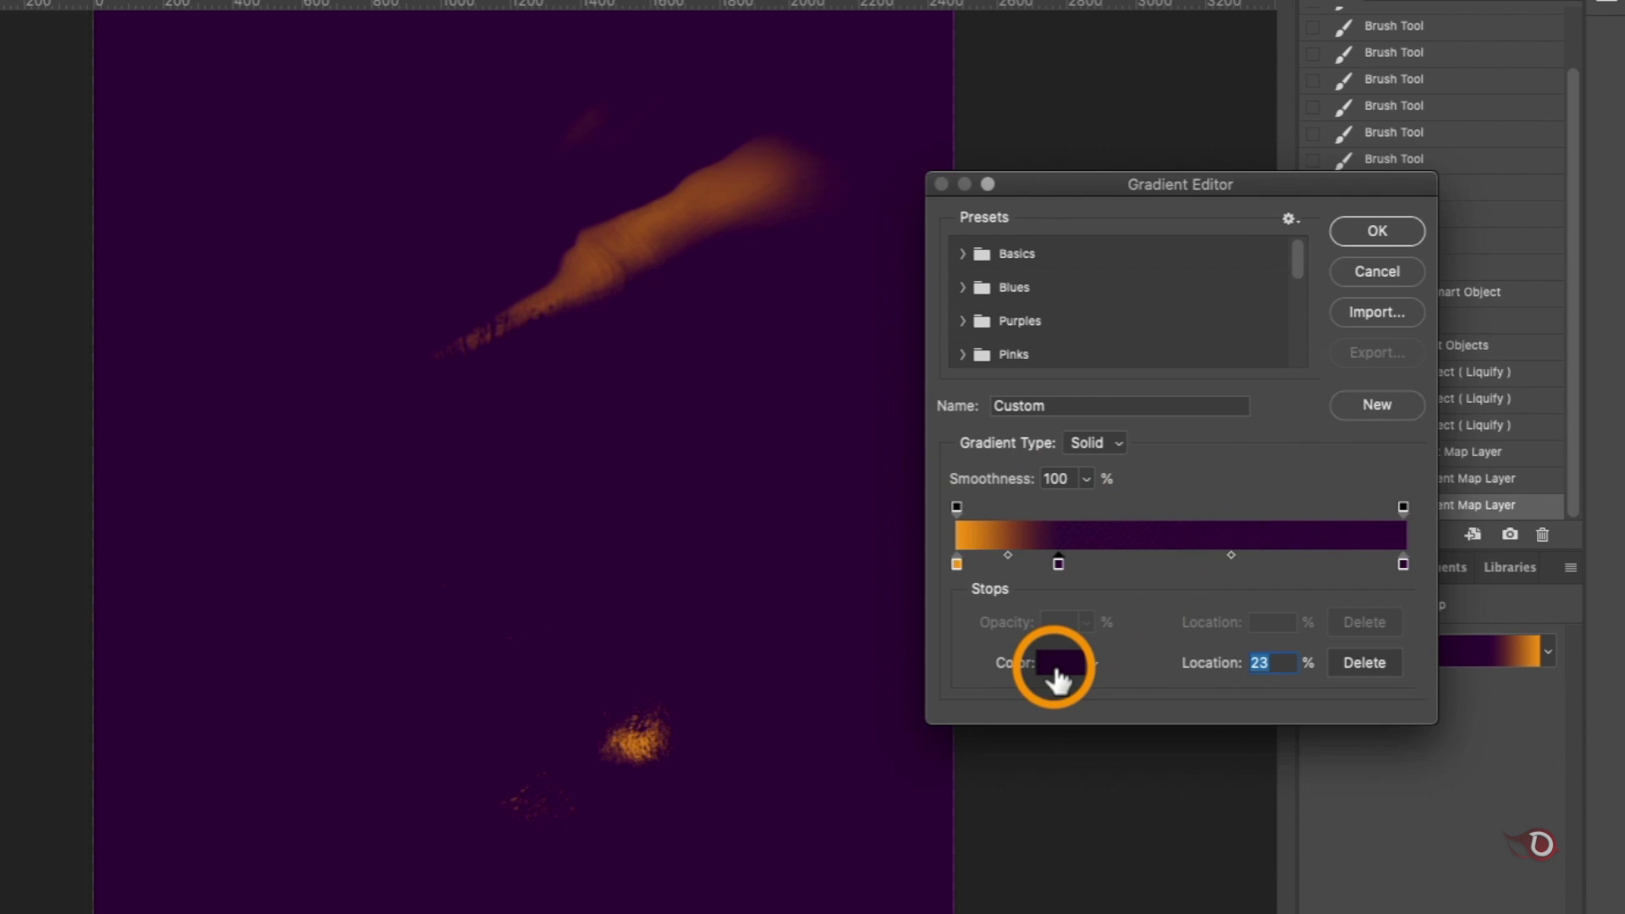
pyautogui.write('ffffff')
pyautogui.click(1247, 303)
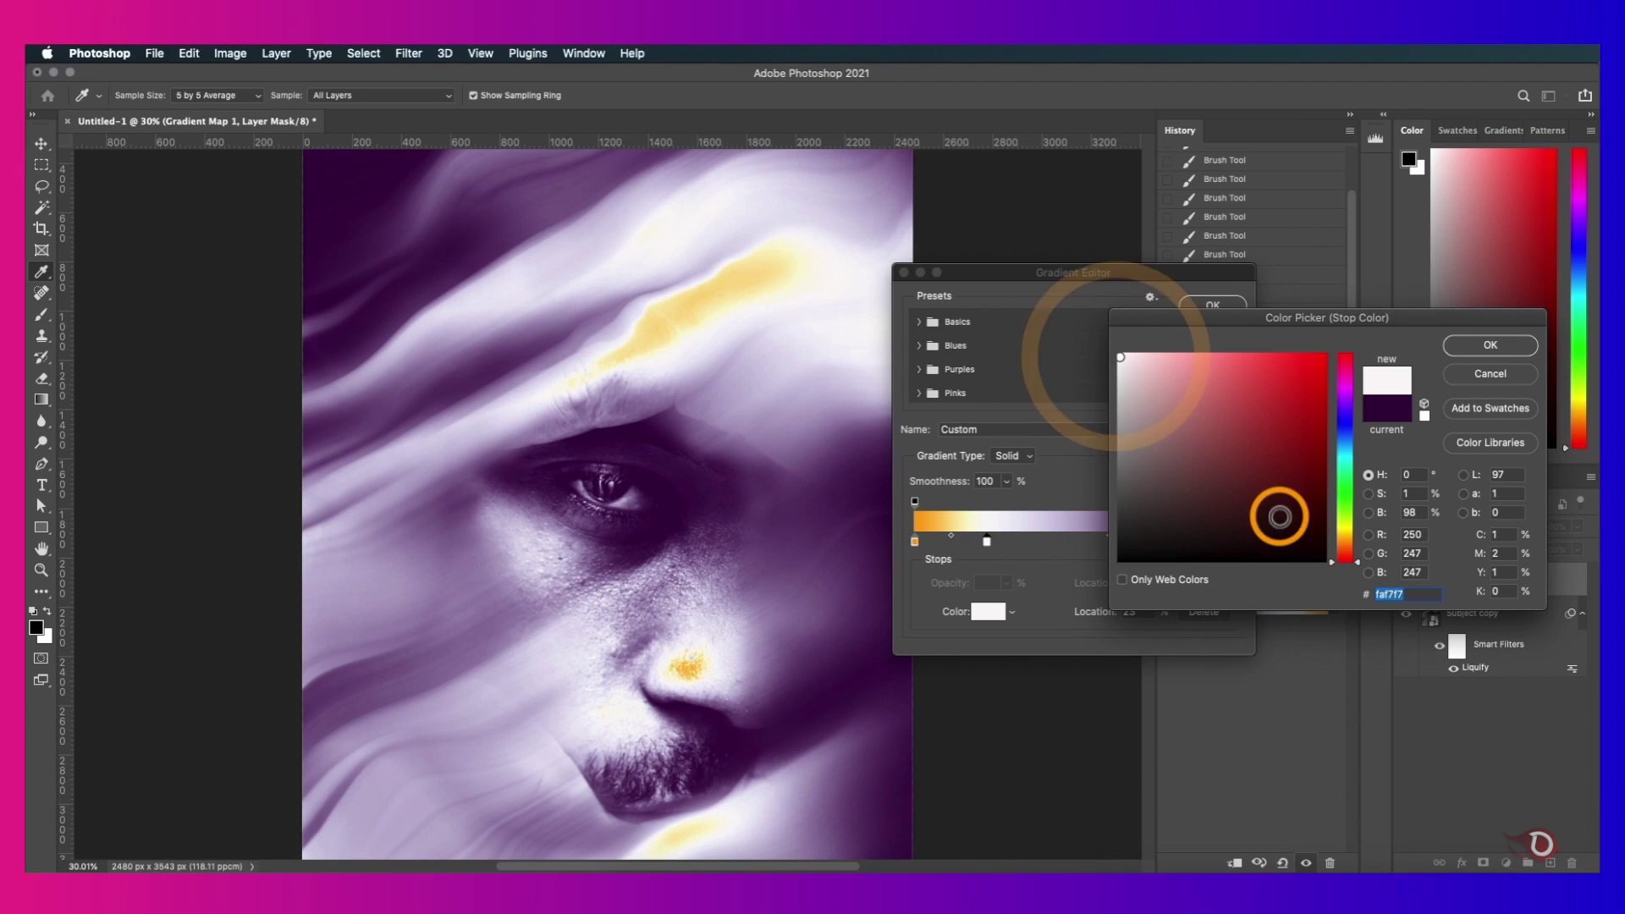
pyautogui.moveTo(1564, 468); pyautogui.dragTo(1563, 558)
pyautogui.click(1237, 359)
pyautogui.click(1491, 345)
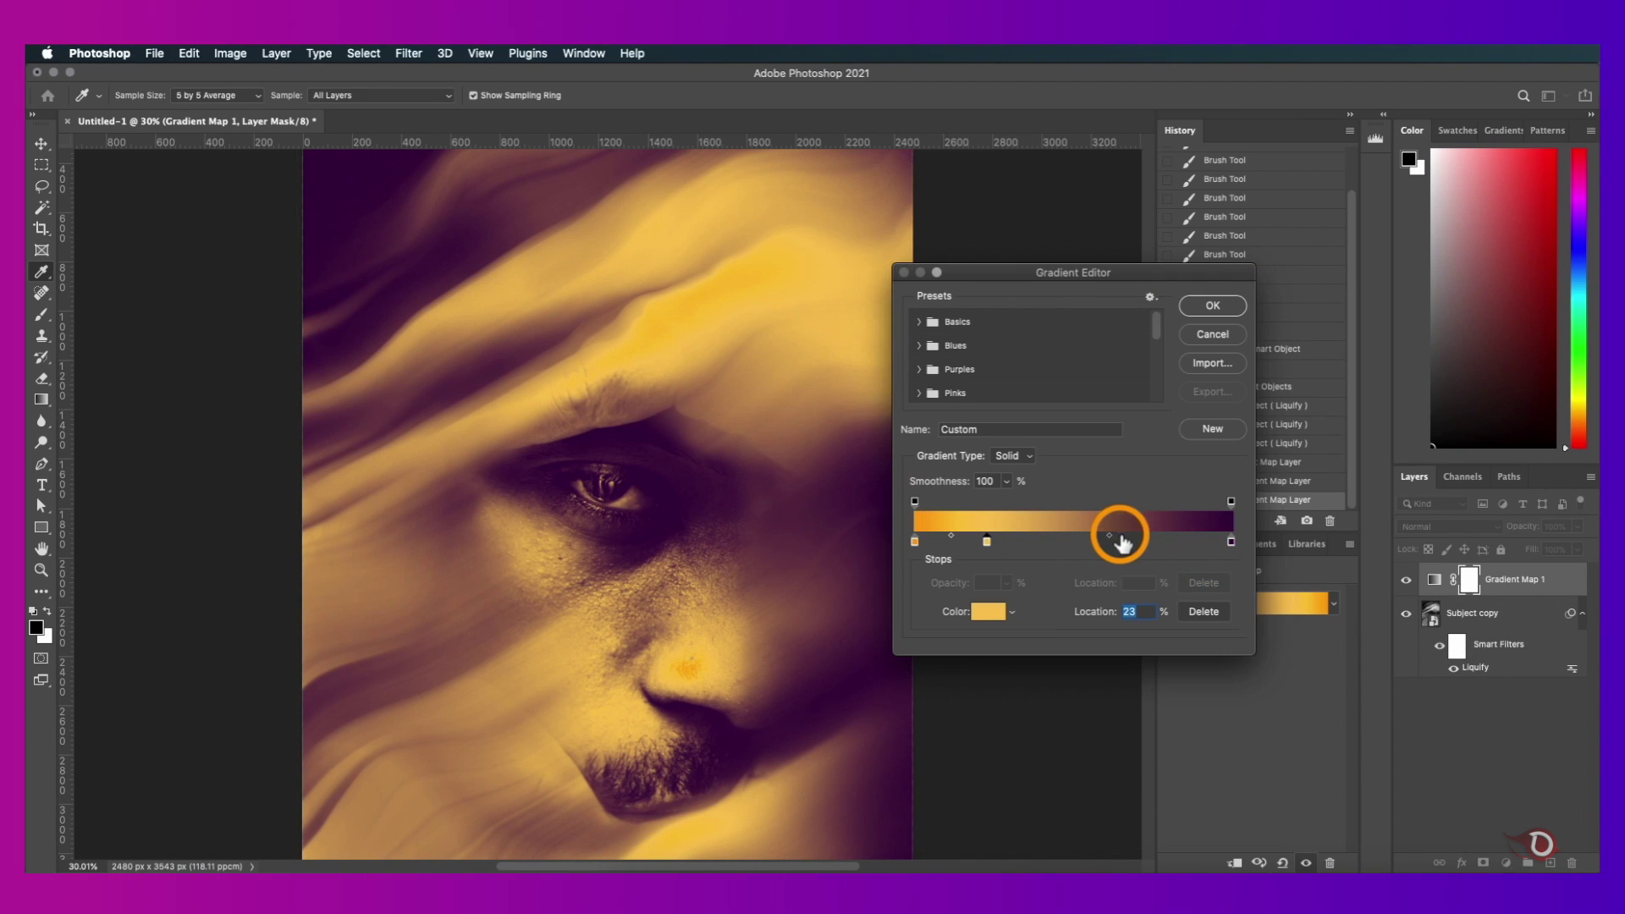
# - Add another gradient stop between the golden yellow and dark purple stops and color it vivid purple
pyautogui.click(1117, 541)
pyautogui.doubleClick(1117, 542)
pyautogui.moveTo(1344, 533); pyautogui.dragTo(1347, 409)
pyautogui.moveTo(1248, 357); pyautogui.dragTo(1294, 380)
pyautogui.click(1482, 347)
# - Rearrange the golden yellow and vivid purple stops to sharpen their transition and move the dark purple stop to 92%
pyautogui.moveTo(1054, 535); pyautogui.dragTo(1108, 563)
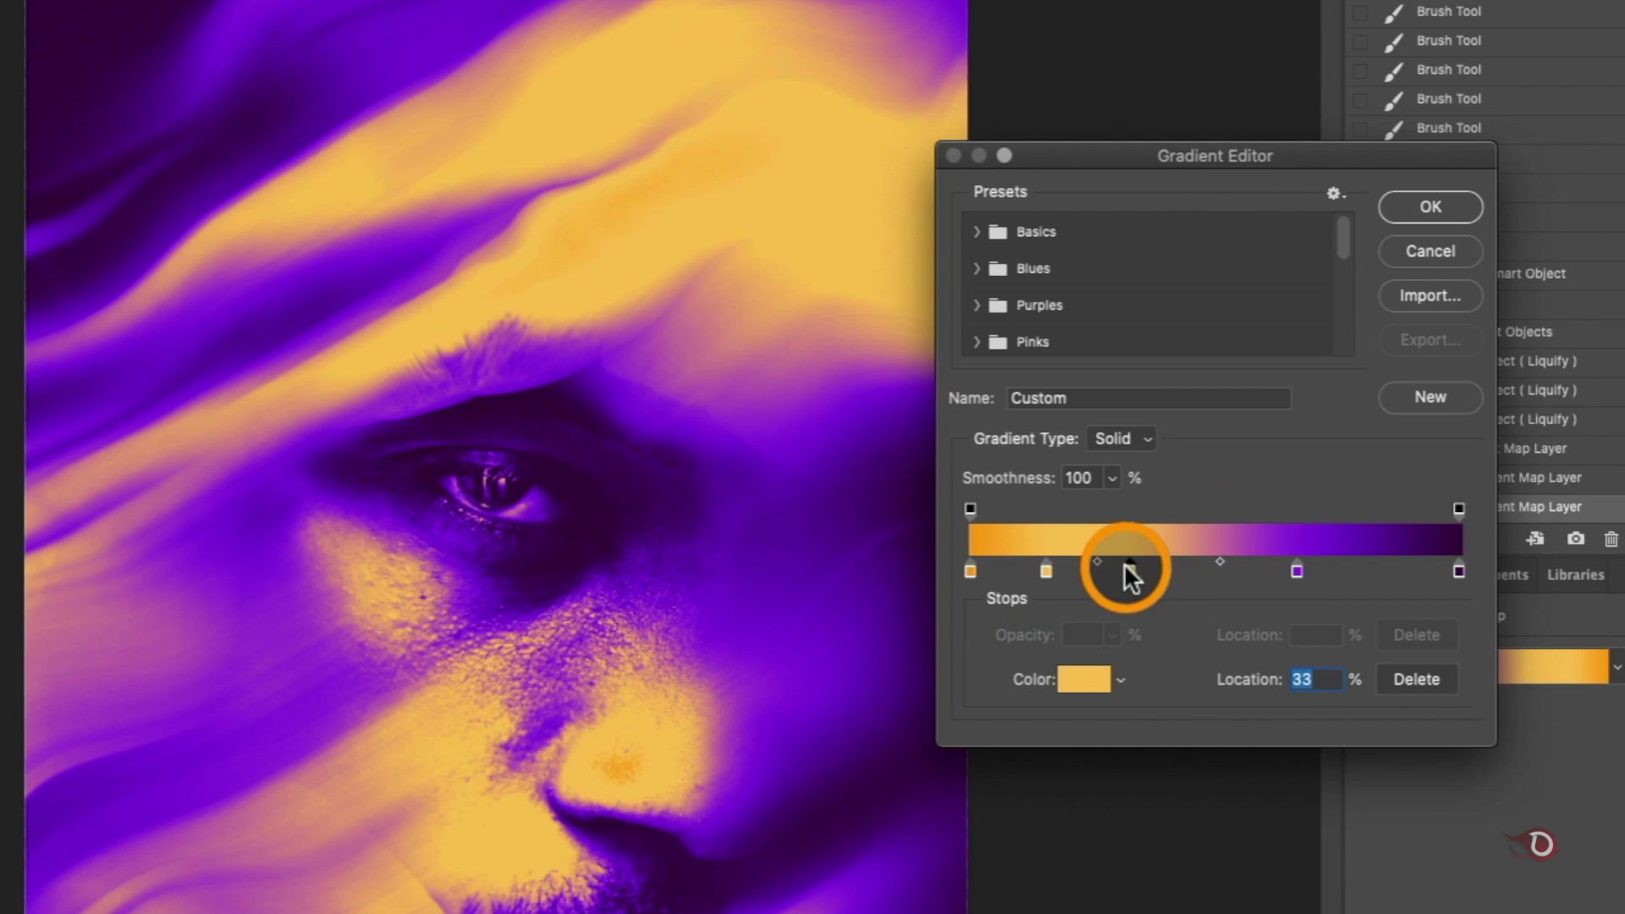
pyautogui.moveTo(1298, 565); pyautogui.dragTo(1281, 556)
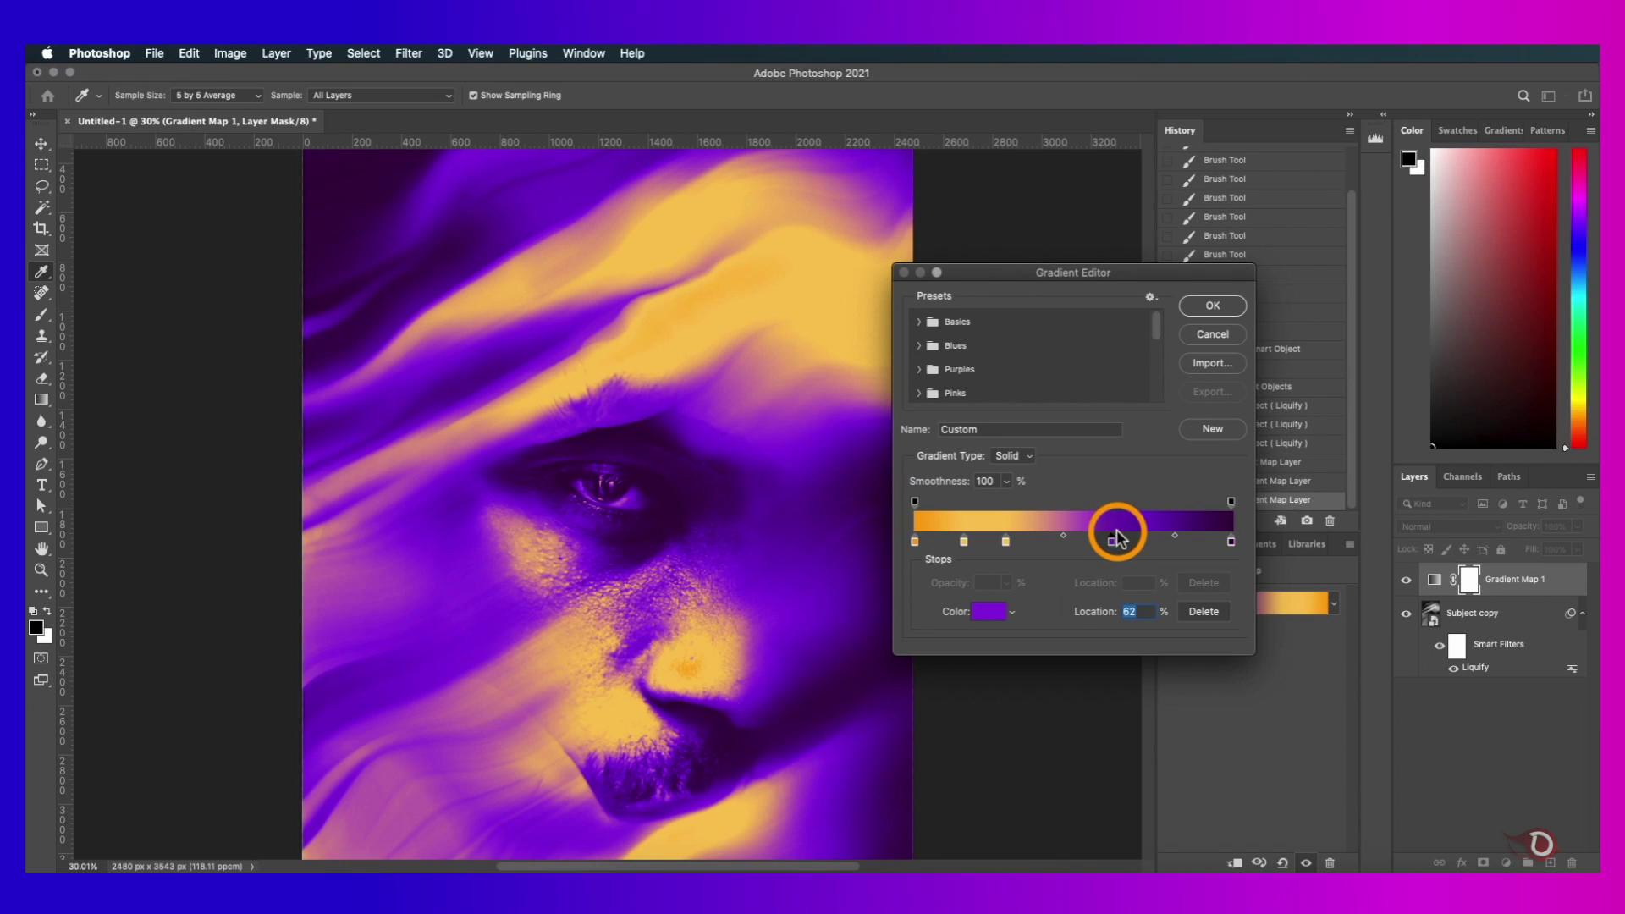
pyautogui.moveTo(1116, 532); pyautogui.dragTo(1102, 535)
pyautogui.moveTo(1227, 538); pyautogui.dragTo(1205, 538)
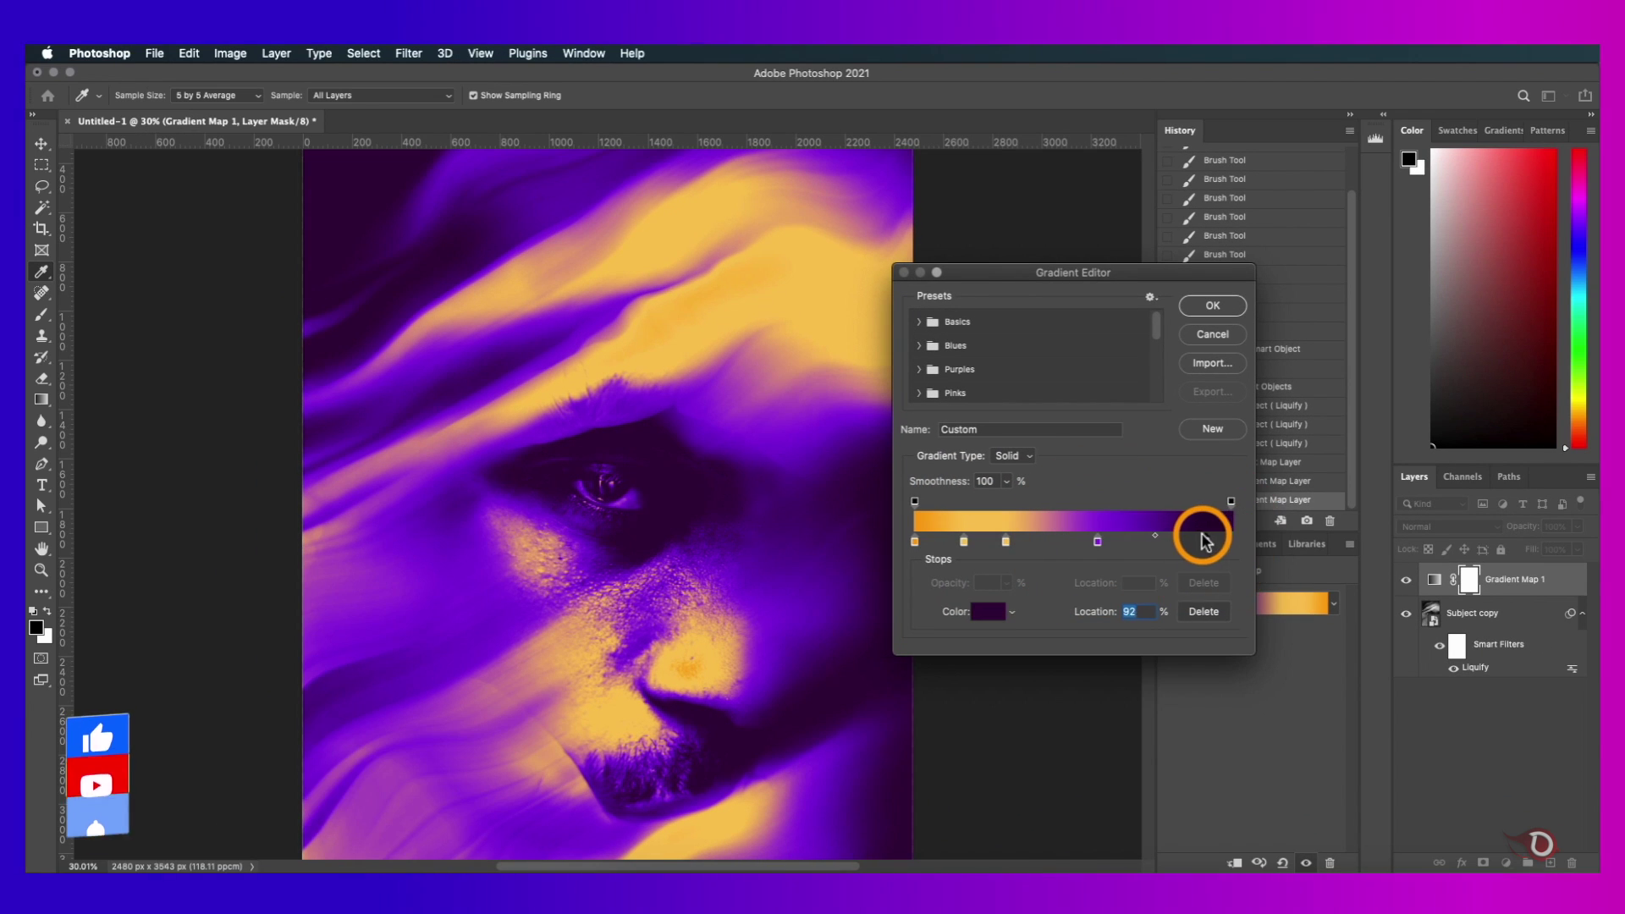
# - Remove the extra golden yellow stop near the orange end and recolor the remaining yellow stop a paler yellow
pyautogui.moveTo(963, 542); pyautogui.dragTo(914, 541)
pyautogui.moveTo(1006, 542); pyautogui.dragTo(1056, 537)
pyautogui.click(1097, 542)
pyautogui.click(1008, 542)
pyautogui.click(988, 611)
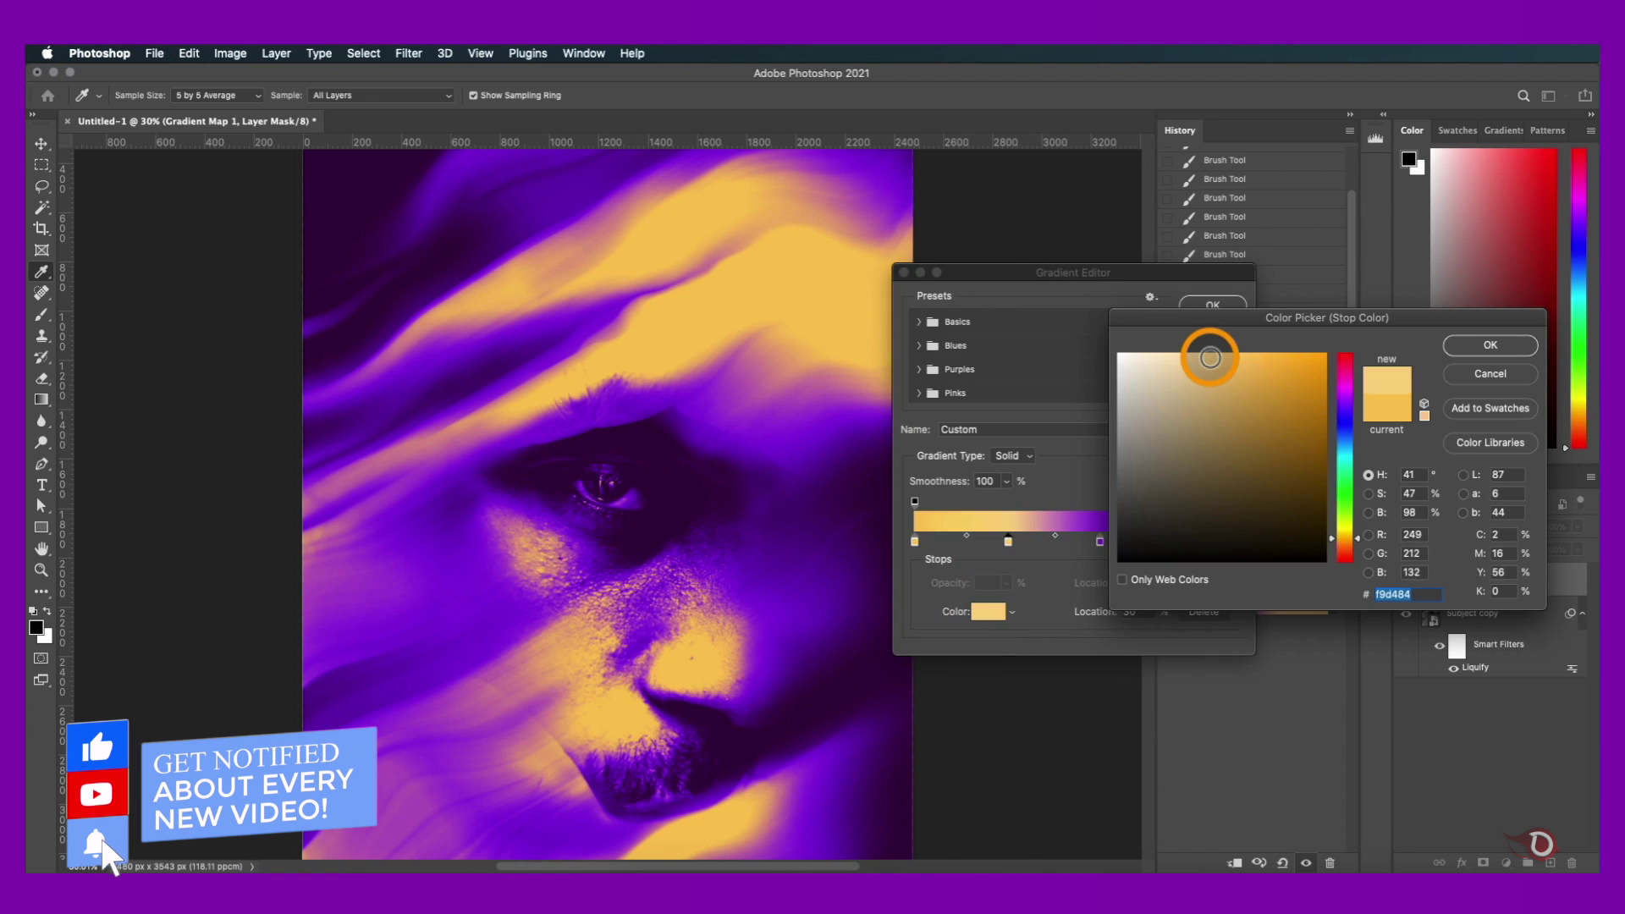
pyautogui.moveTo(1211, 352); pyautogui.dragTo(1215, 370)
pyautogui.click(1490, 345)
# - Move the midpoint between the orange and pale yellow stops to 41% and apply the edited gradient
pyautogui.click(914, 541)
pyautogui.moveTo(966, 535); pyautogui.dragTo(954, 536)
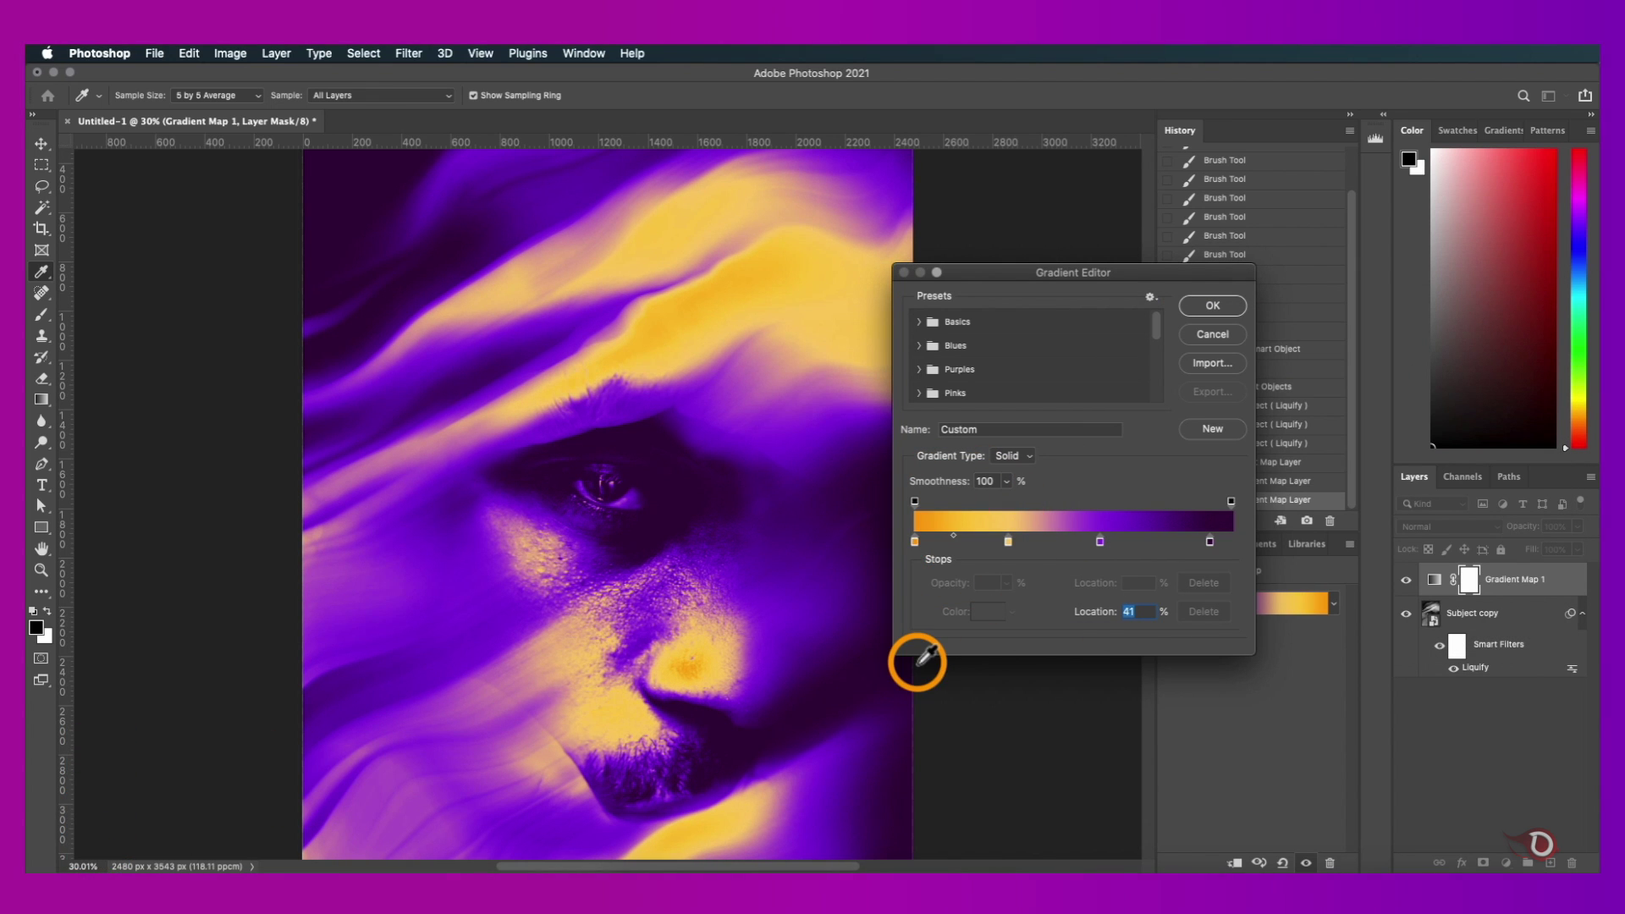
pyautogui.click(1221, 307)
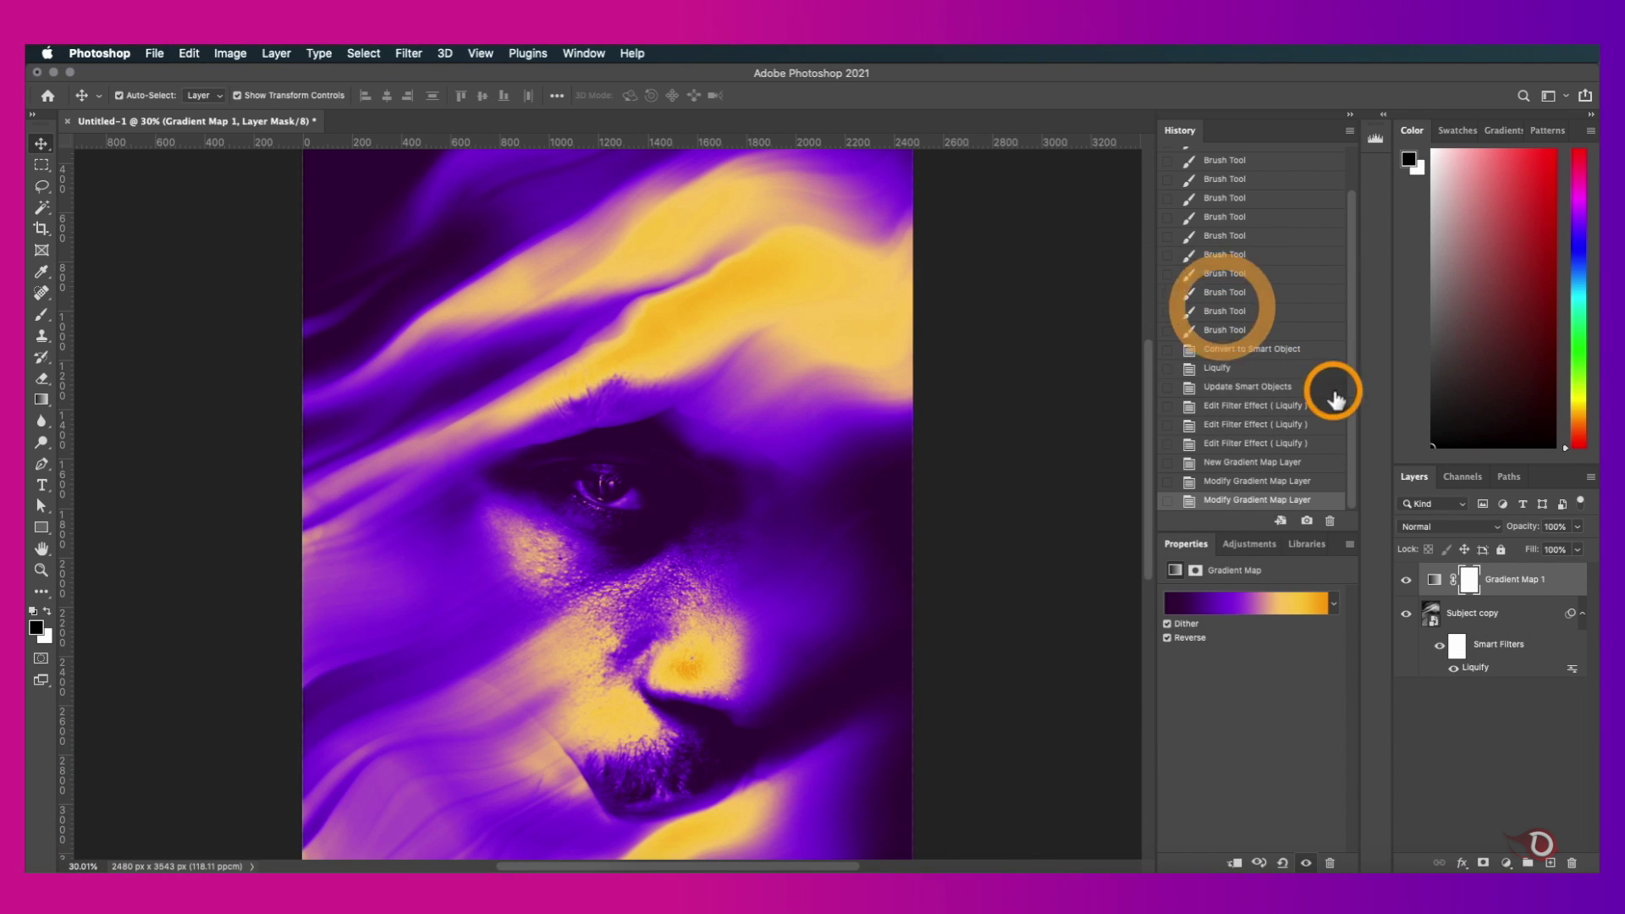
# - Paint black over the eye on the gradient map's layer mask with a 20% flow brush to reveal its original tones
pyautogui.press('v')
pyautogui.scroll(5, 610, 521)
pyautogui.scroll(3, 611, 526)
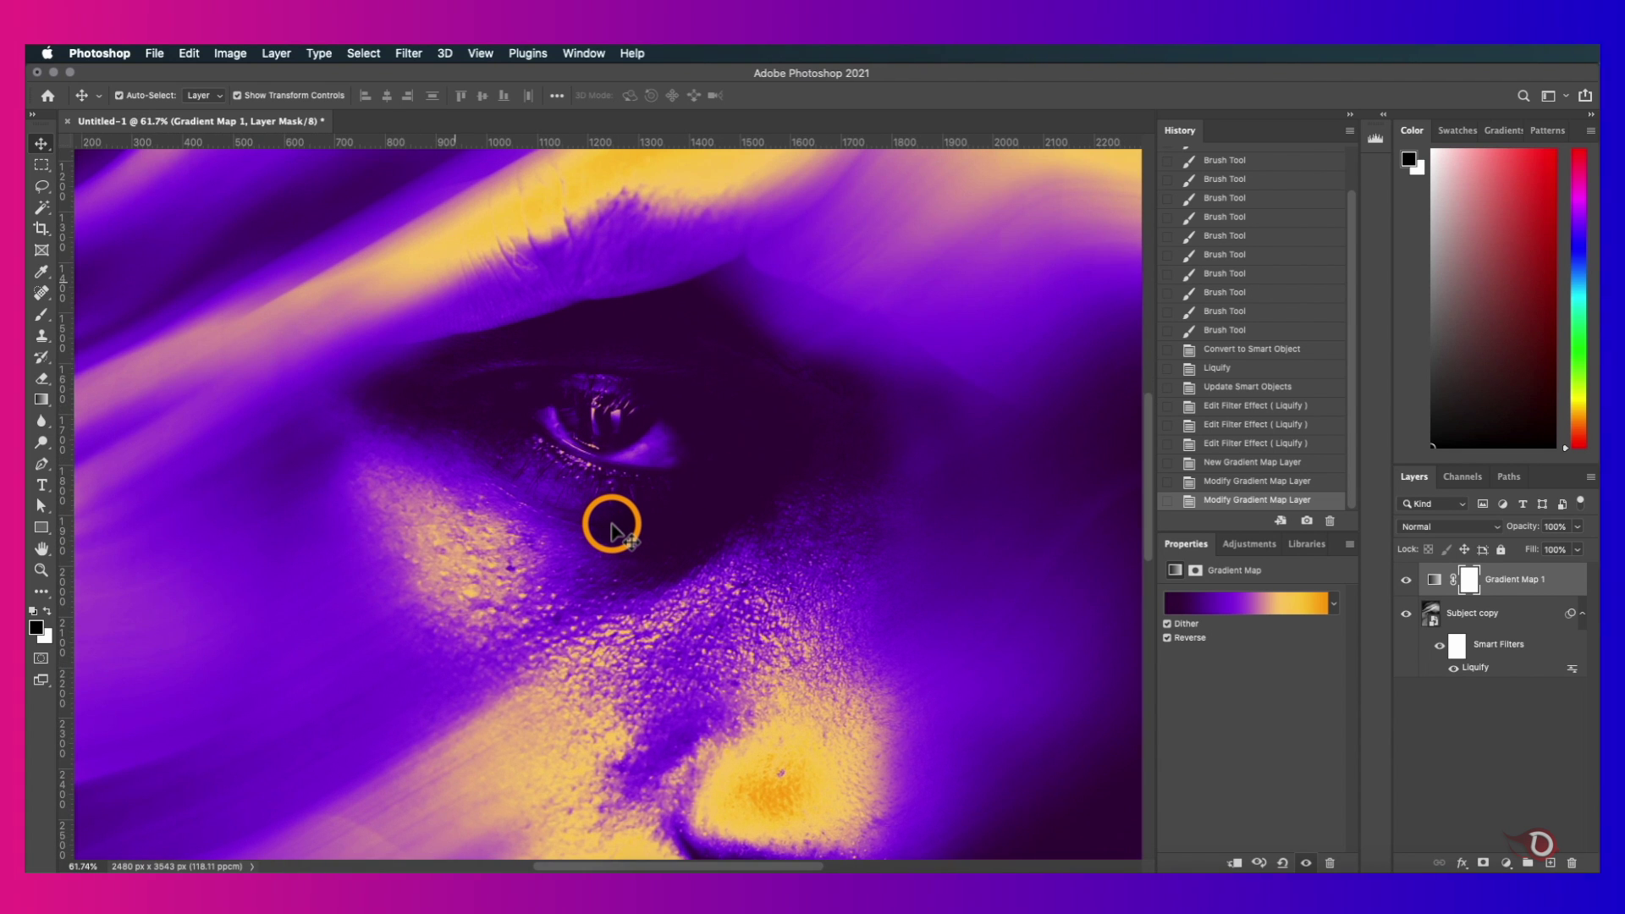
pyautogui.scroll(-3, 611, 527)
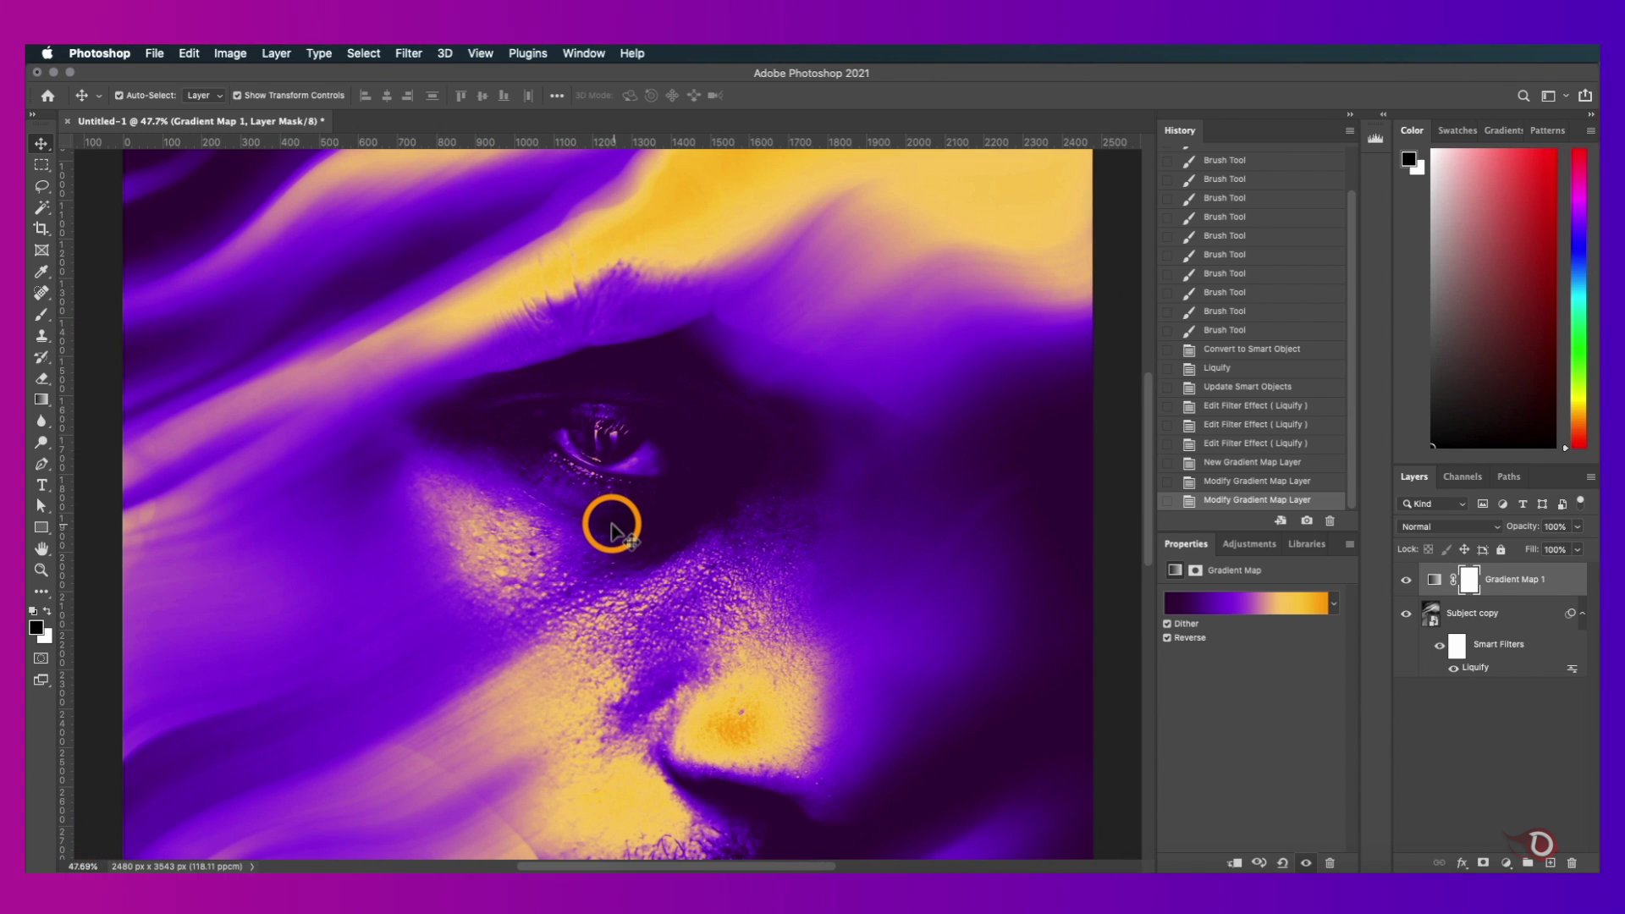
pyautogui.scroll(-2, 611, 526)
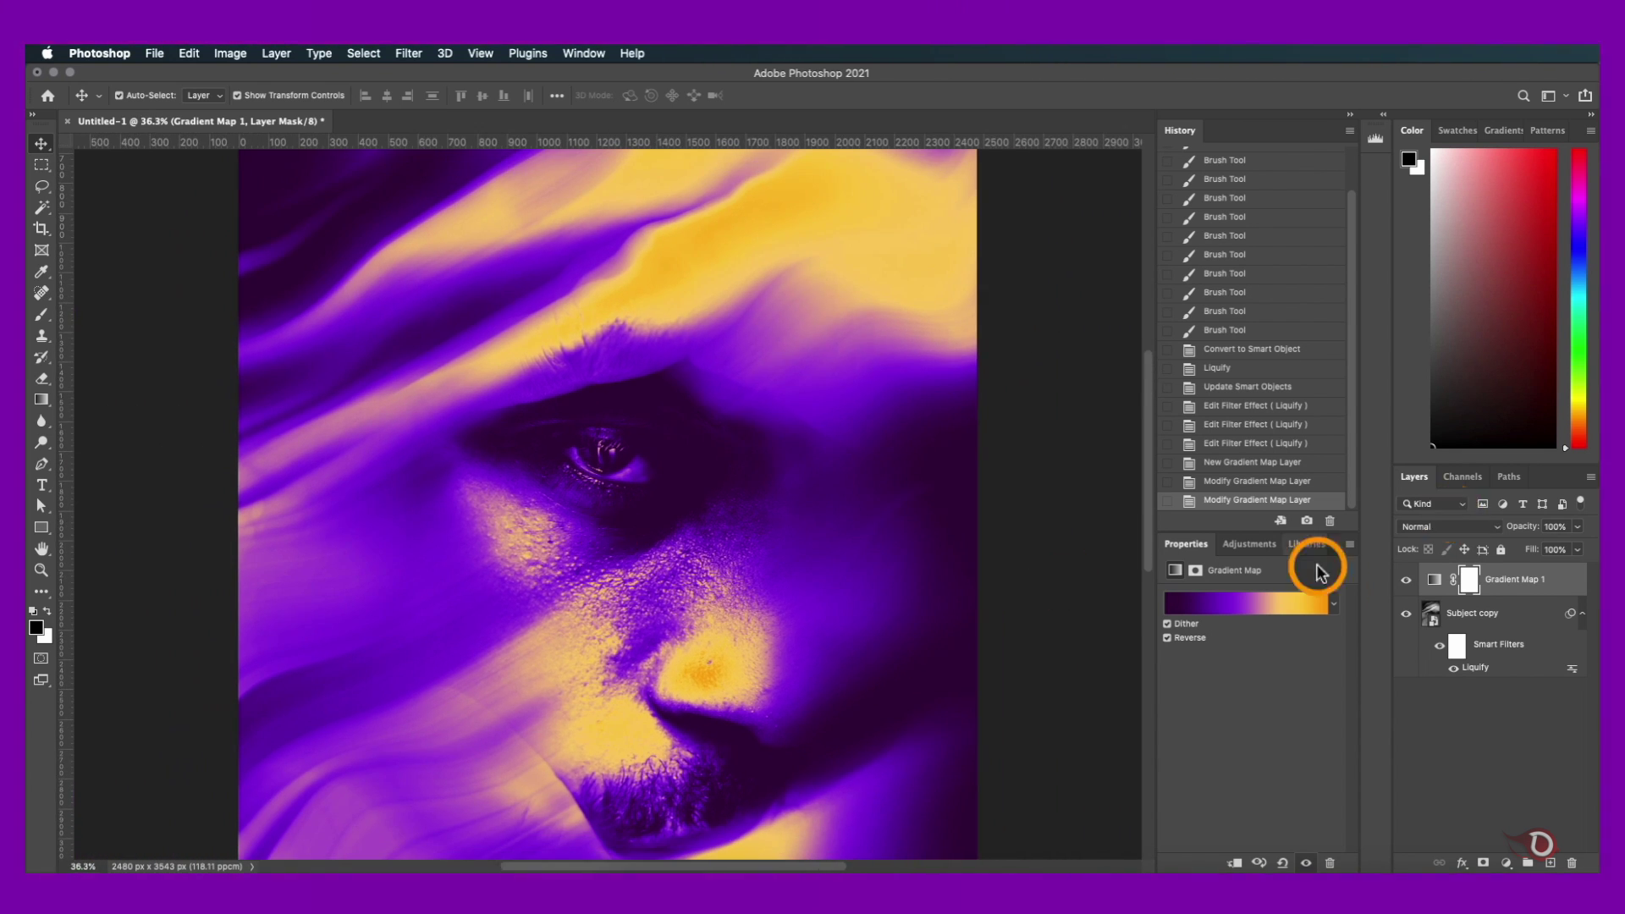
pyautogui.click(1465, 584)
pyautogui.press('b')
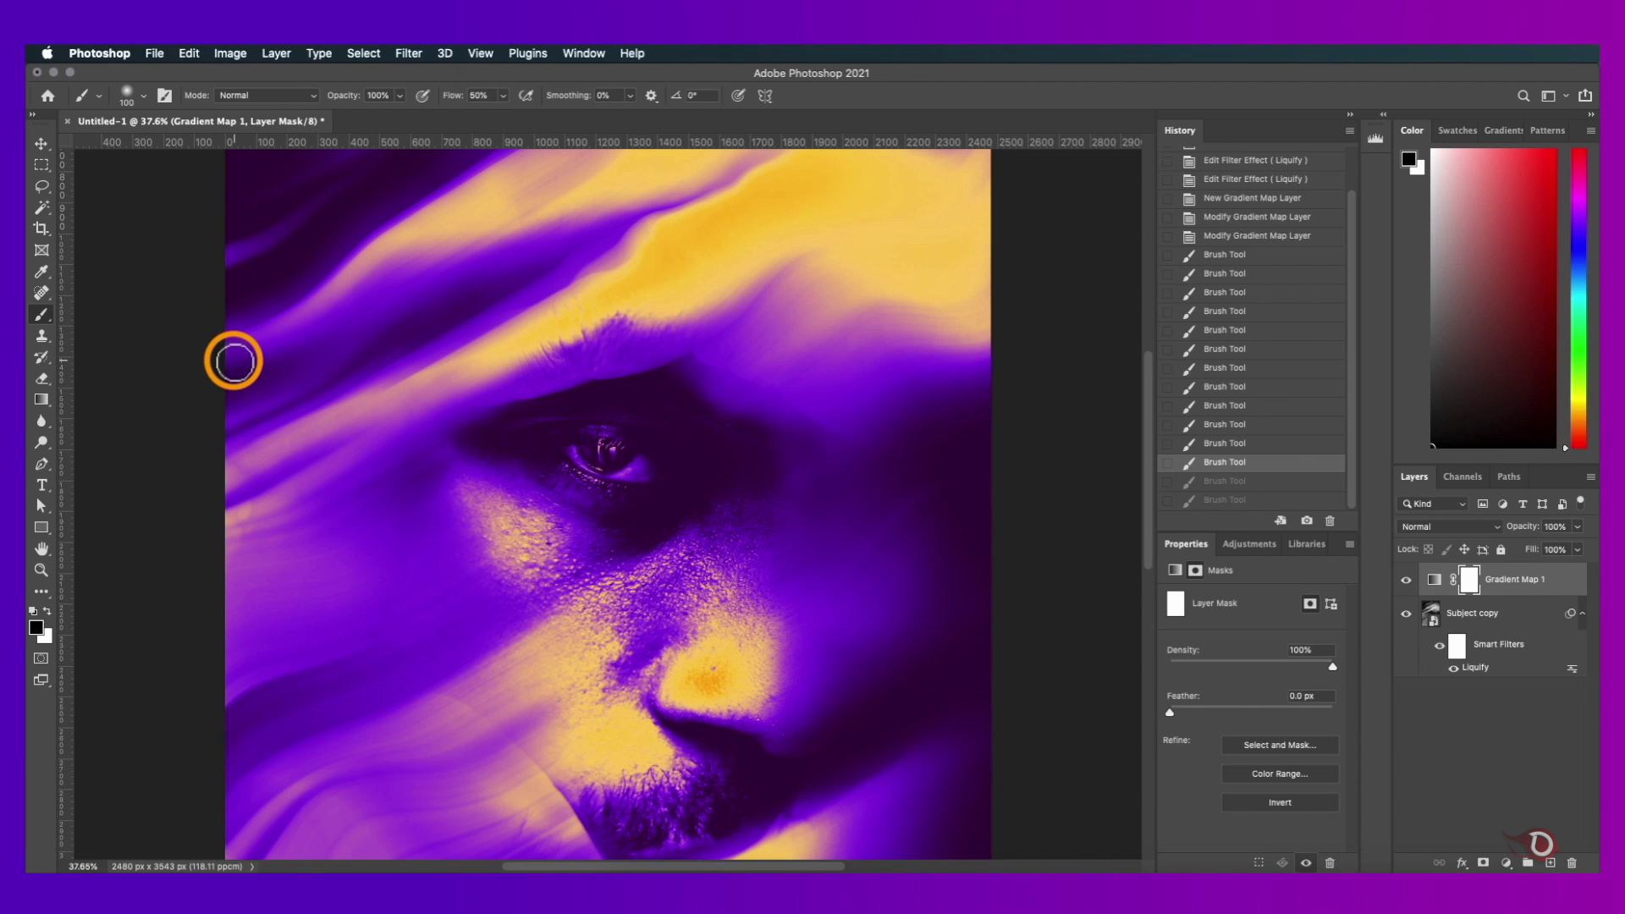
pyautogui.hotkey('shift', '2')
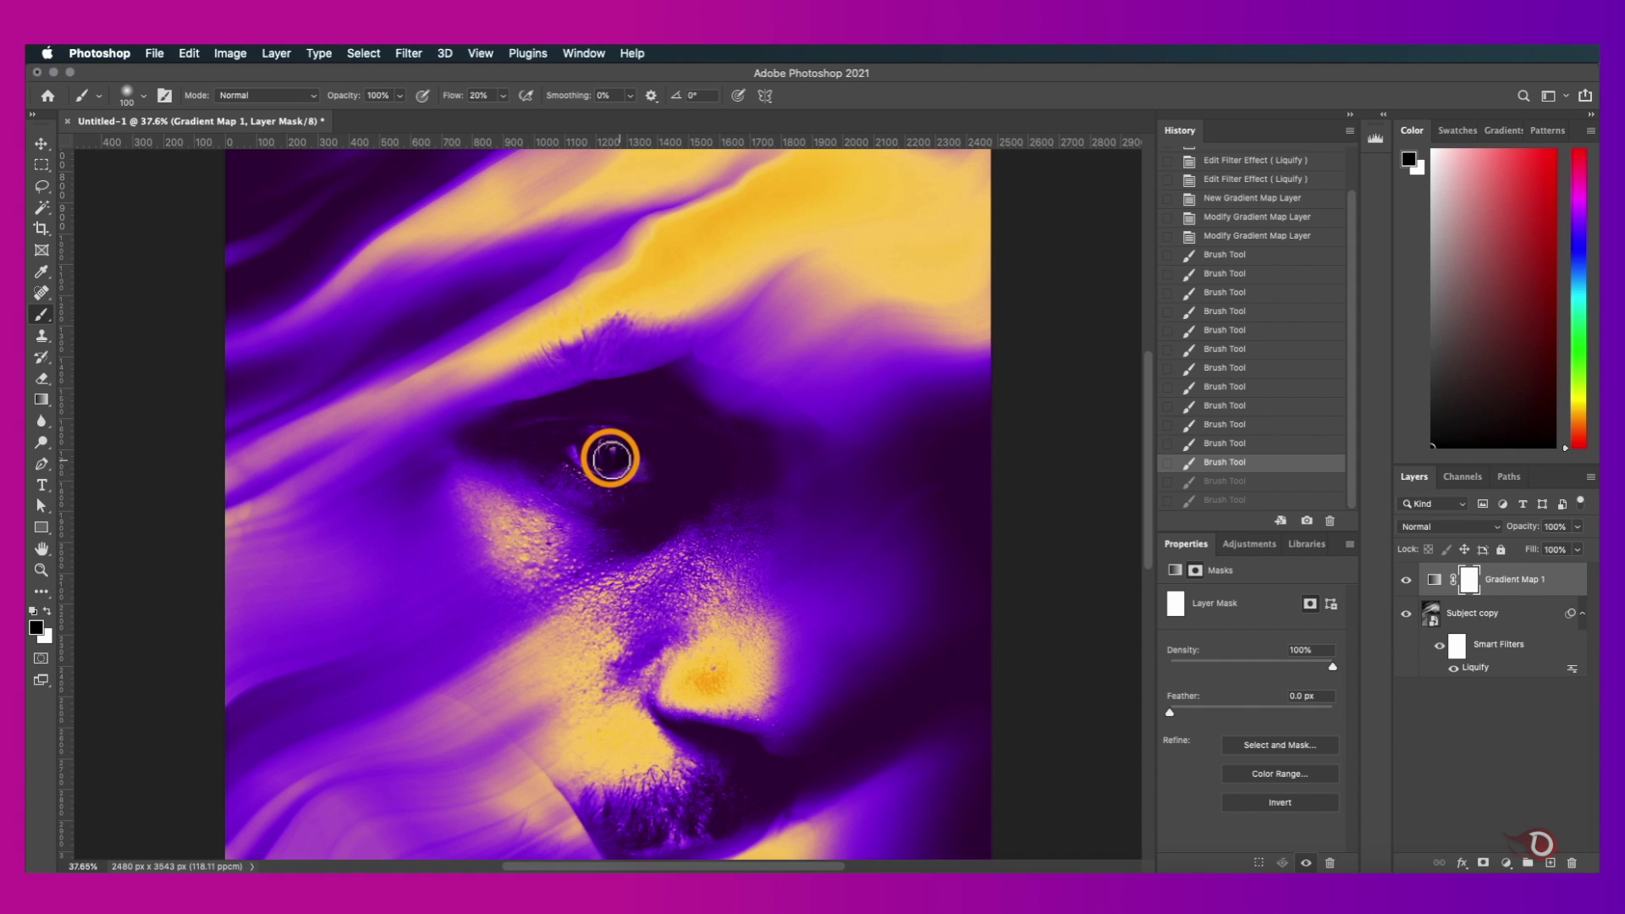
pyautogui.click(610, 459)
pyautogui.click(602, 460)
pyautogui.click(587, 449)
pyautogui.click(587, 449)
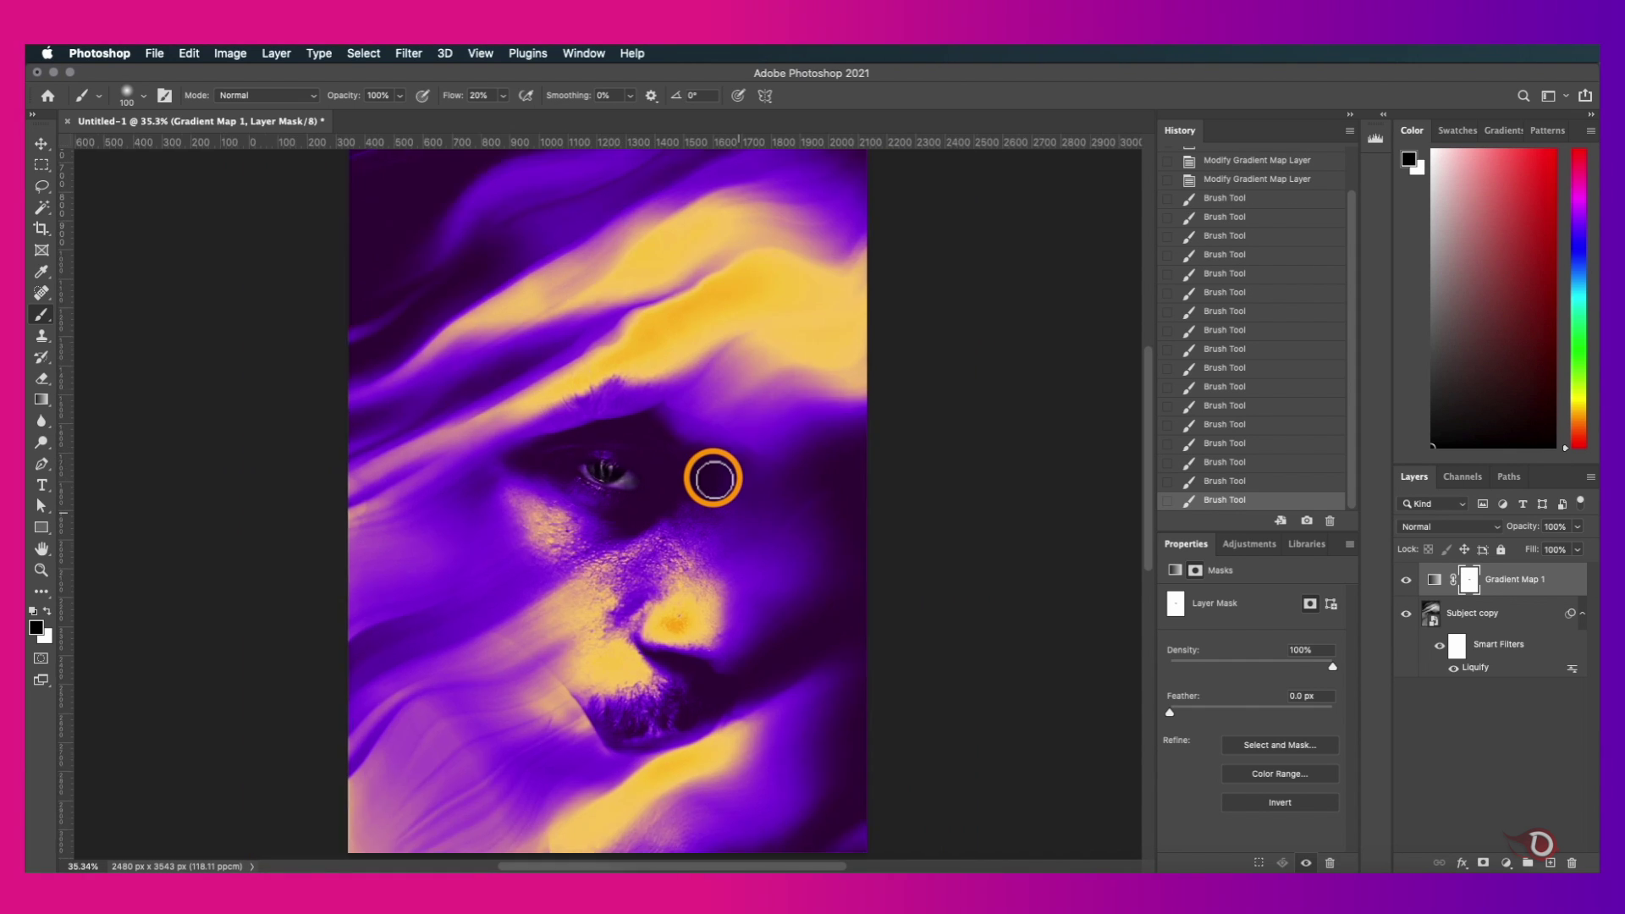
# - Add a solid color fill layer in black (000000) above the gradient map
pyautogui.scroll(-4, 714, 479)
pyautogui.scroll(3, 713, 479)
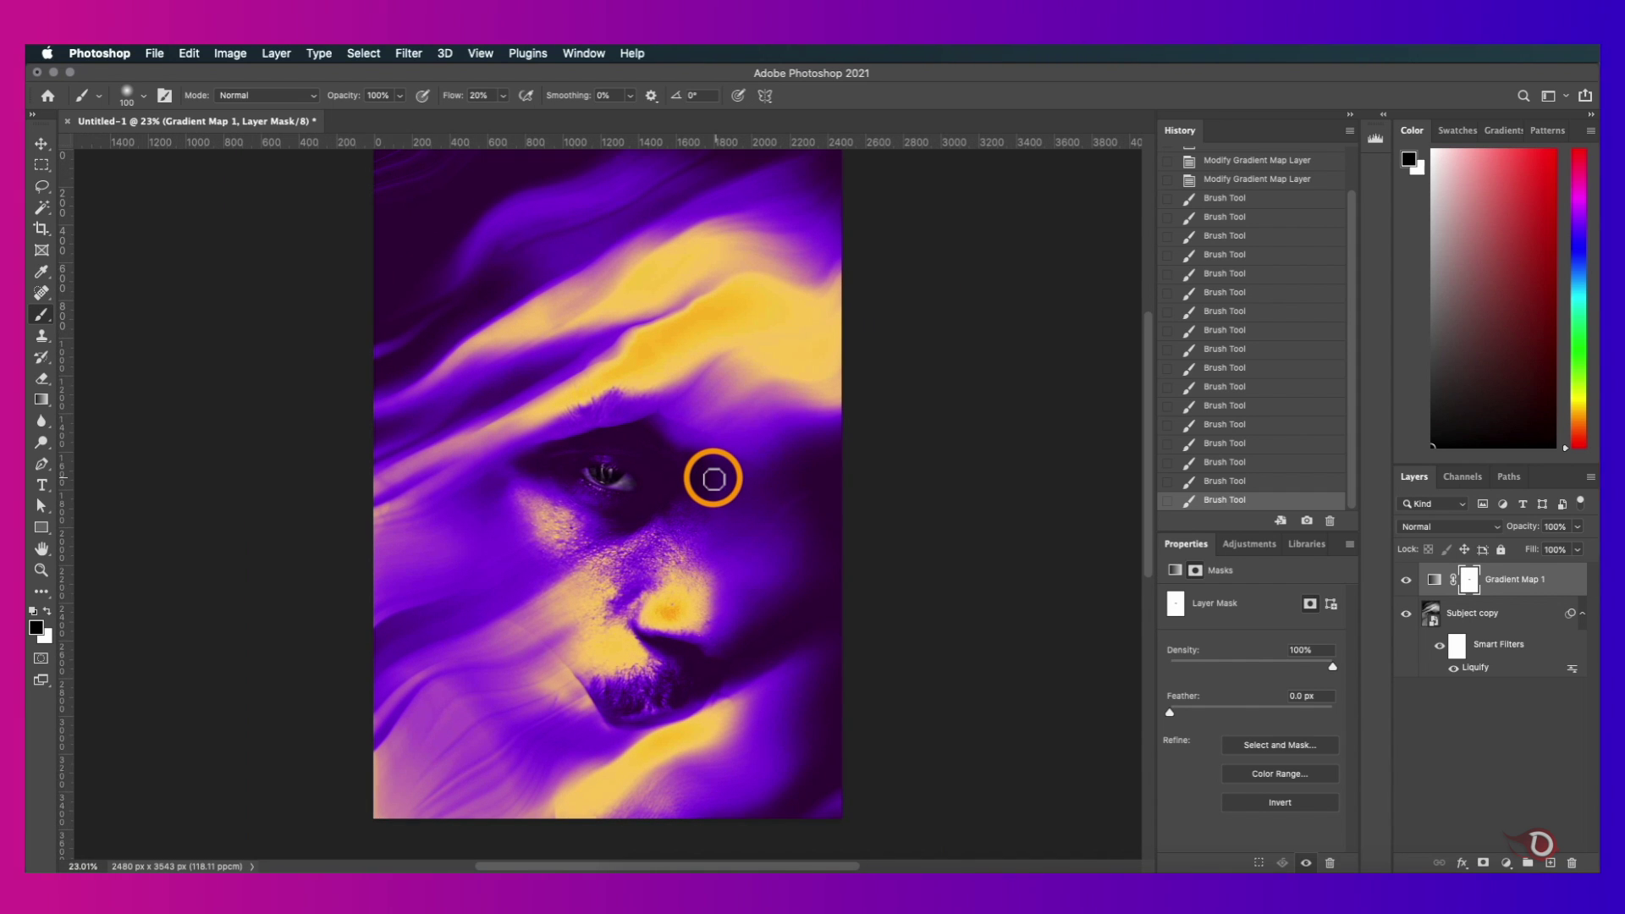
pyautogui.scroll(-1, 714, 479)
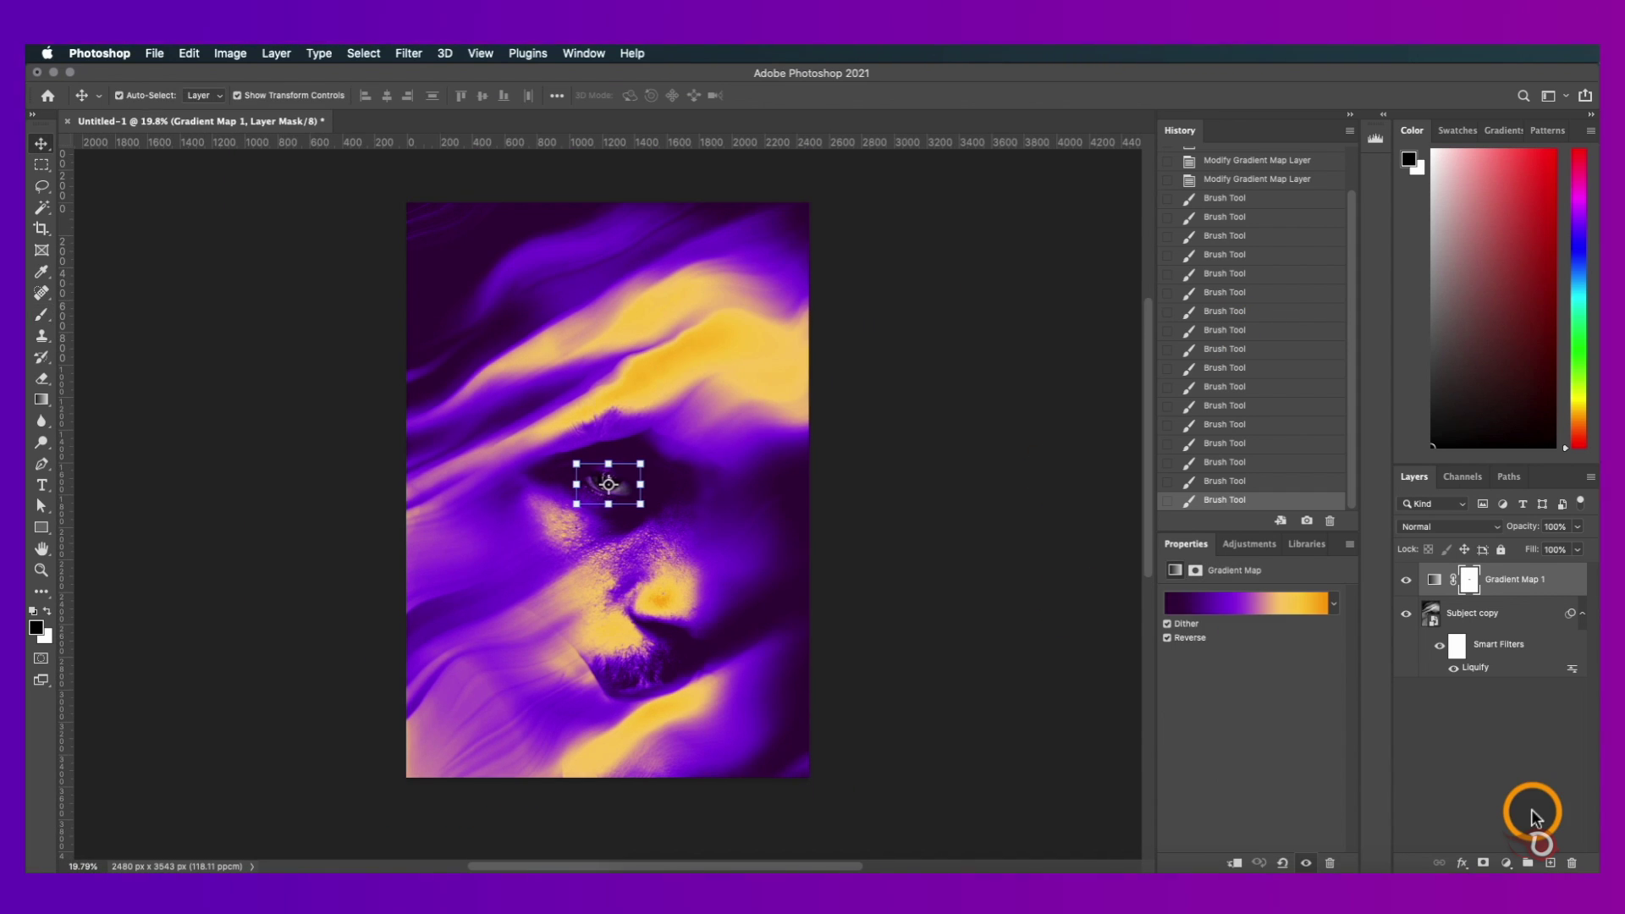
pyautogui.click(1506, 863)
pyautogui.click(1513, 552)
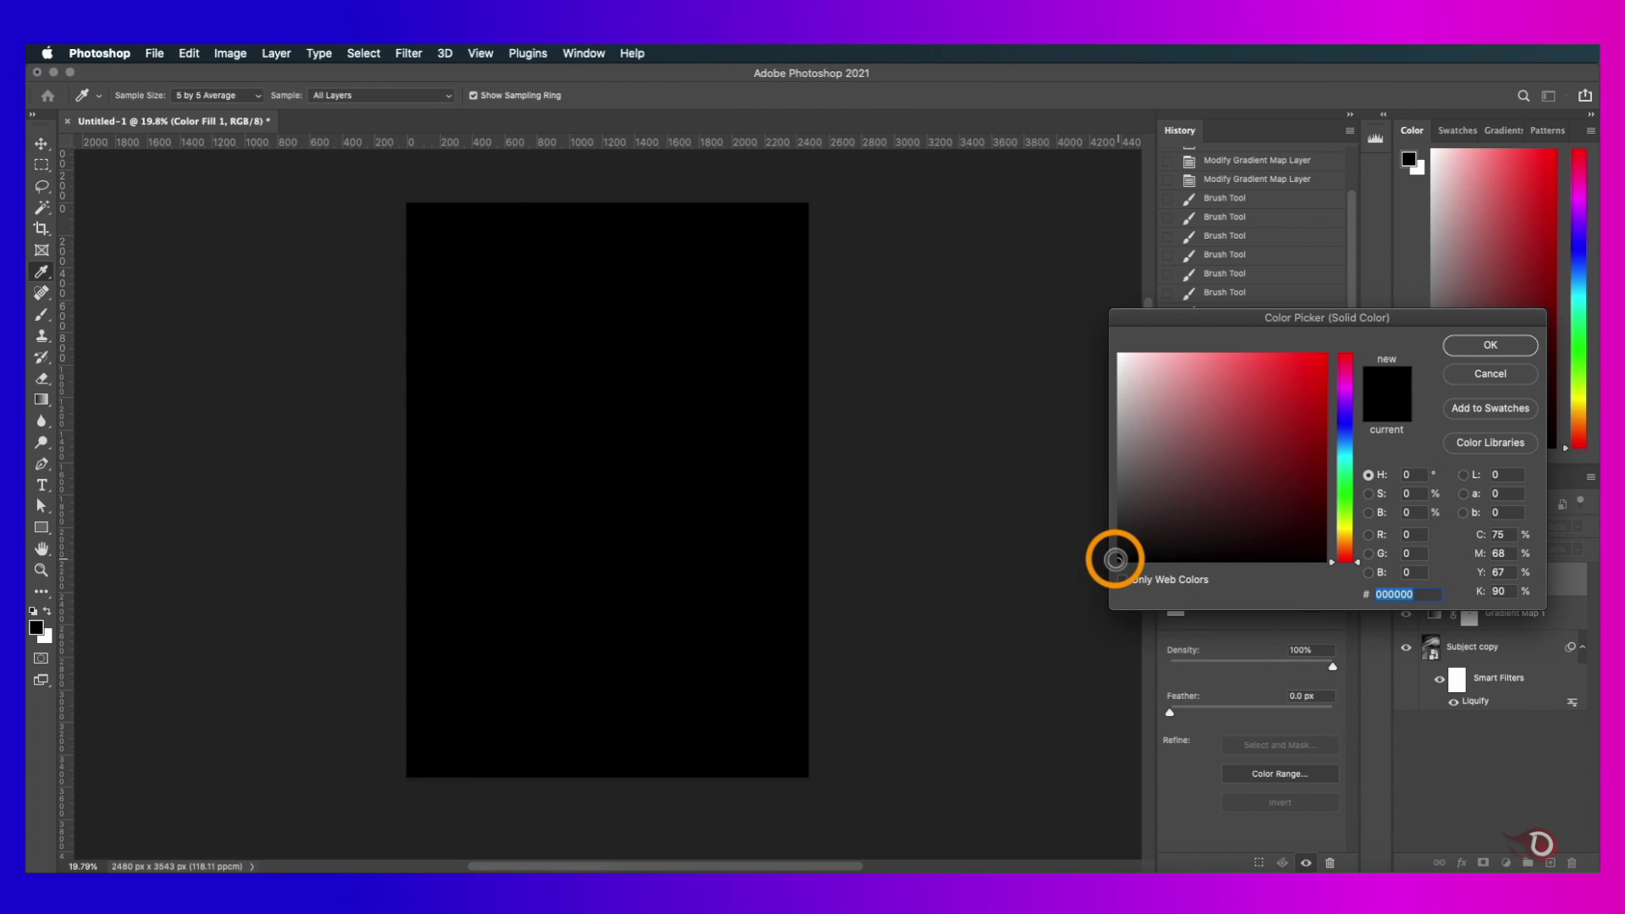
pyautogui.click(1491, 345)
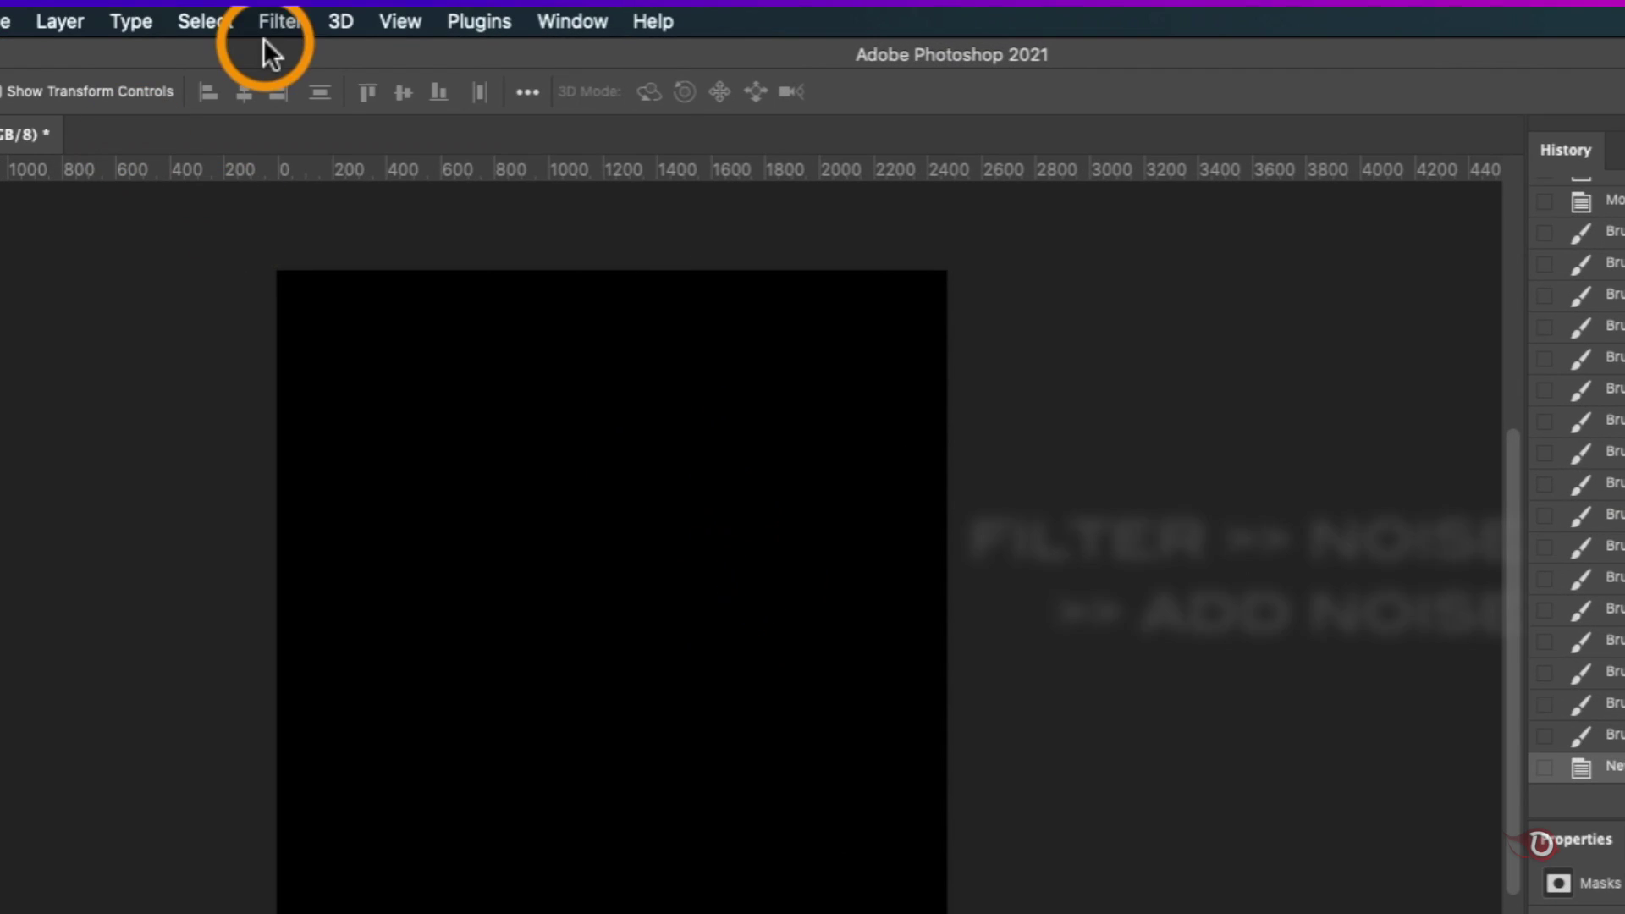
# - Rasterize the black fill layer and apply strong, colored Gaussian noise to it with Add Noise
pyautogui.click(271, 17)
pyautogui.moveTo(315, 491)
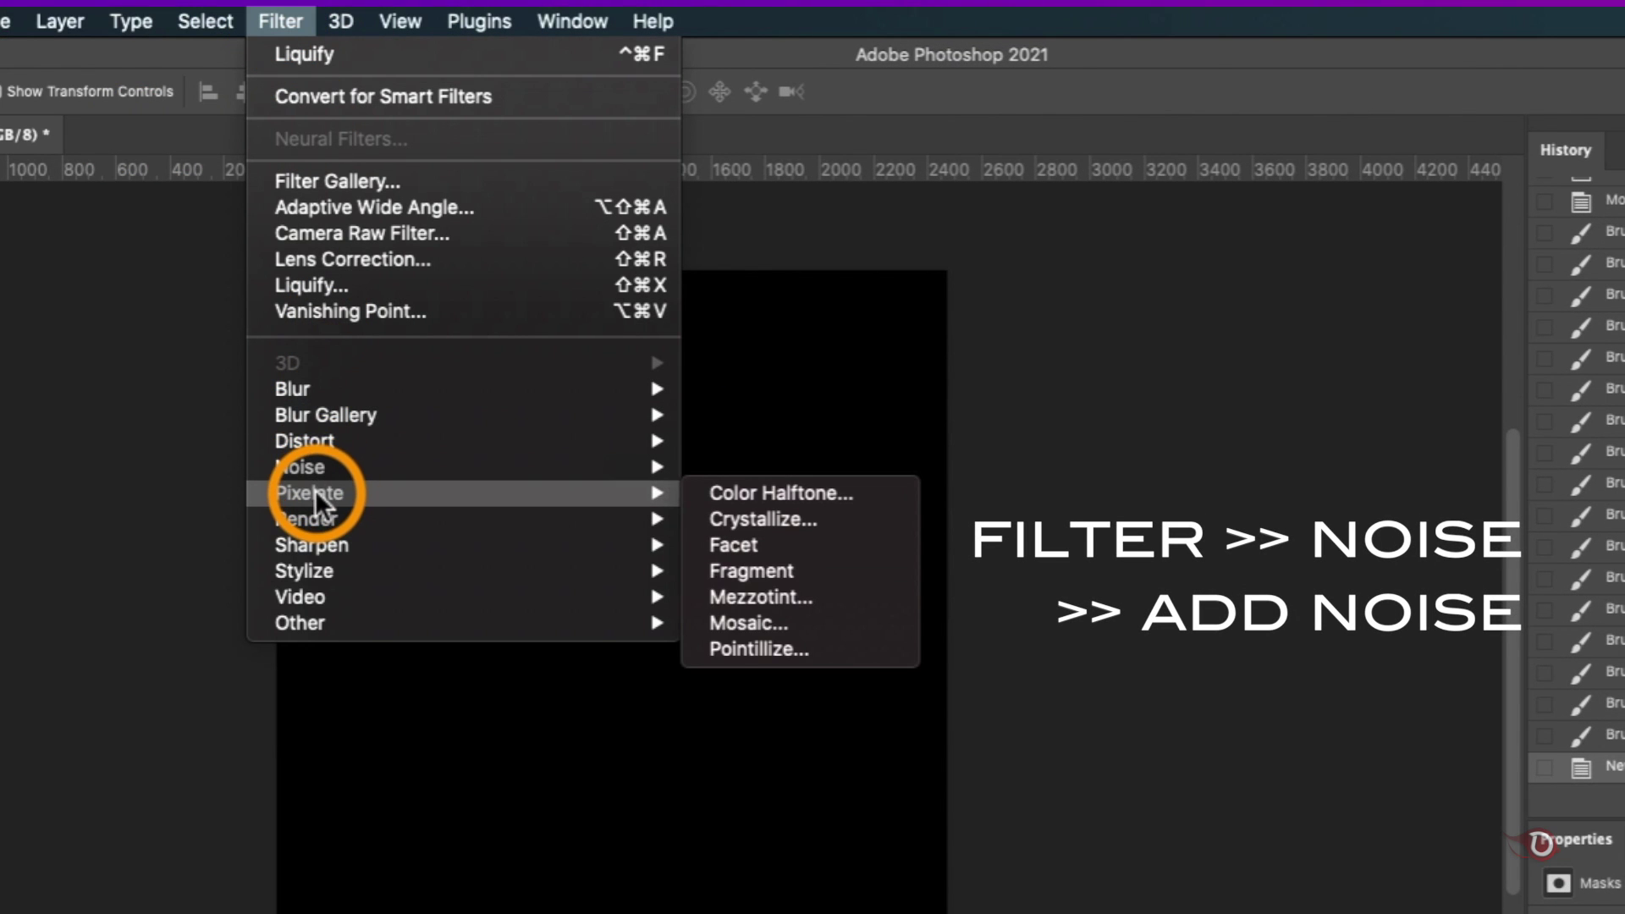
pyautogui.click(814, 464)
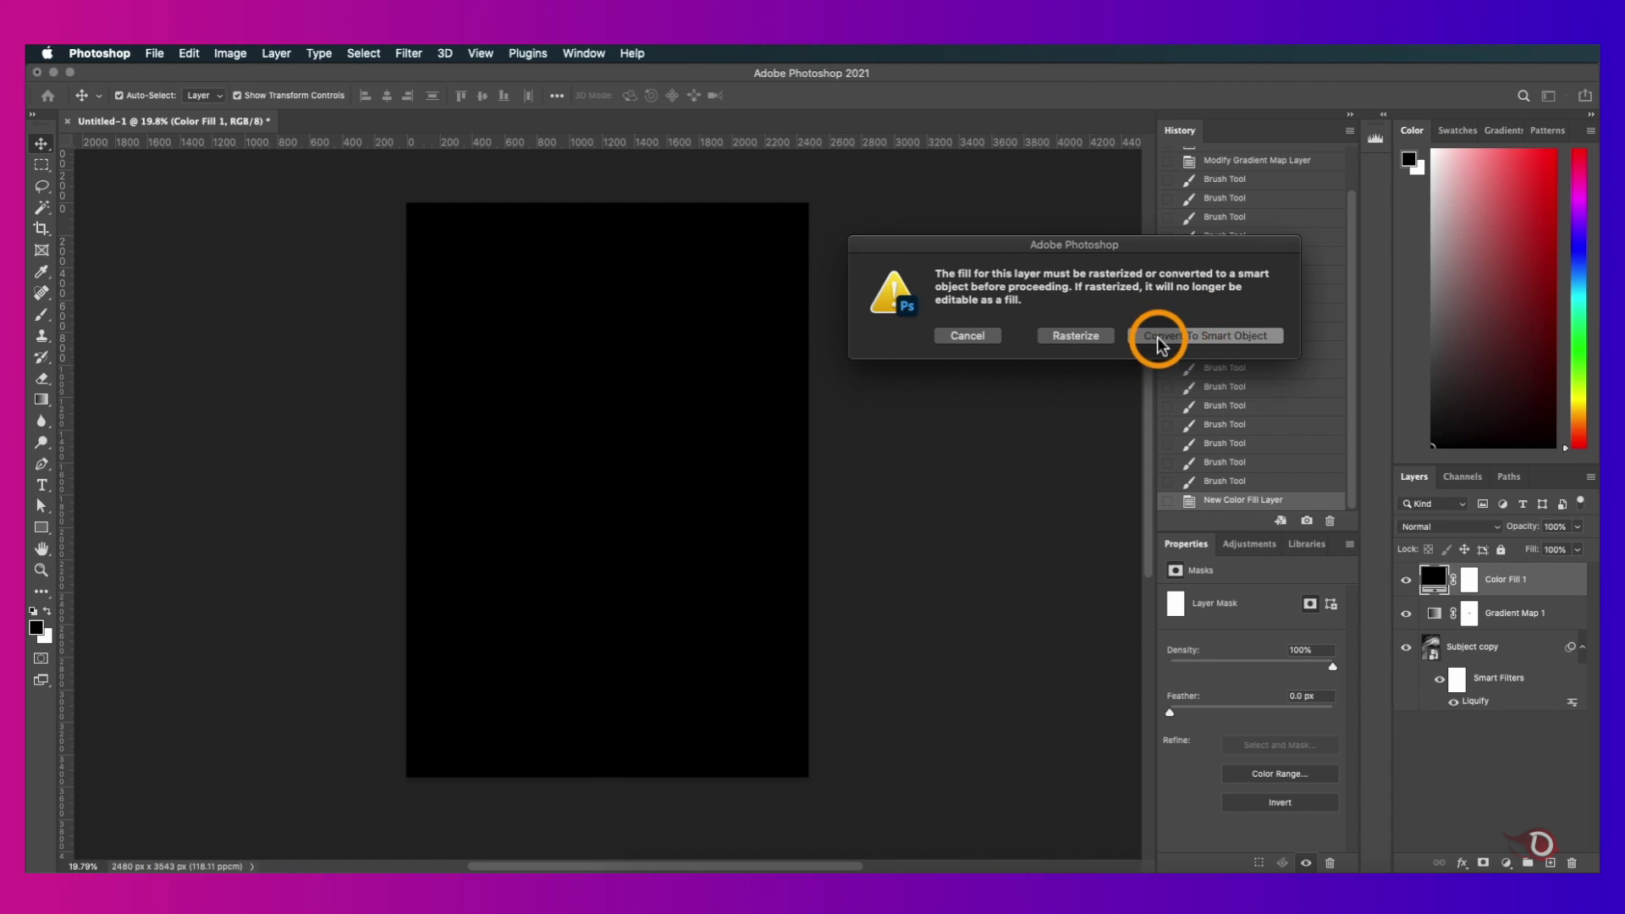
pyautogui.click(1095, 340)
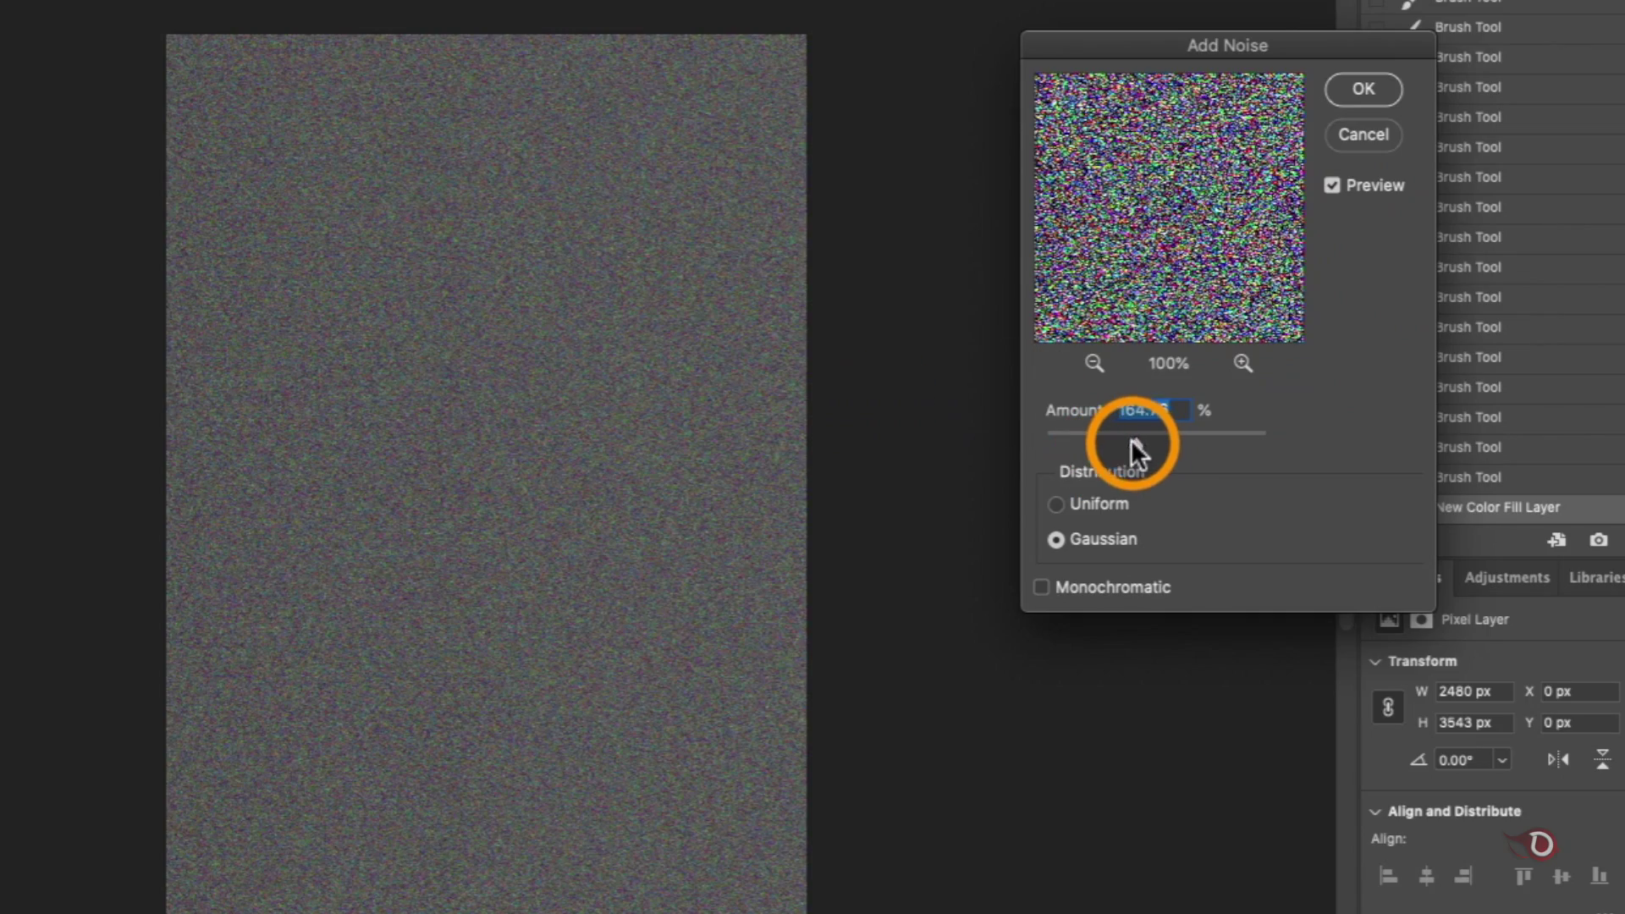
pyautogui.moveTo(1131, 442); pyautogui.dragTo(1219, 441)
pyautogui.click(1363, 88)
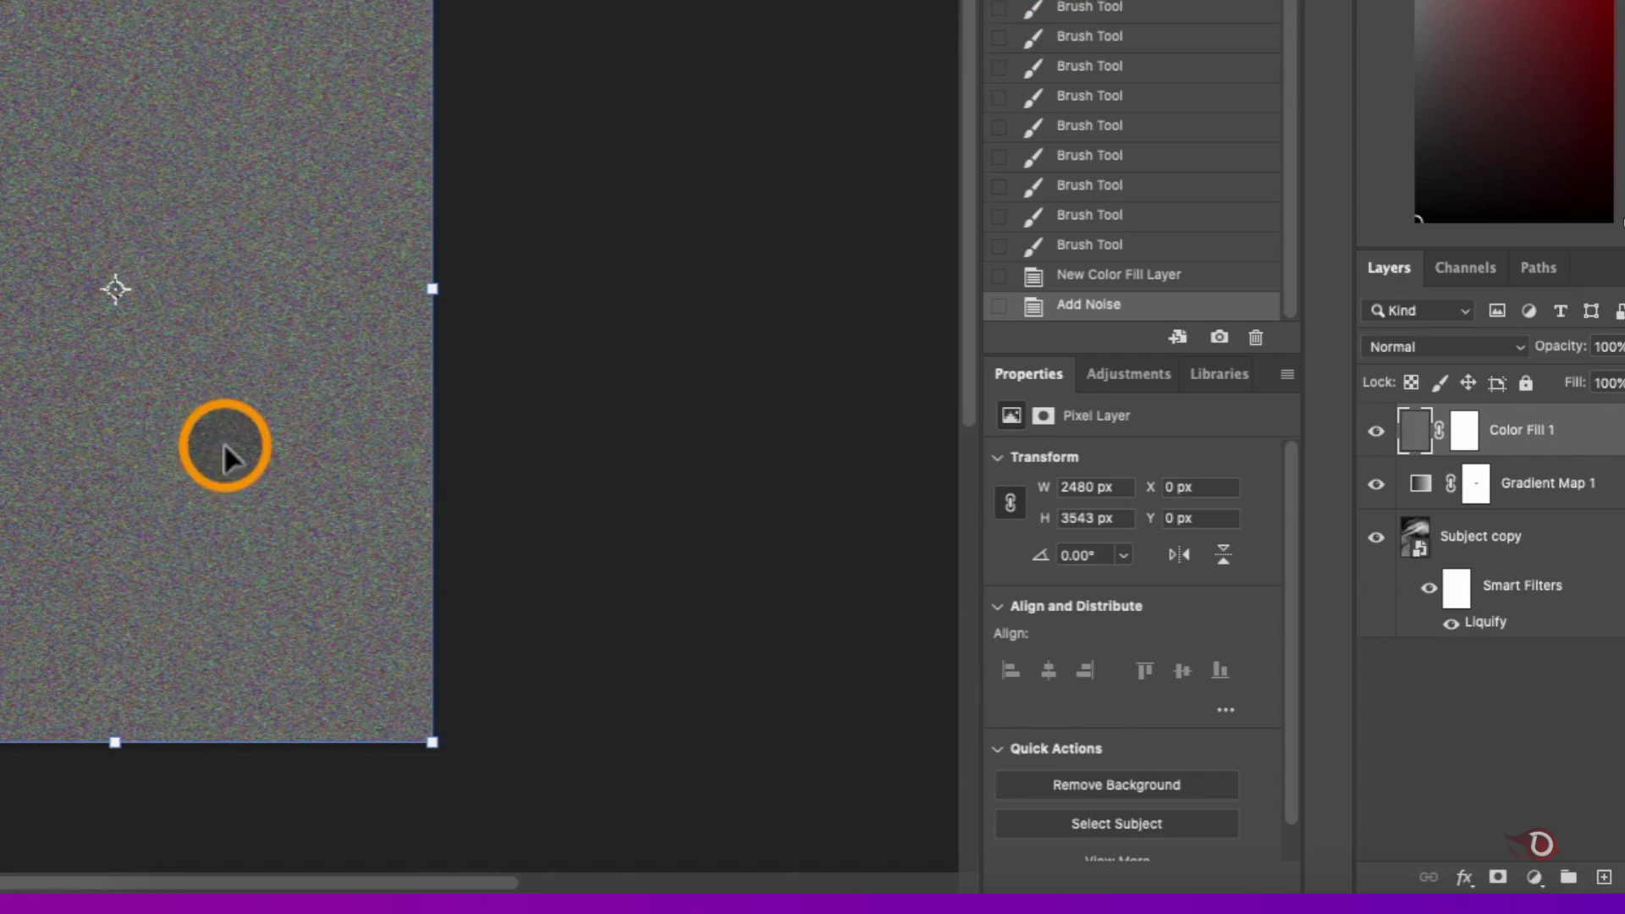
# - Set the noise layer's blend mode to Overlay and lower its opacity
pyautogui.click(1515, 347)
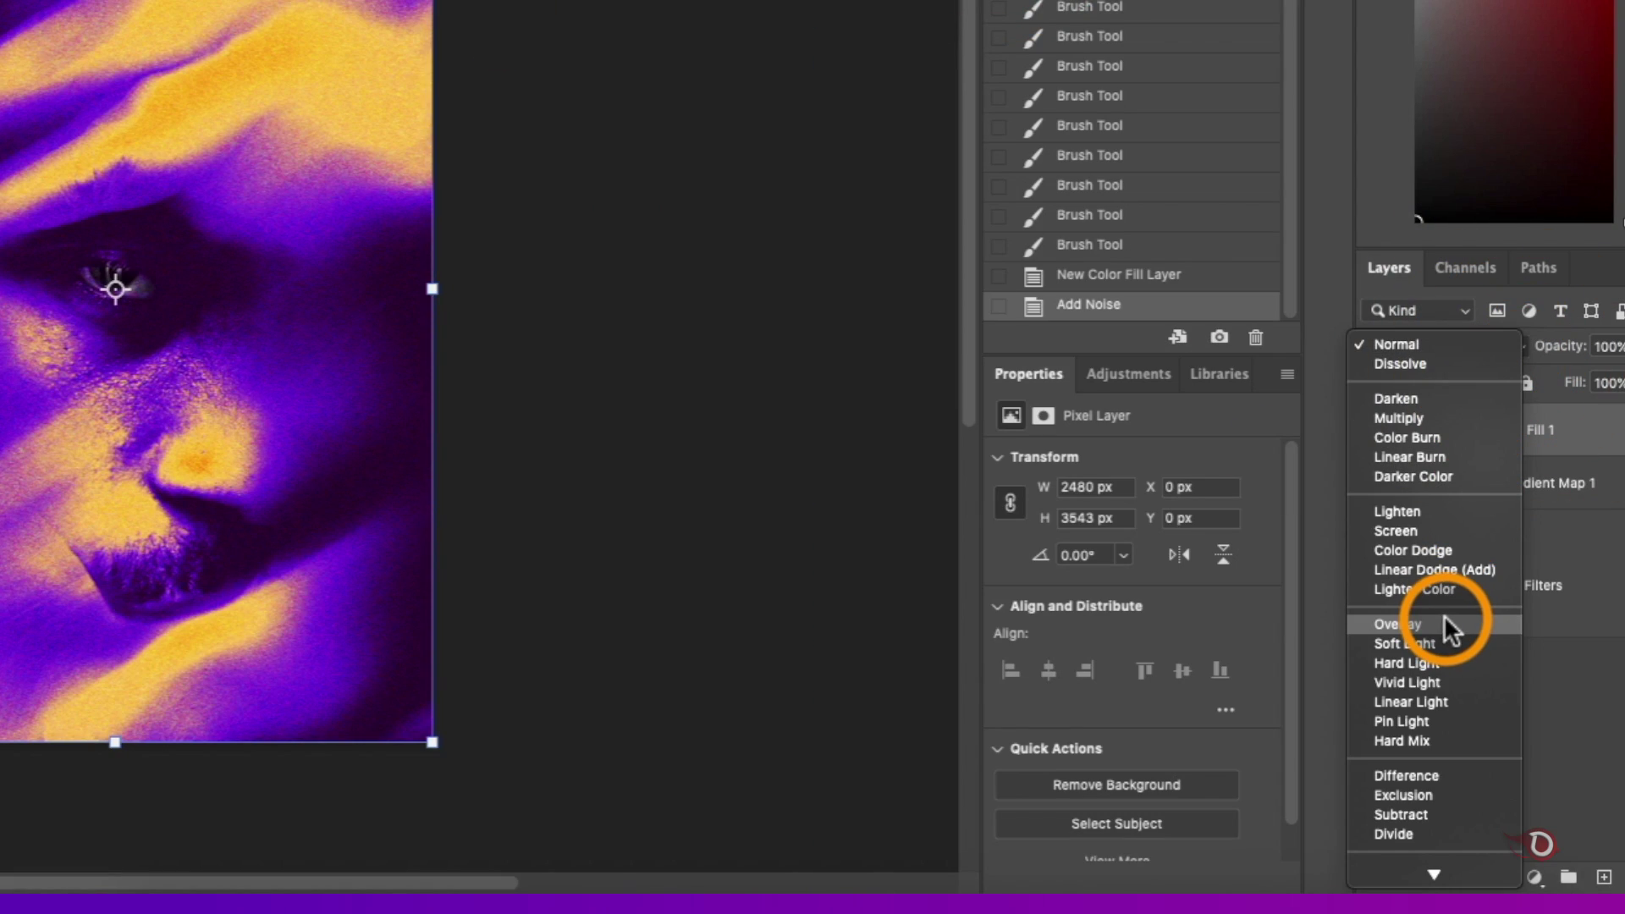
pyautogui.click(1444, 622)
pyautogui.scroll(3, 745, 518)
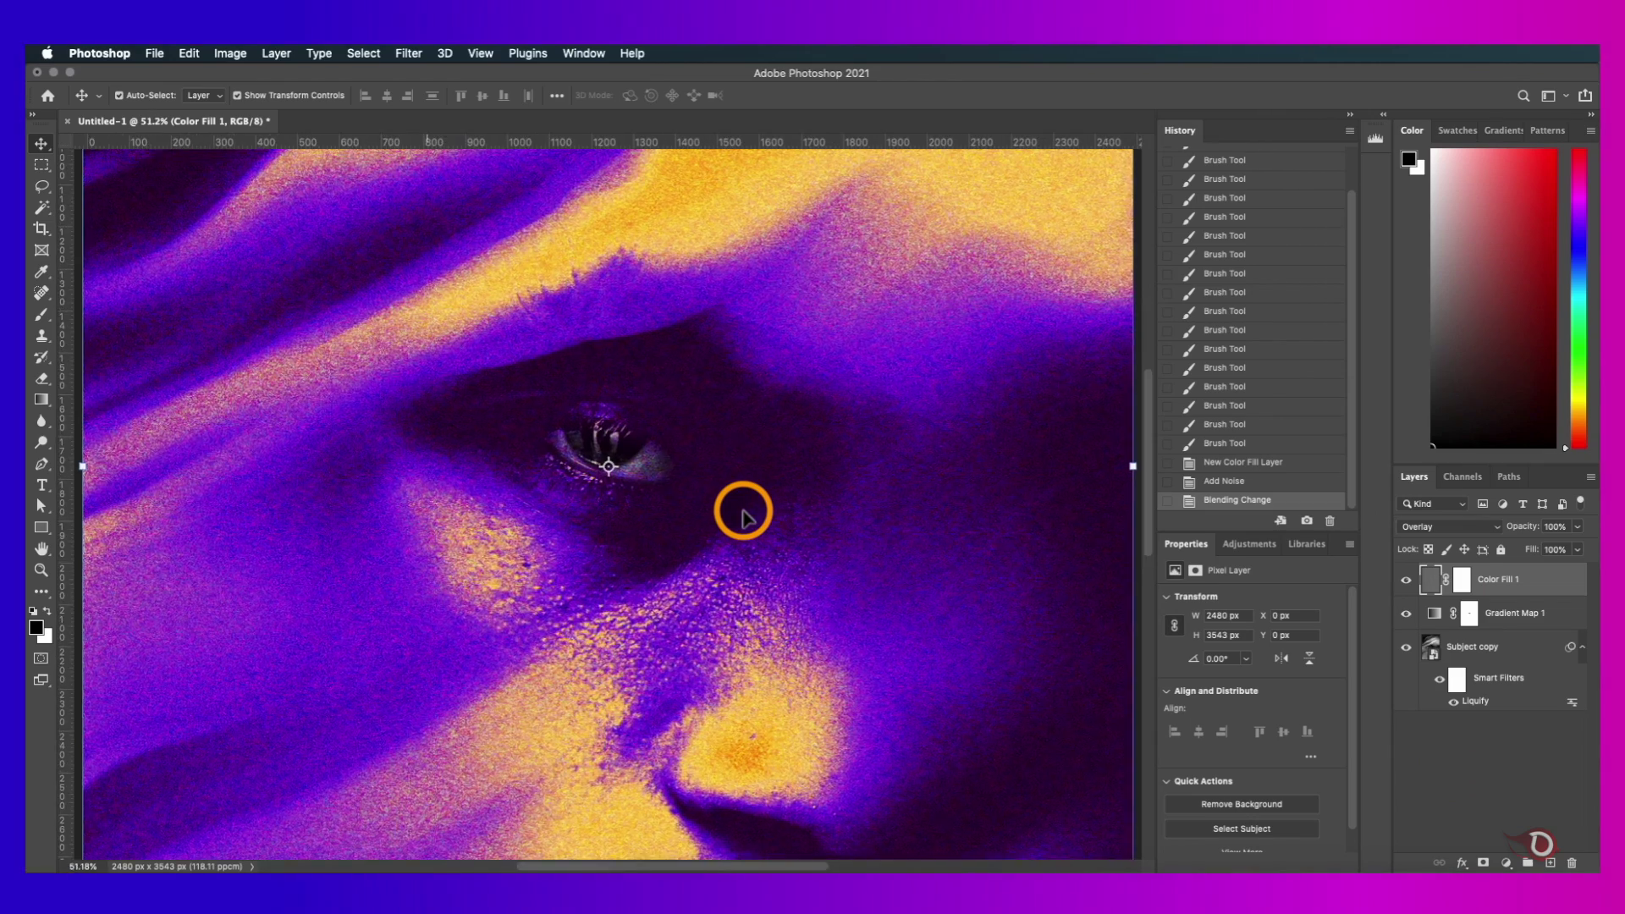
pyautogui.scroll(-5, 743, 511)
pyautogui.scroll(2, 744, 511)
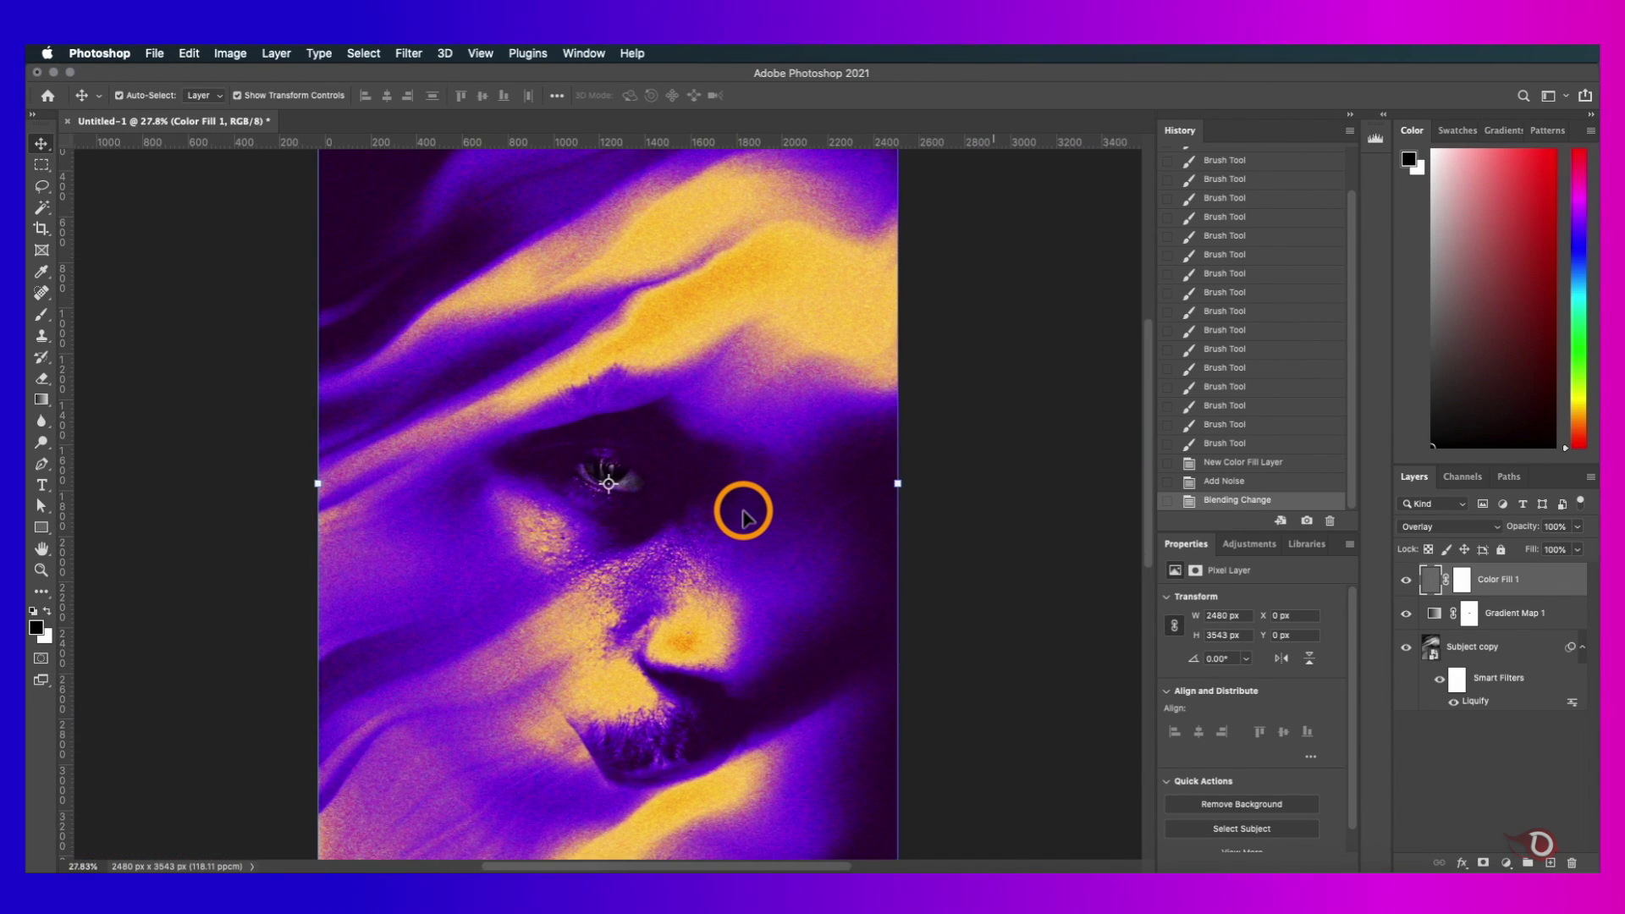
pyautogui.scroll(-1, 743, 516)
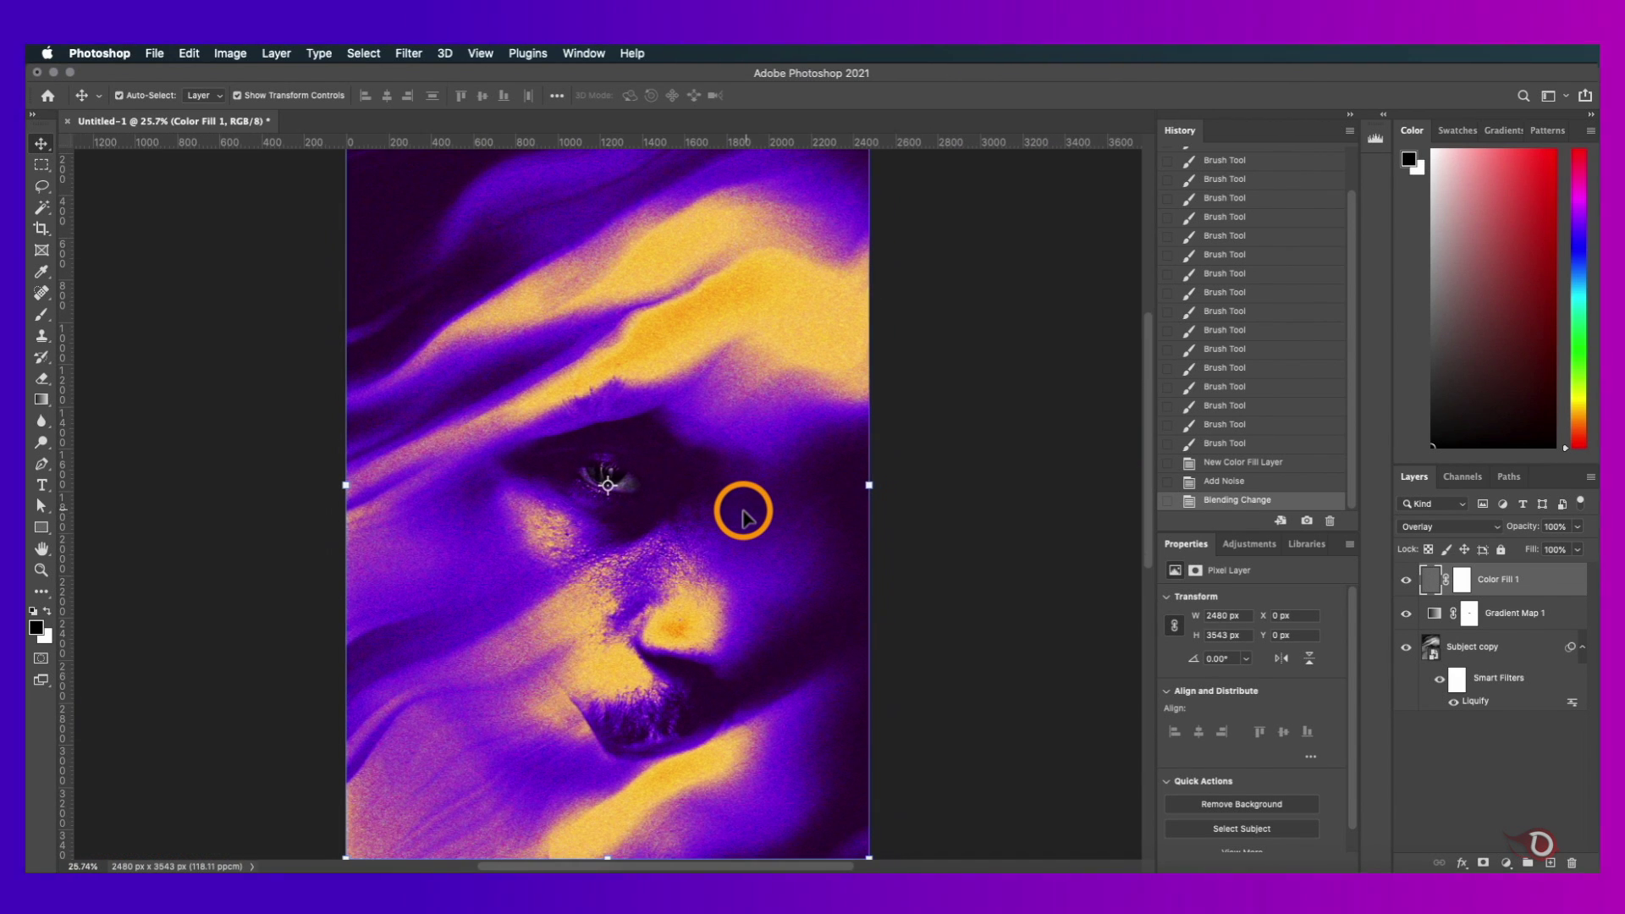
pyautogui.moveTo(1524, 533); pyautogui.dragTo(1520, 534)
pyautogui.click(919, 620)
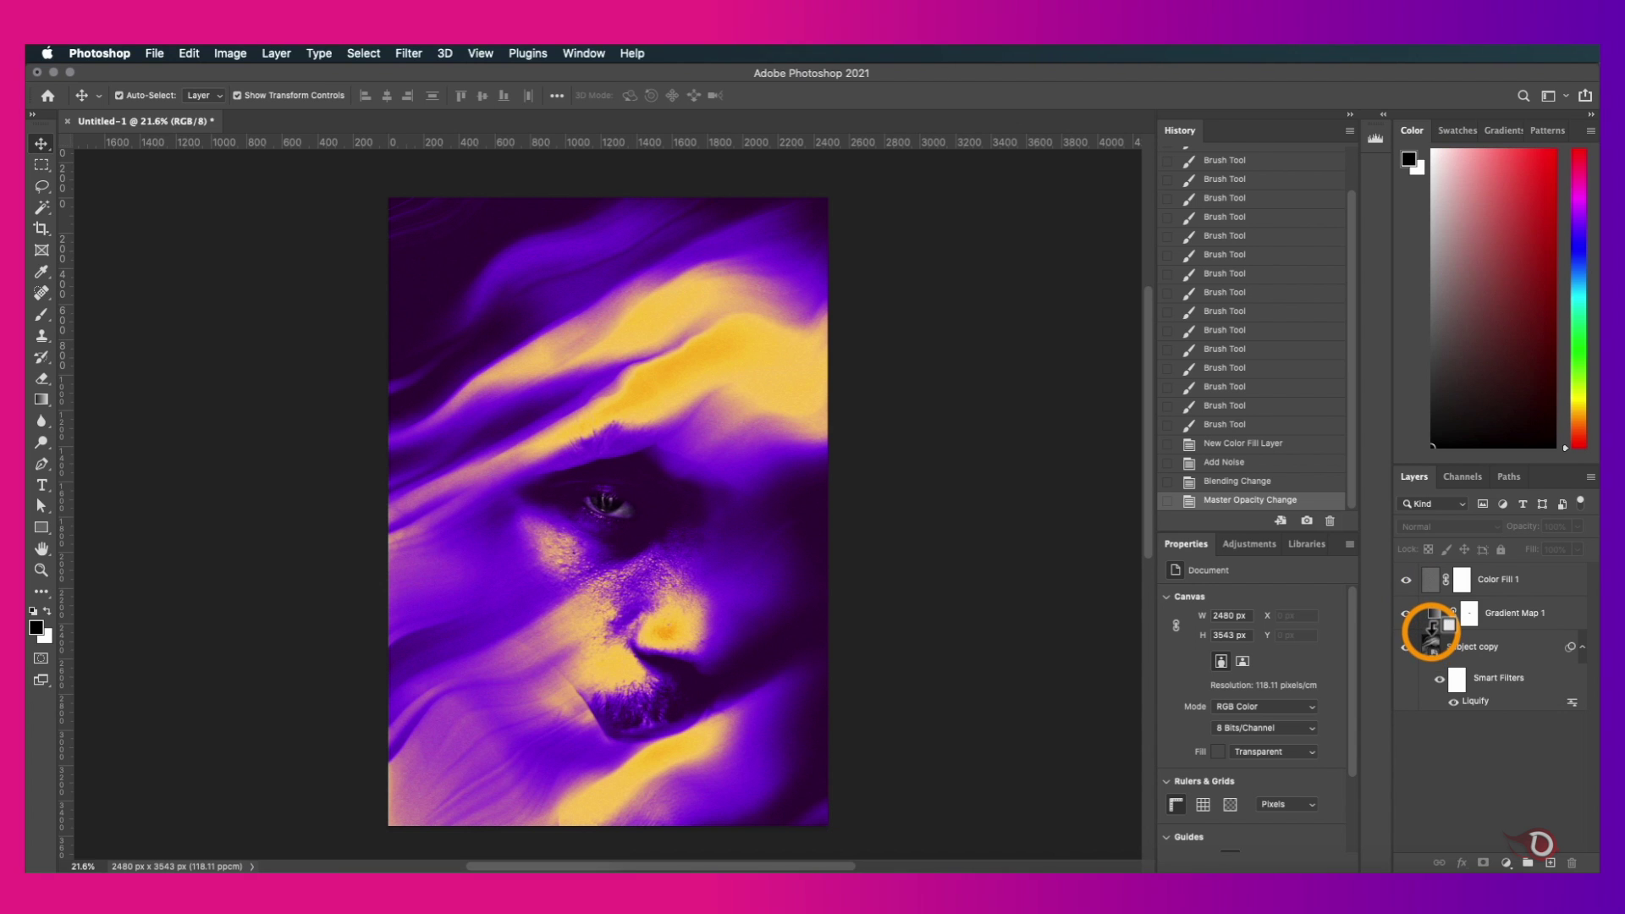
# - Clip the gradient map to the Subject copy layer and raise the noise layer's opacity to 50%
pyautogui.keyDown('alt'); pyautogui.click(1430, 629); pyautogui.keyUp('alt')
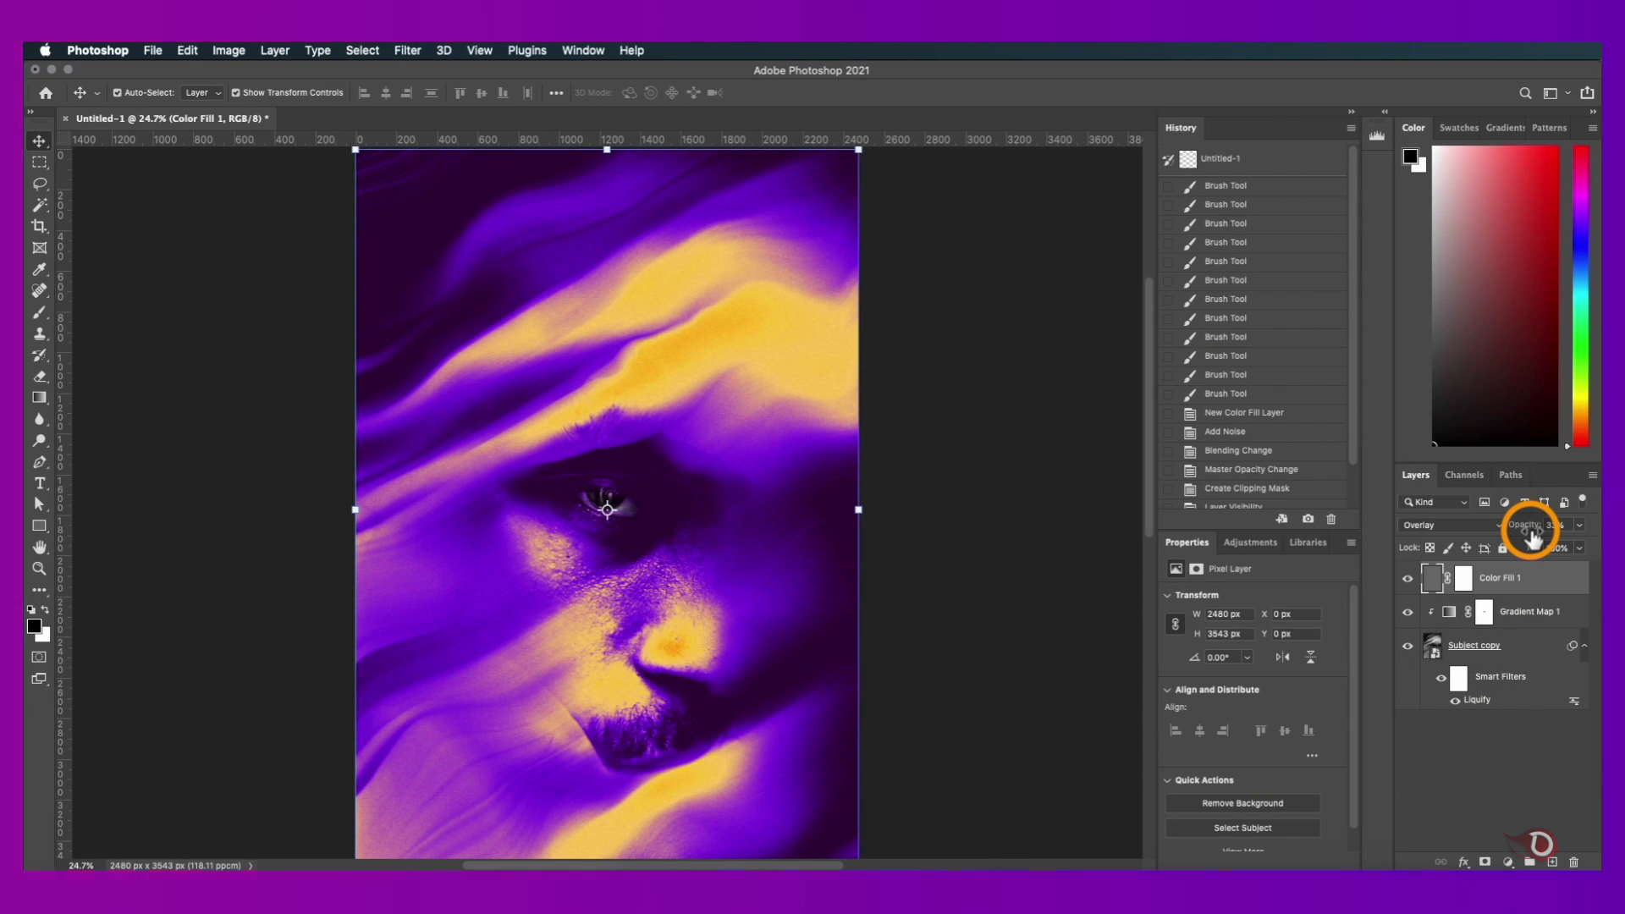
pyautogui.moveTo(1534, 538); pyautogui.dragTo(1536, 533)
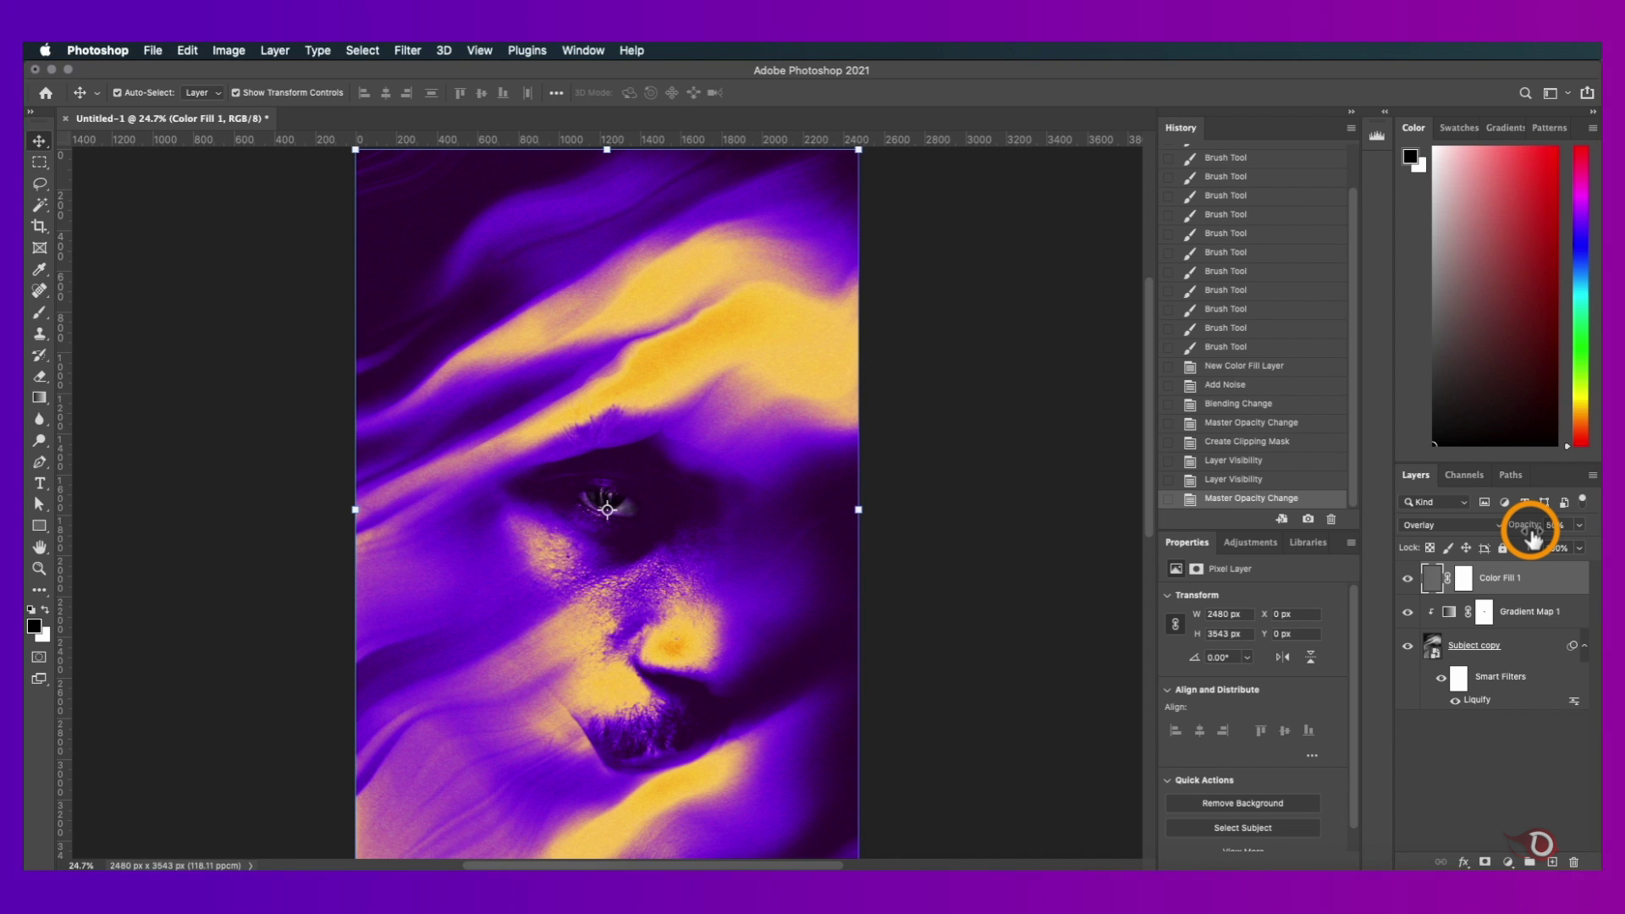
pyautogui.click(929, 529)
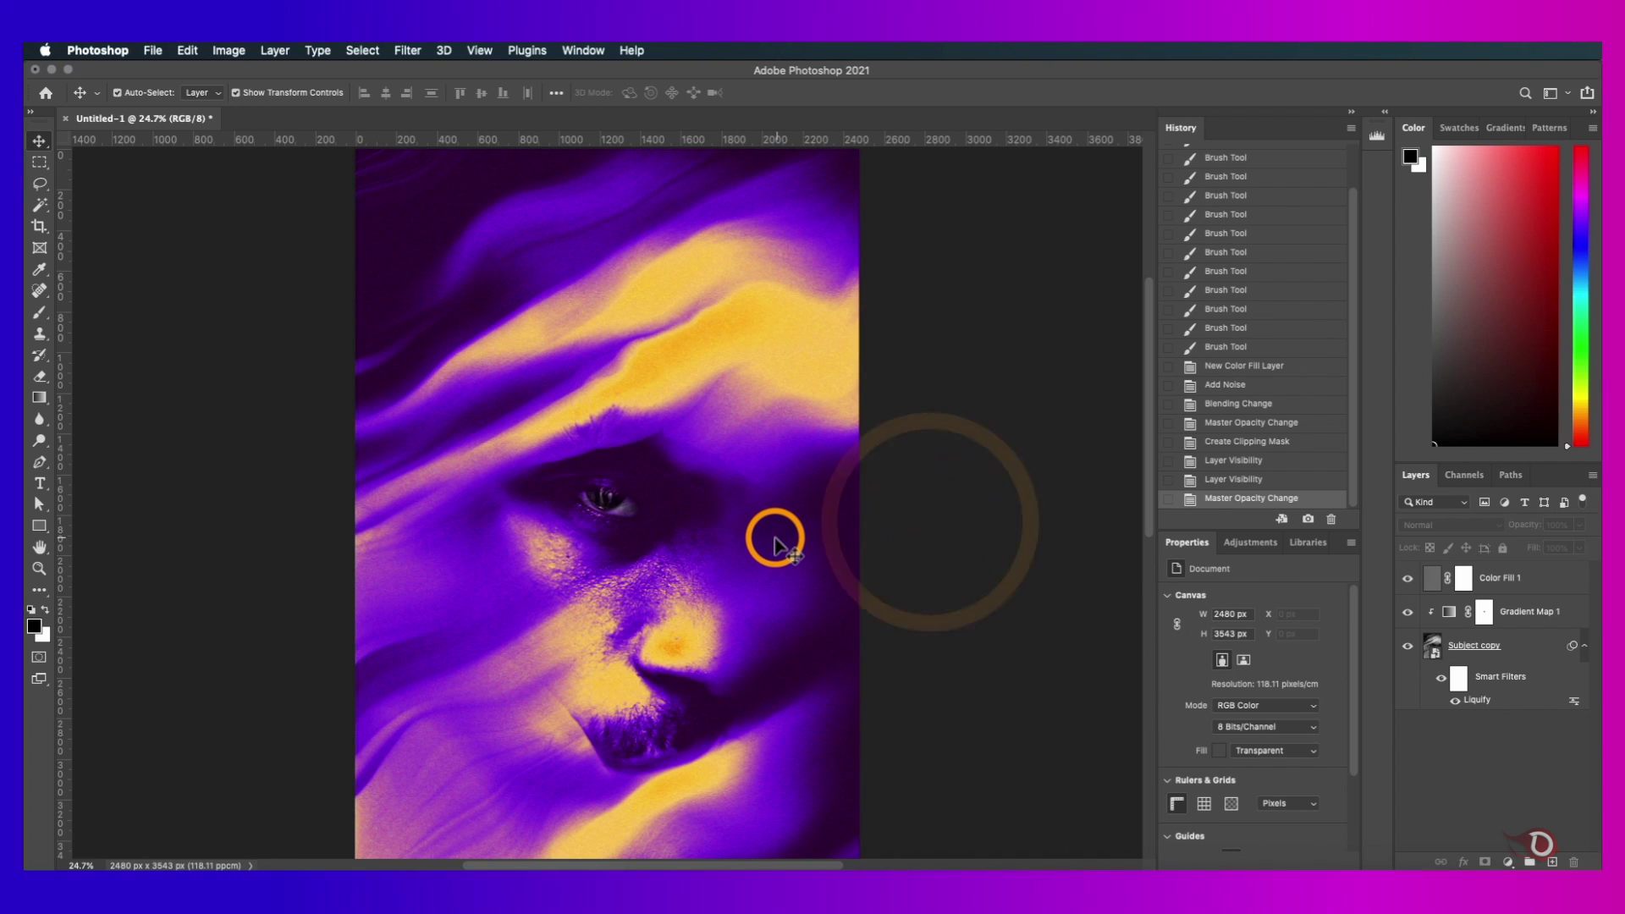
pyautogui.scroll(-2, 772, 536)
pyautogui.scroll(1, 775, 542)
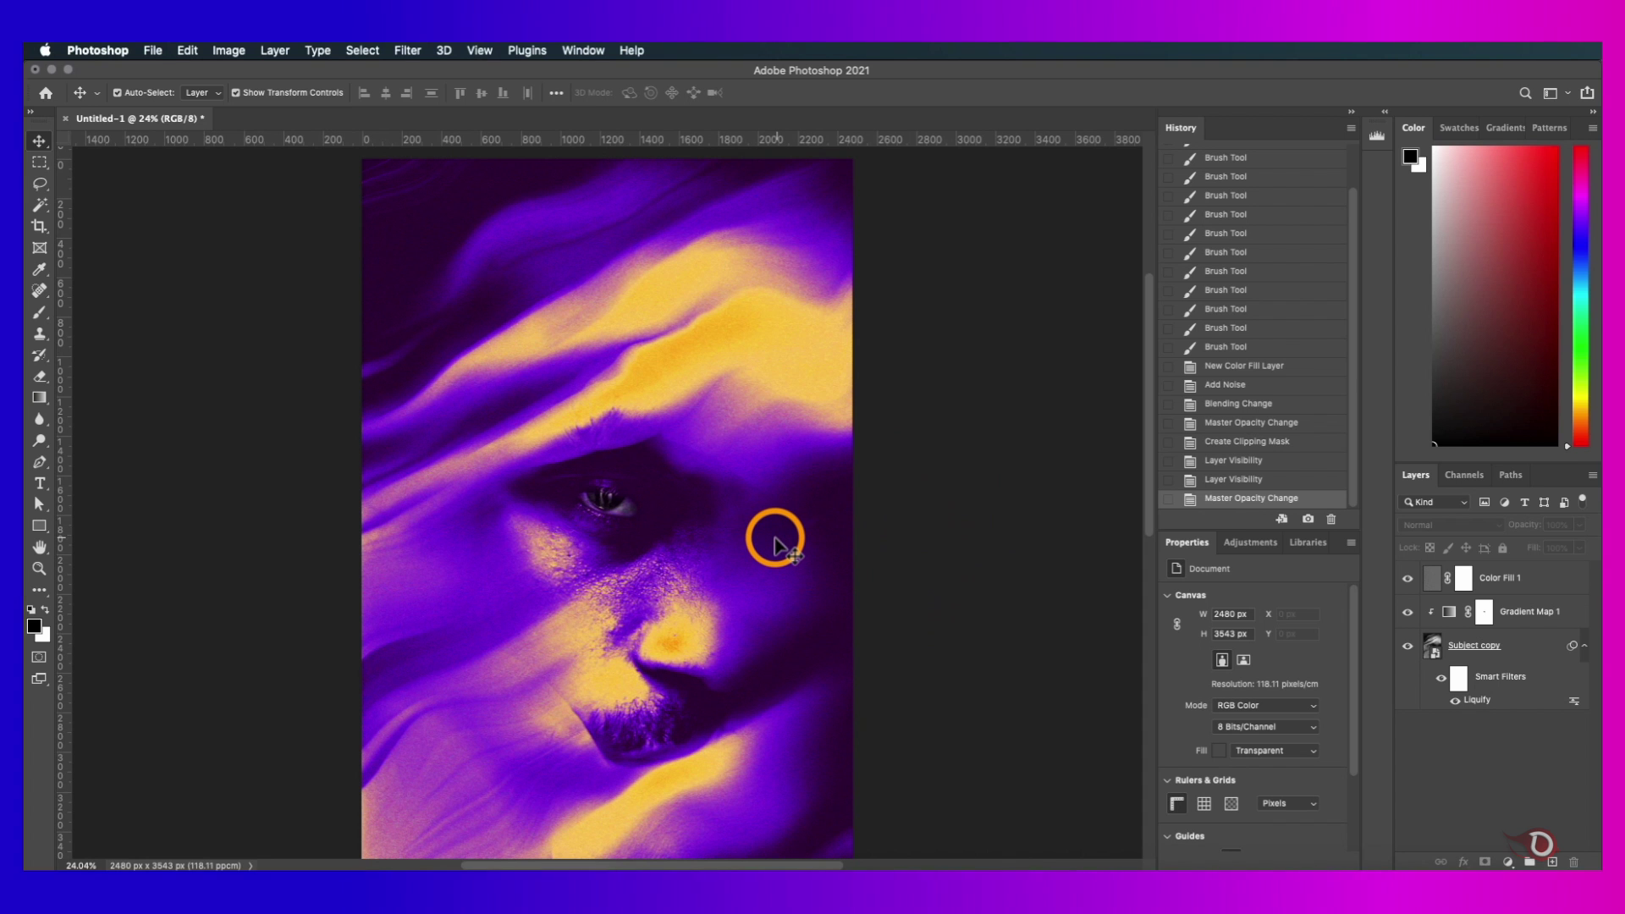
pyautogui.scroll(1, 775, 542)
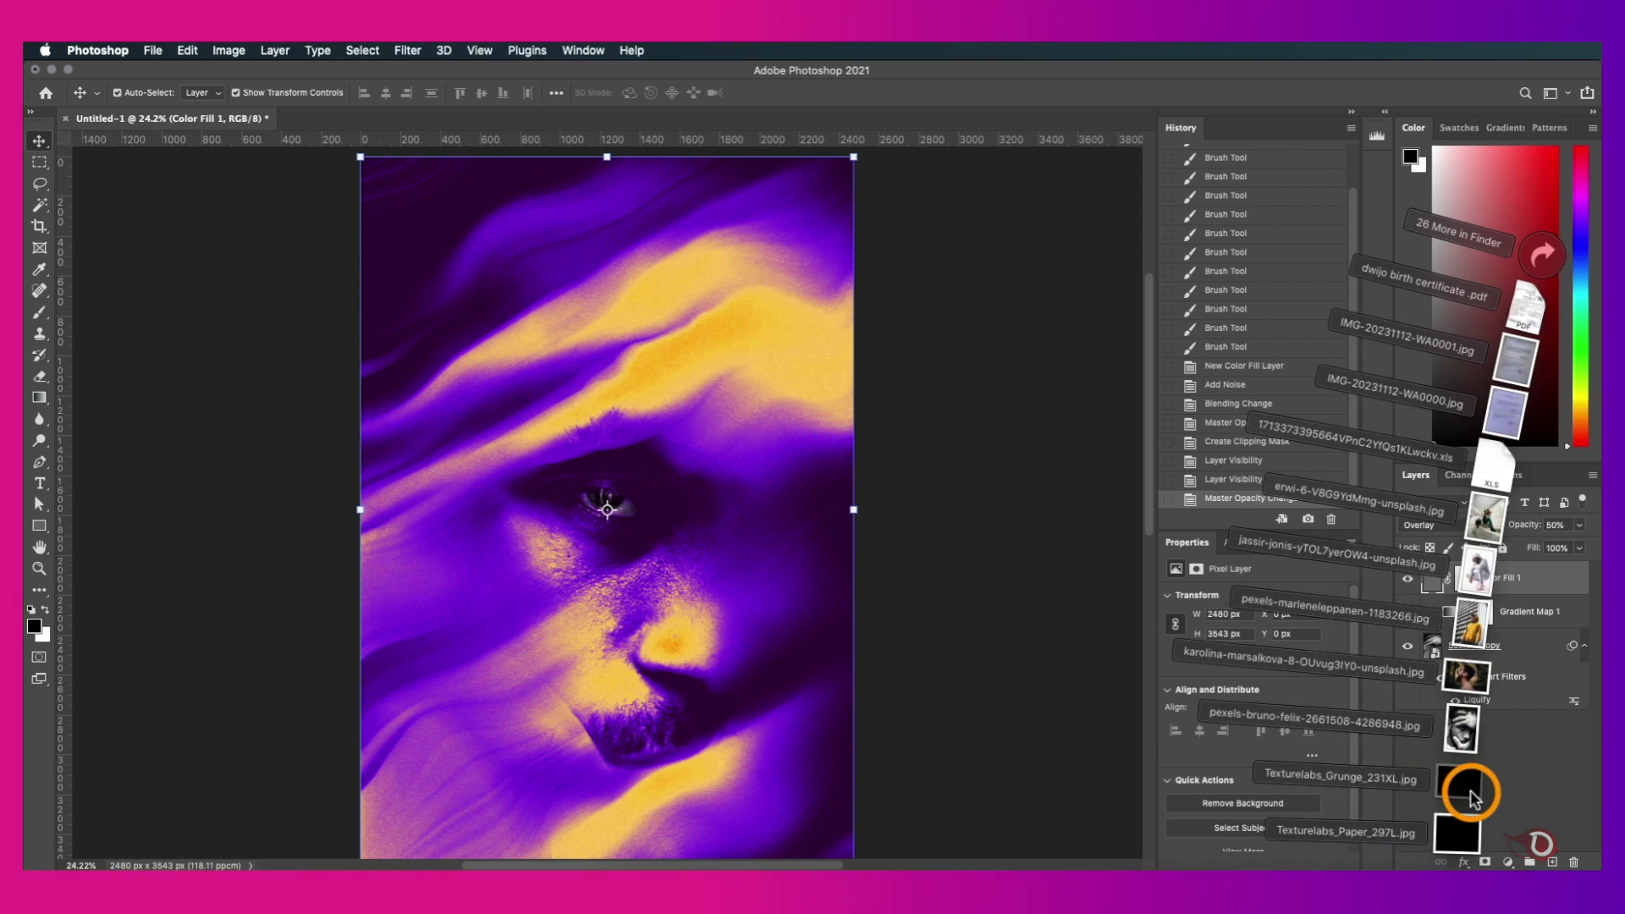
# - Place the Texturelabs_Grunge_231XL image on the poster, rotated 90° and enlarged to cover the whole canvas
pyautogui.moveTo(1471, 795); pyautogui.dragTo(599, 562)
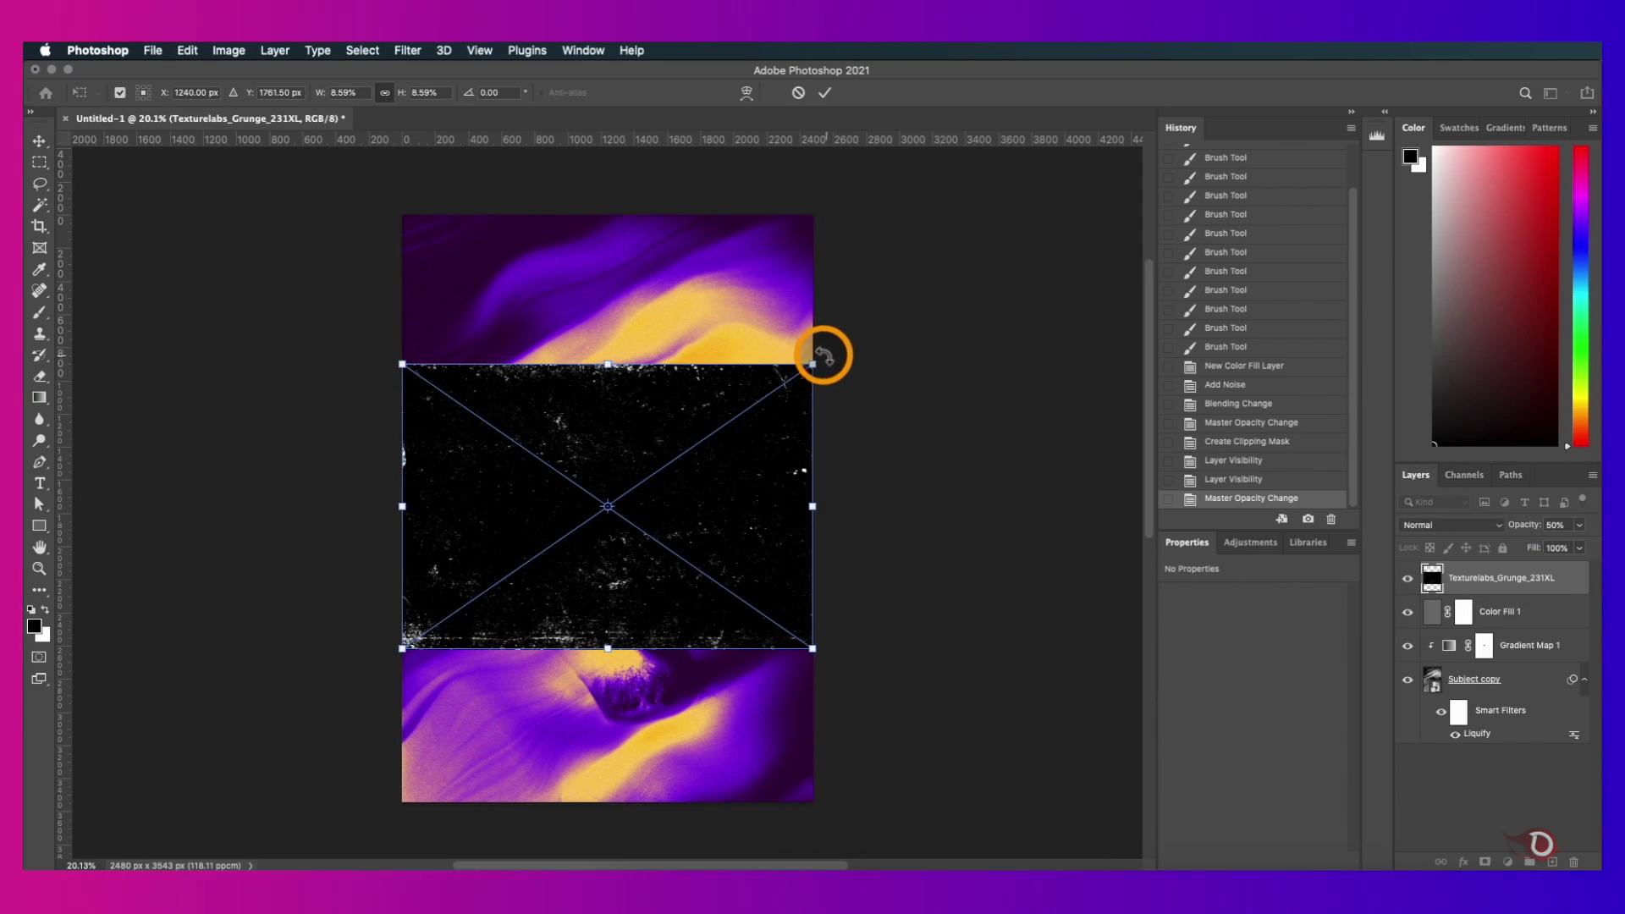
pyautogui.moveTo(825, 355); pyautogui.dragTo(774, 738)
pyautogui.scroll(1, 723, 529)
pyautogui.moveTo(761, 507); pyautogui.dragTo(834, 529)
pyautogui.click(824, 92)
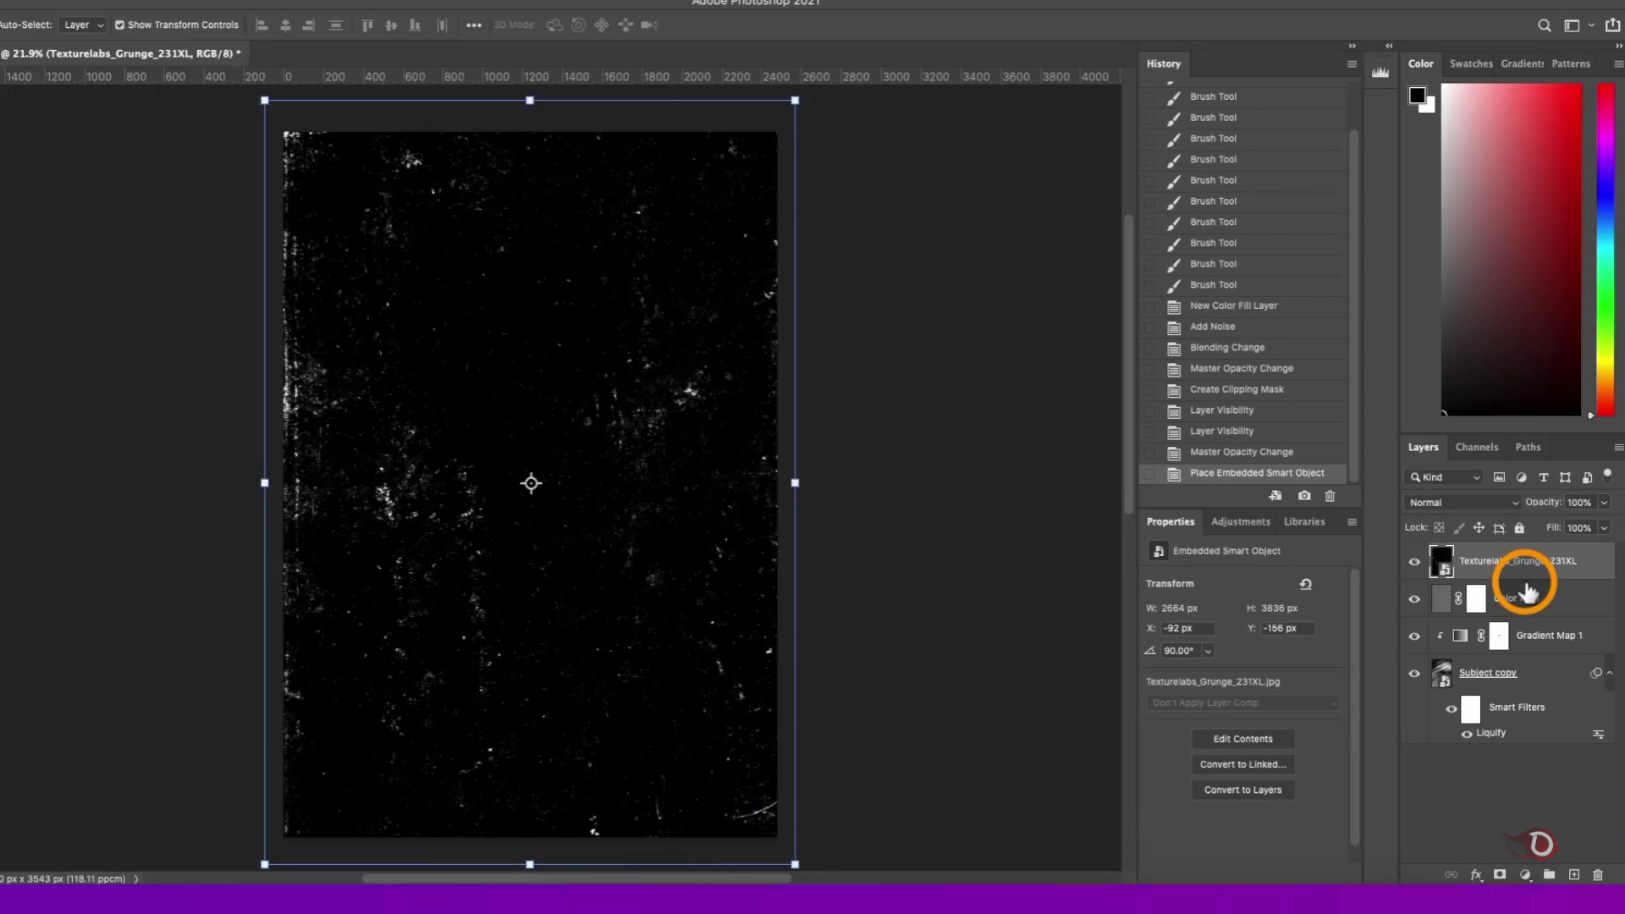
# - Set the grunge texture layer's blend mode to Screen and its opacity to 61%
pyautogui.click(1460, 502)
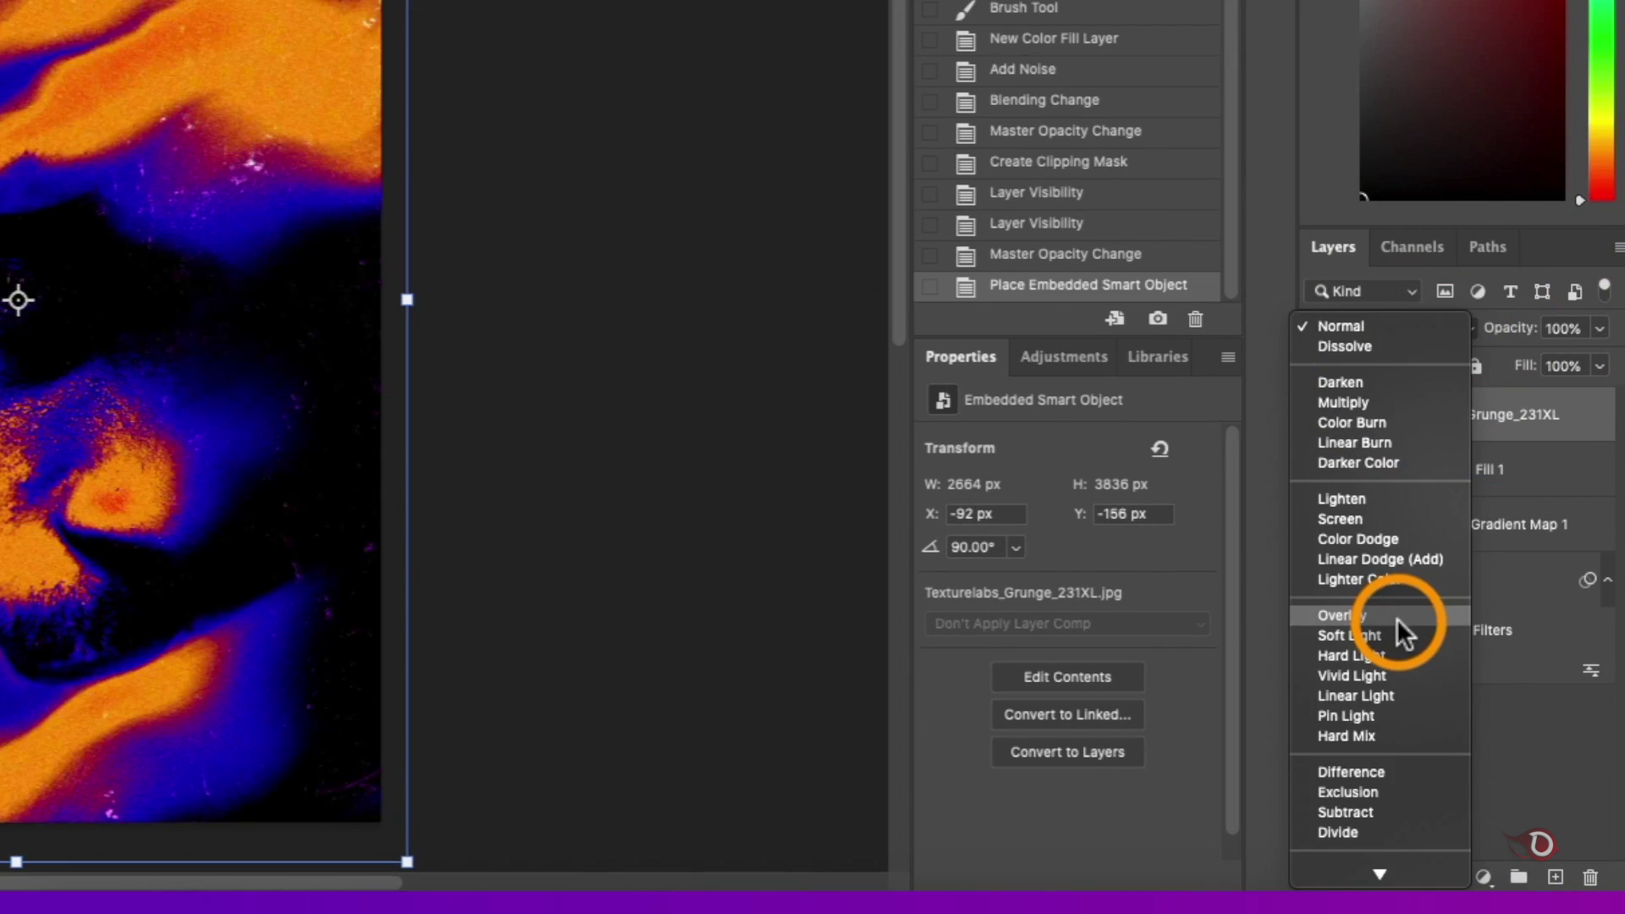
pyautogui.click(1485, 627)
pyautogui.moveTo(1533, 503); pyautogui.dragTo(1526, 536)
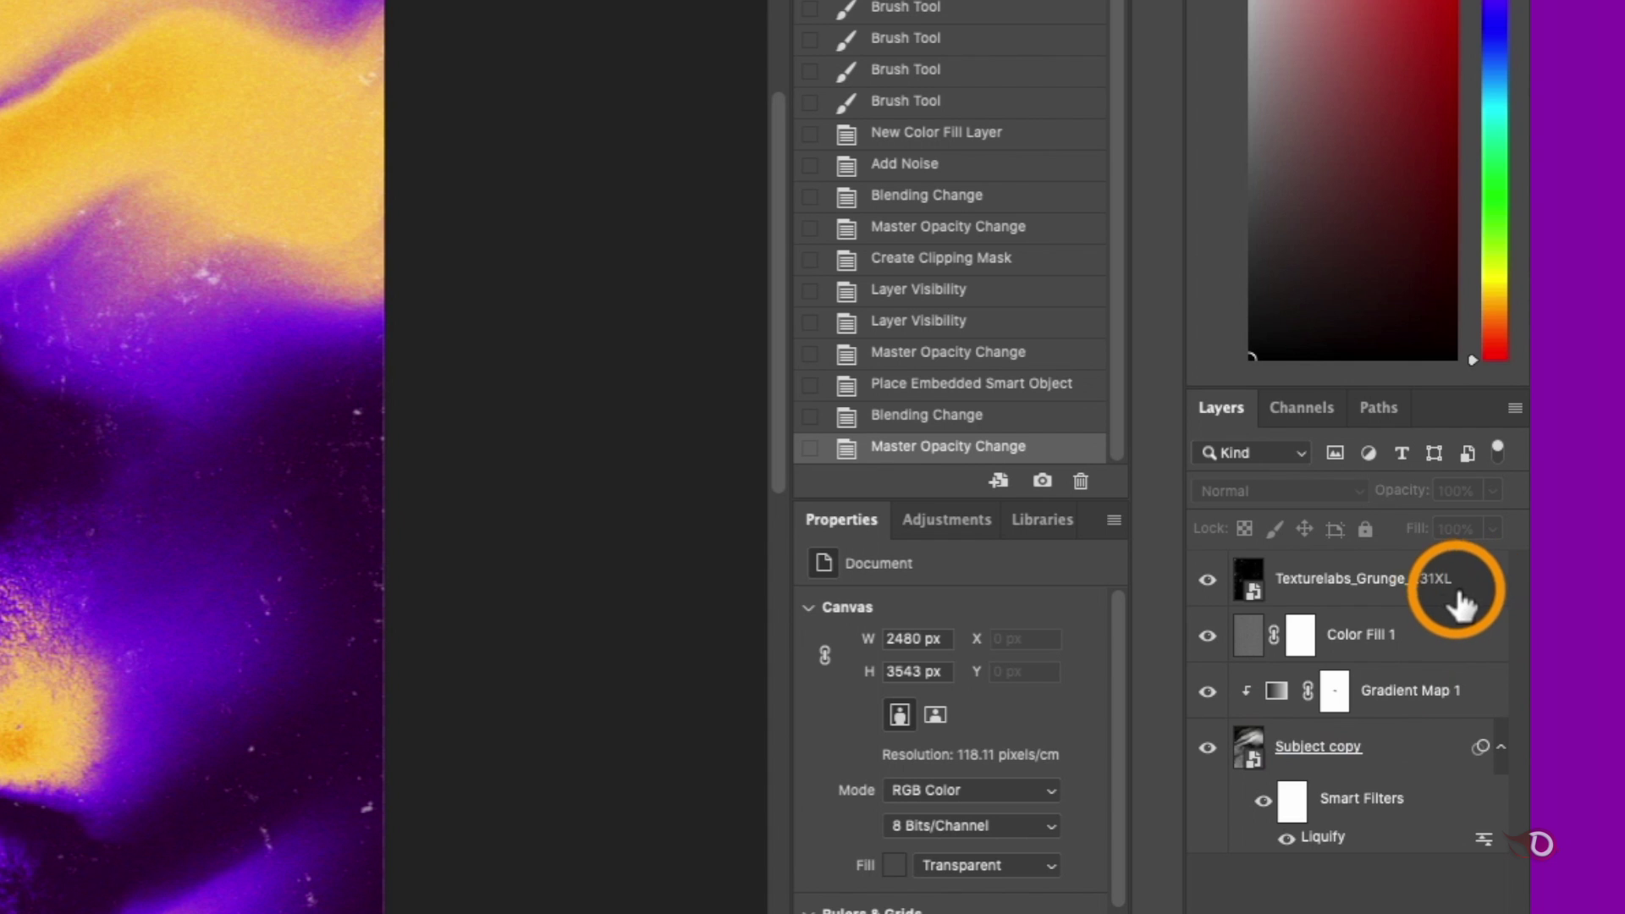
# - In the grunge layer's Blend If settings, split the This Layer white slider to 210 / 255
pyautogui.doubleClick(1458, 594)
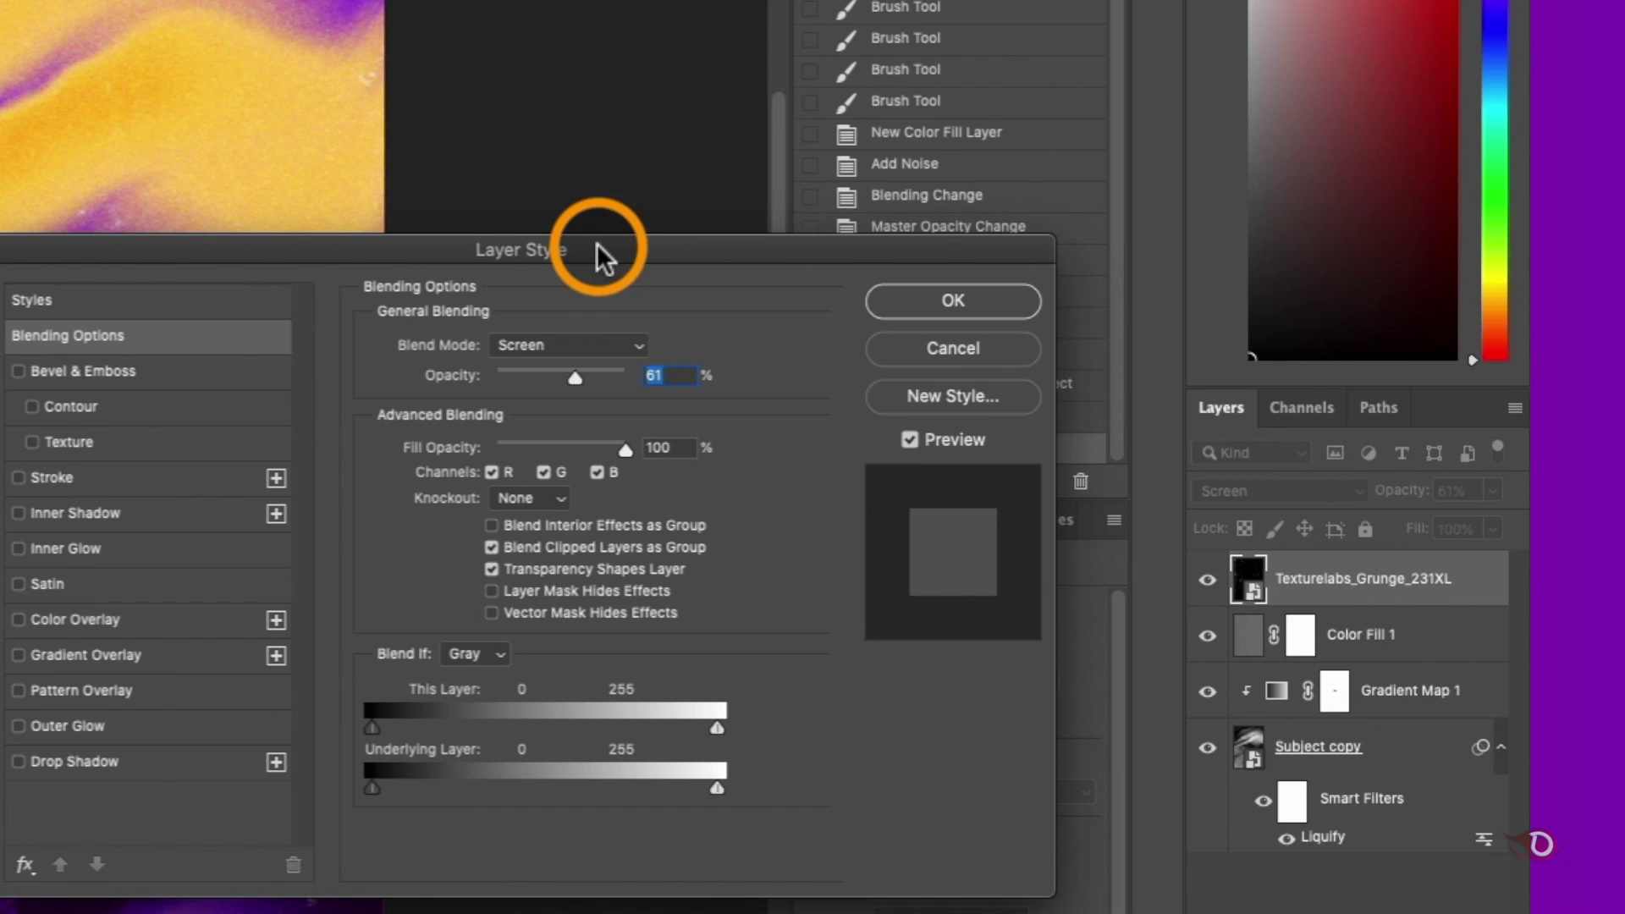
pyautogui.moveTo(599, 250); pyautogui.dragTo(617, 79)
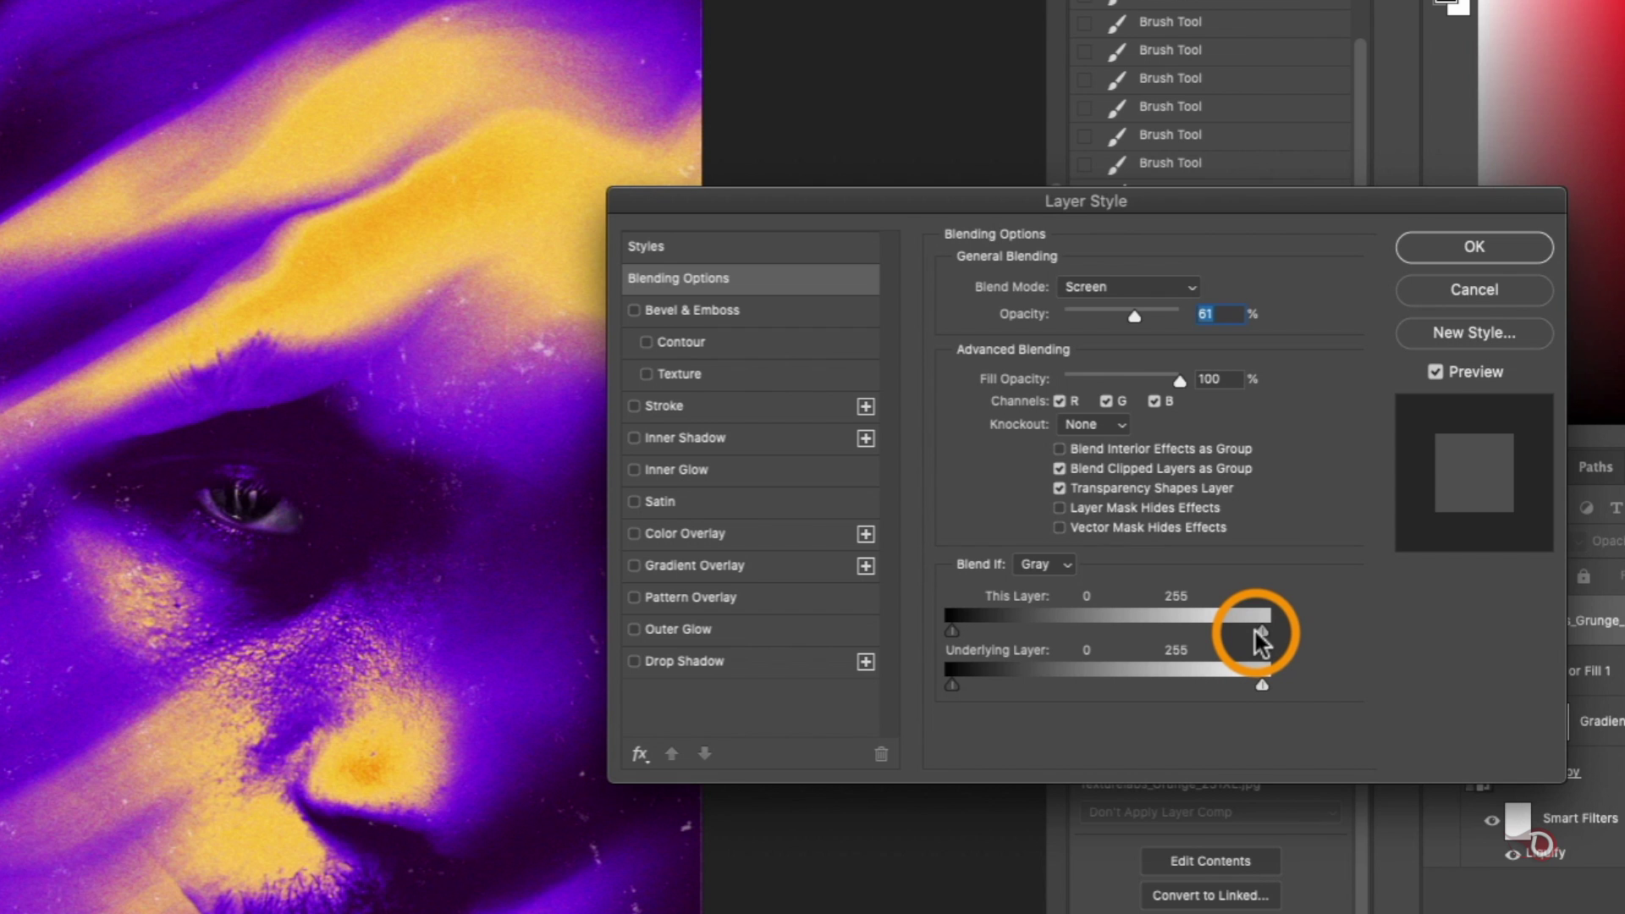
pyautogui.moveTo(1256, 628); pyautogui.dragTo(1199, 626)
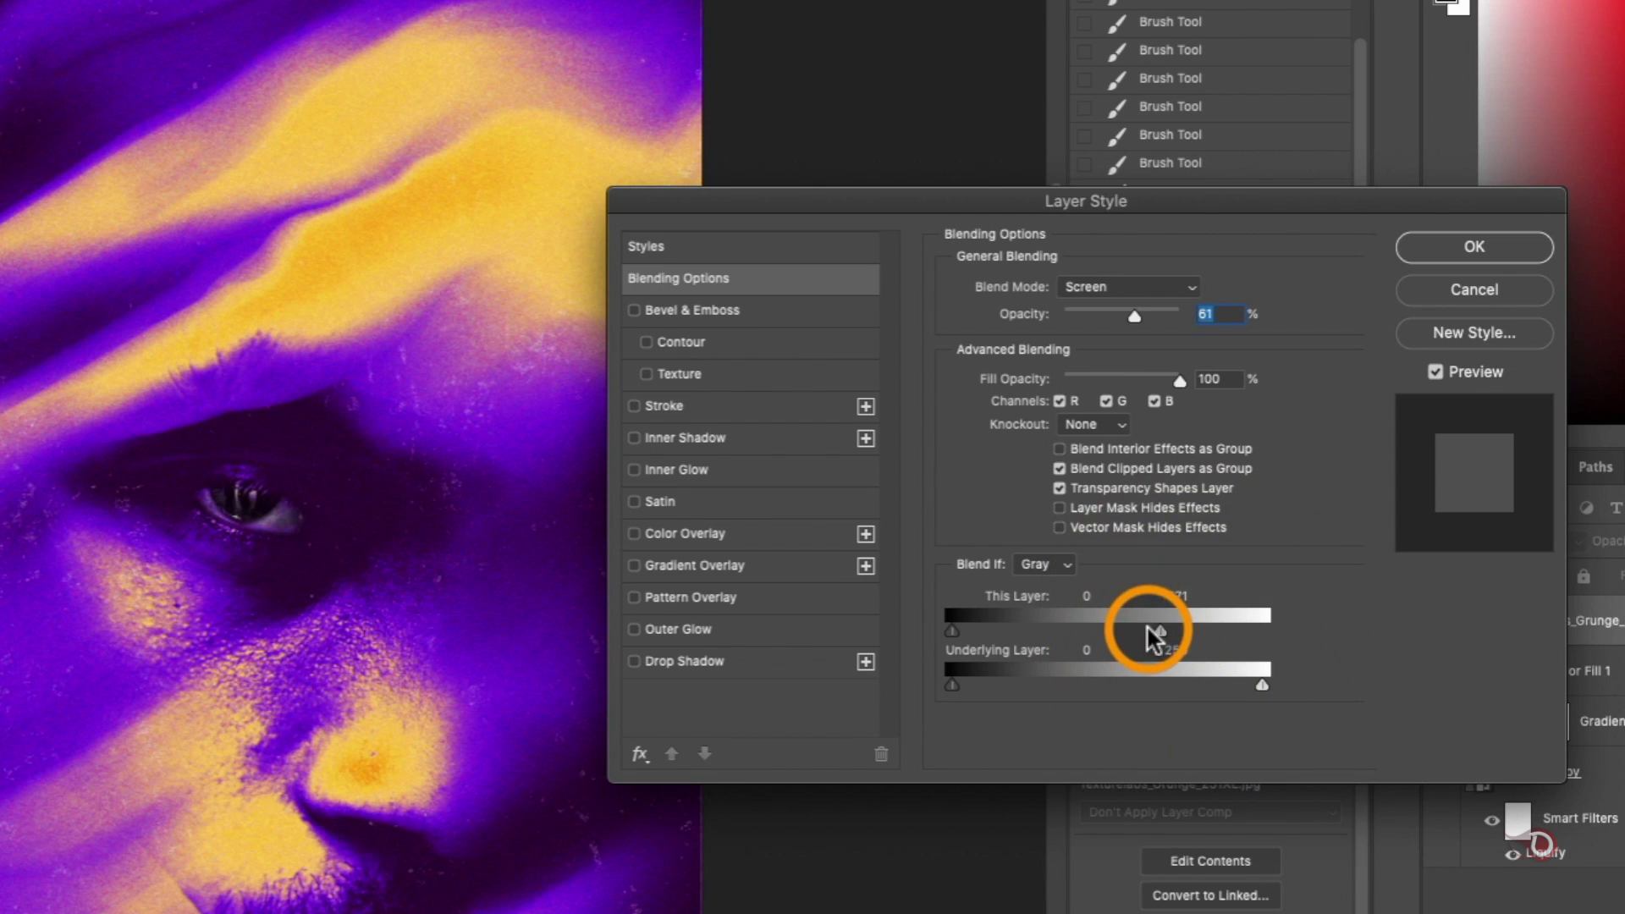
pyautogui.moveTo(1183, 627); pyautogui.dragTo(1300, 636)
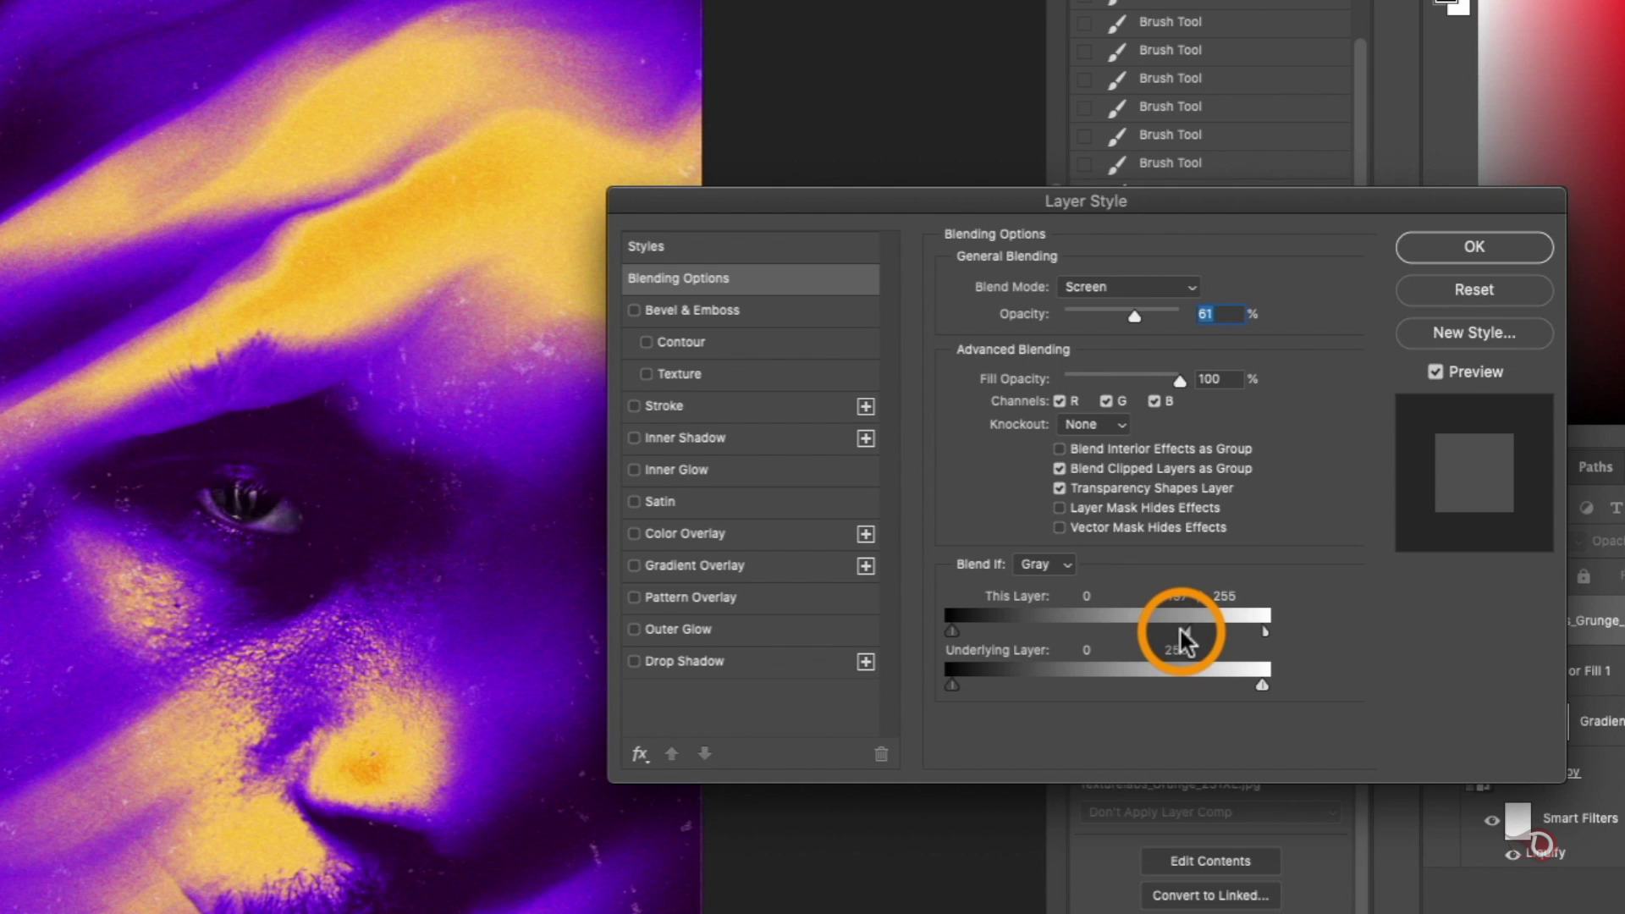
pyautogui.moveTo(1197, 628)
pyautogui.mouseDown()
pyautogui.moveTo(1231, 635)
pyautogui.moveTo(1195, 632)
pyautogui.mouseUp()
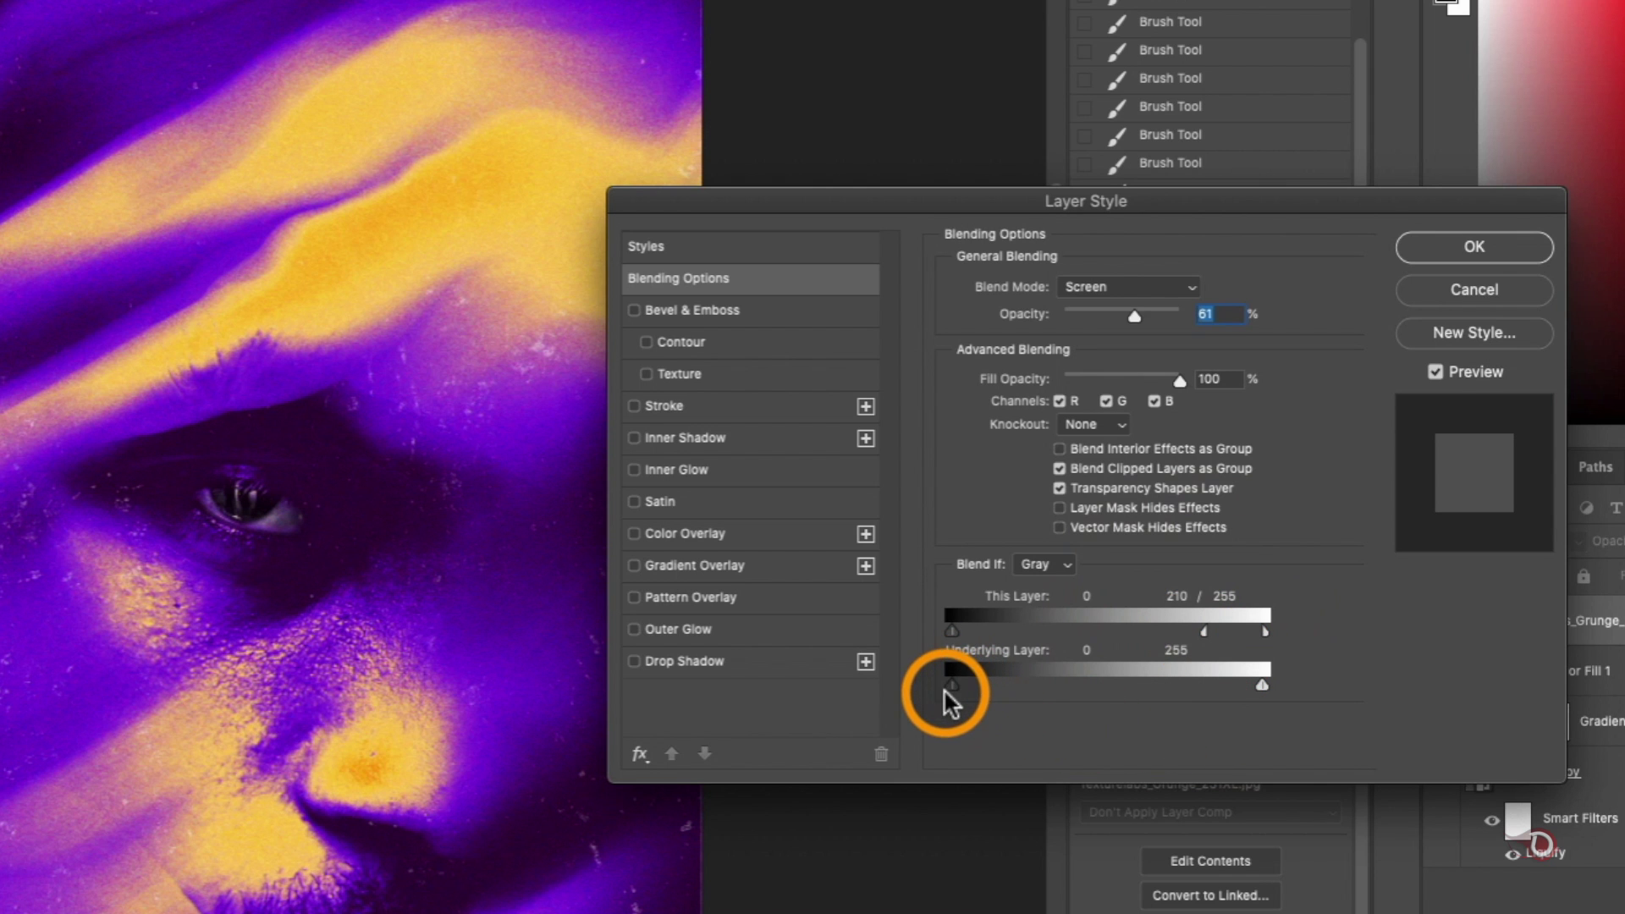
# - In the grunge layer's Blend If settings, split the Underlying Layer black slider to 0 / 34 and apply the settings
pyautogui.moveTo(945, 688); pyautogui.dragTo(1018, 689)
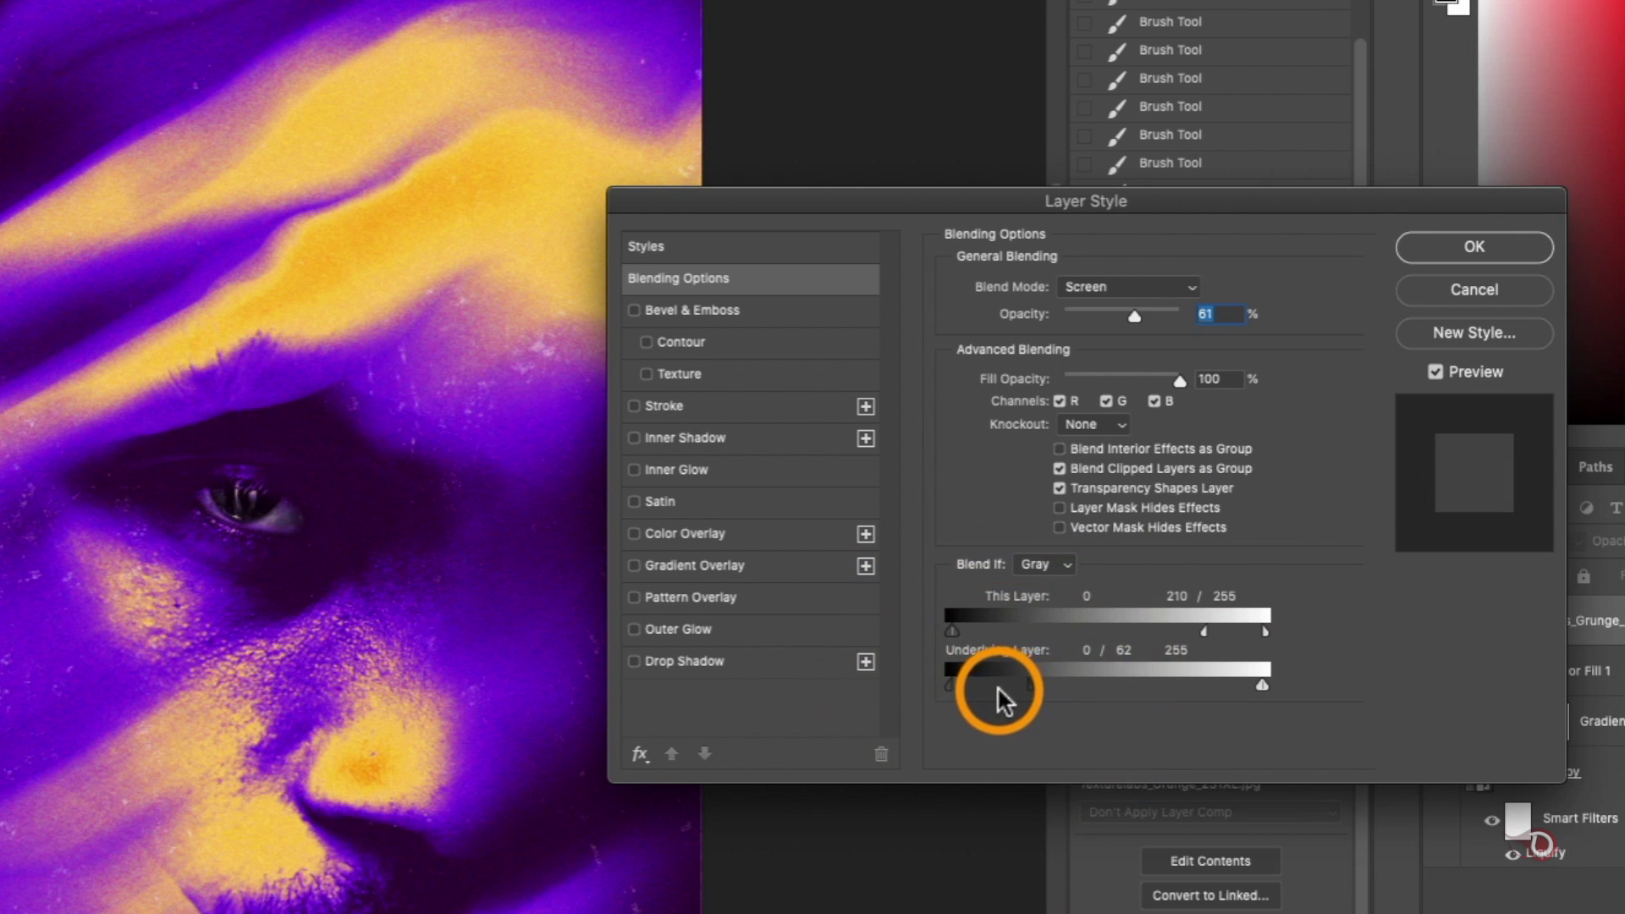
pyautogui.click(991, 688)
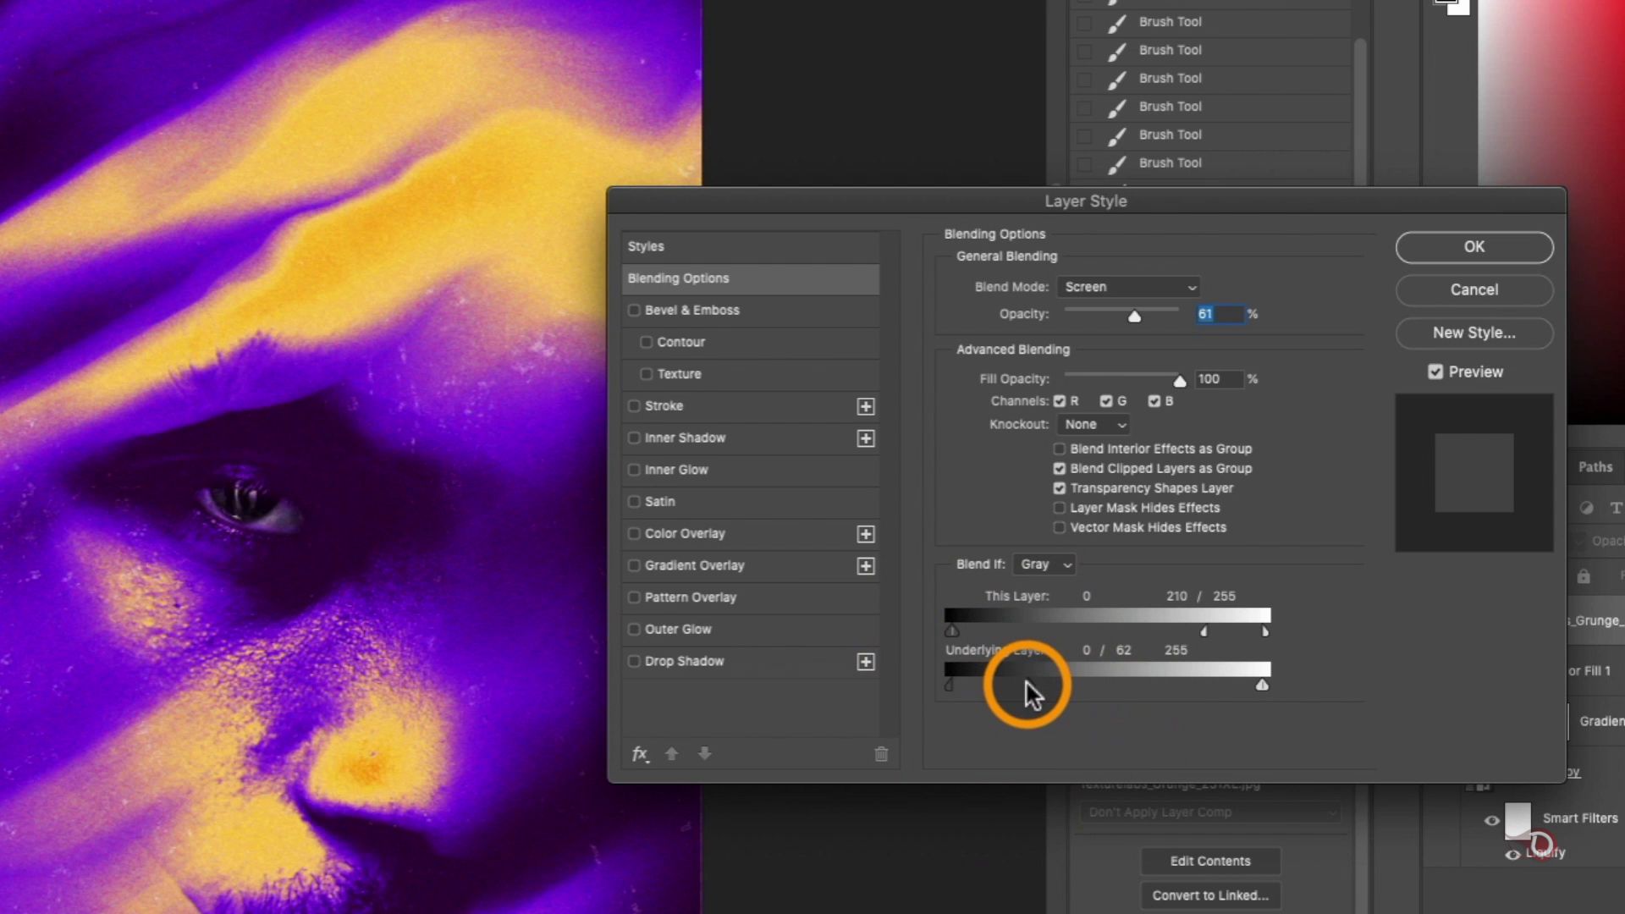
pyautogui.moveTo(1026, 682); pyautogui.dragTo(1015, 683)
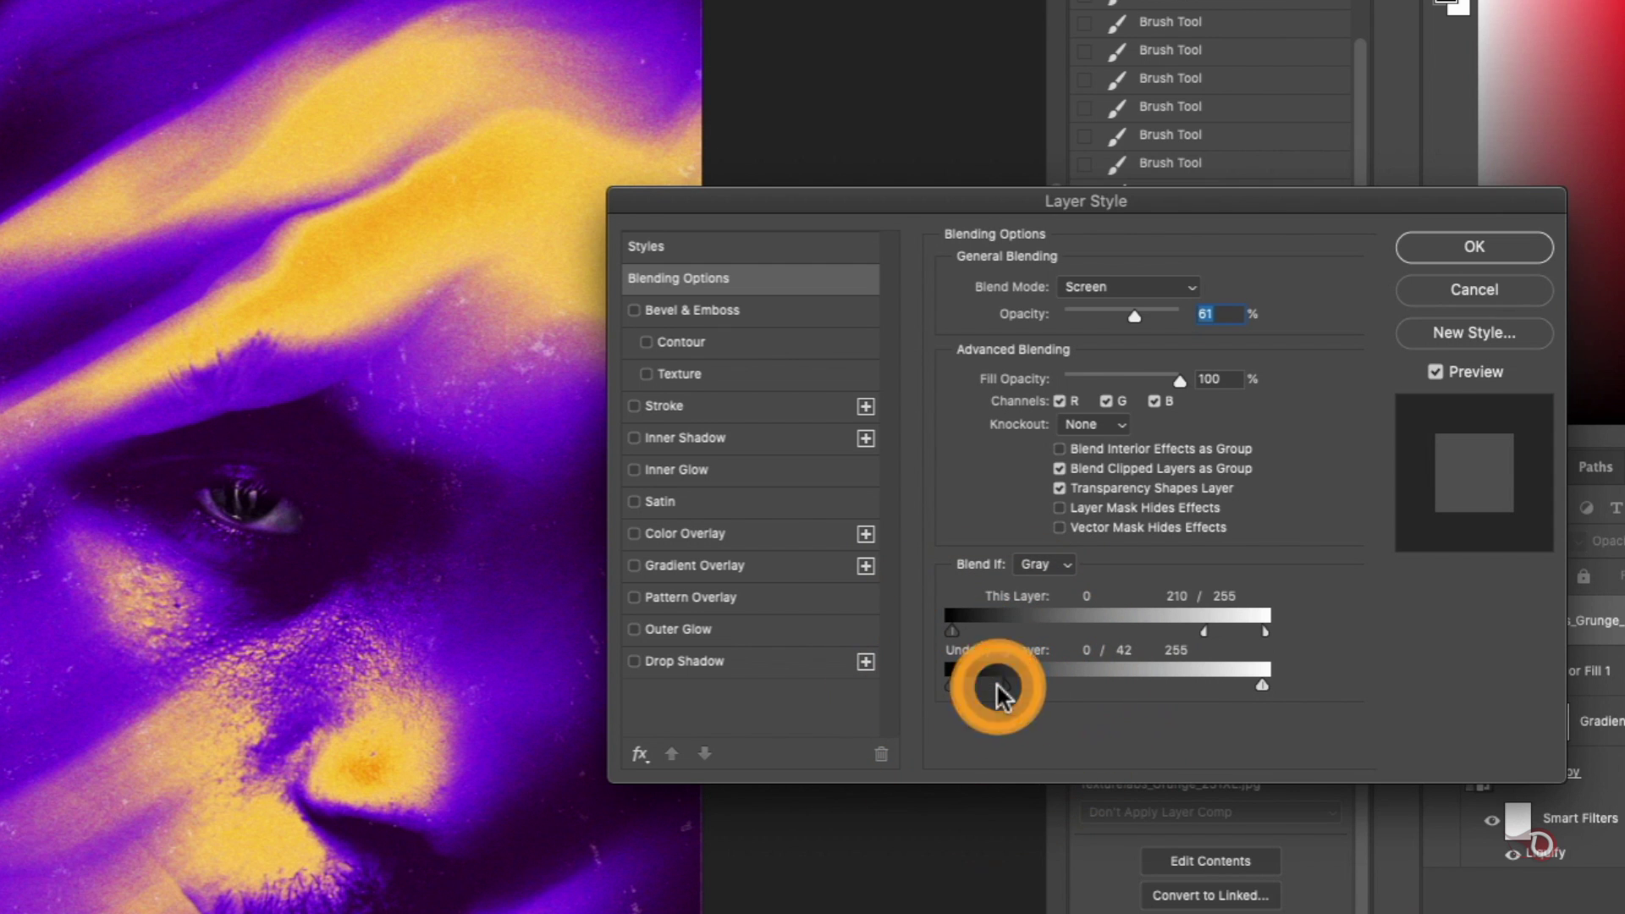
pyautogui.moveTo(999, 682); pyautogui.dragTo(987, 683)
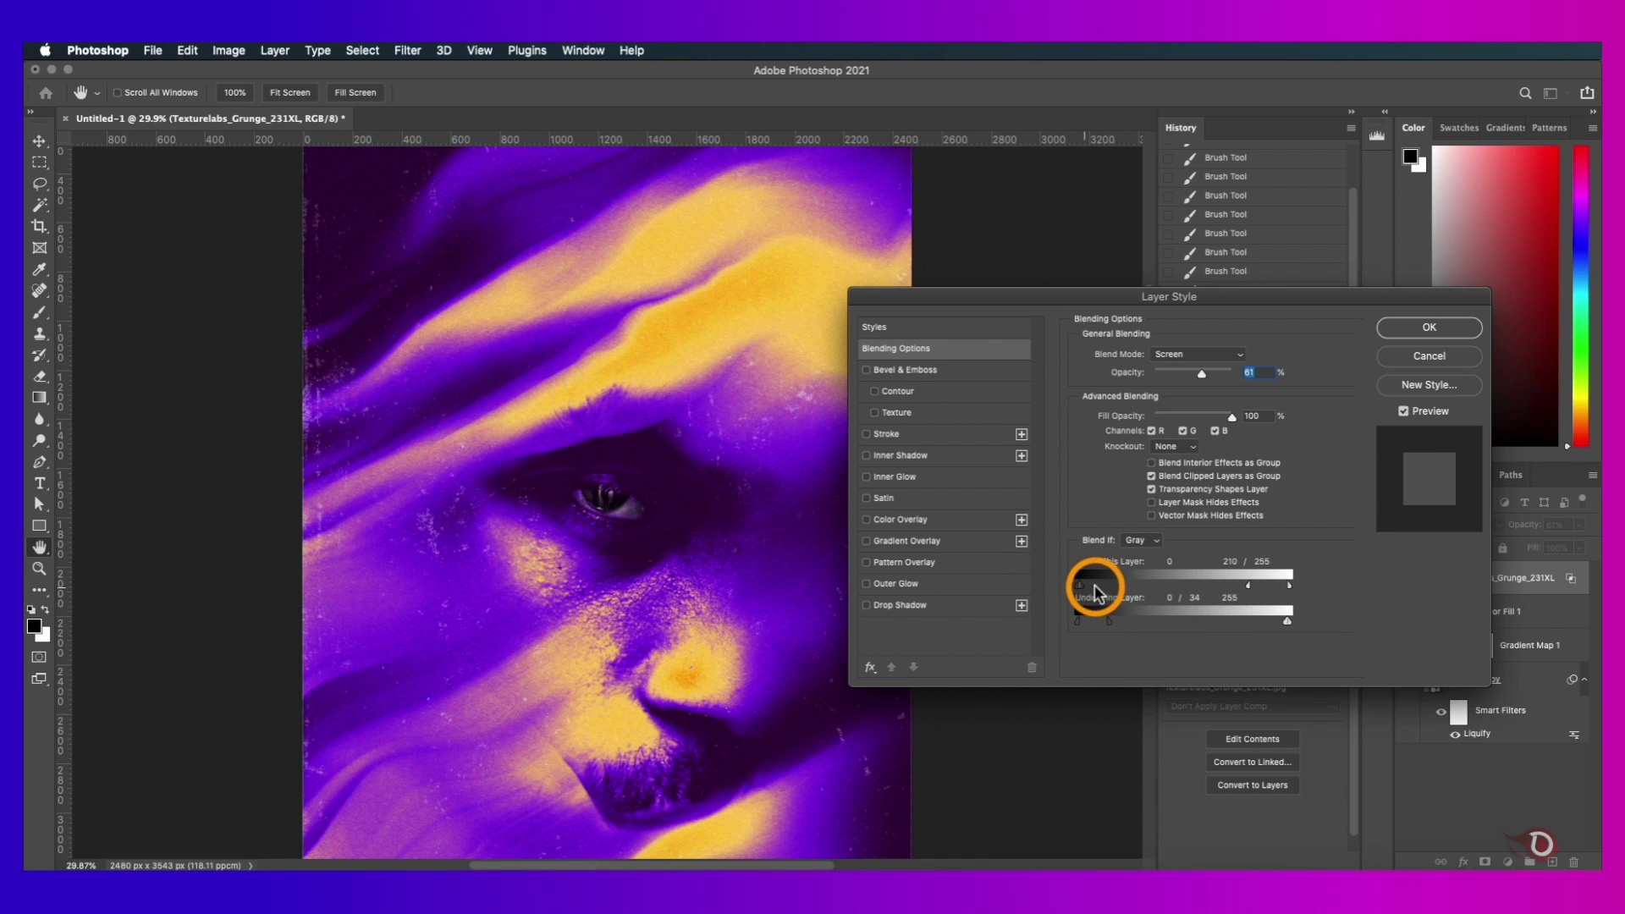
pyautogui.click(1403, 327)
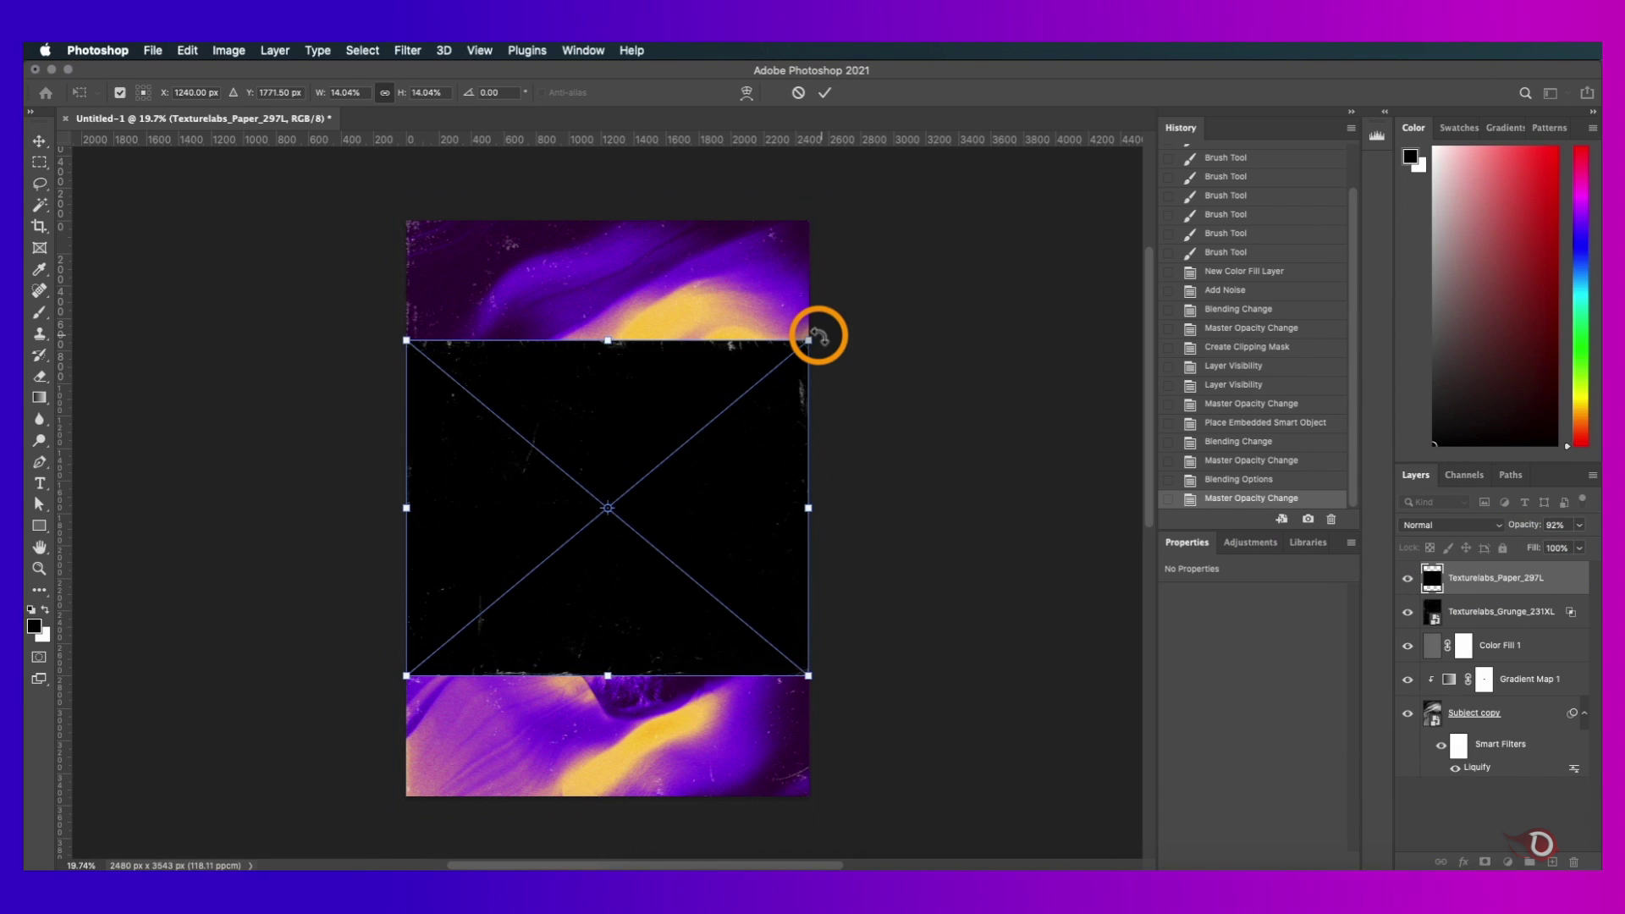
# - Place the Texturelabs_Paper_297L image on the poster, rotated 90°, and set its blend mode to Screen
pyautogui.moveTo(815, 334); pyautogui.dragTo(823, 509)
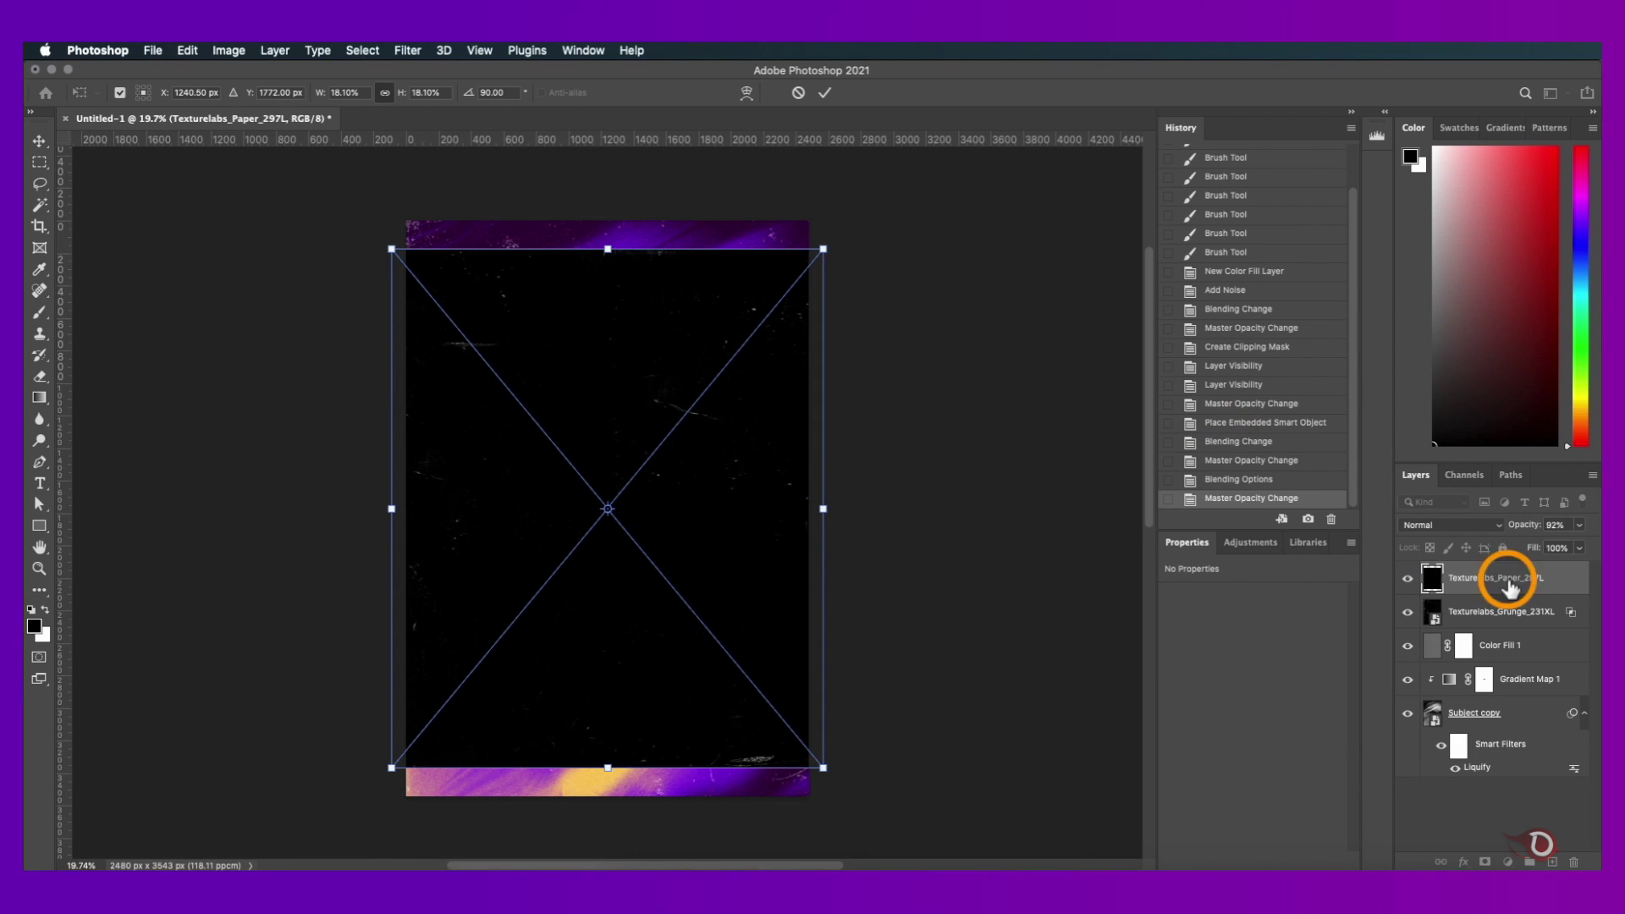
pyautogui.click(1452, 525)
pyautogui.click(1444, 642)
pyautogui.click(825, 93)
pyautogui.click(1452, 525)
pyautogui.click(1444, 641)
# - Set the paper texture layer's Blend If sliders to 164 / 255 for This Layer and 0 / 50 for Underlying Layer
pyautogui.doubleClick(1550, 578)
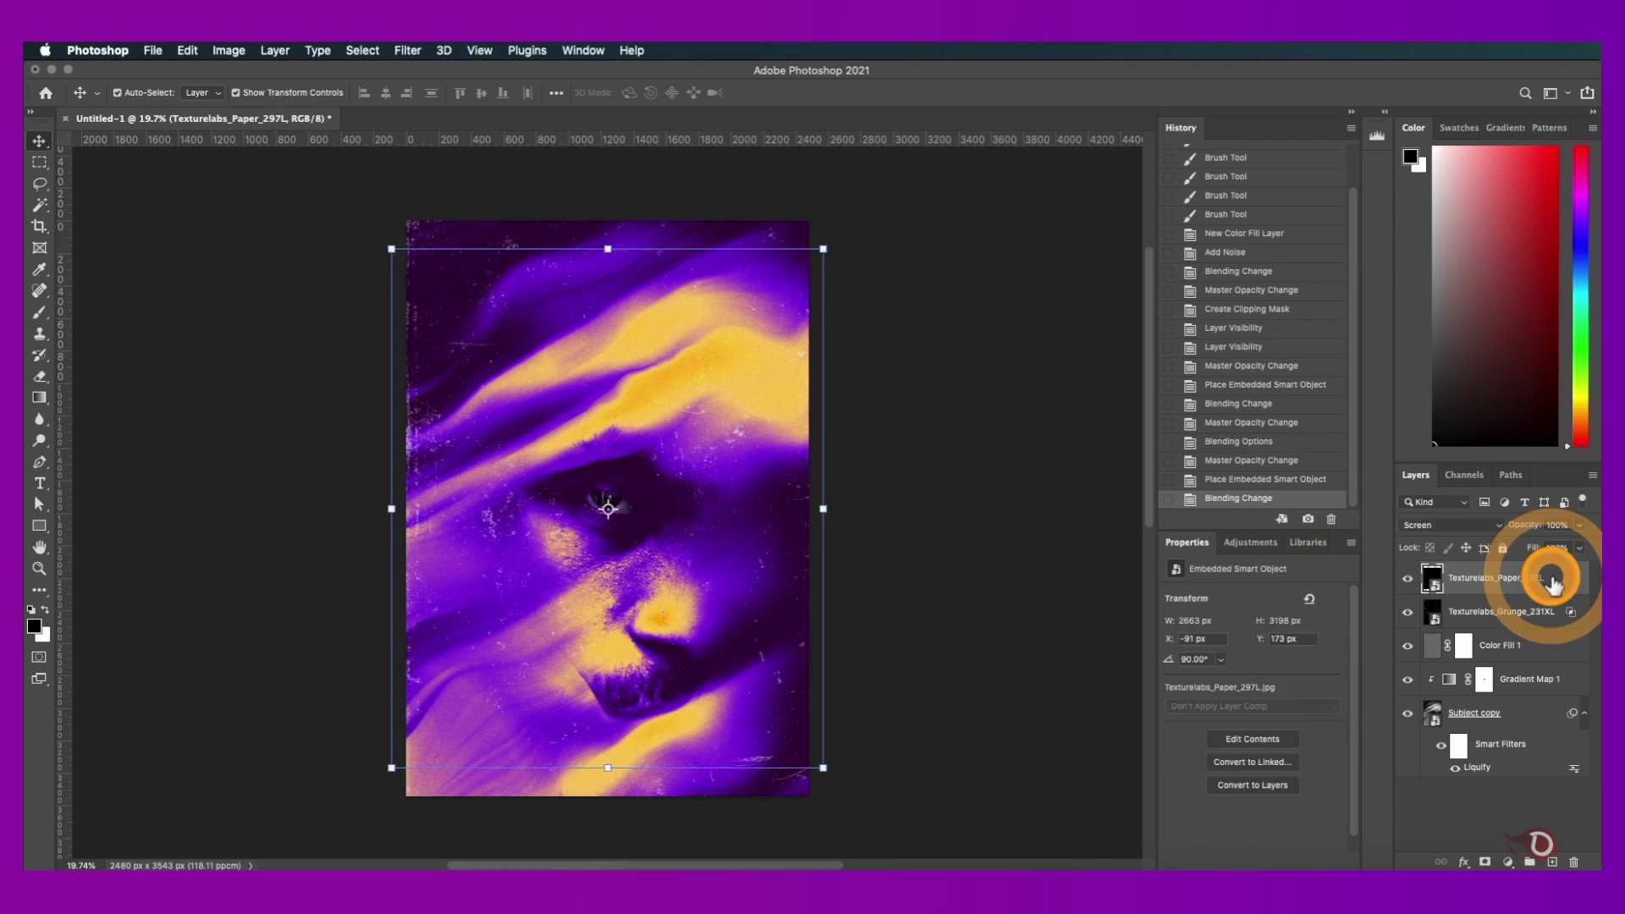
pyautogui.doubleClick(1553, 582)
pyautogui.moveTo(1289, 584); pyautogui.dragTo(1211, 584)
pyautogui.moveTo(1078, 622); pyautogui.dragTo(1119, 630)
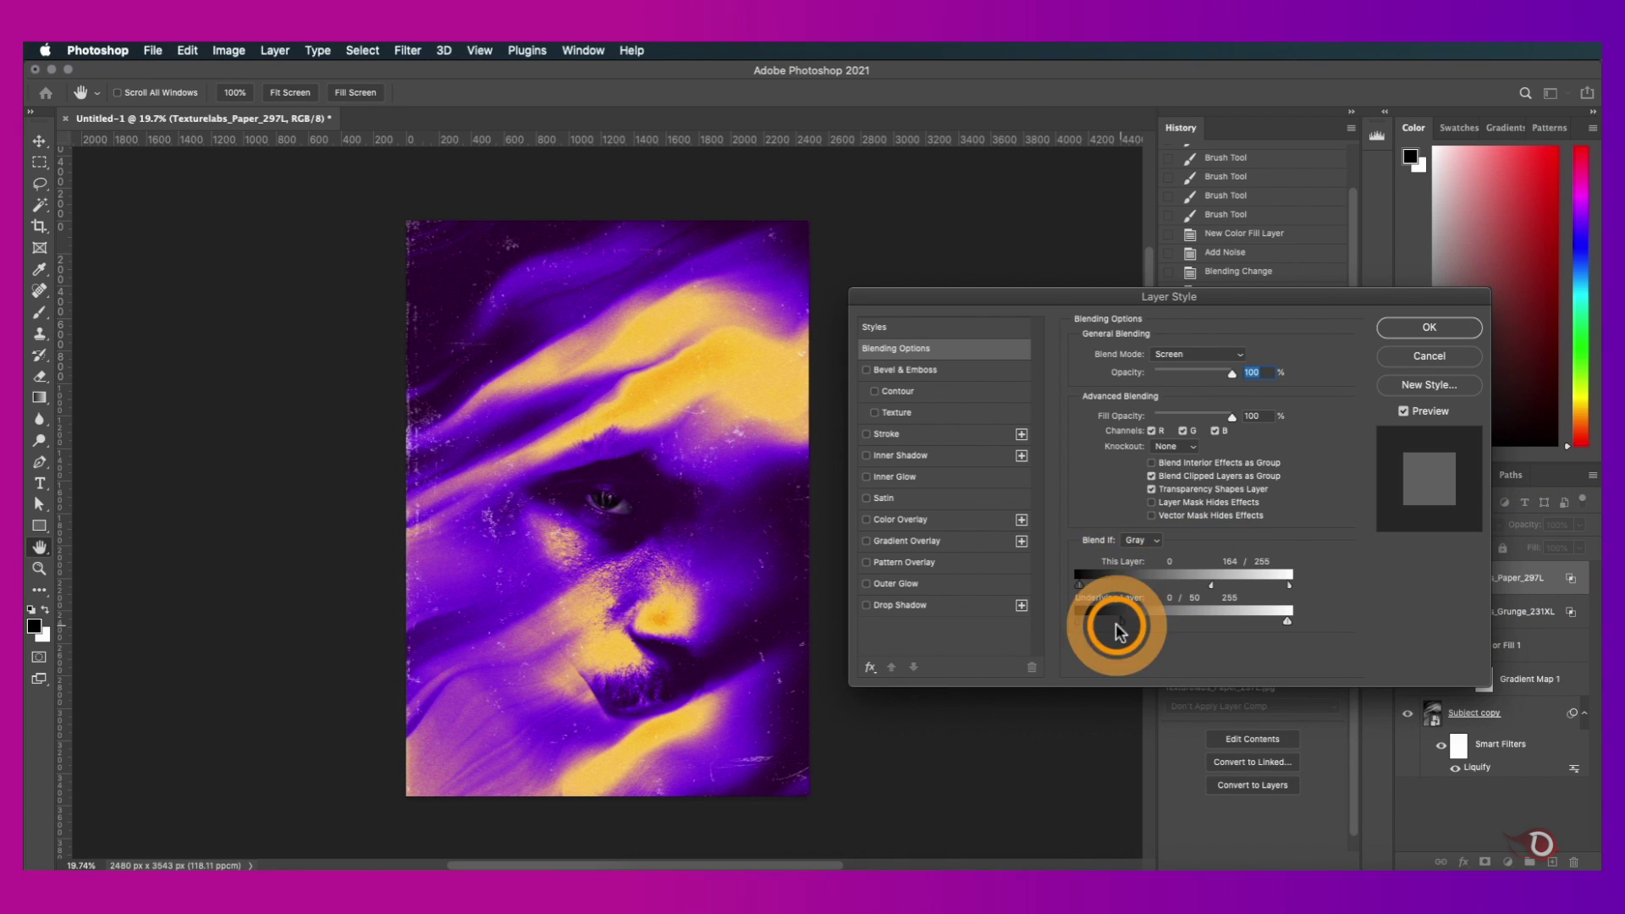
pyautogui.press('Return')
# - Compare the poster with and without the paper and grunge textures by toggling each layer's visibility
pyautogui.click(1406, 578)
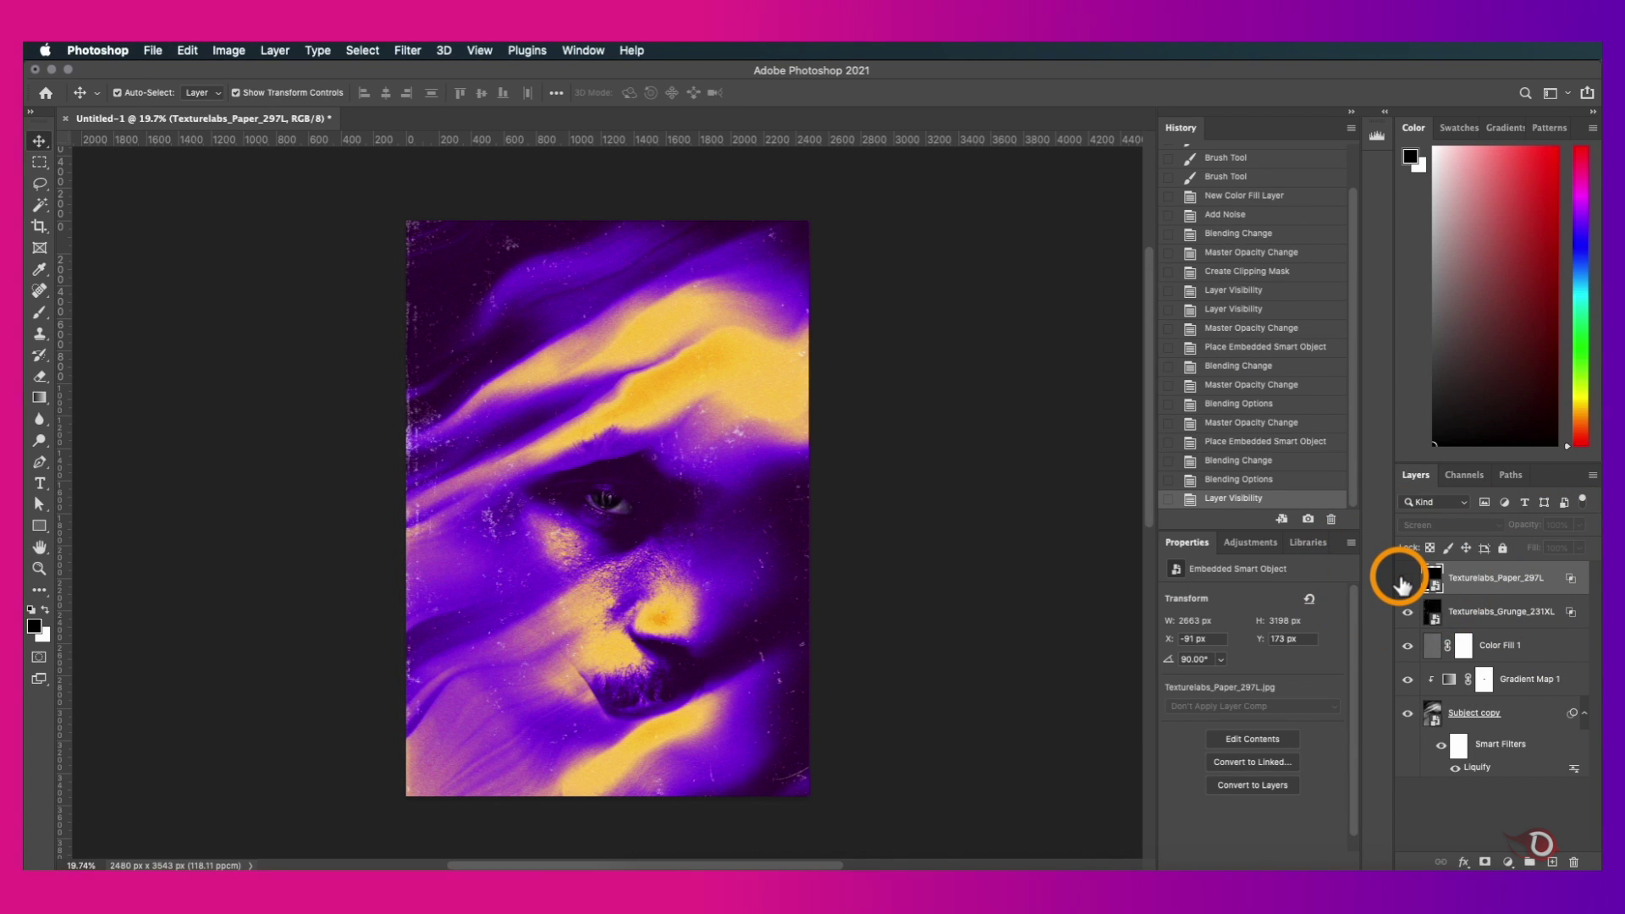
pyautogui.click(1401, 578)
pyautogui.click(1402, 578)
pyautogui.click(1402, 579)
pyautogui.click(1403, 614)
pyautogui.click(1402, 615)
pyautogui.click(977, 551)
# - Add a new layer above Gradient Map 1 and outline the visible eye with a freehand Lasso selection
pyautogui.press('super+plus')
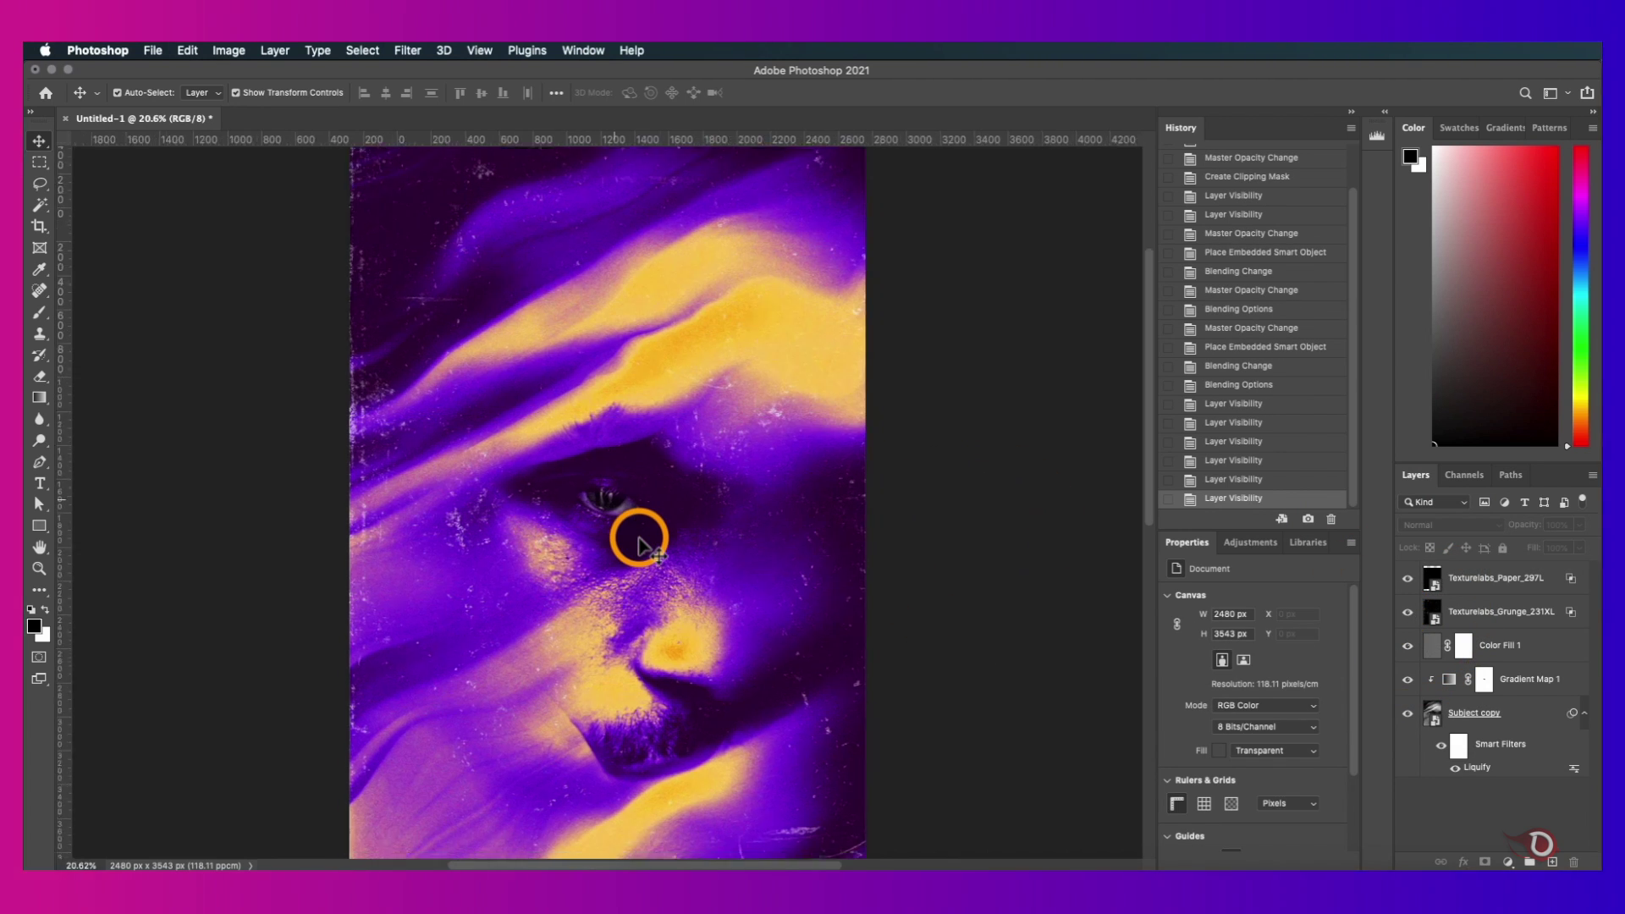
pyautogui.scroll(2, 639, 541)
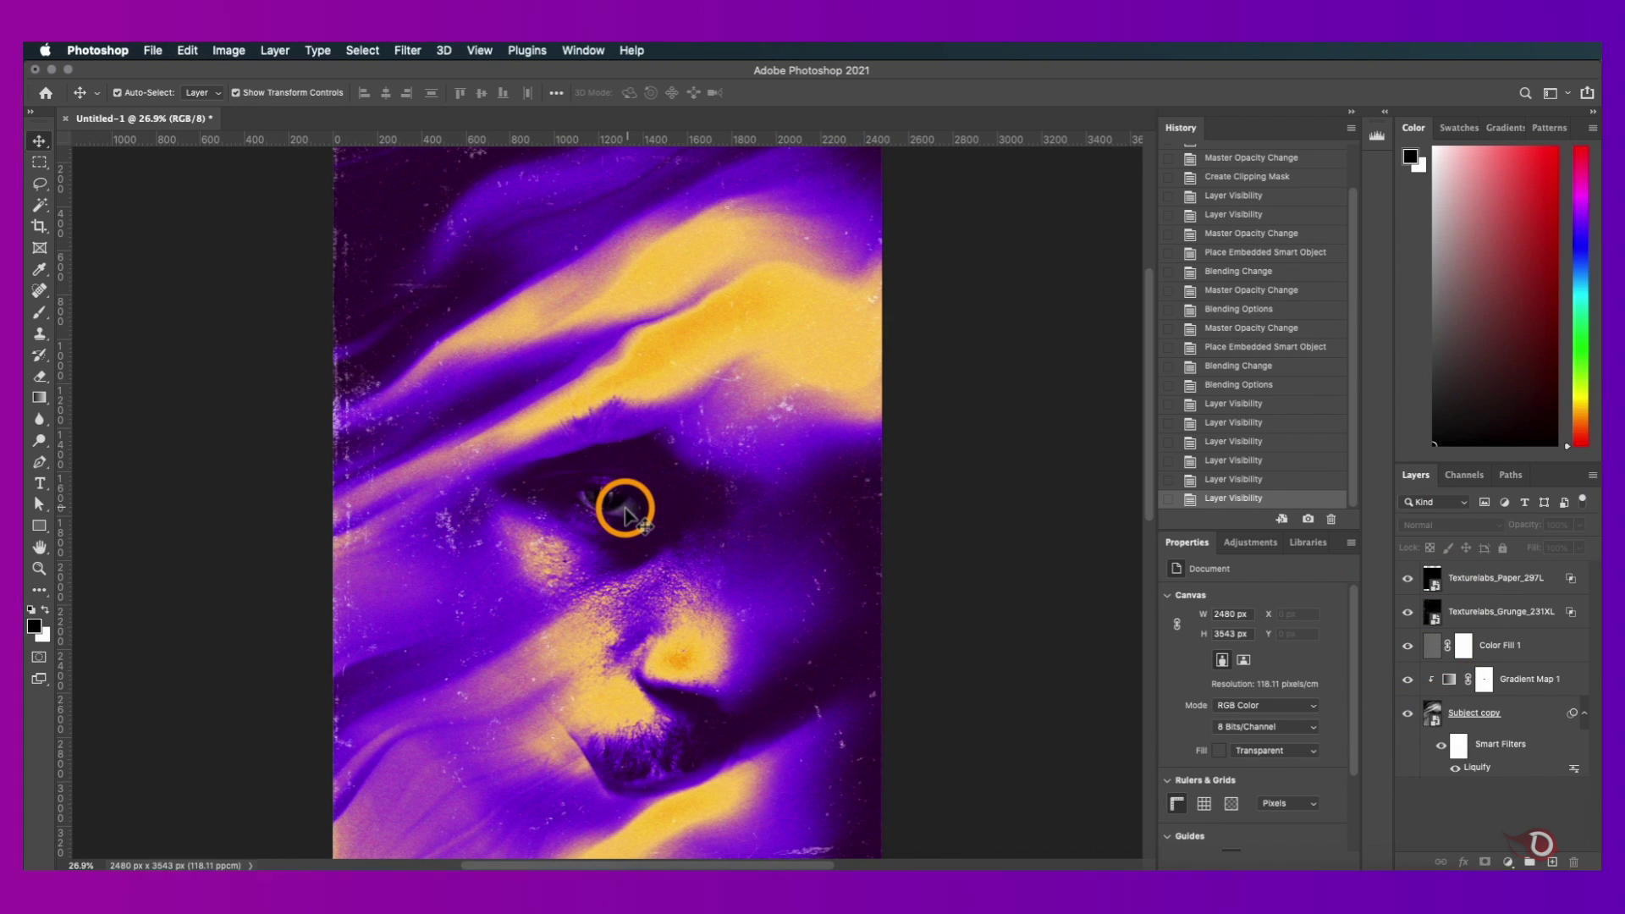
pyautogui.scroll(5, 668, 529)
pyautogui.click(1542, 679)
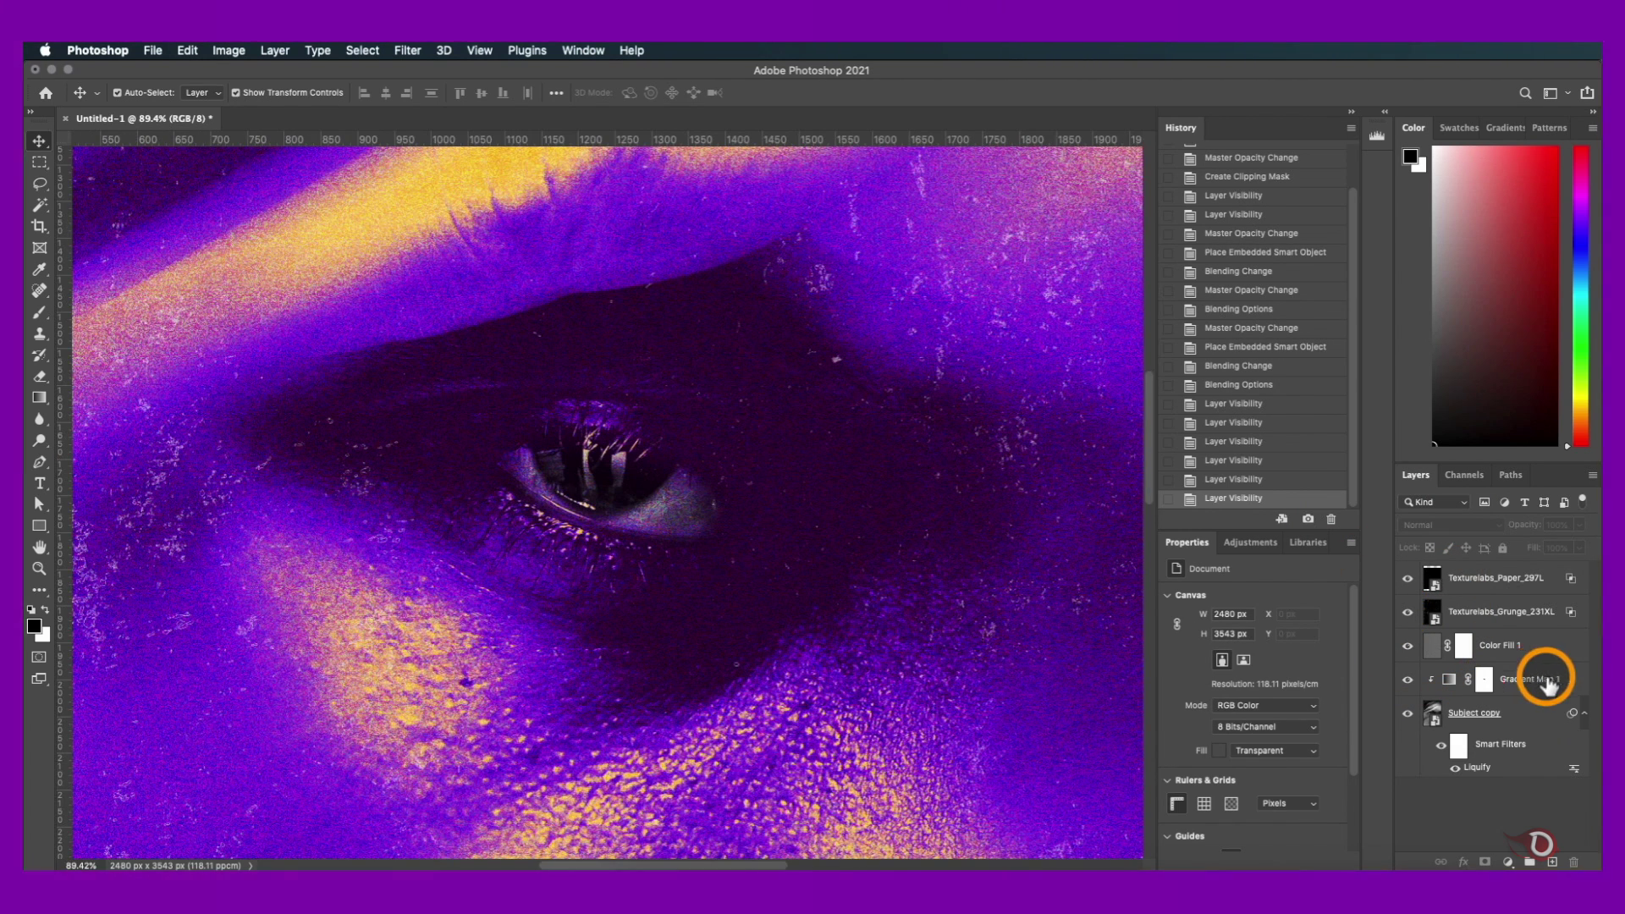
pyautogui.click(1552, 862)
pyautogui.click(39, 183)
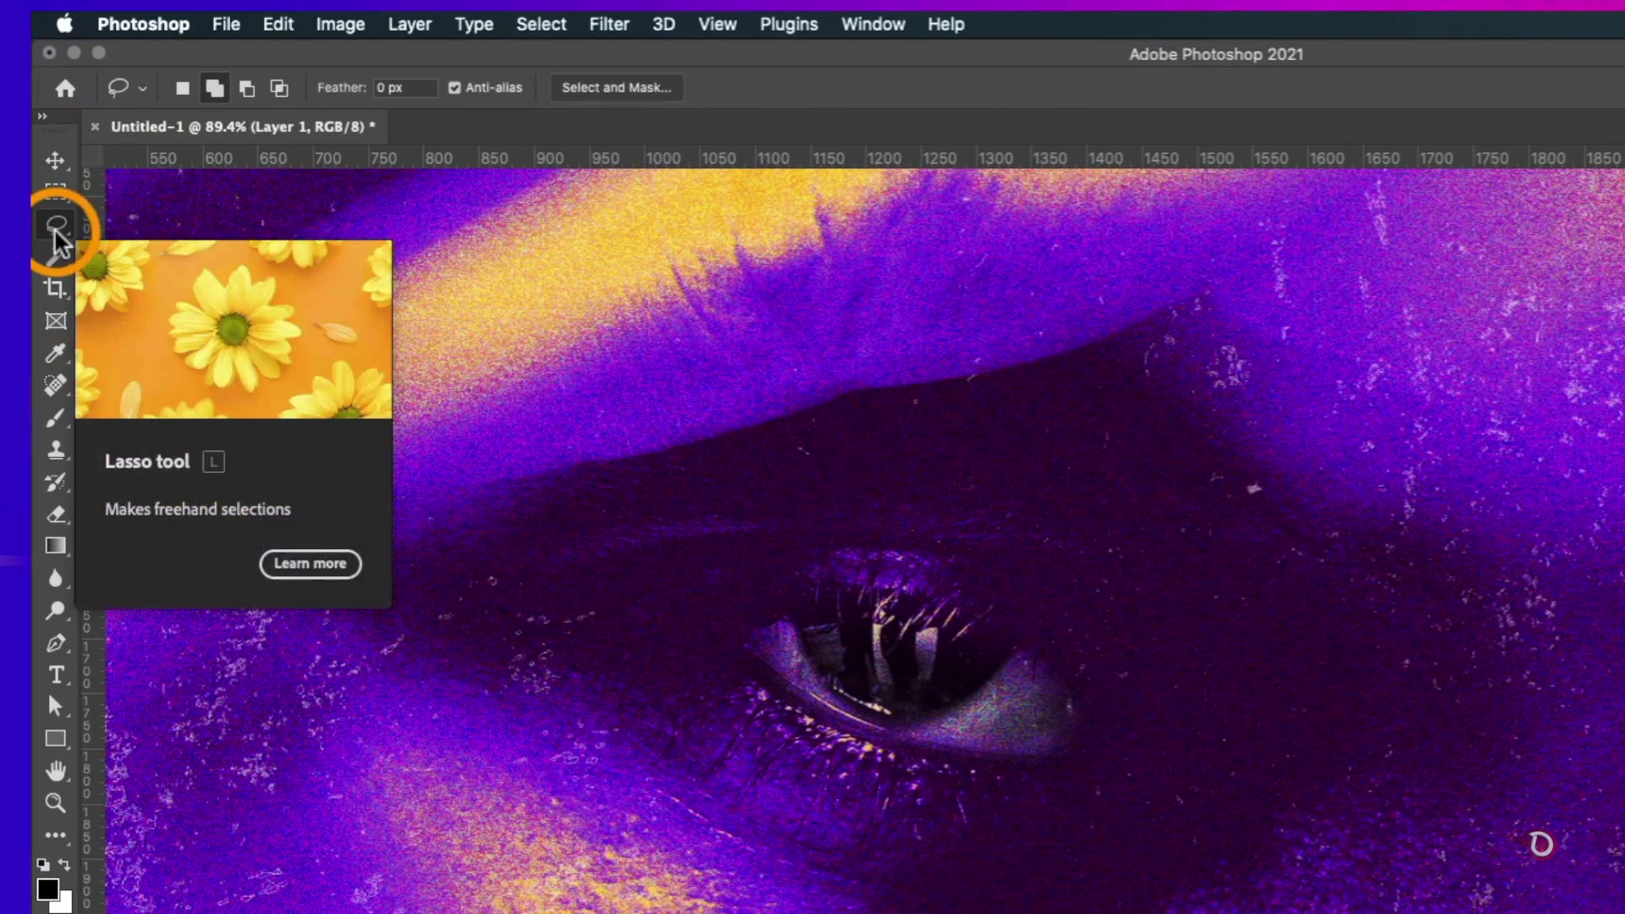
pyautogui.moveTo(757, 631)
pyautogui.mouseDown()
pyautogui.moveTo(833, 603)
pyautogui.moveTo(987, 640)
pyautogui.moveTo(1034, 679)
pyautogui.moveTo(1054, 759)
pyautogui.moveTo(906, 740)
pyautogui.moveTo(795, 698)
pyautogui.moveTo(750, 650)
pyautogui.moveTo(756, 626)
pyautogui.mouseUp()
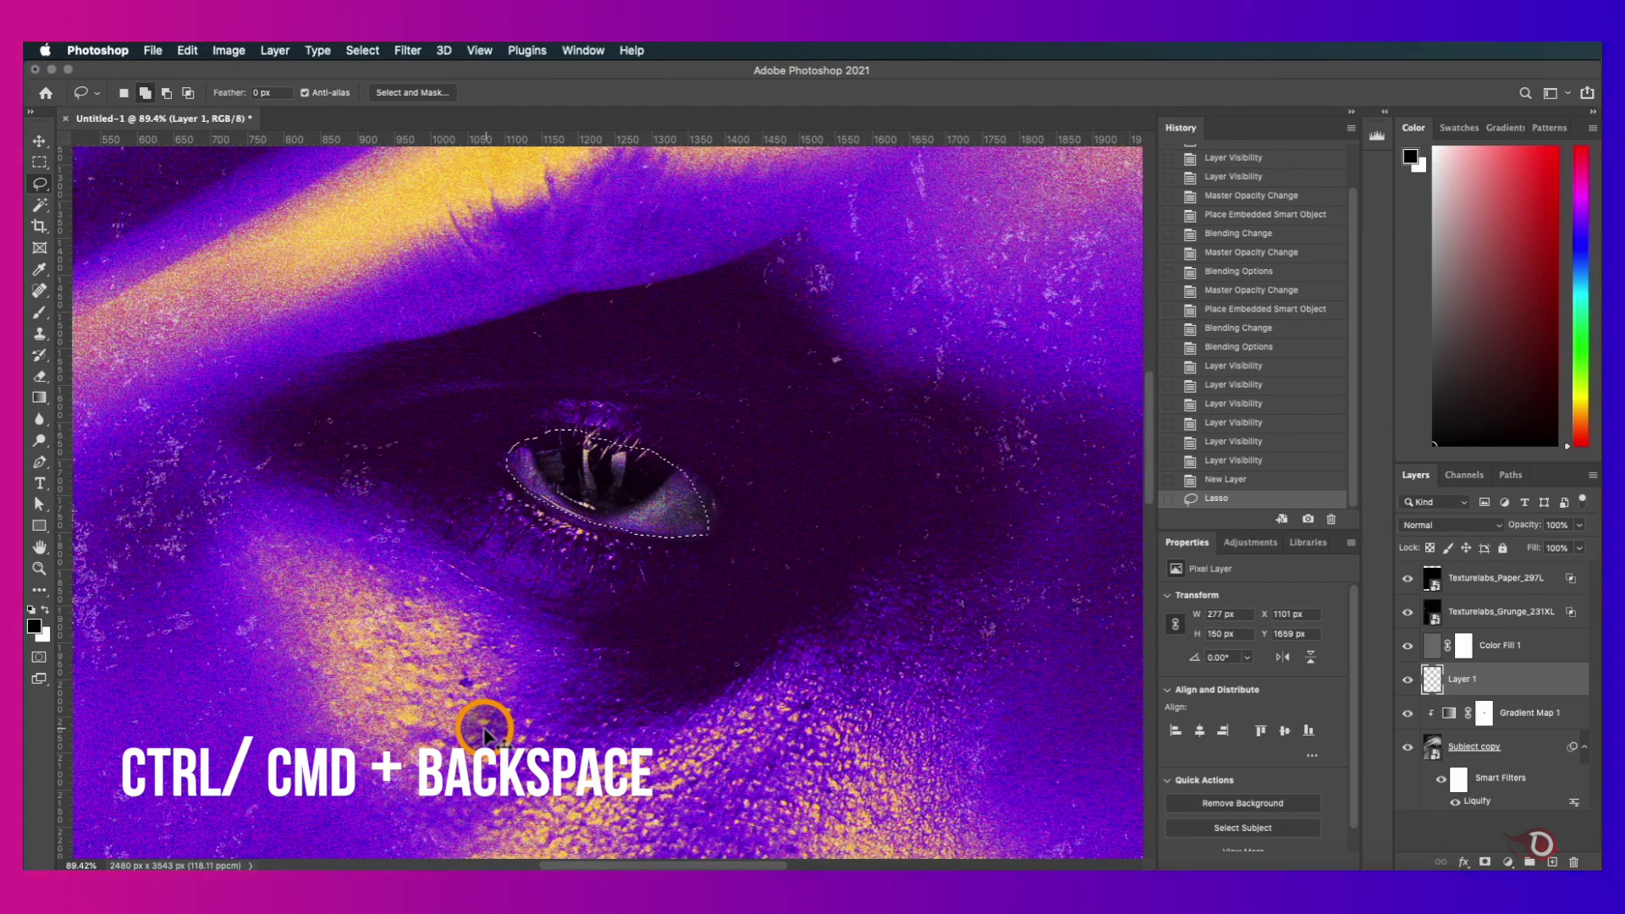
# - Fill the eye selection with the white background color, set the layer's blend mode to Overlay, and deselect
pyautogui.press('super+BackSpace')
pyautogui.press('v')
pyautogui.click(1477, 525)
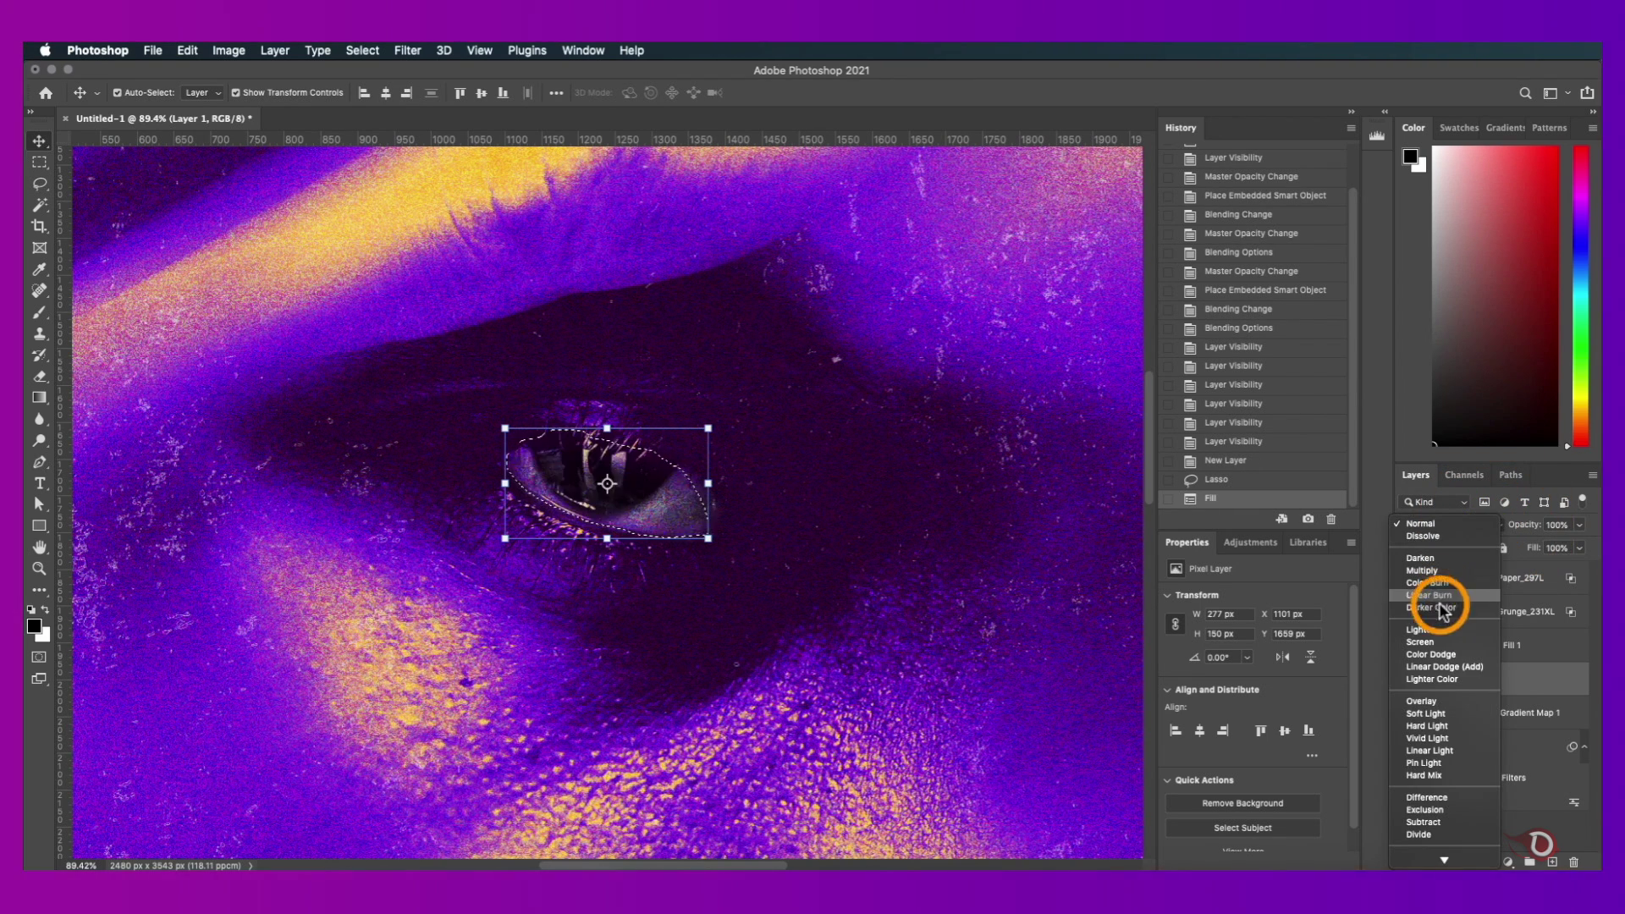
pyautogui.click(1422, 701)
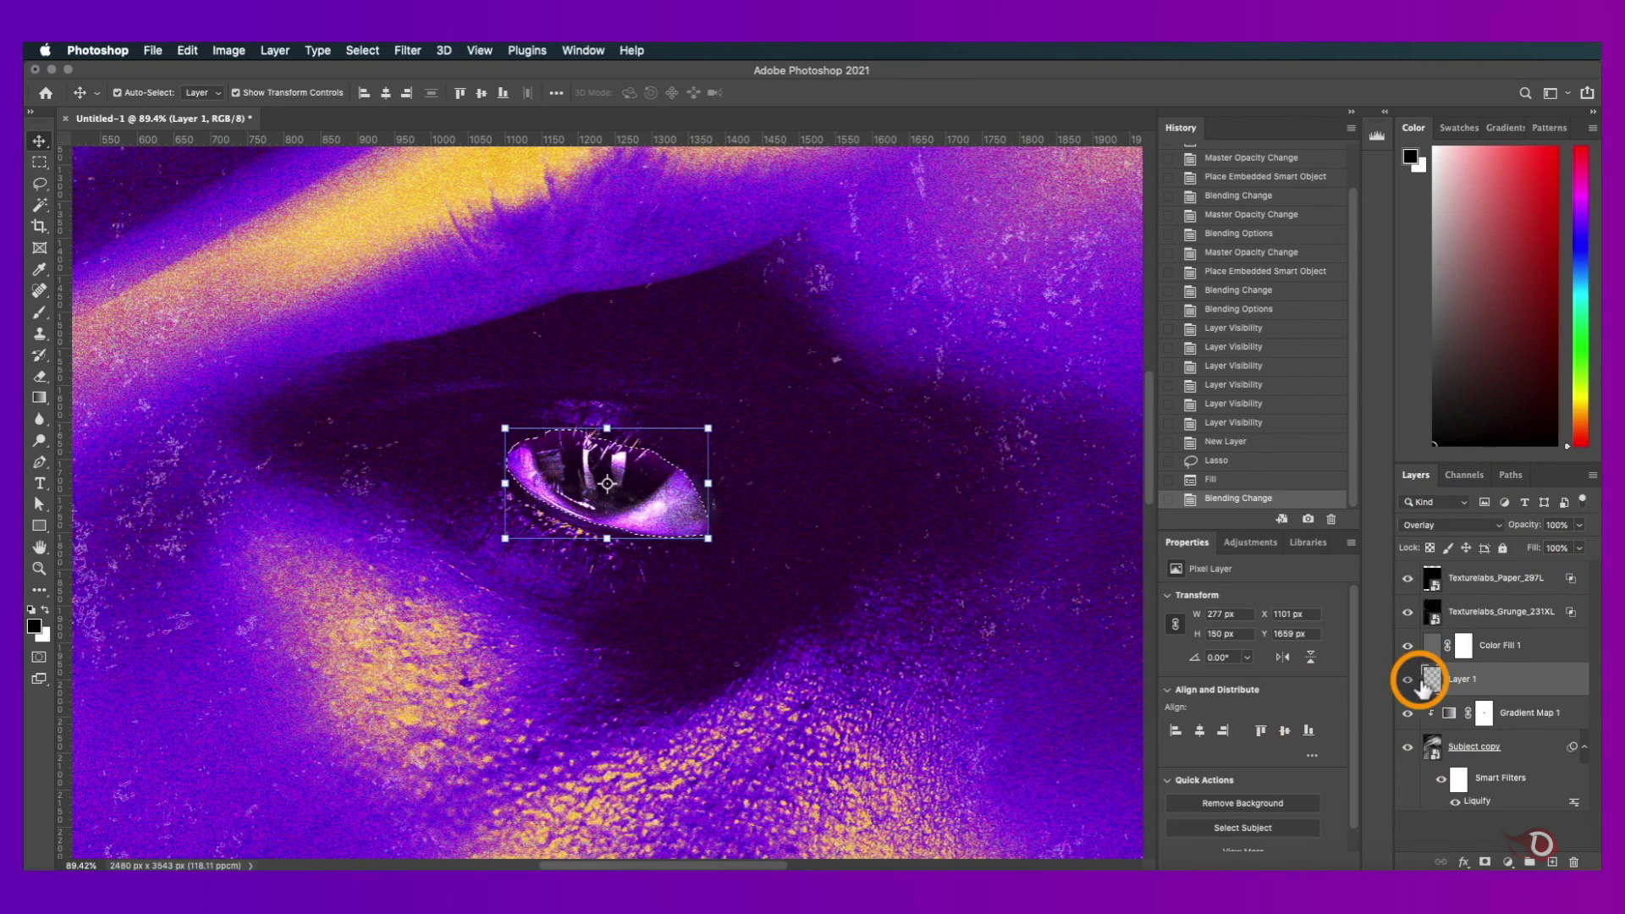
pyautogui.click(862, 566)
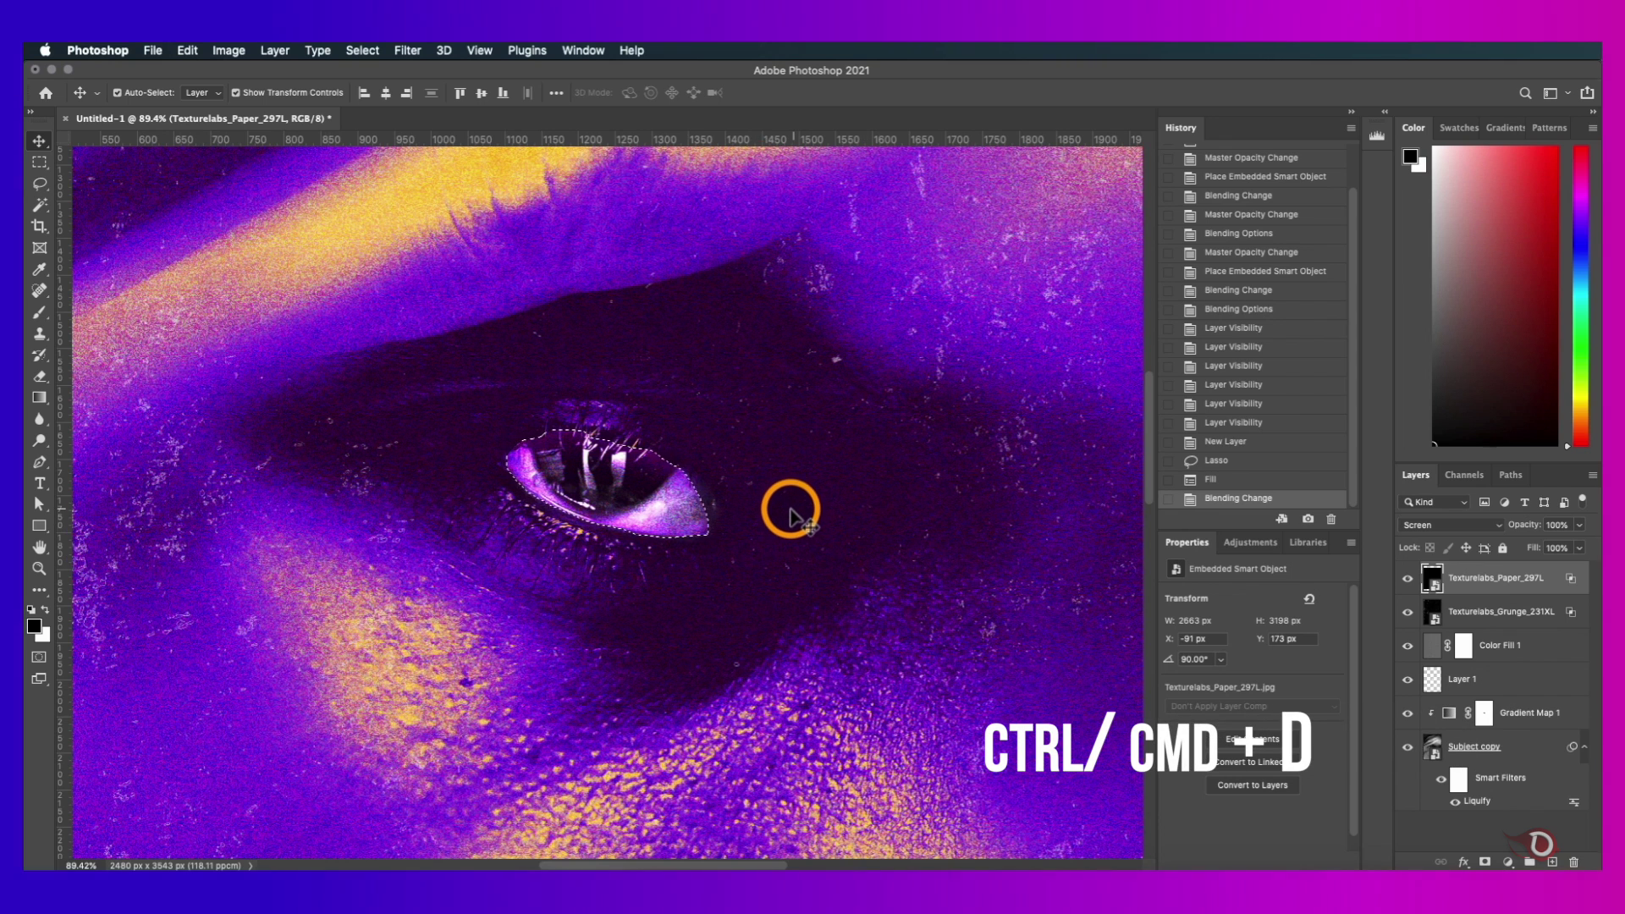
pyautogui.press('super+d')
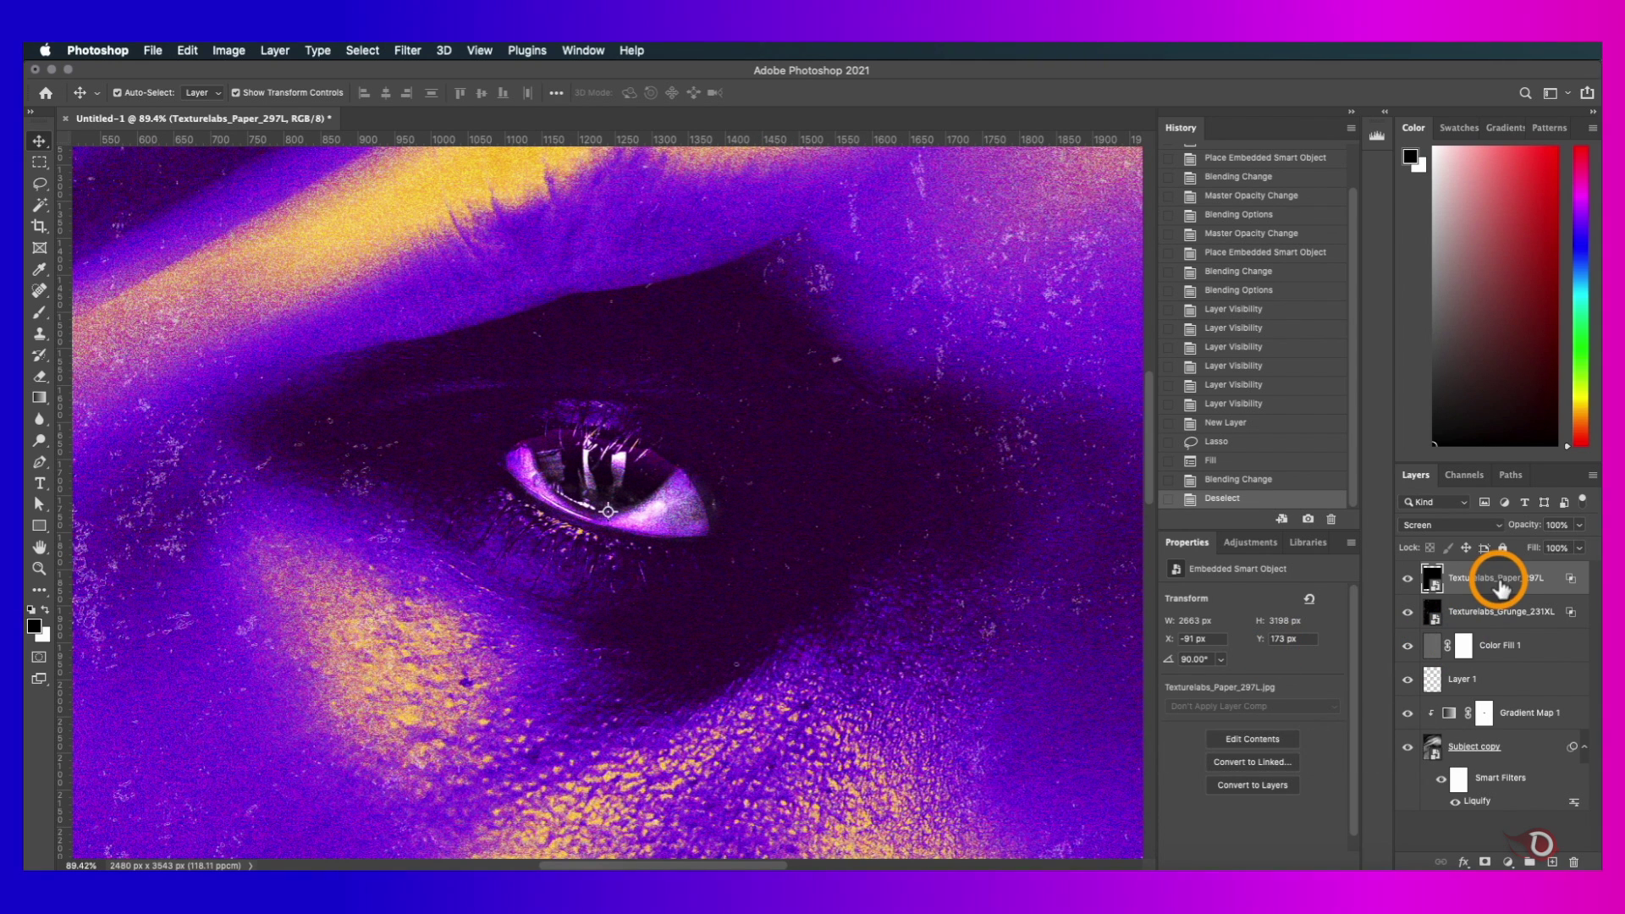
# - Add a layer mask to the eye fill layer and soften the fill's edges with a 100 px Soft Round black brush
pyautogui.click(1501, 687)
pyautogui.click(1484, 861)
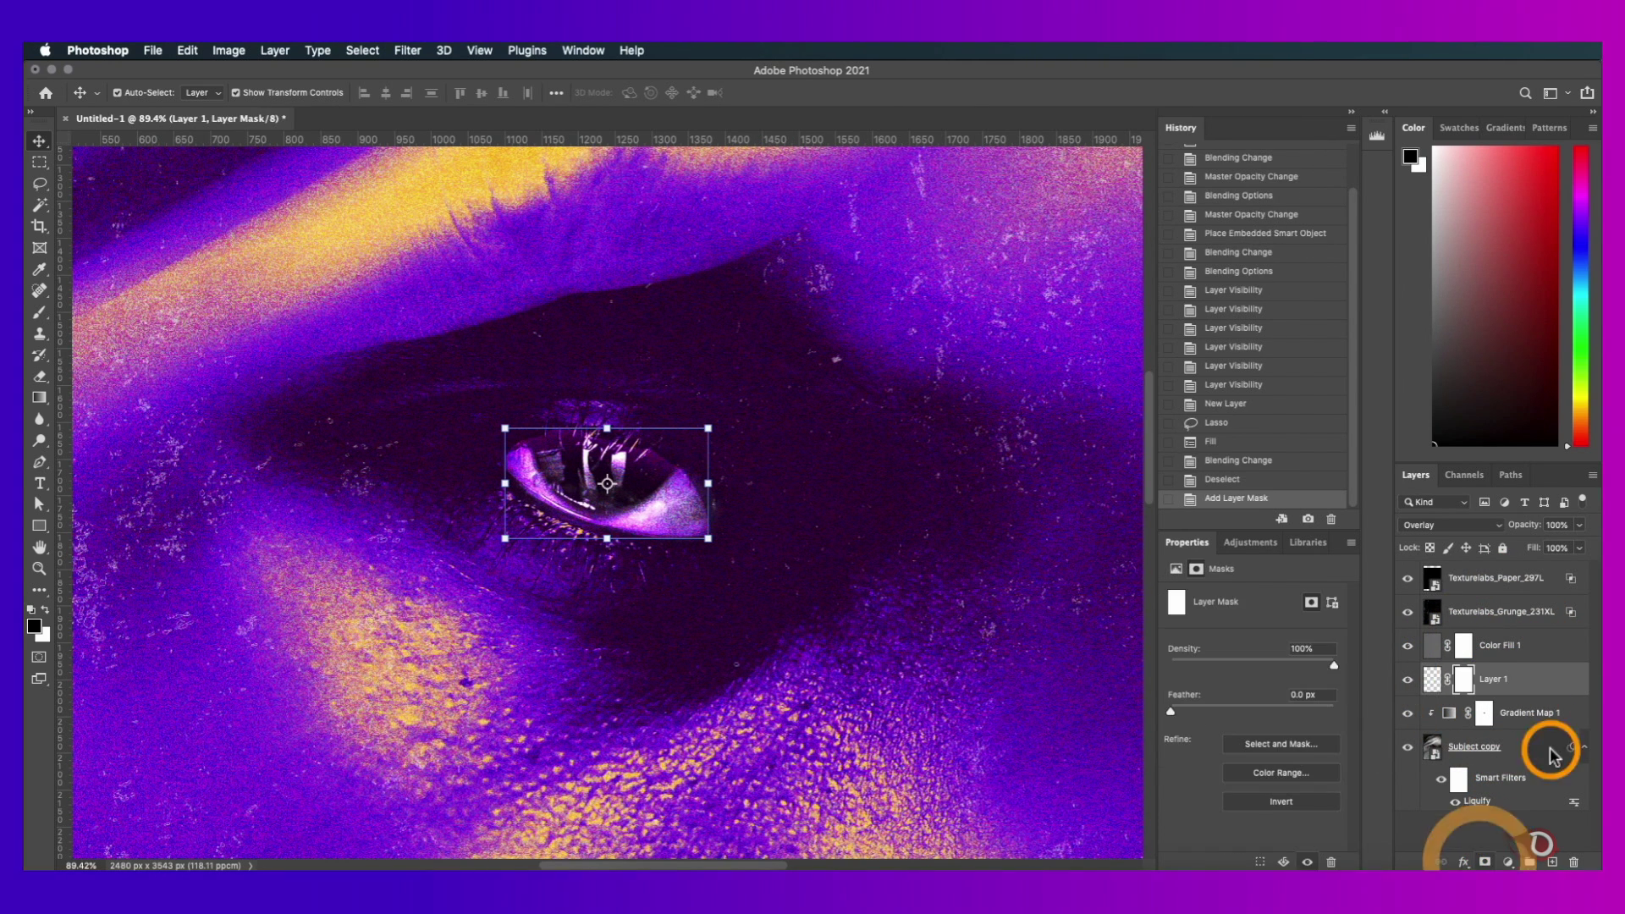
pyautogui.press('b')
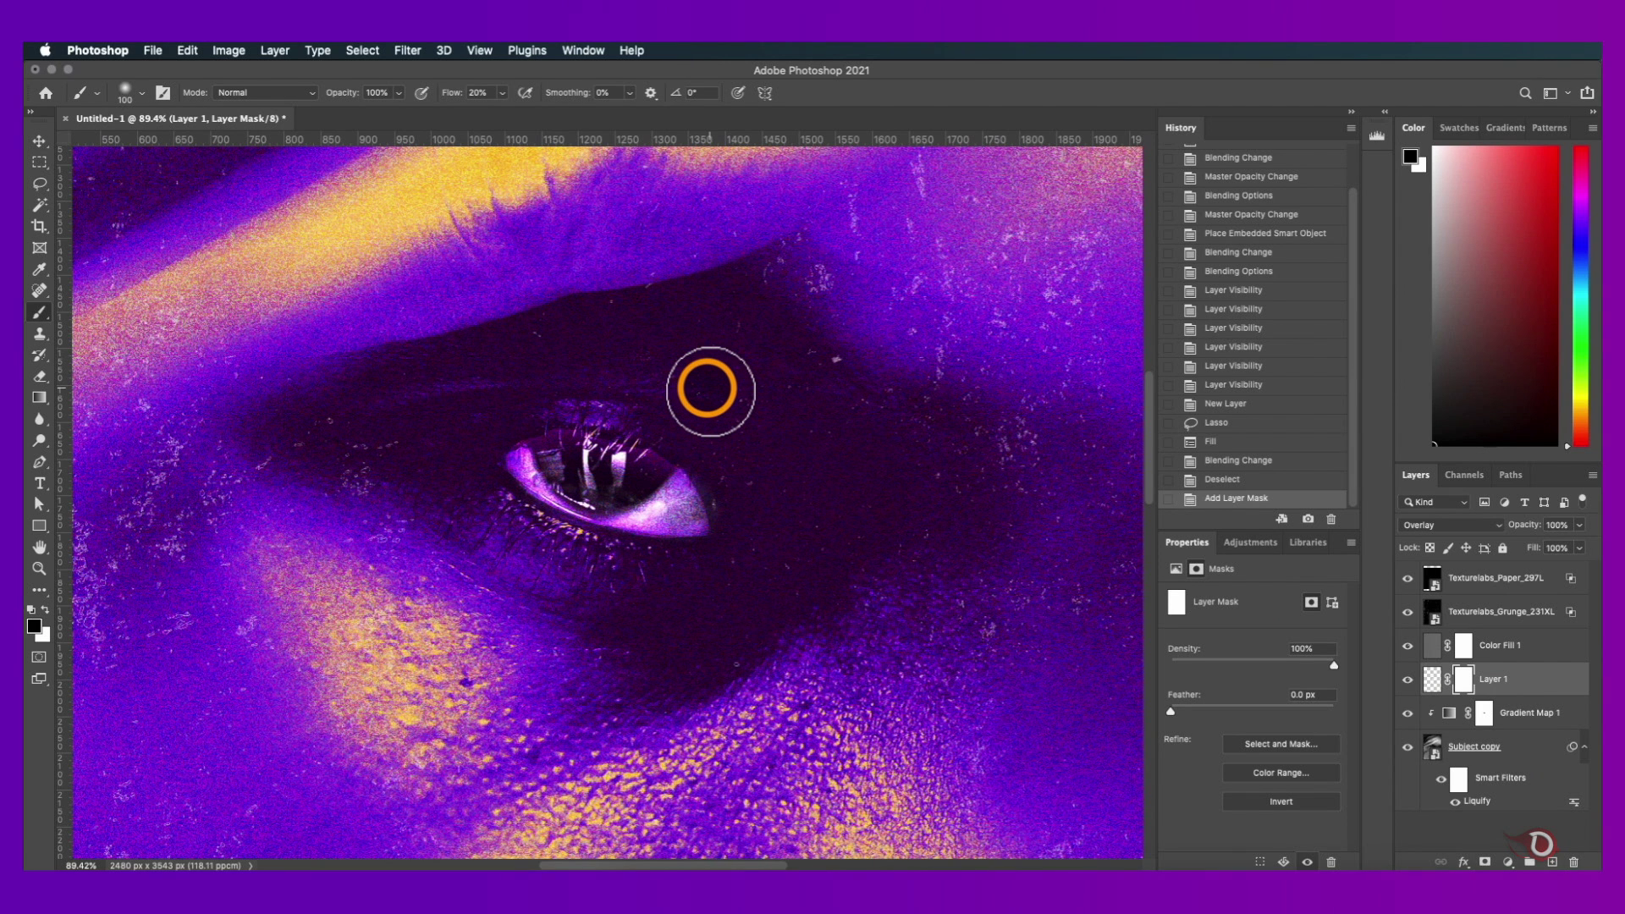
pyautogui.rightClick(708, 391)
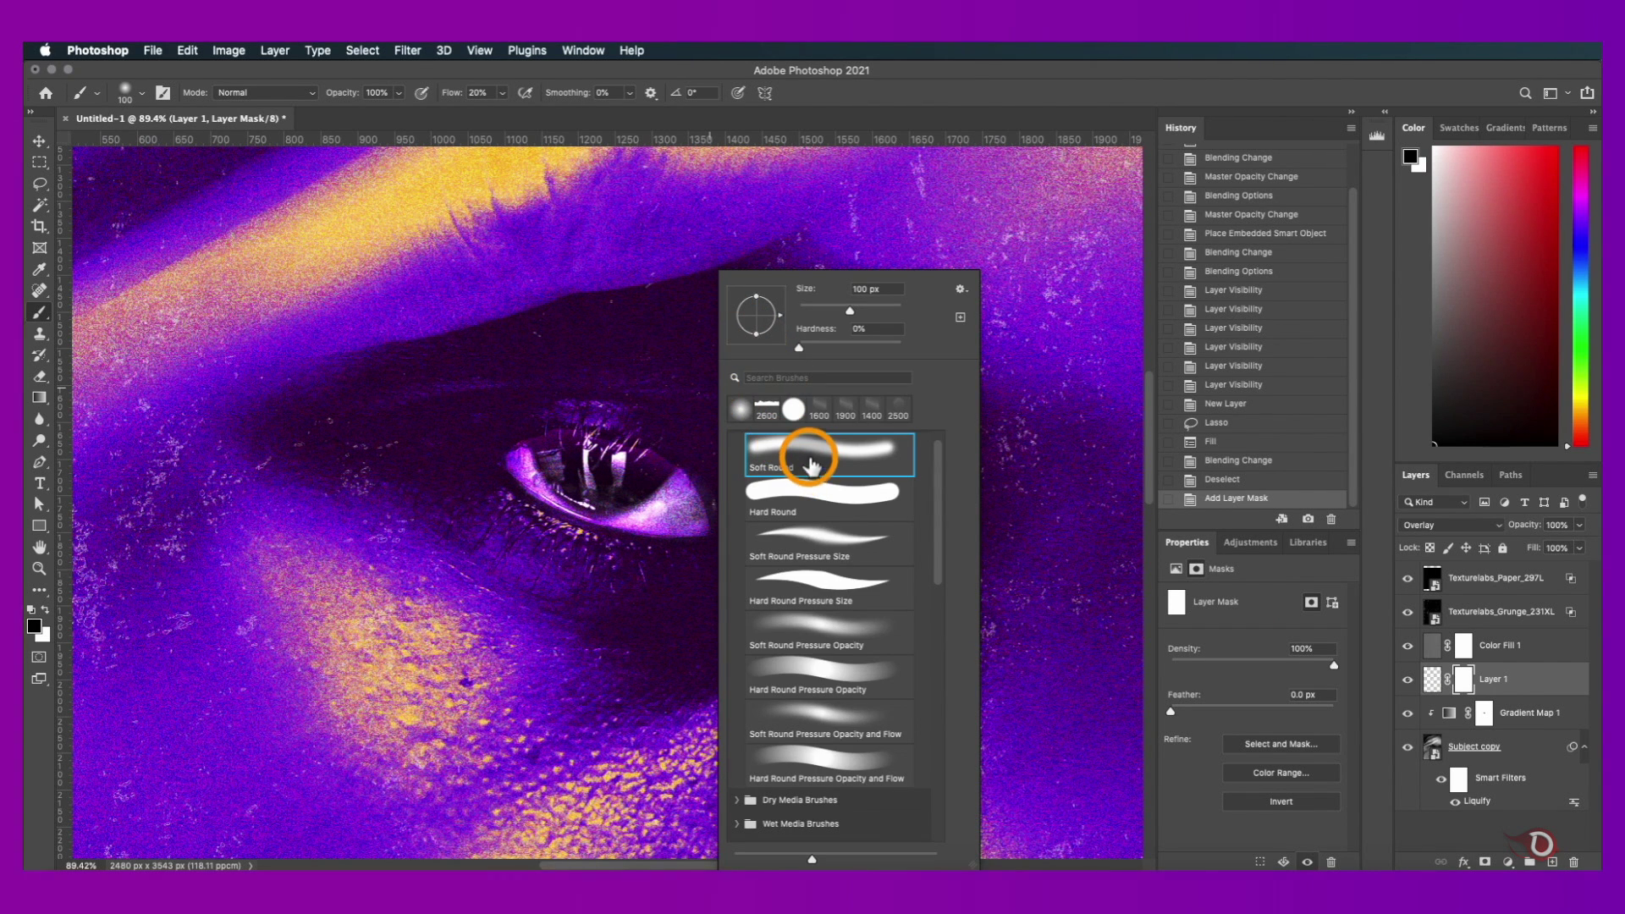
pyautogui.doubleClick(810, 465)
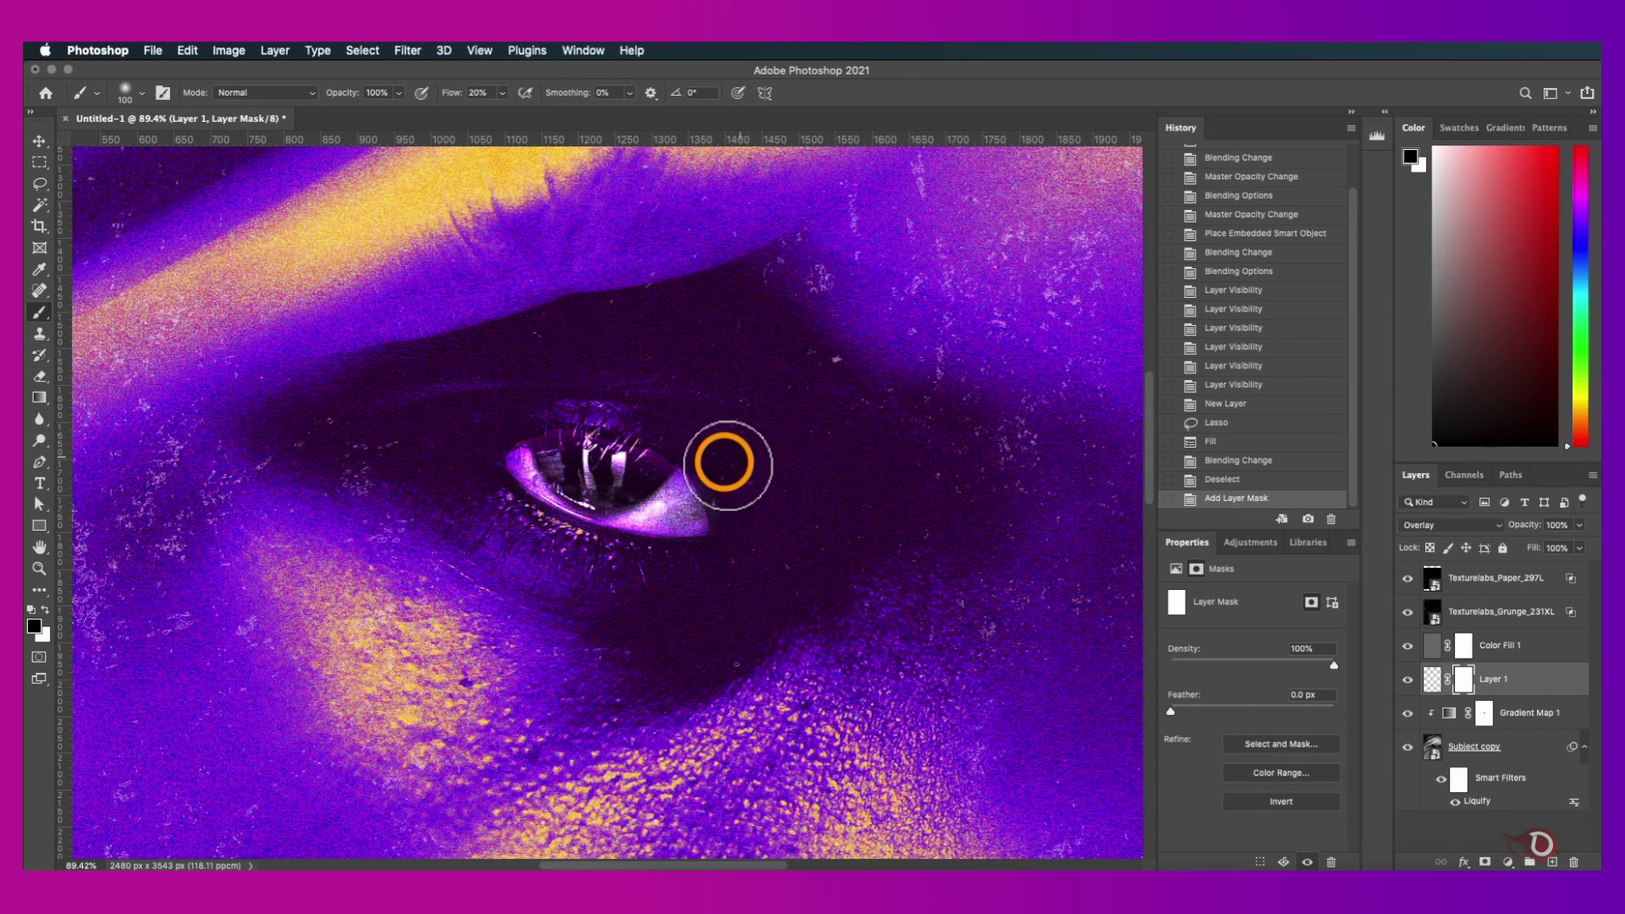
pyautogui.moveTo(726, 500); pyautogui.dragTo(635, 398)
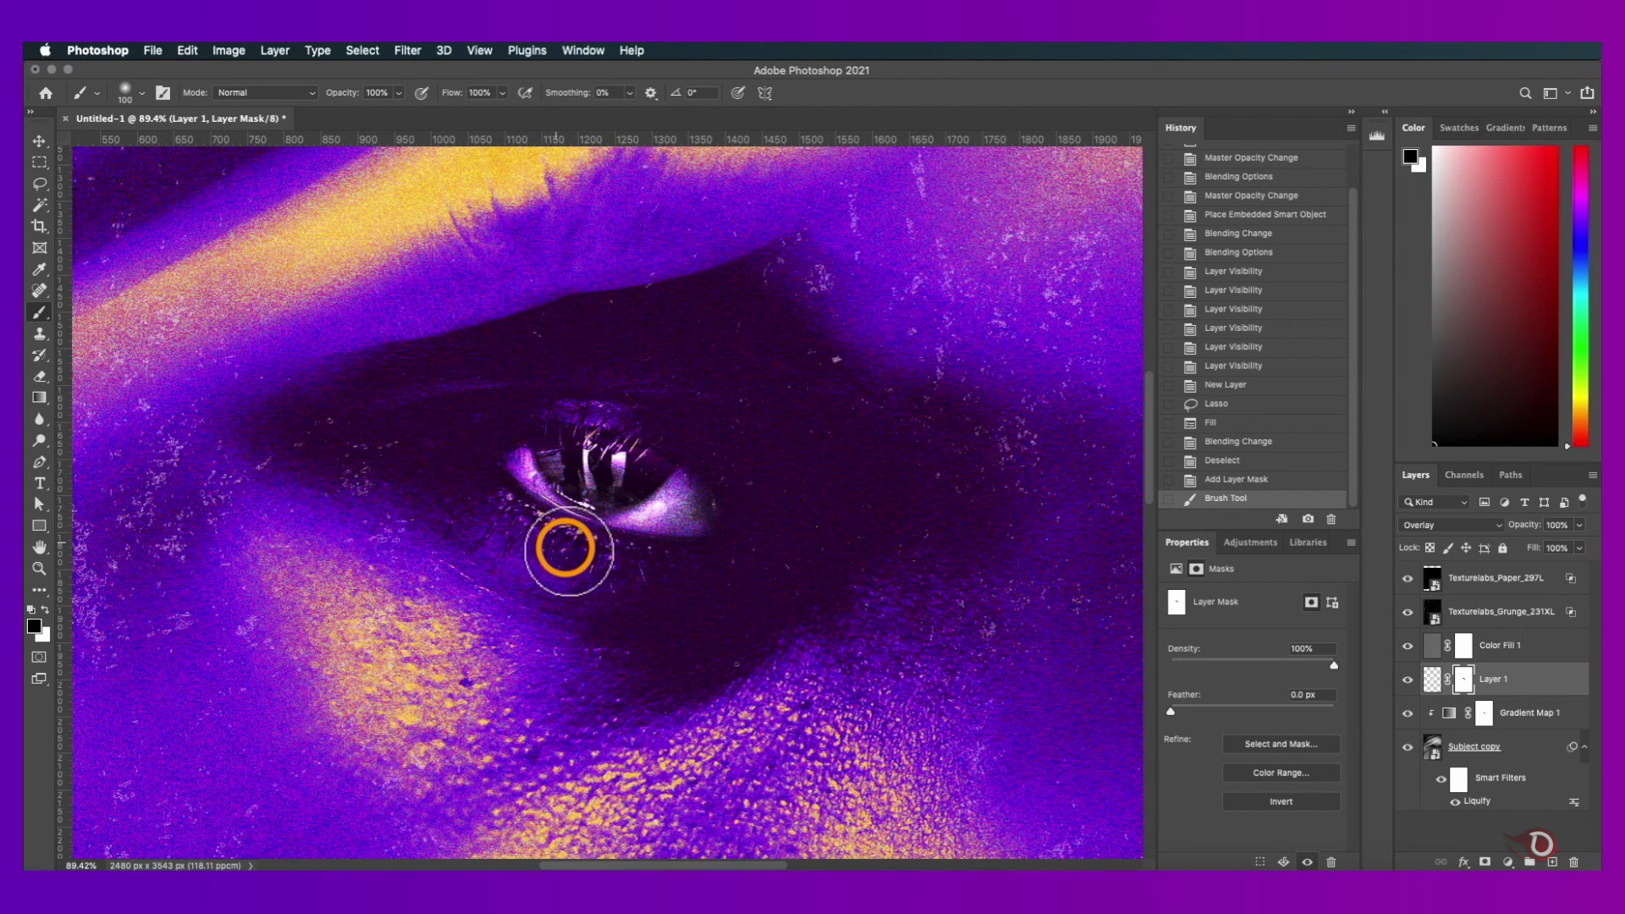
pyautogui.moveTo(560, 543); pyautogui.dragTo(724, 567)
pyautogui.moveTo(830, 525); pyautogui.dragTo(713, 429)
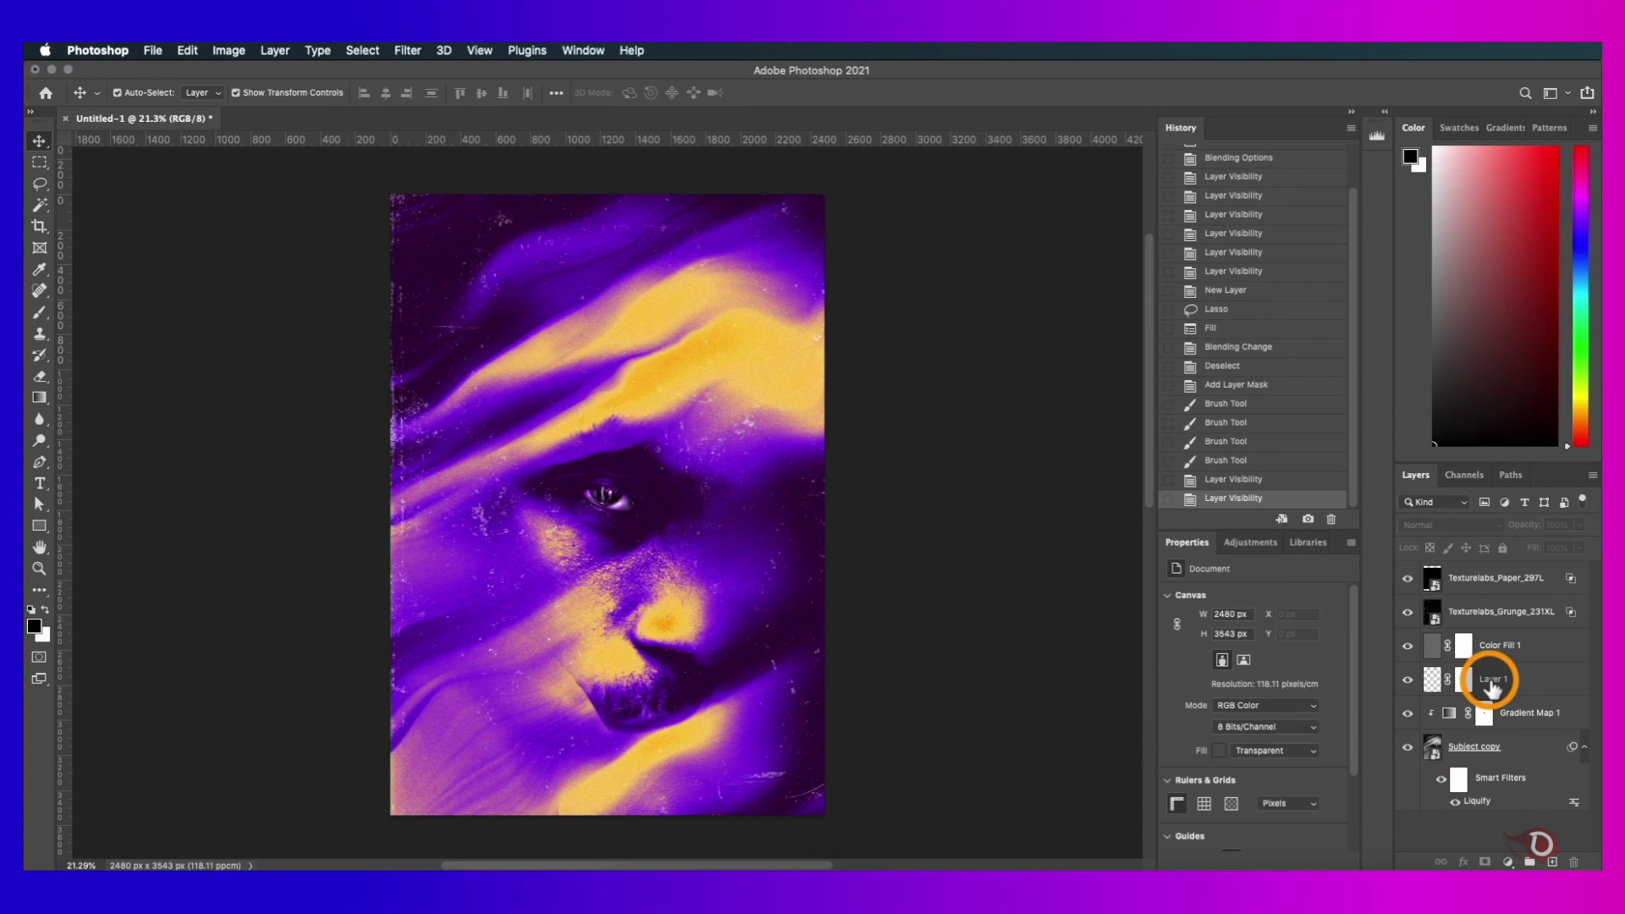
# - Rename Layer 1 to "Eye glow" and Color Fill 1 to "Noise"
pyautogui.doubleClick(1491, 681)
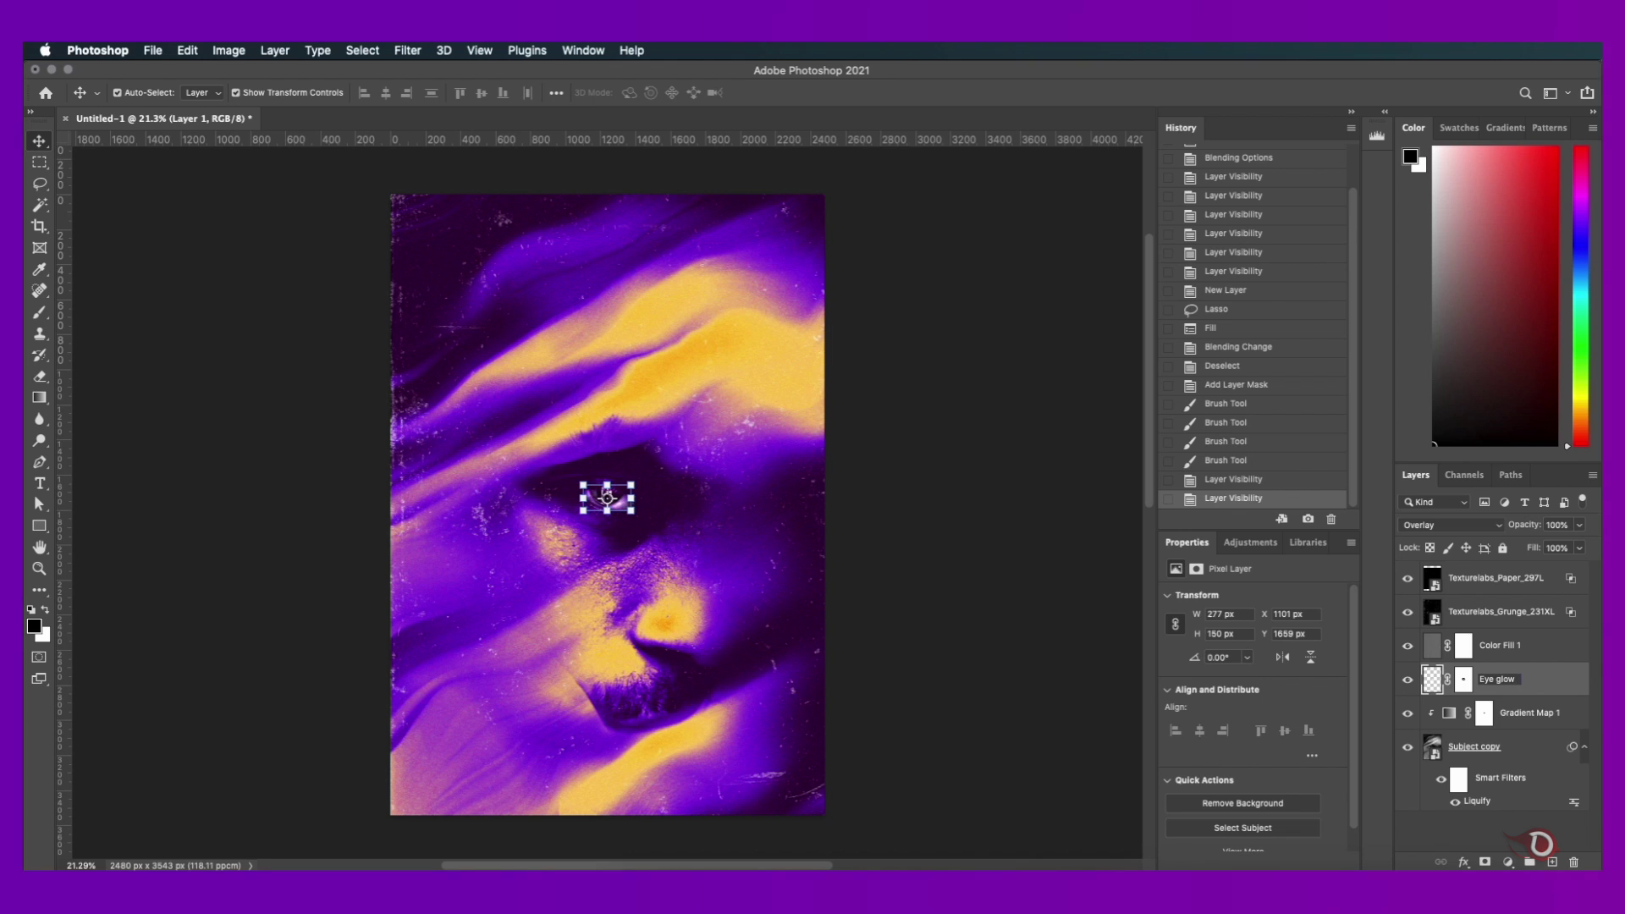
pyautogui.write('Eye glow')
pyautogui.doubleClick(1506, 645)
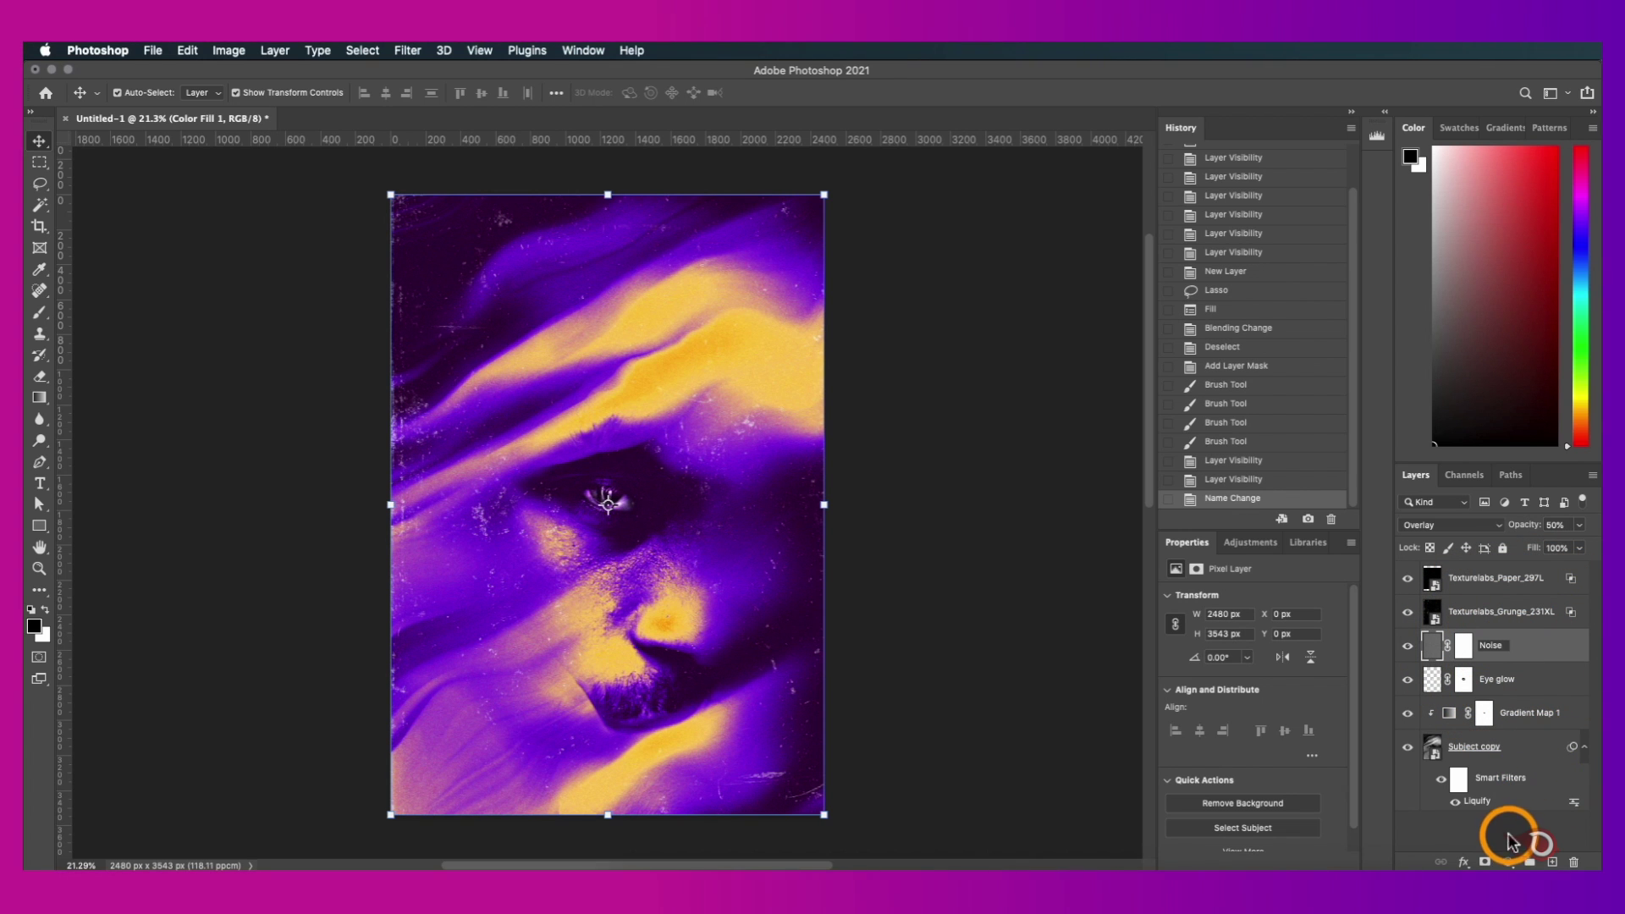
pyautogui.press('Return')
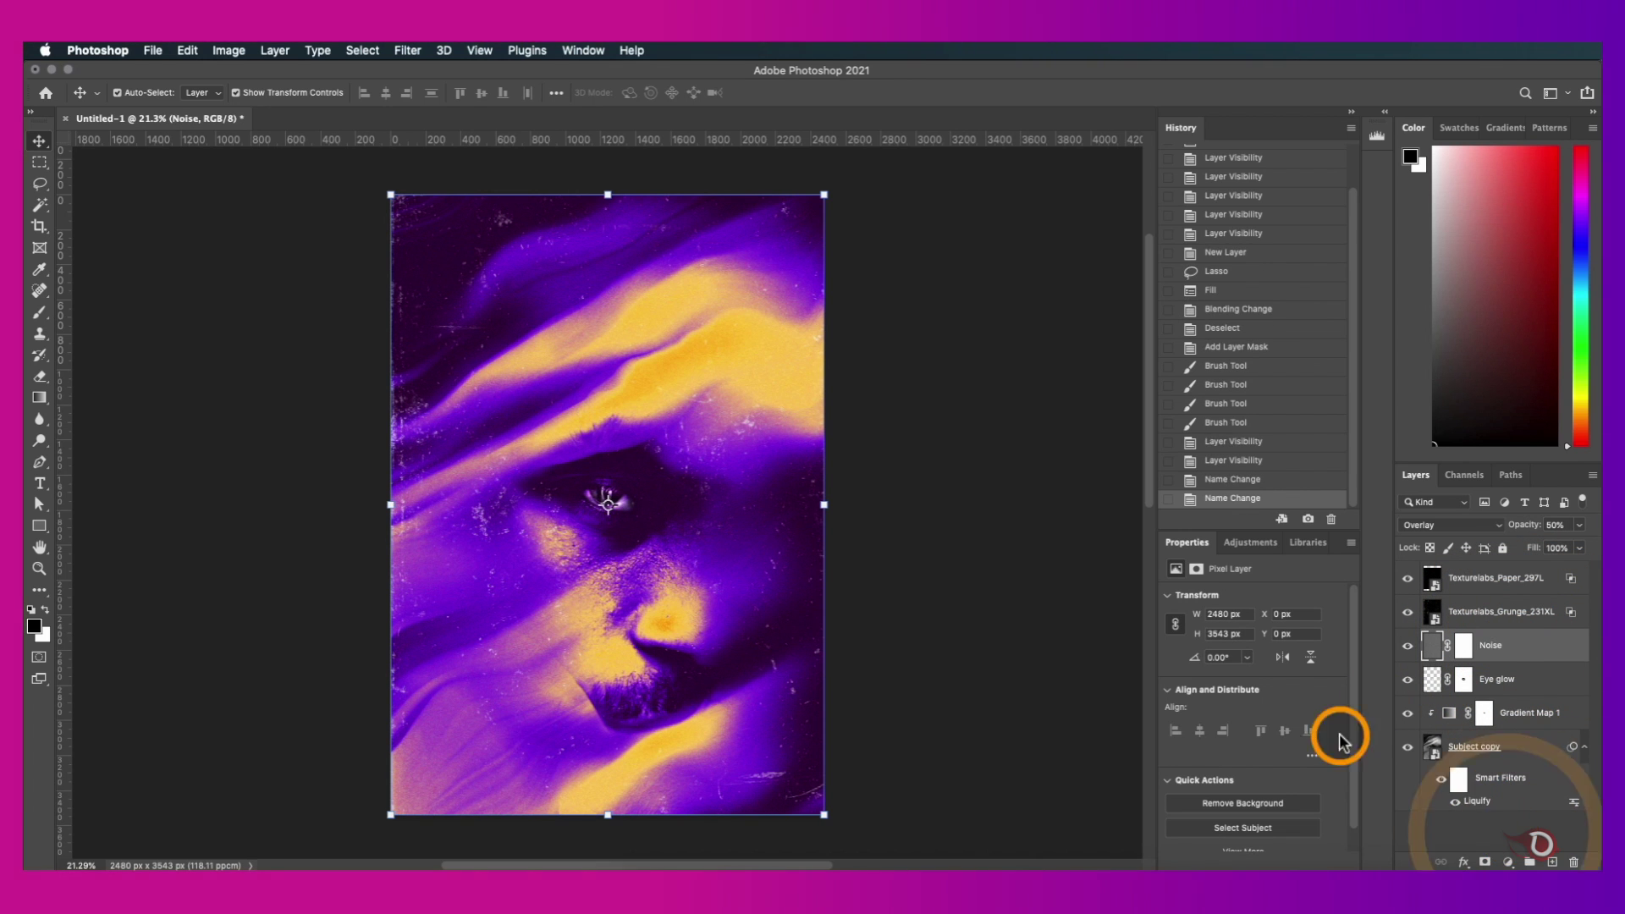
# - Group all layers from Texturelabs_Paper_297L down to Subject copy and name the group "Composite"
pyautogui.click(1492, 579)
pyautogui.keyDown('shift'); pyautogui.click(1514, 741); pyautogui.keyUp('shift')
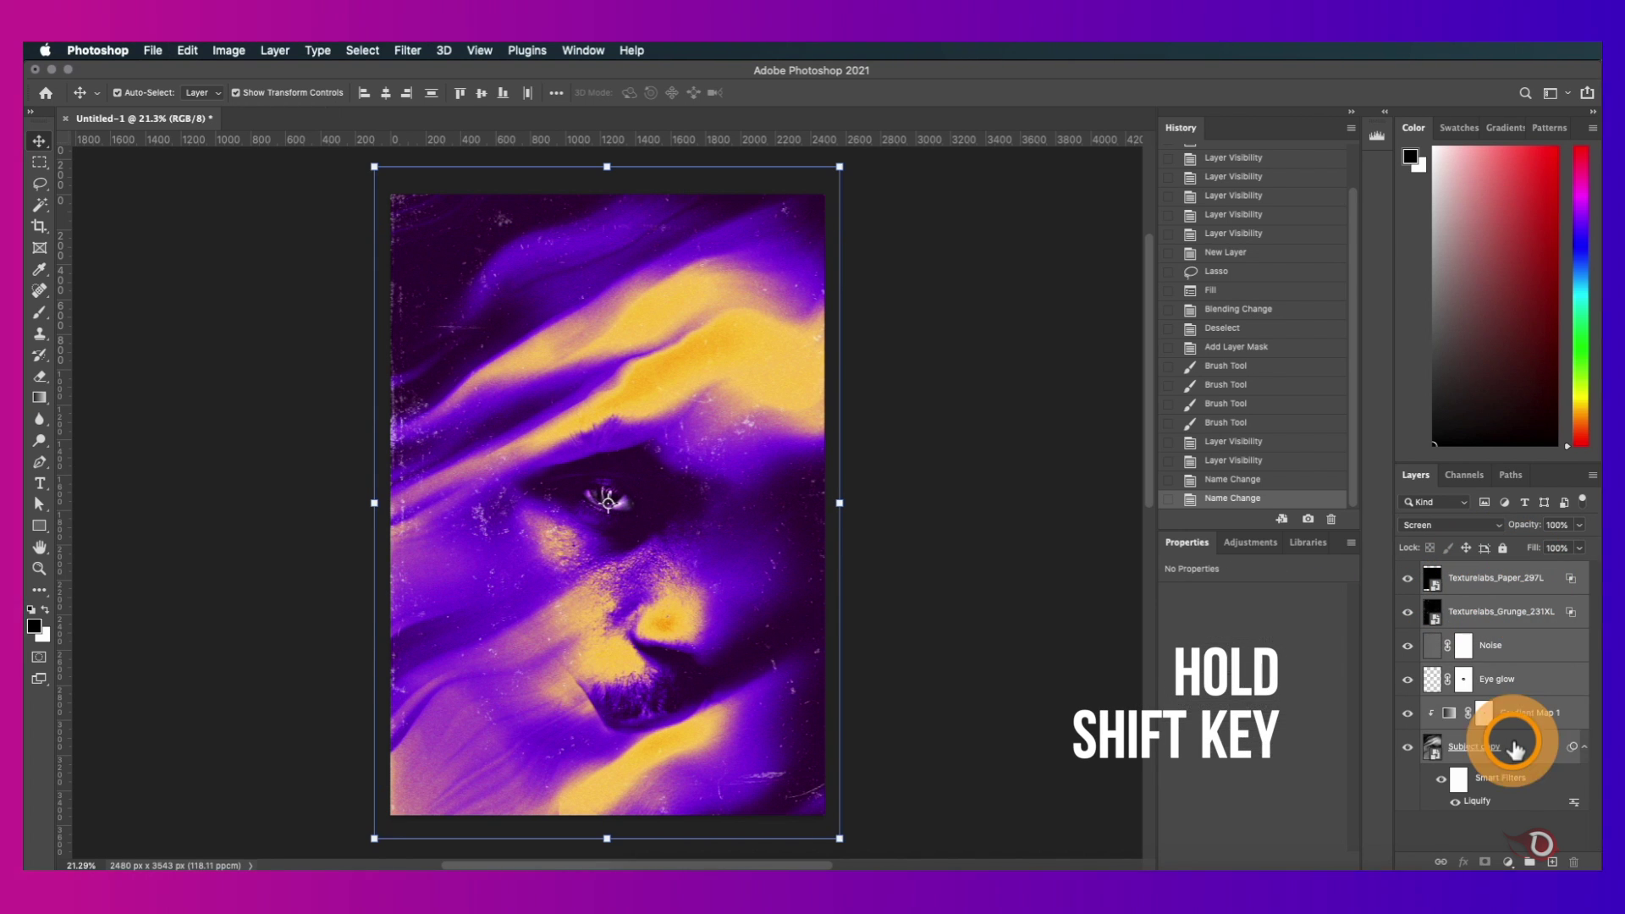
pyautogui.press('super+g')
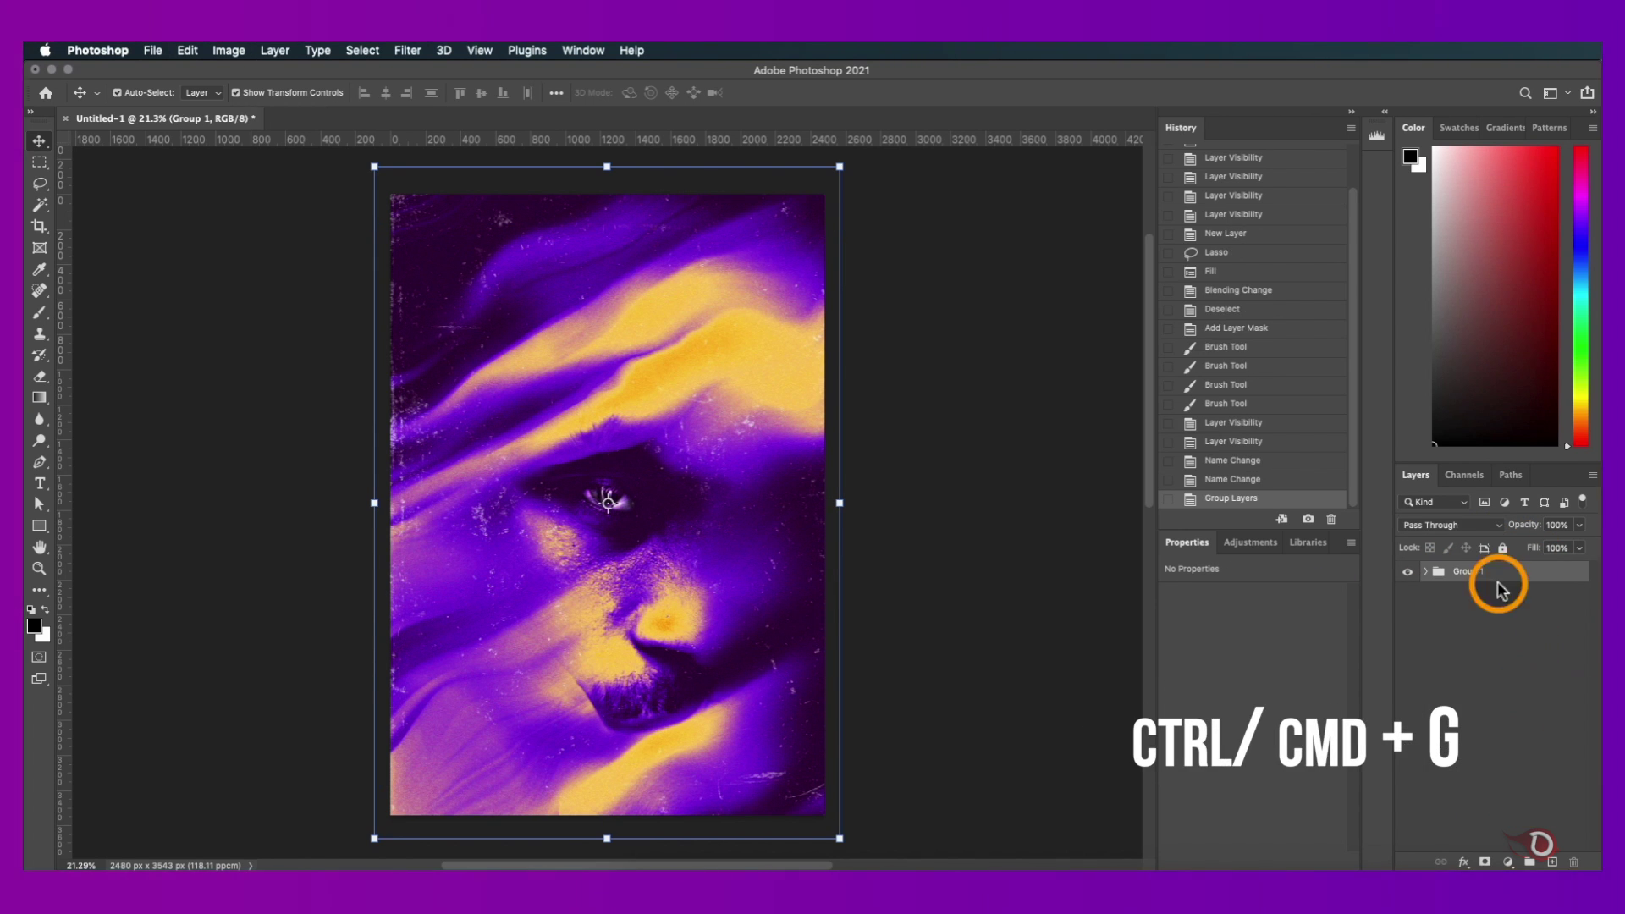
pyautogui.doubleClick(1463, 571)
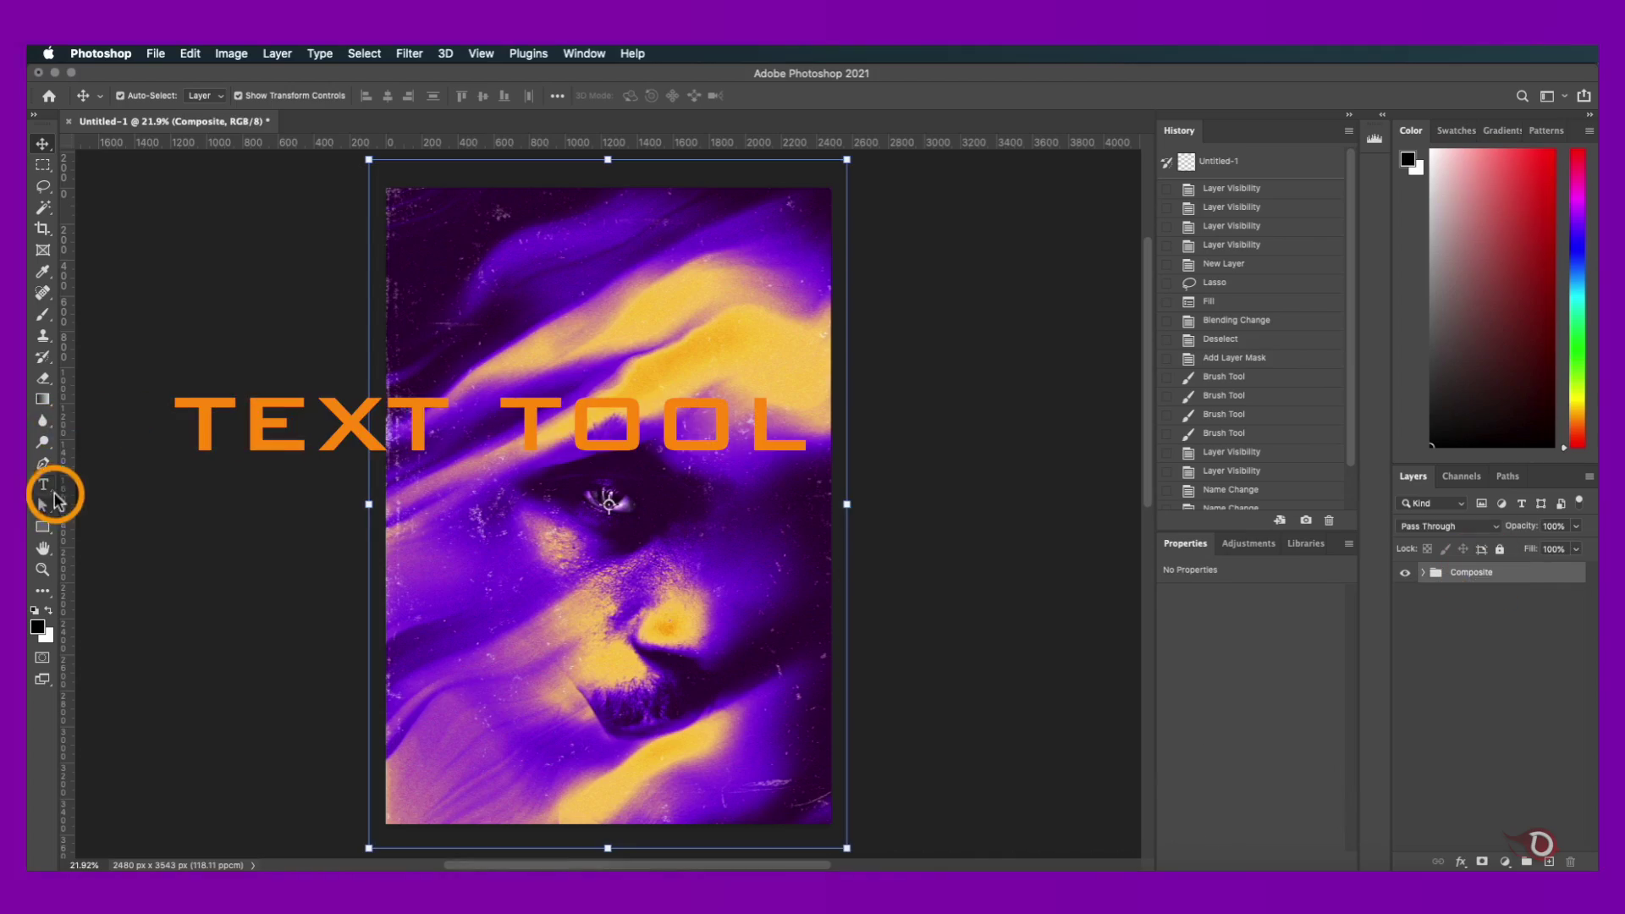
# - Add the vertical text "VOICE" in the upper part of the poster, above and beside the eye
pyautogui.click(43, 486)
pyautogui.click(140, 498)
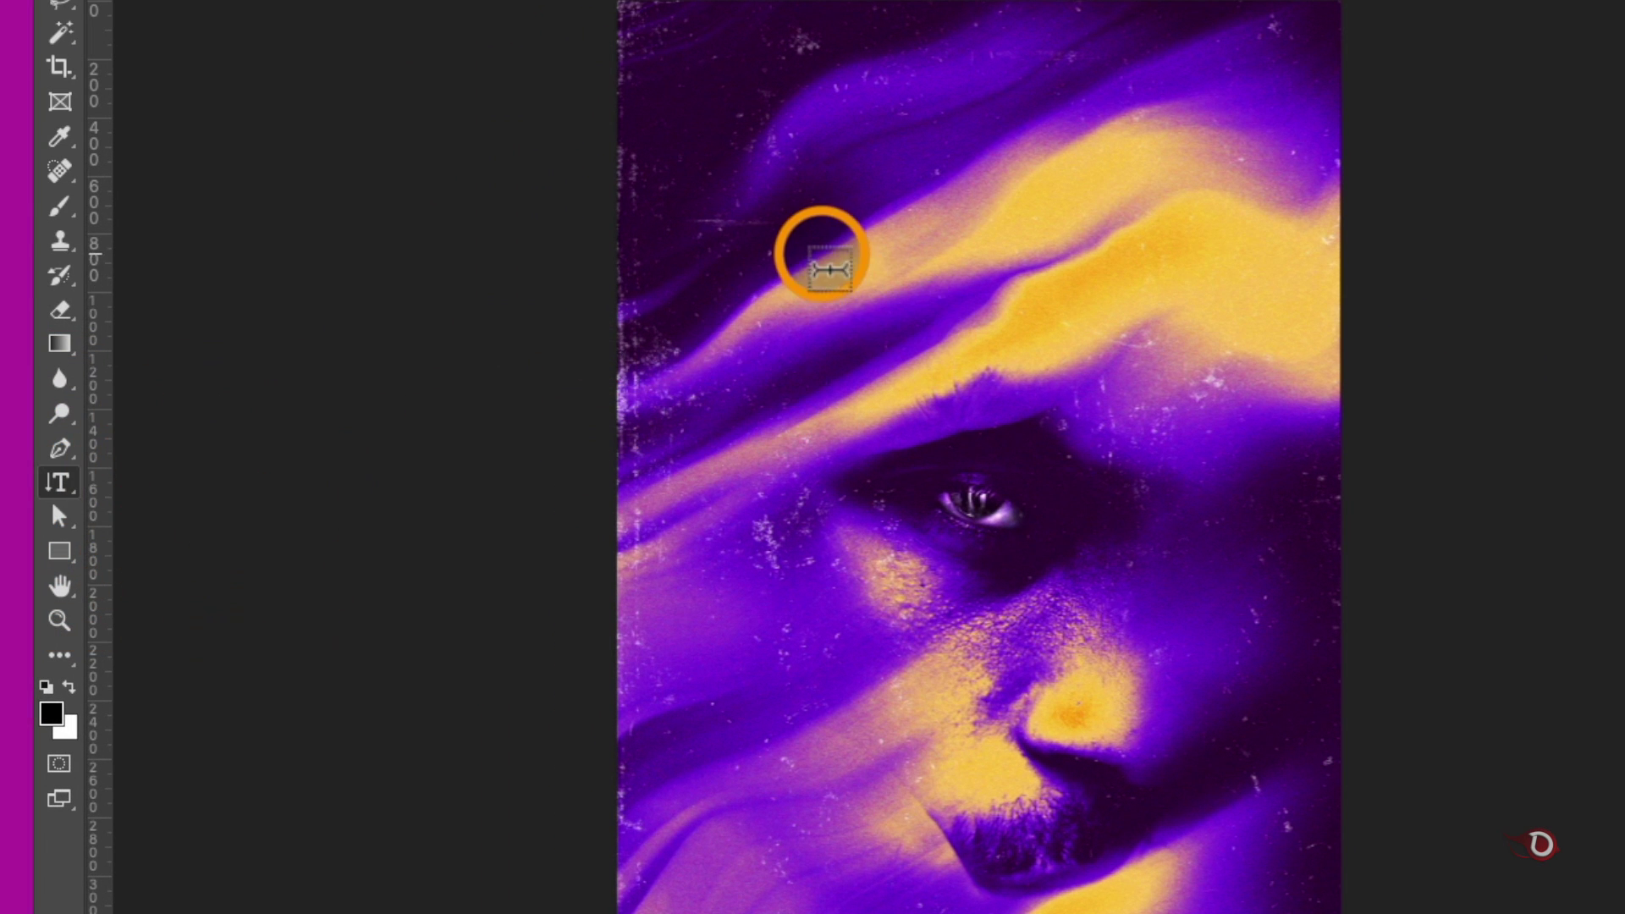
pyautogui.click(838, 253)
pyautogui.write('VOIC')
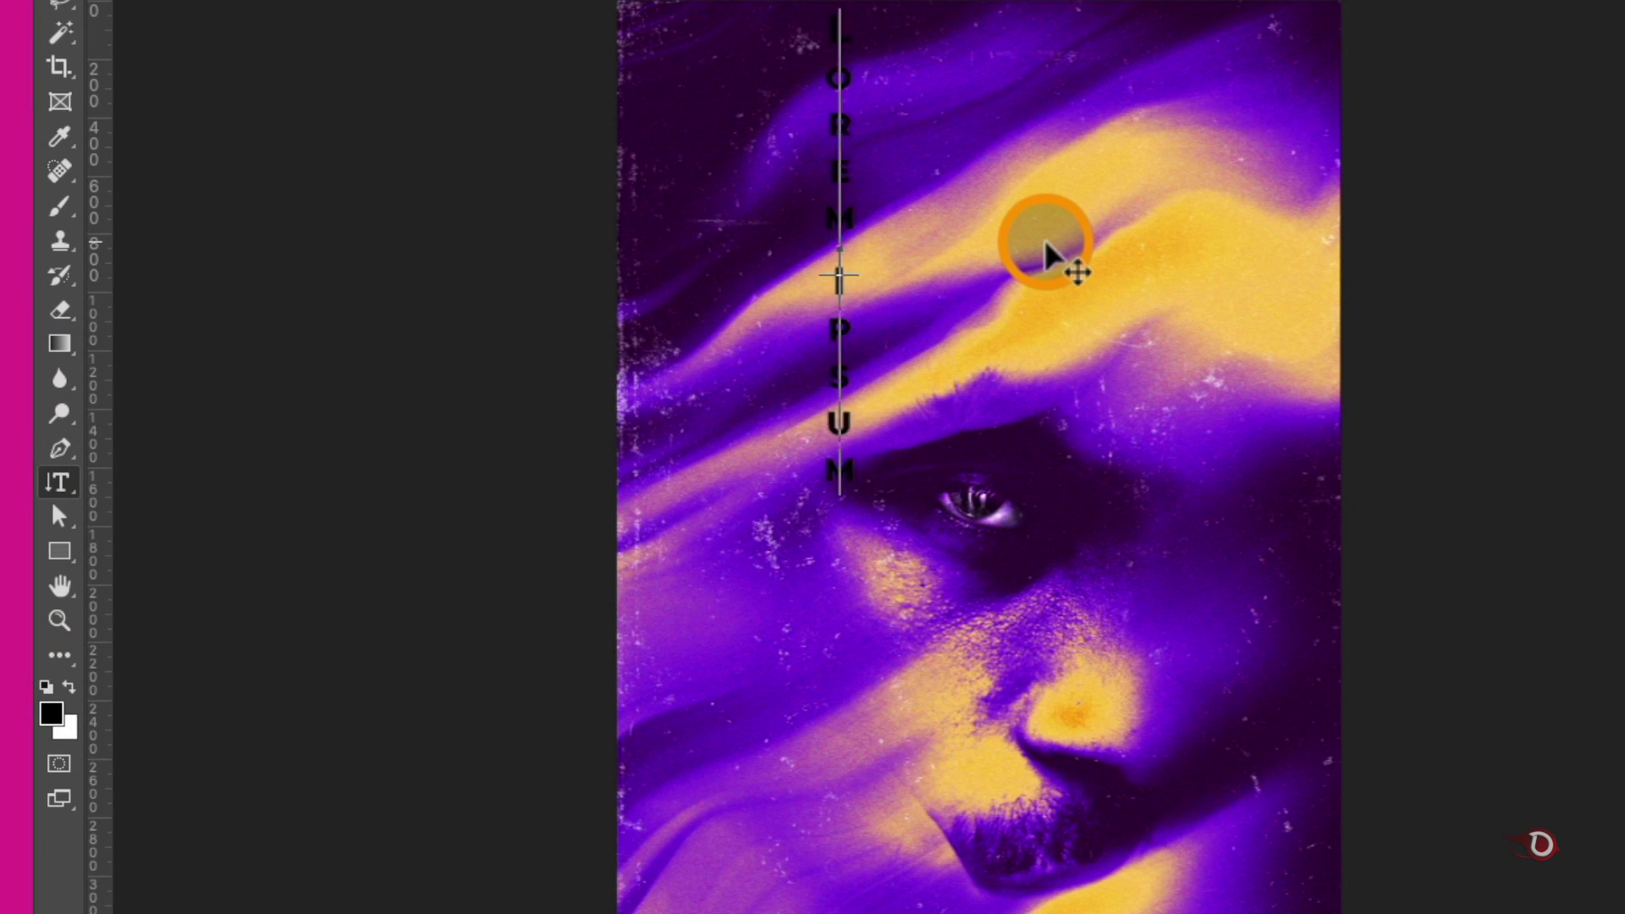
pyautogui.write('e')
pyautogui.press('super+Return')
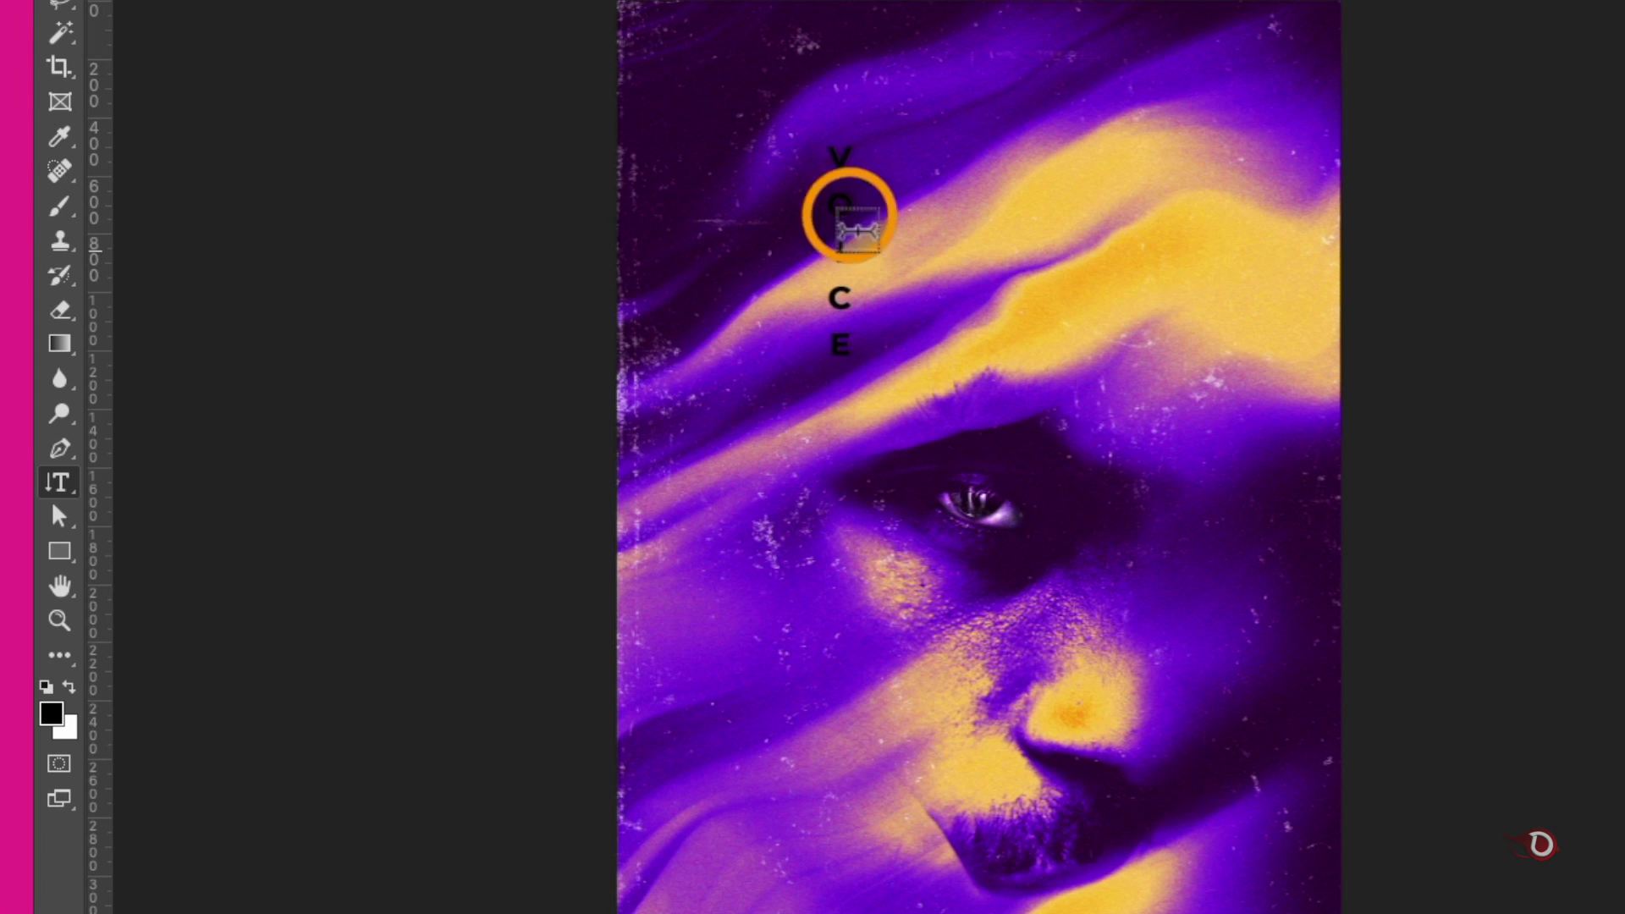
# - Change the VOICE text color to near-white #fcfcfc and set its font size to 36 pt
pyautogui.click(42, 144)
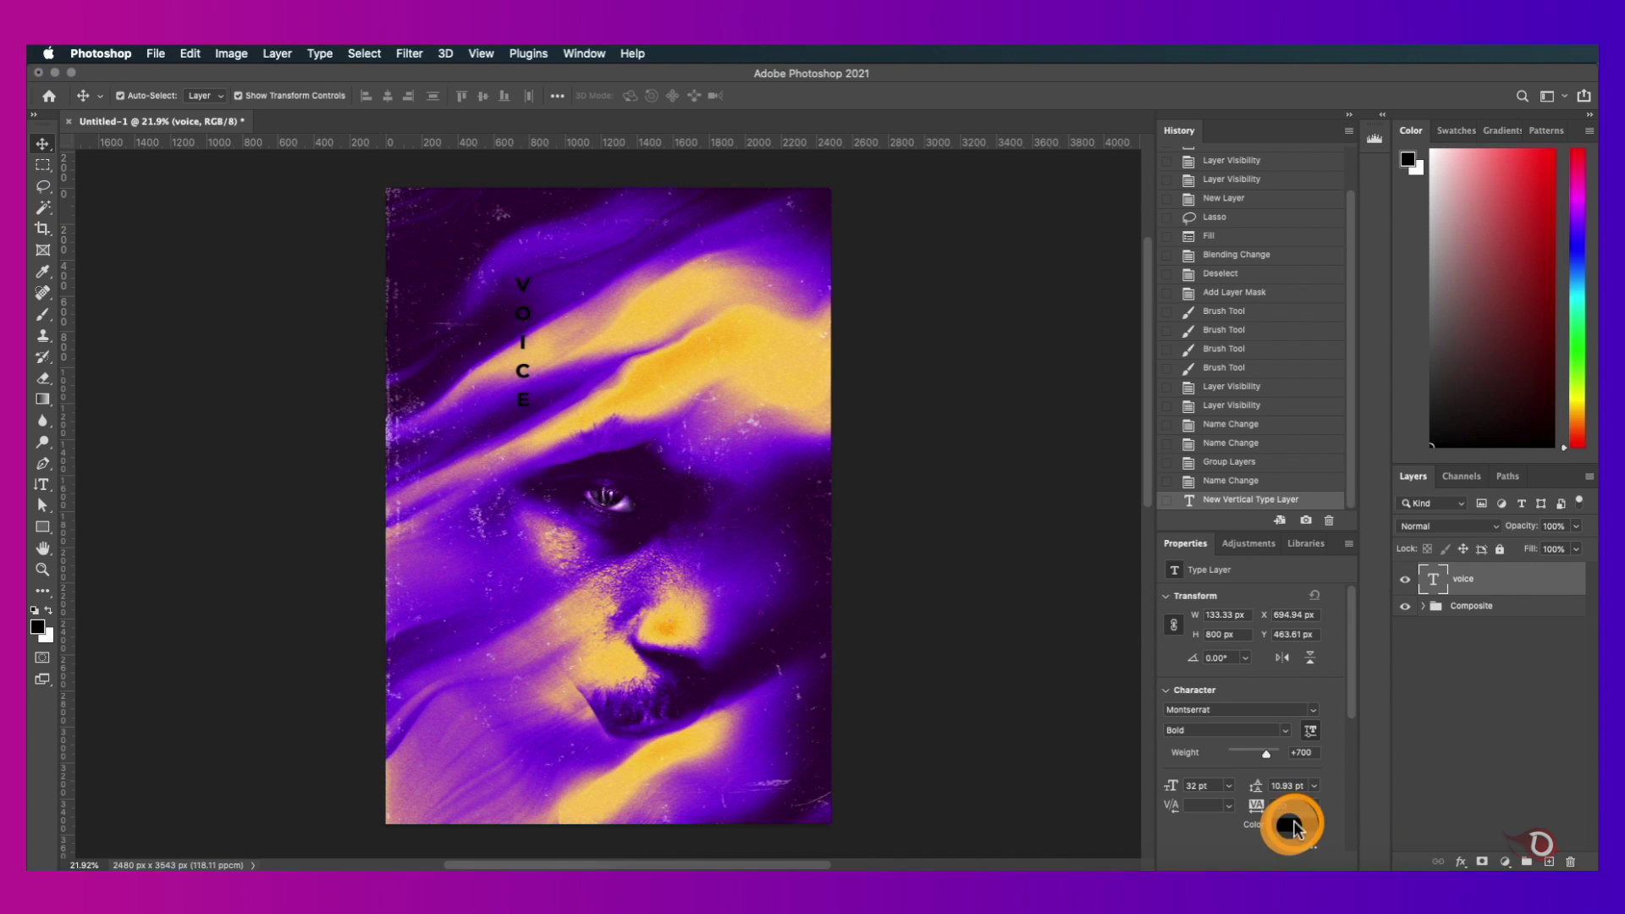
pyautogui.click(1292, 825)
pyautogui.moveTo(1138, 406); pyautogui.dragTo(1081, 326)
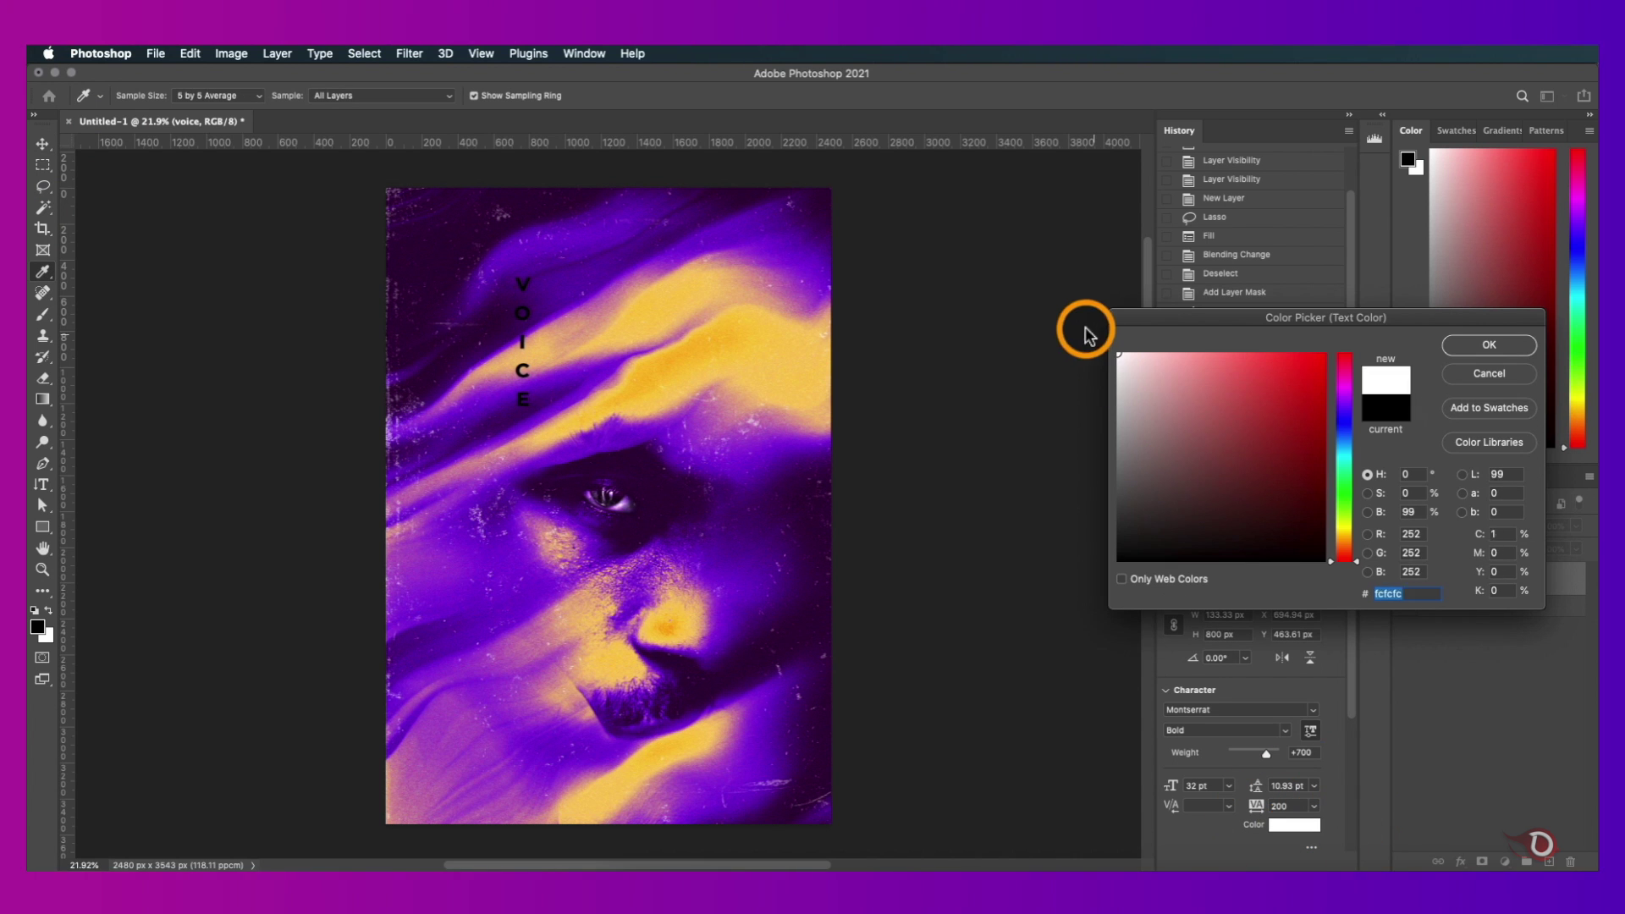
pyautogui.click(1482, 343)
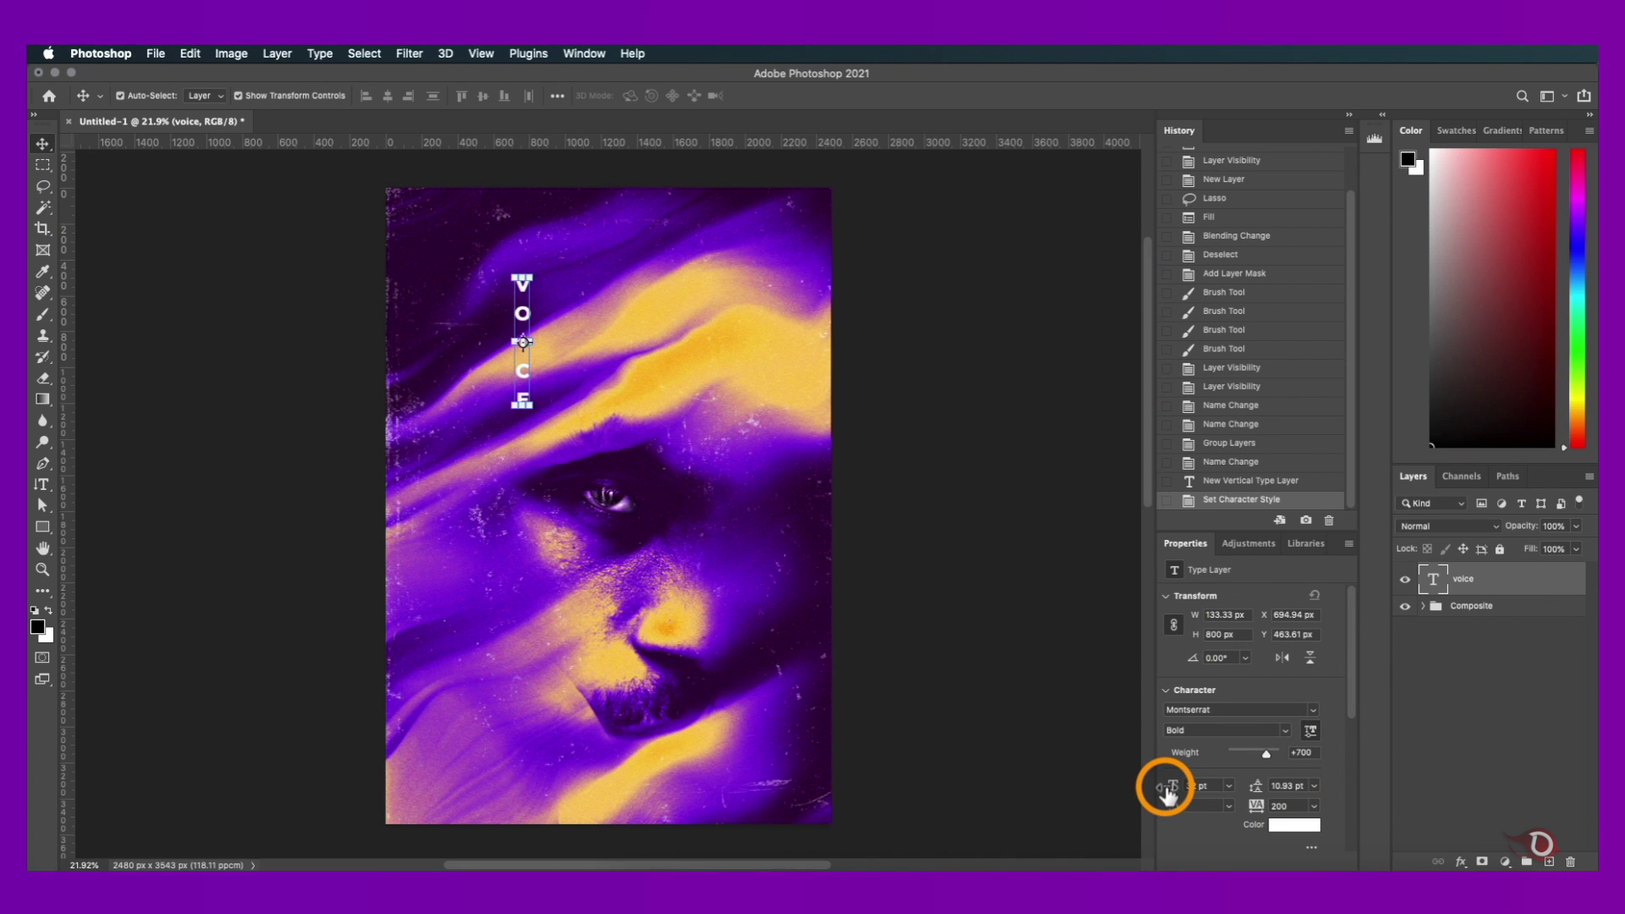
pyautogui.moveTo(1170, 793); pyautogui.dragTo(1178, 791)
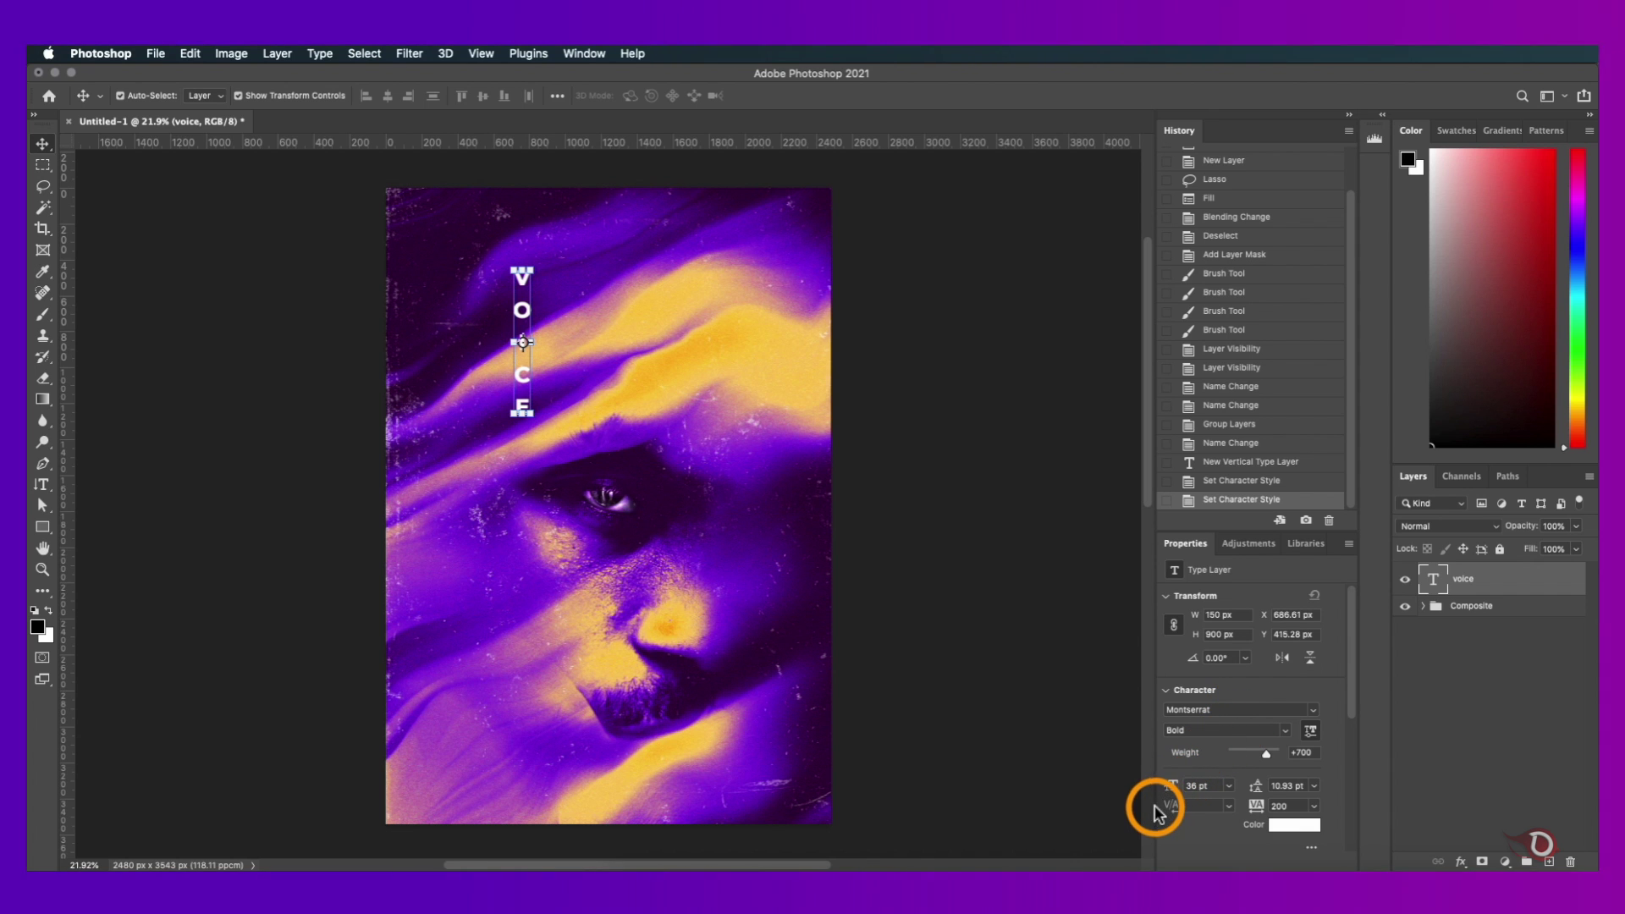
# - Widen the tracking of the vertical VOICE text to 2840 and reposition it so the letters spread down beside the eye and mouth
pyautogui.moveTo(1262, 814)
pyautogui.mouseDown()
pyautogui.moveTo(1277, 805)
pyautogui.moveTo(1241, 802)
pyautogui.mouseUp()
pyautogui.moveTo(523, 275); pyautogui.dragTo(525, 410)
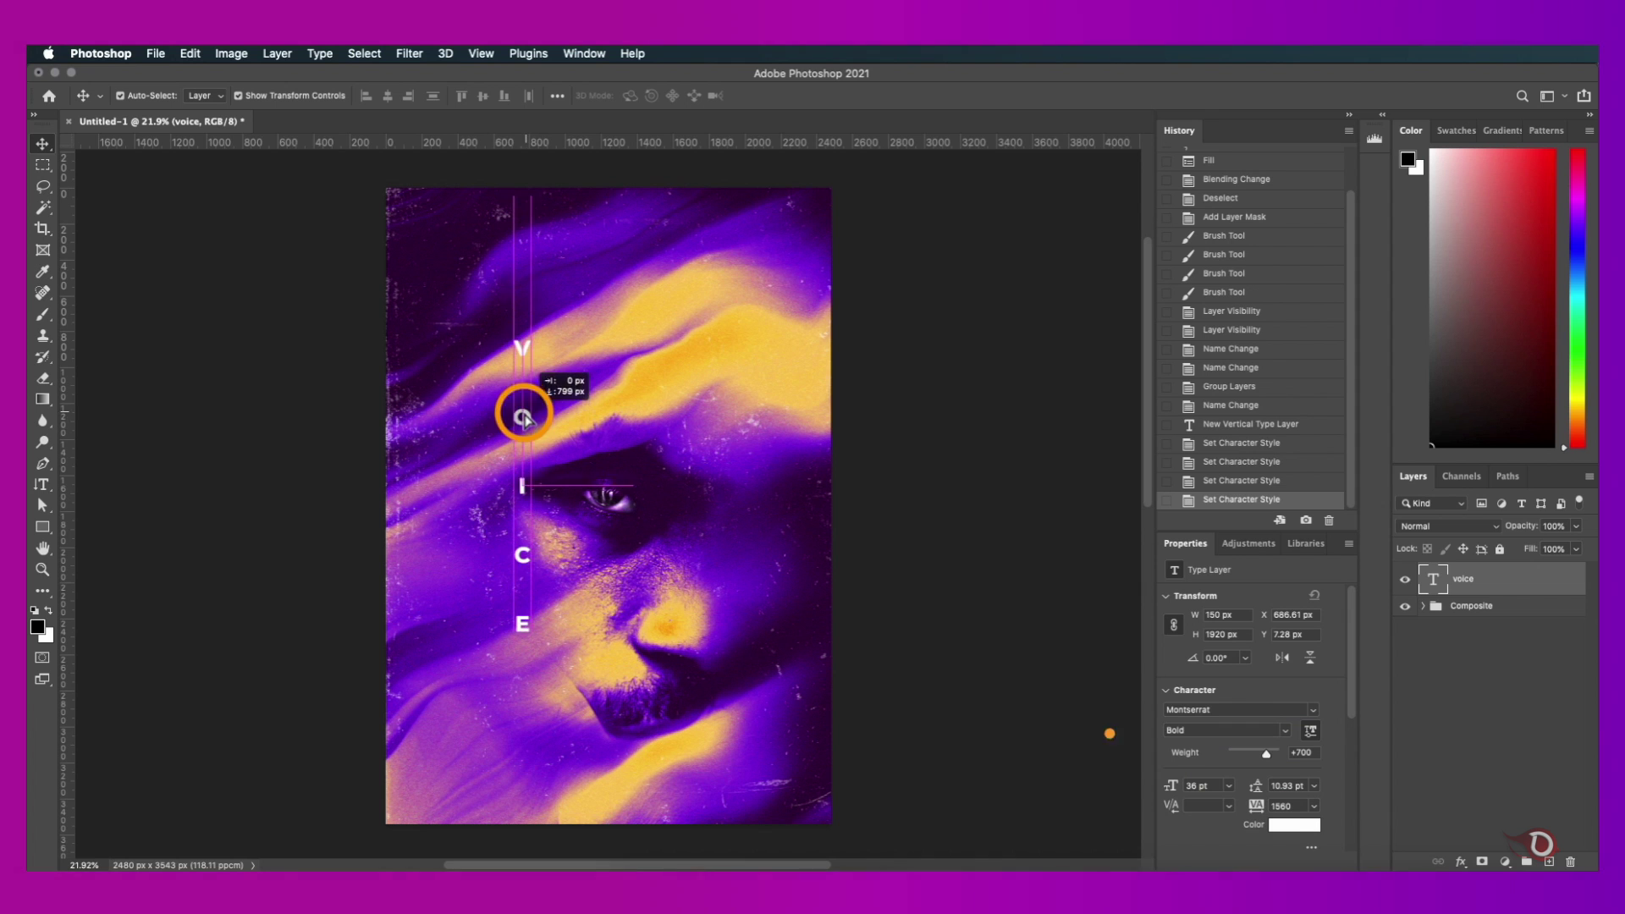
pyautogui.moveTo(1232, 800); pyautogui.dragTo(1244, 798)
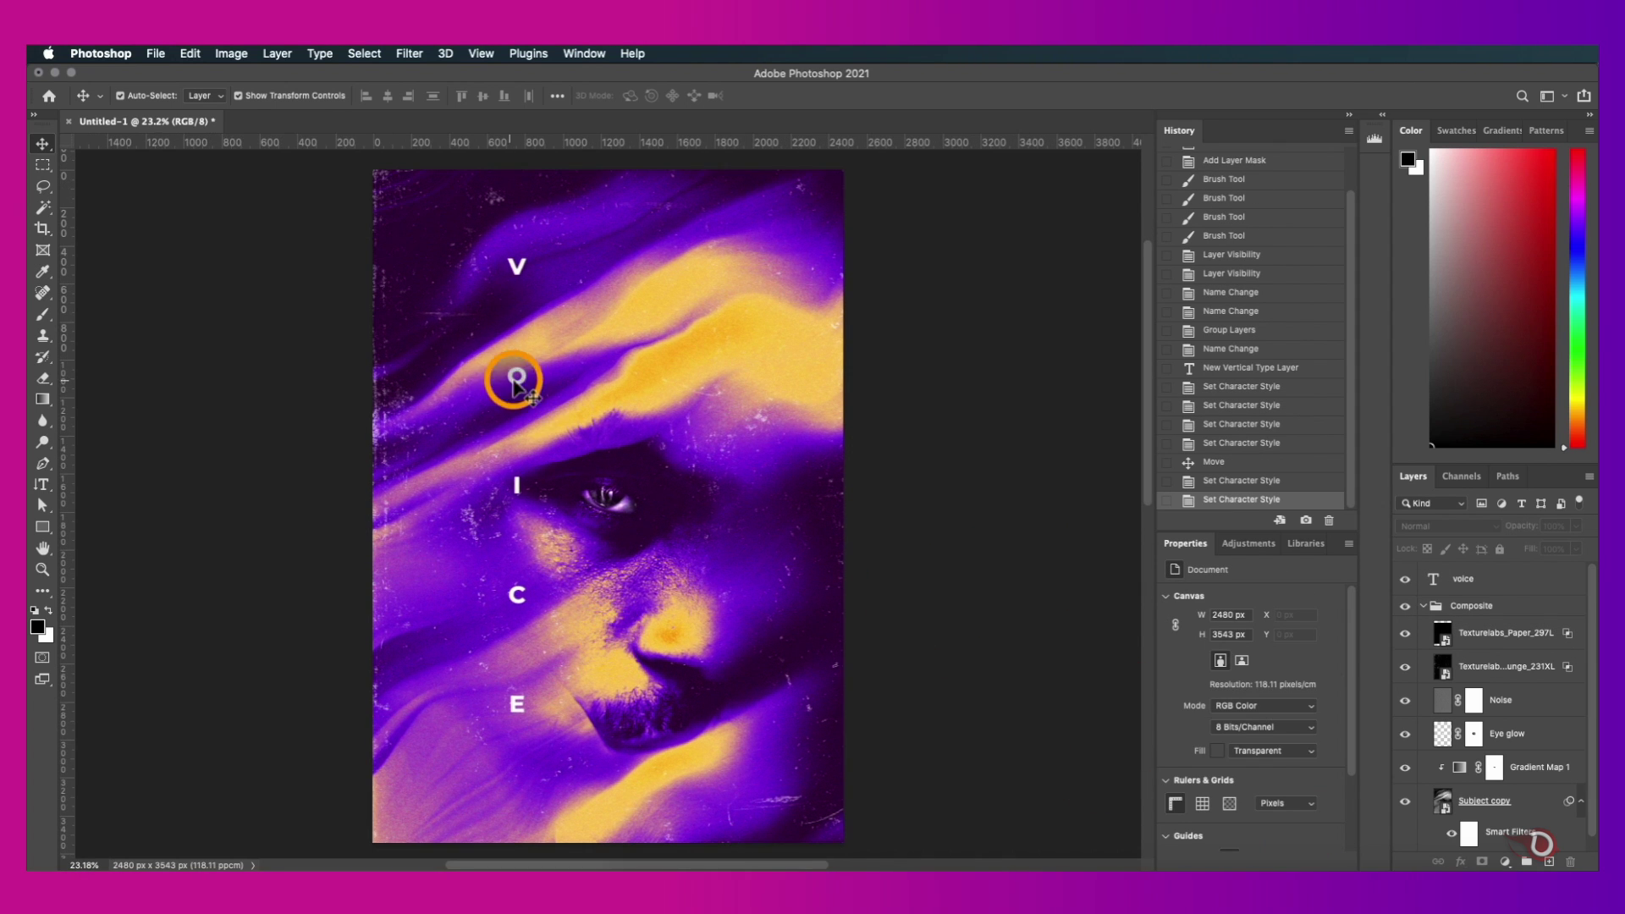
pyautogui.moveTo(513, 380); pyautogui.dragTo(503, 385)
pyautogui.click(609, 591)
pyautogui.scroll(3, 610, 592)
pyautogui.scroll(-1, 626, 593)
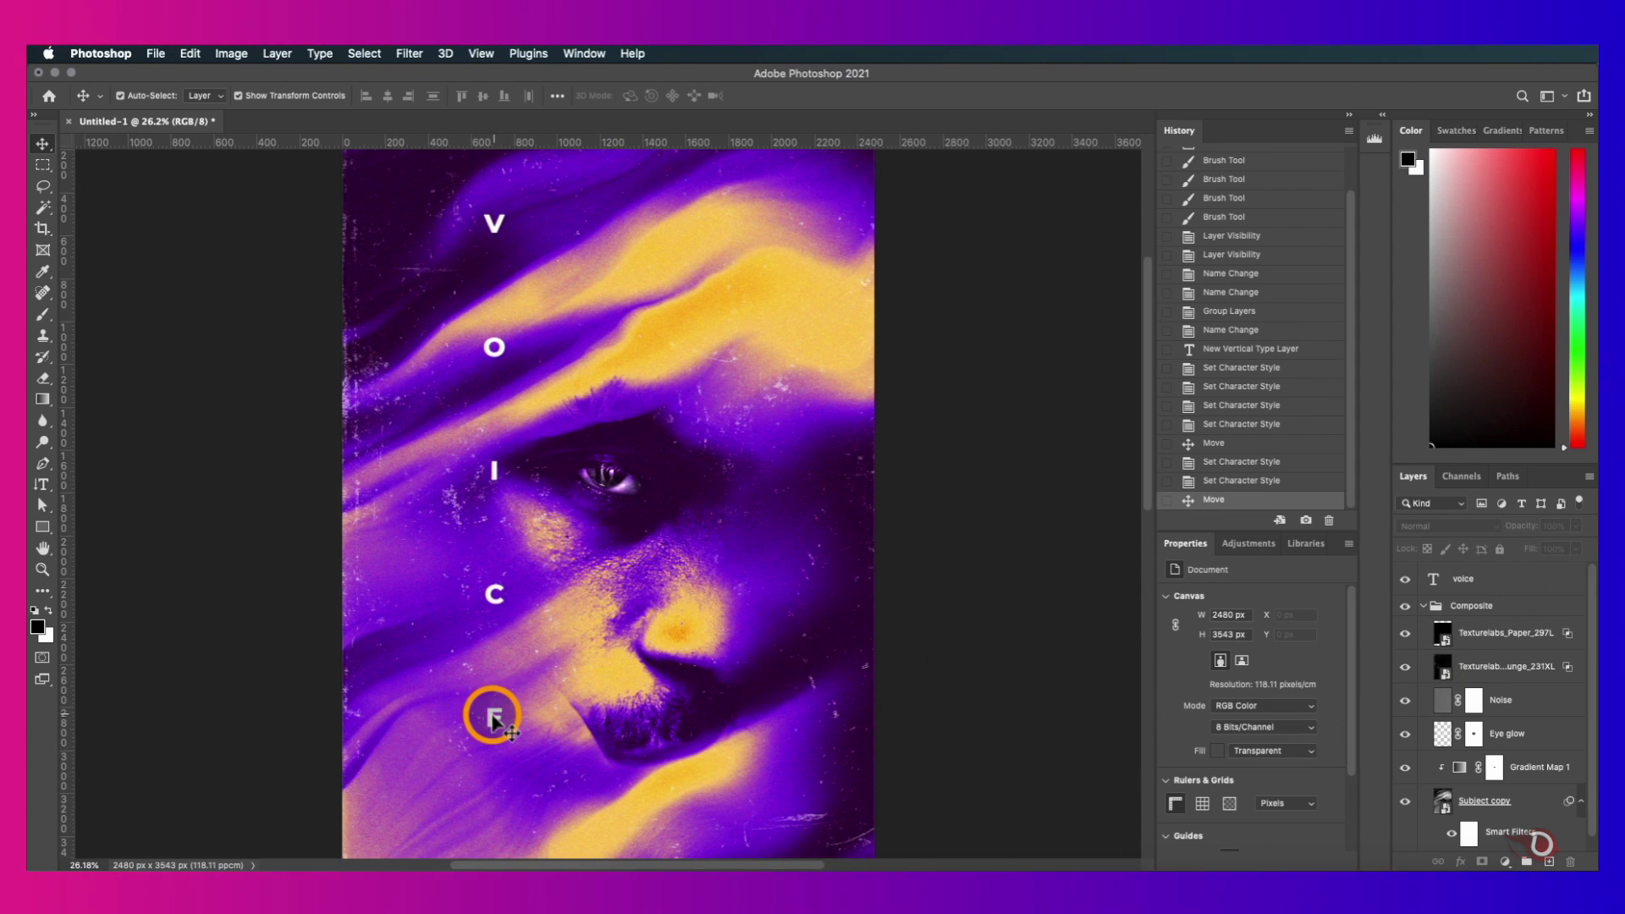
# - Add a separate horizontal letter "E" and place it to the left of the C in VOICE, aligned on the same row
pyautogui.moveTo(47, 488); pyautogui.dragTo(118, 461)
pyautogui.click(560, 591)
pyautogui.write('e')
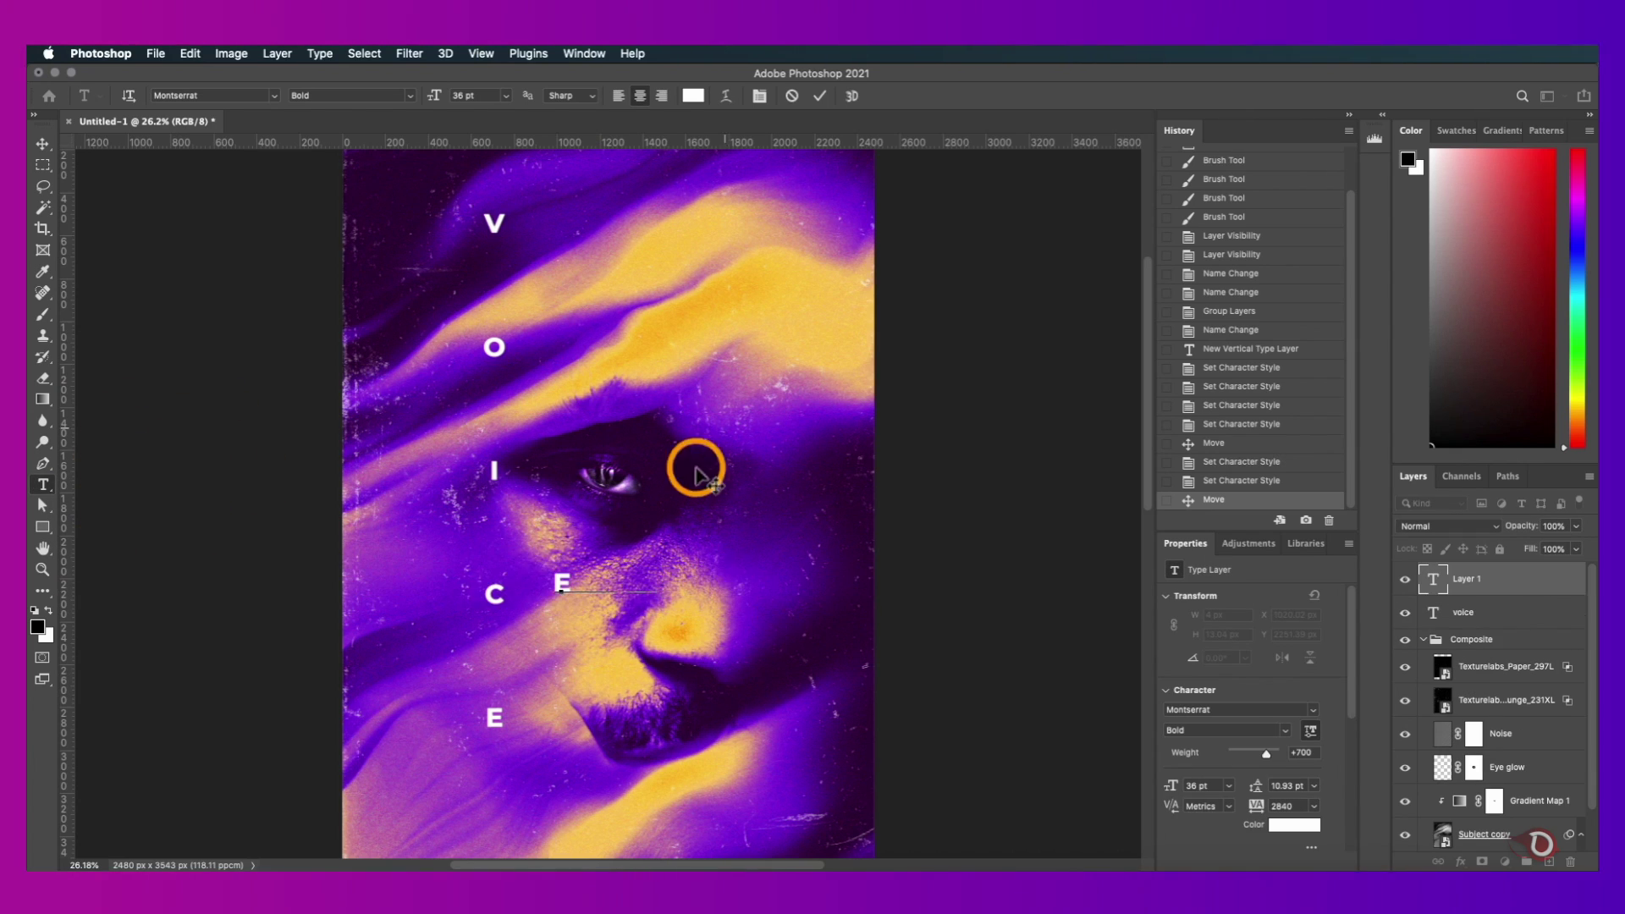
pyautogui.click(43, 144)
pyautogui.click(491, 588)
pyautogui.click(562, 579)
pyautogui.scroll(6, 558, 582)
pyautogui.scroll(-1, 556, 584)
pyautogui.moveTo(527, 412); pyautogui.dragTo(313, 423)
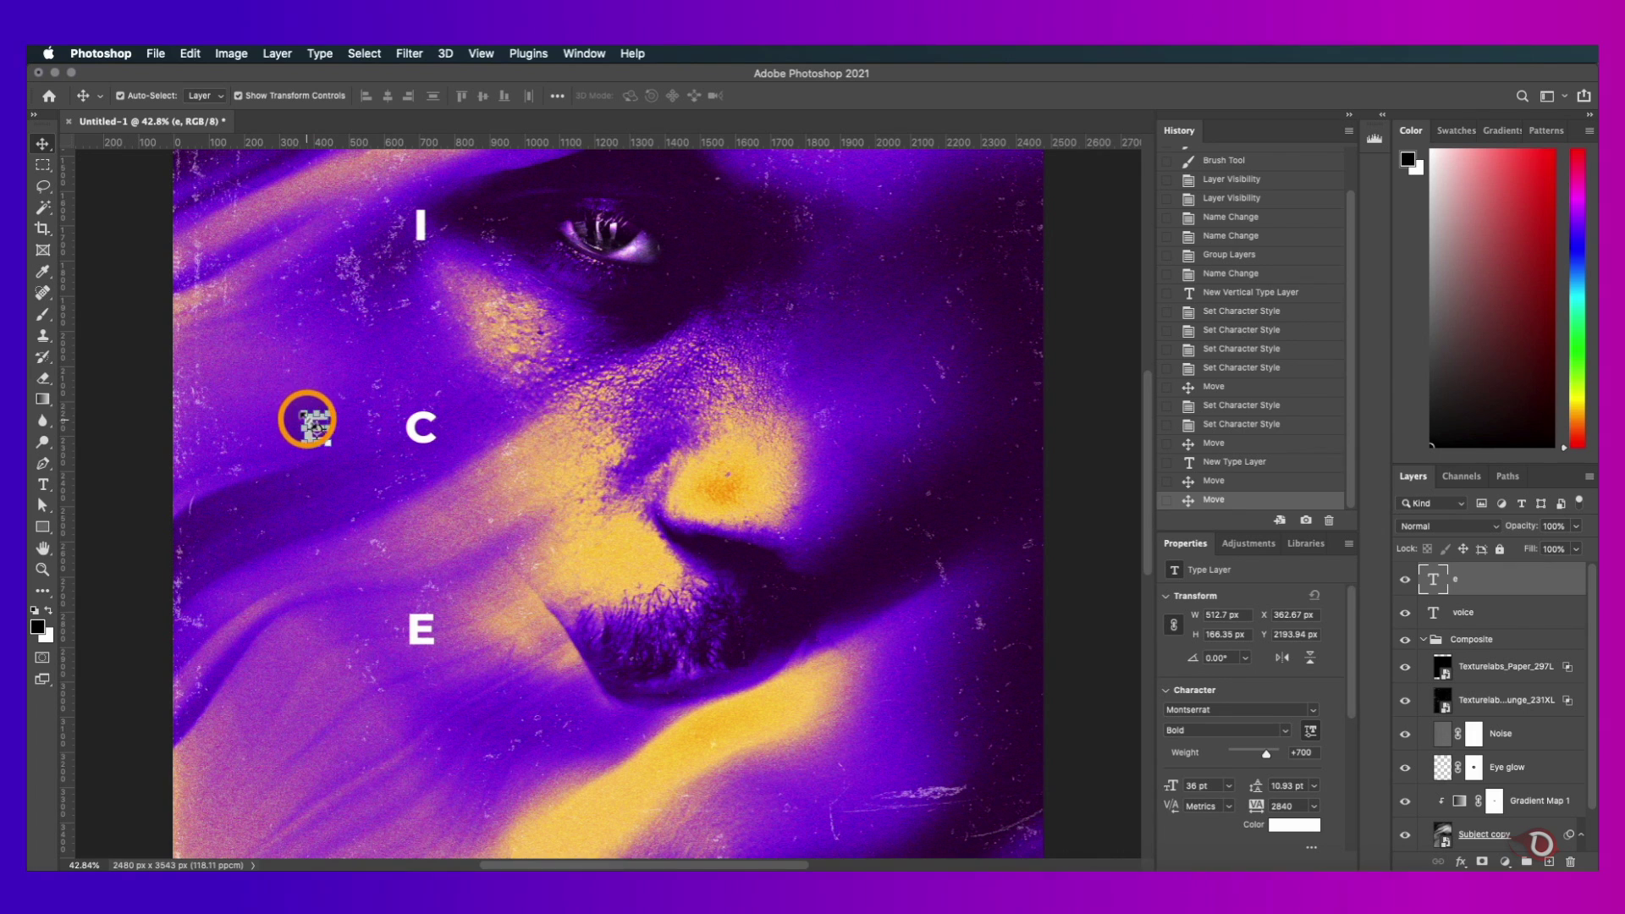
pyautogui.scroll(1, 302, 420)
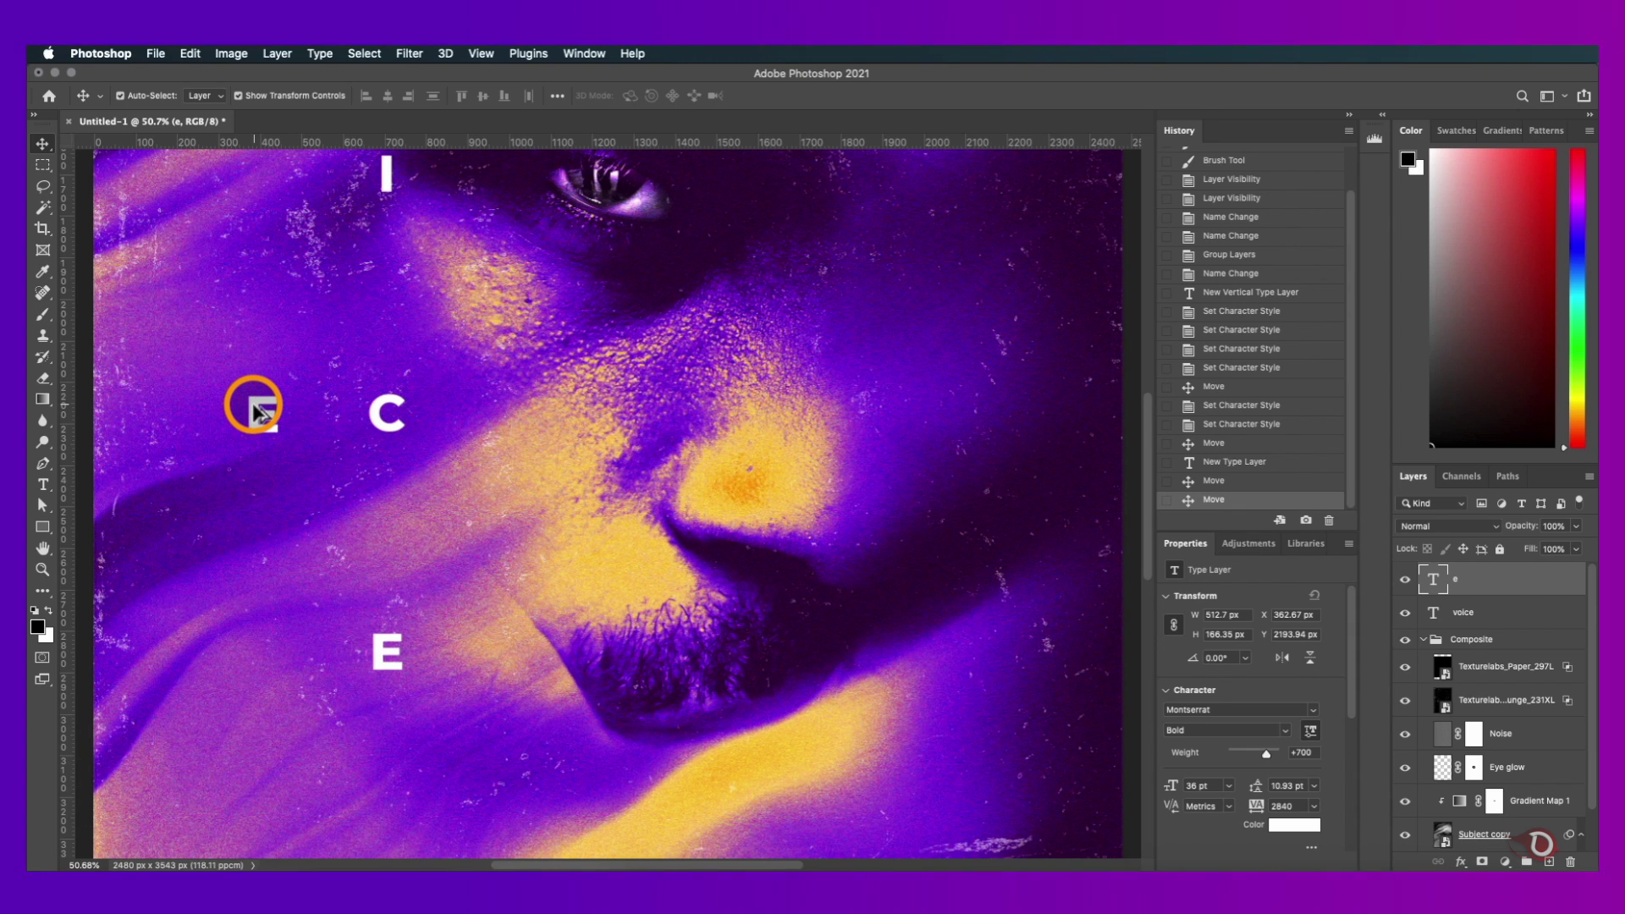
# - Duplicate the separate E twice to the right of the C and change the copies to H and O, spelling ECHO
pyautogui.moveTo(257, 413); pyautogui.dragTo(527, 409)
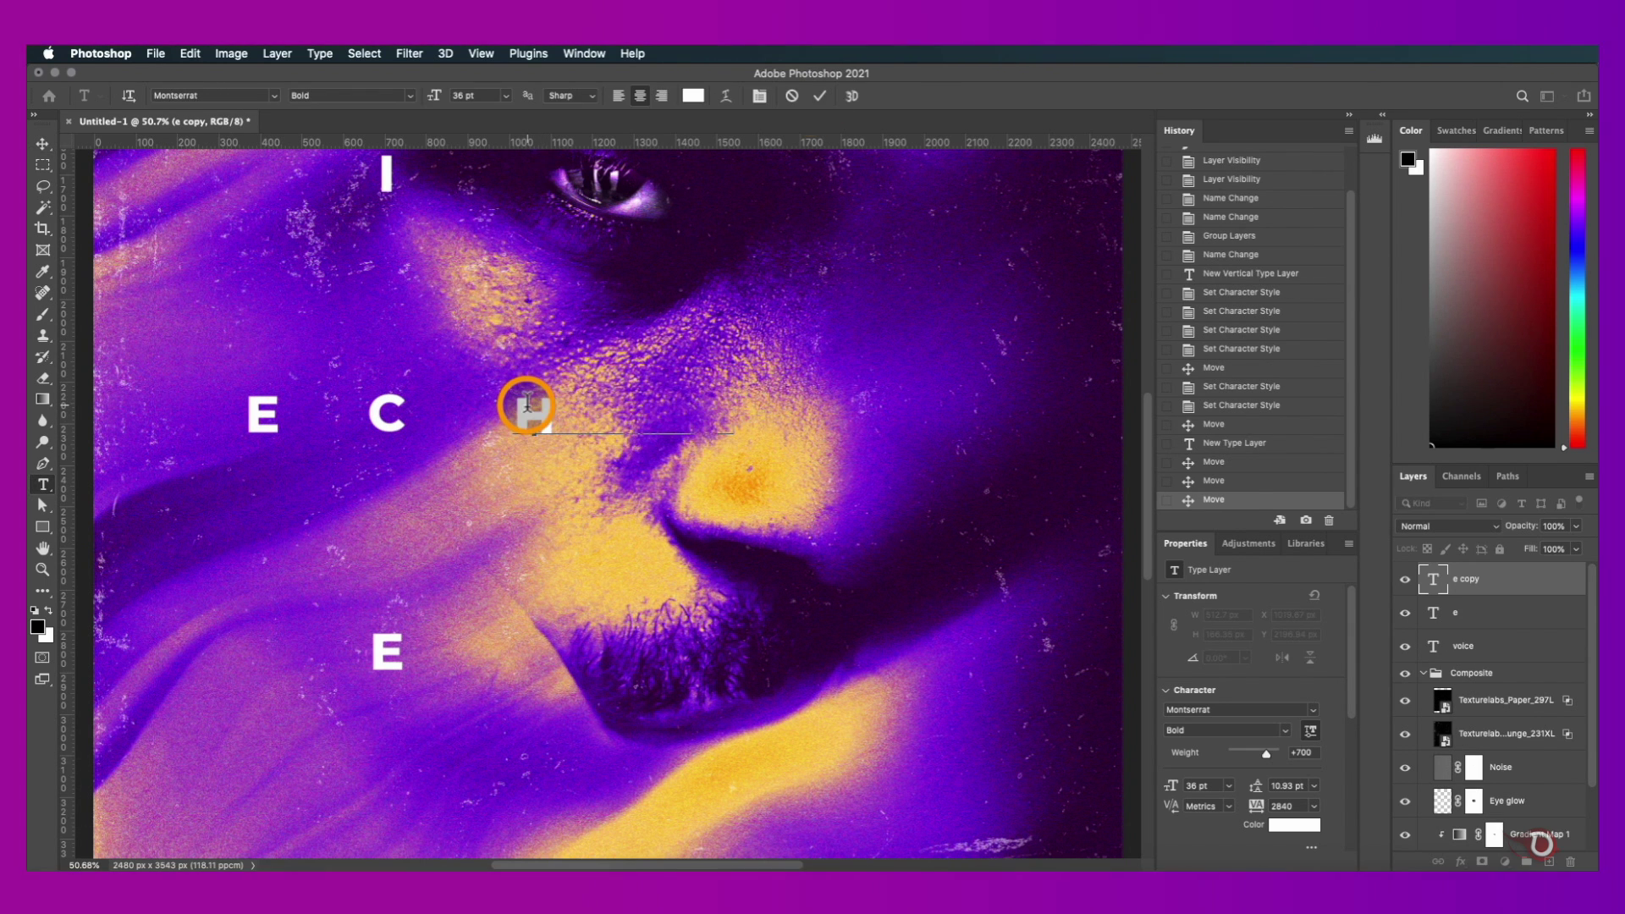
pyautogui.moveTo(527, 410); pyautogui.dragTo(681, 413)
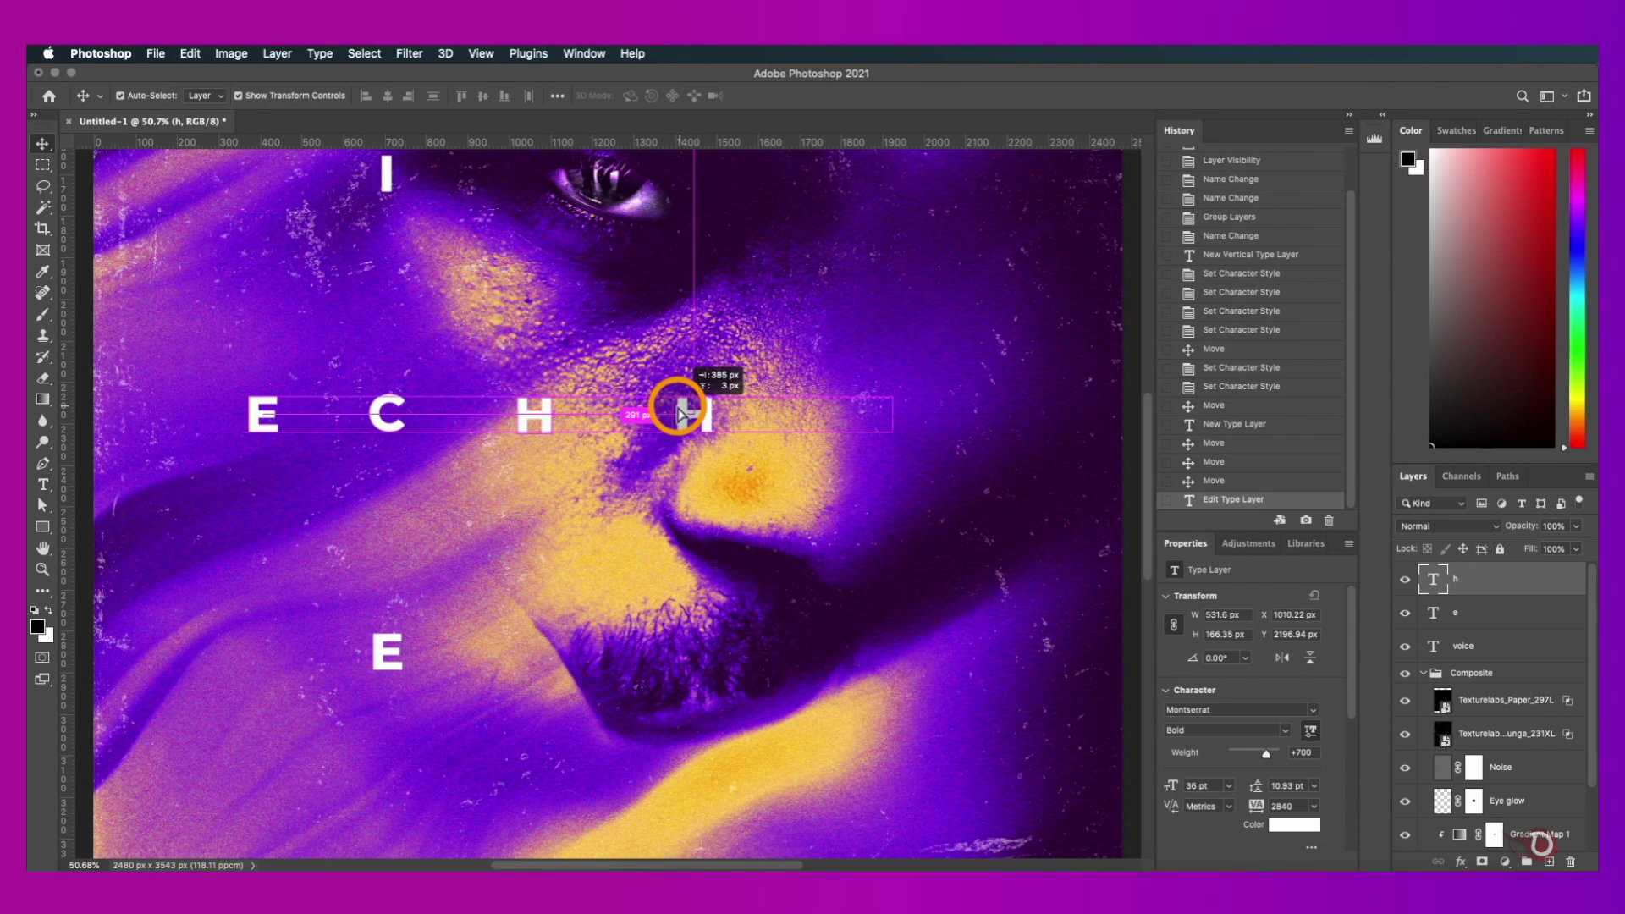
pyautogui.moveTo(680, 412); pyautogui.dragTo(682, 413)
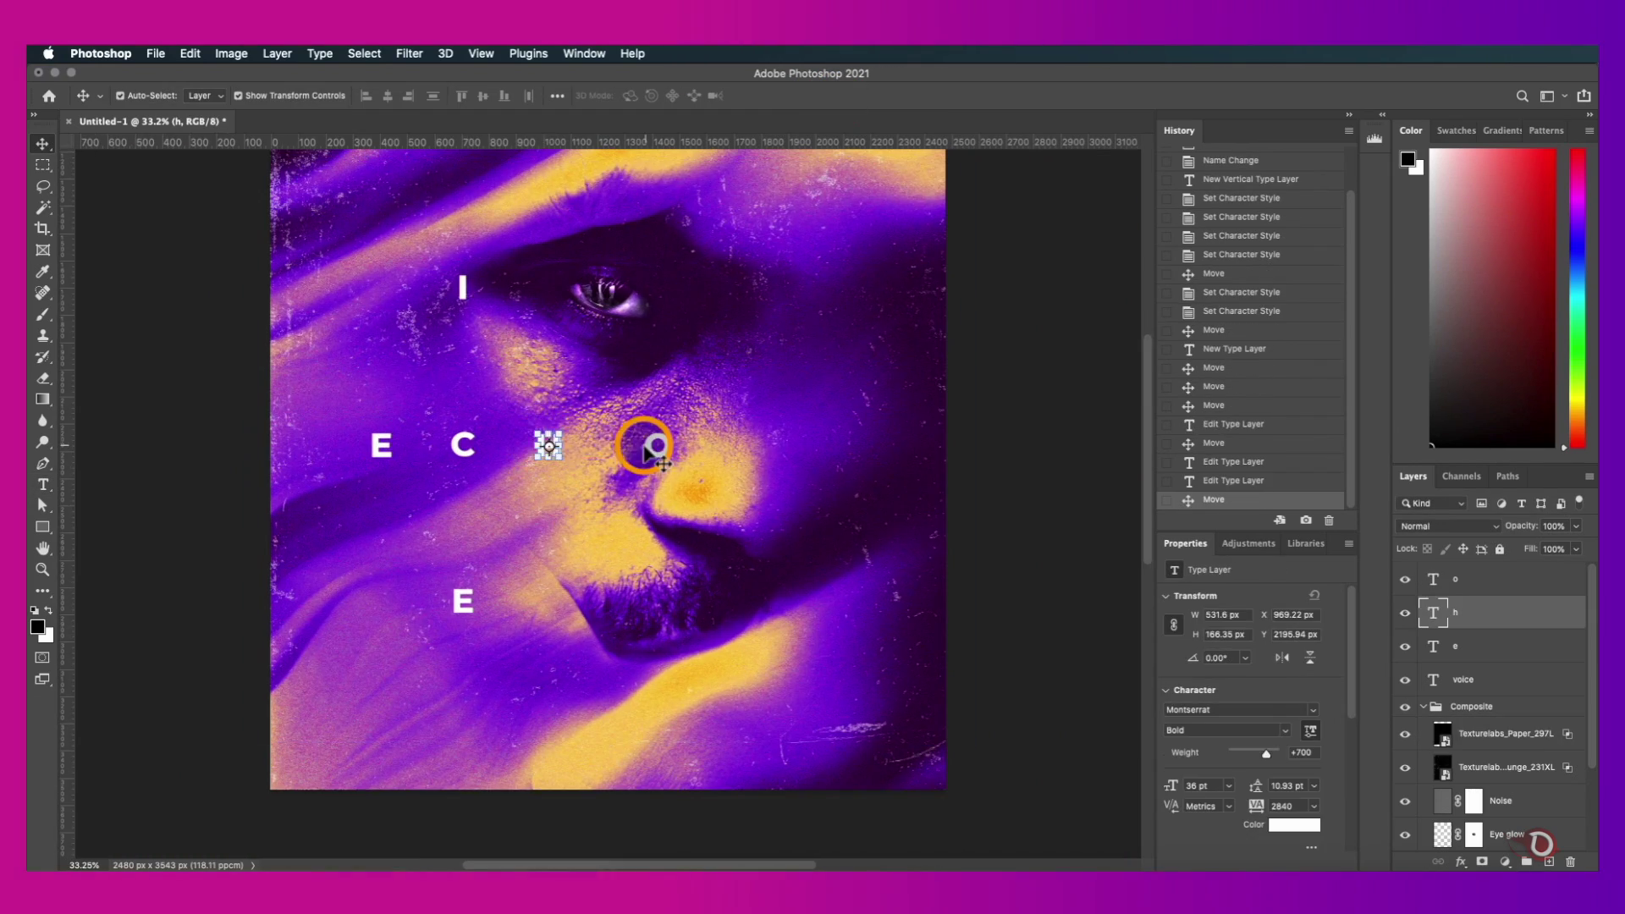
# - Add thin vertical text "BE THE" to the left of the upper VOICE letters and thin horizontal text "NOT AN" above ECHO
pyautogui.click(718, 495)
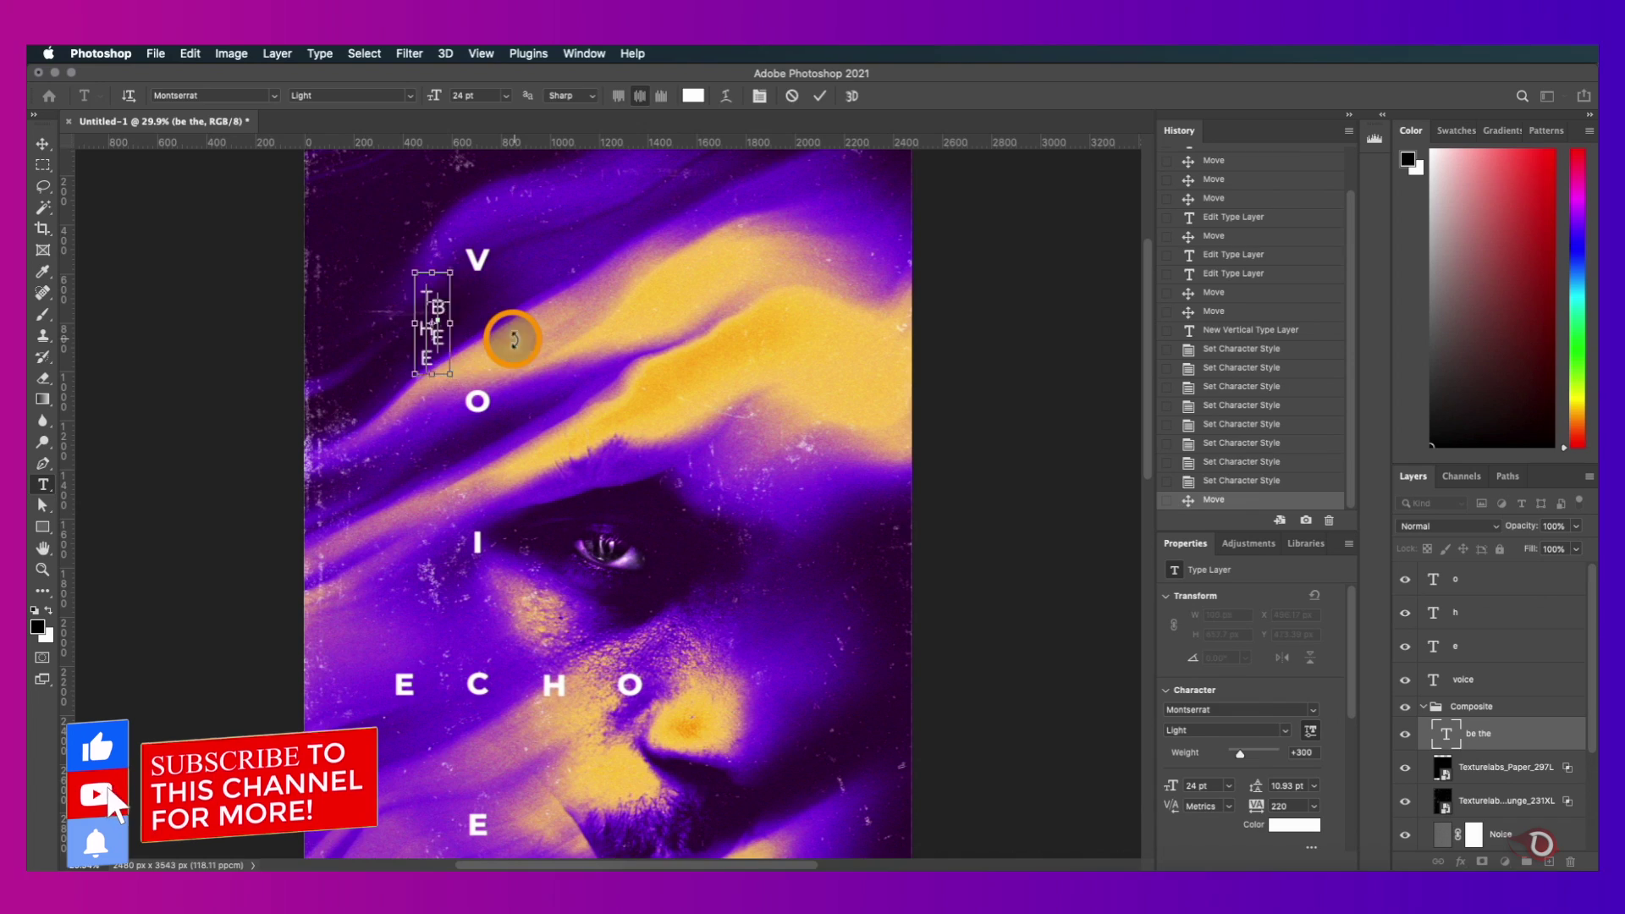
pyautogui.moveTo(440, 263); pyautogui.dragTo(440, 268)
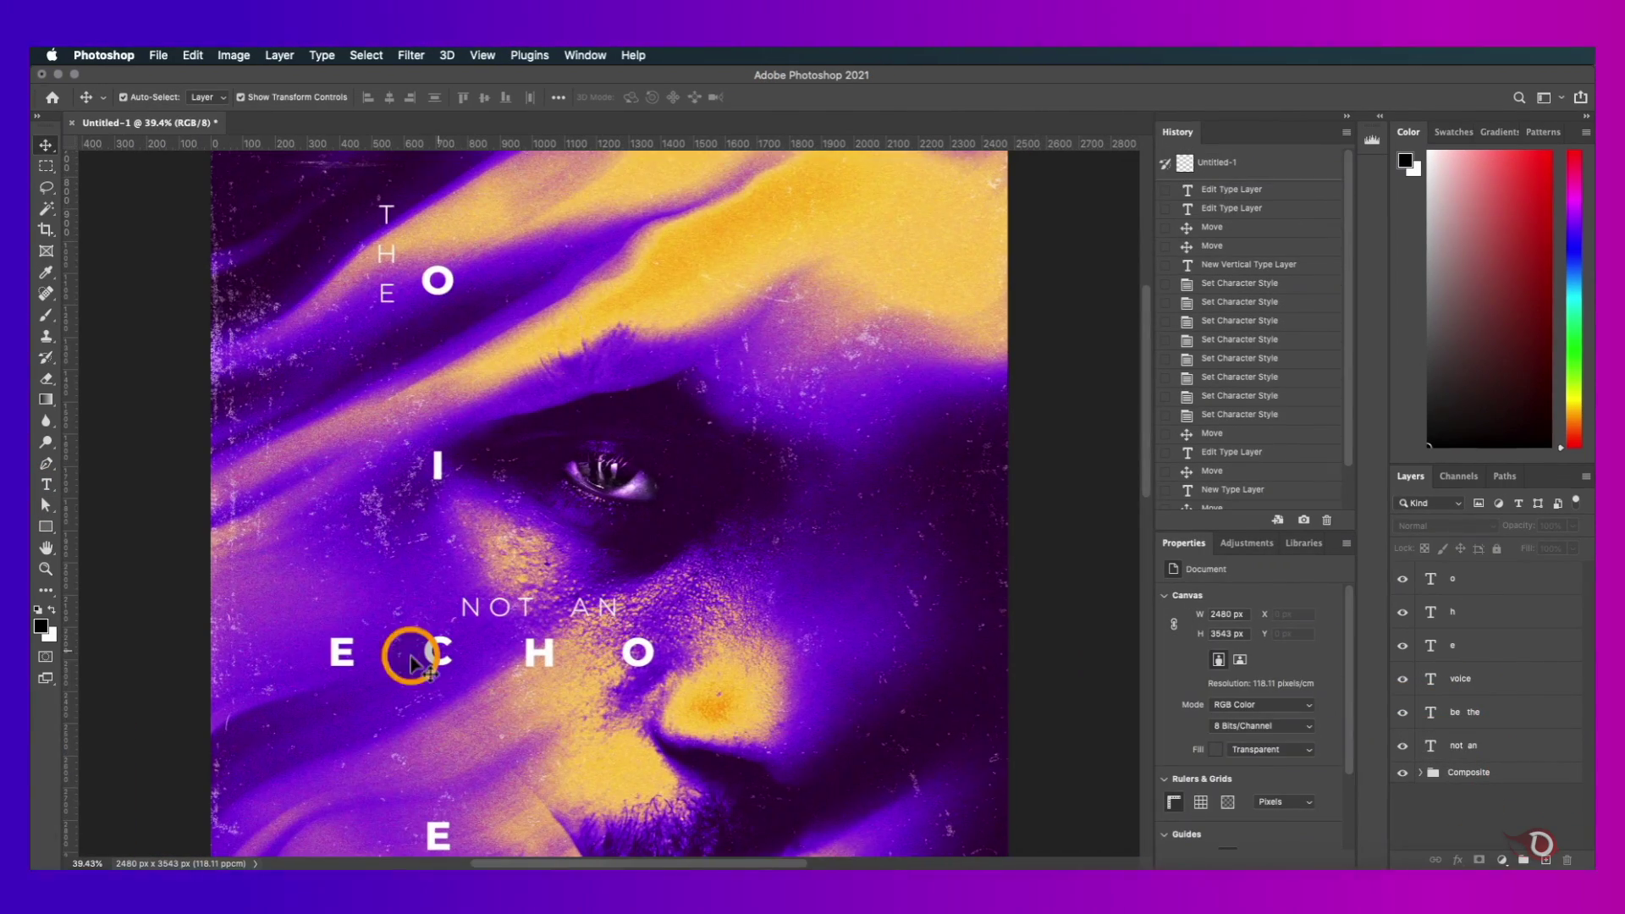
# - Turn the E of ECHO into an outline with 0% fill opacity and a 5 px centered white stroke
pyautogui.moveTo(412, 663); pyautogui.dragTo(323, 646)
pyautogui.doubleClick(1480, 646)
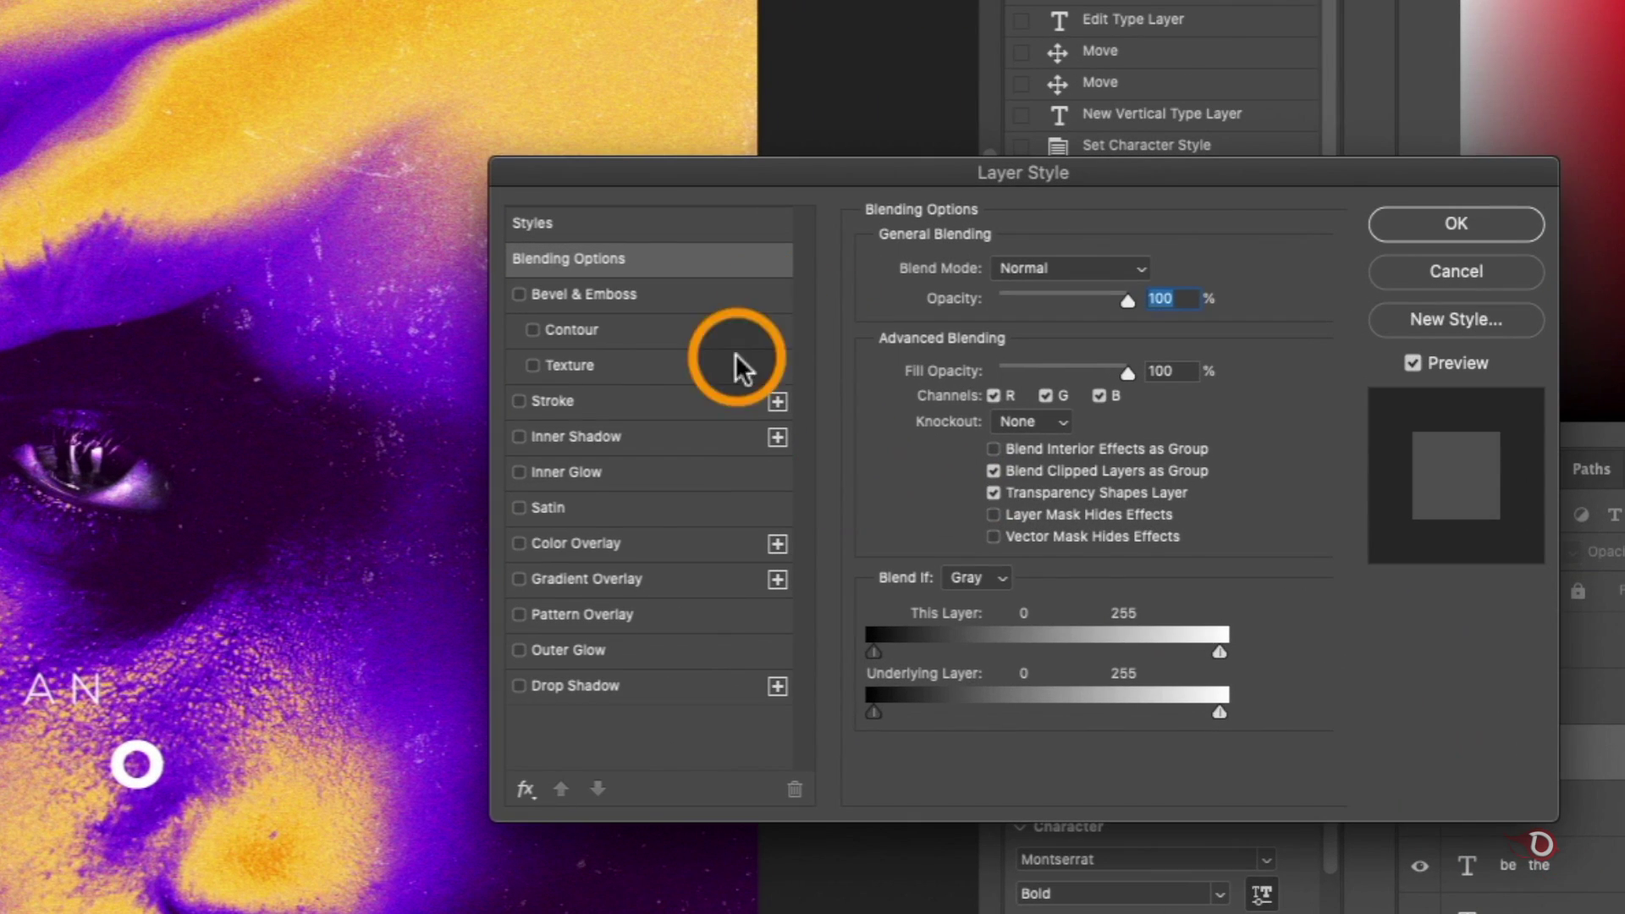
pyautogui.click(548, 402)
pyautogui.click(634, 224)
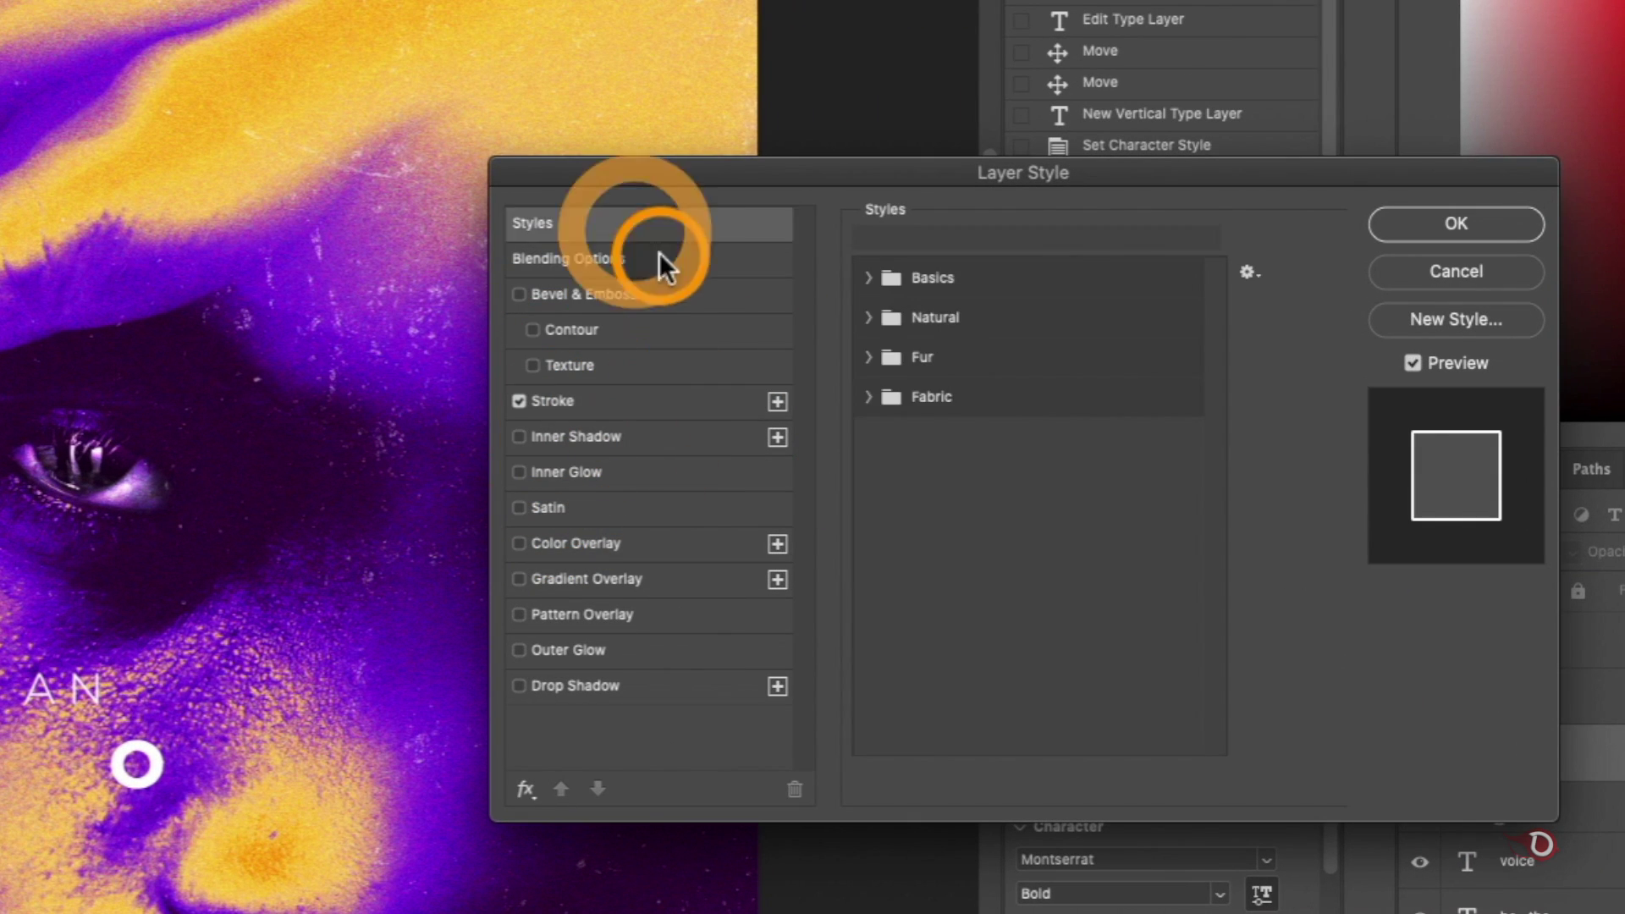
pyautogui.click(622, 260)
pyautogui.moveTo(1124, 372); pyautogui.dragTo(749, 380)
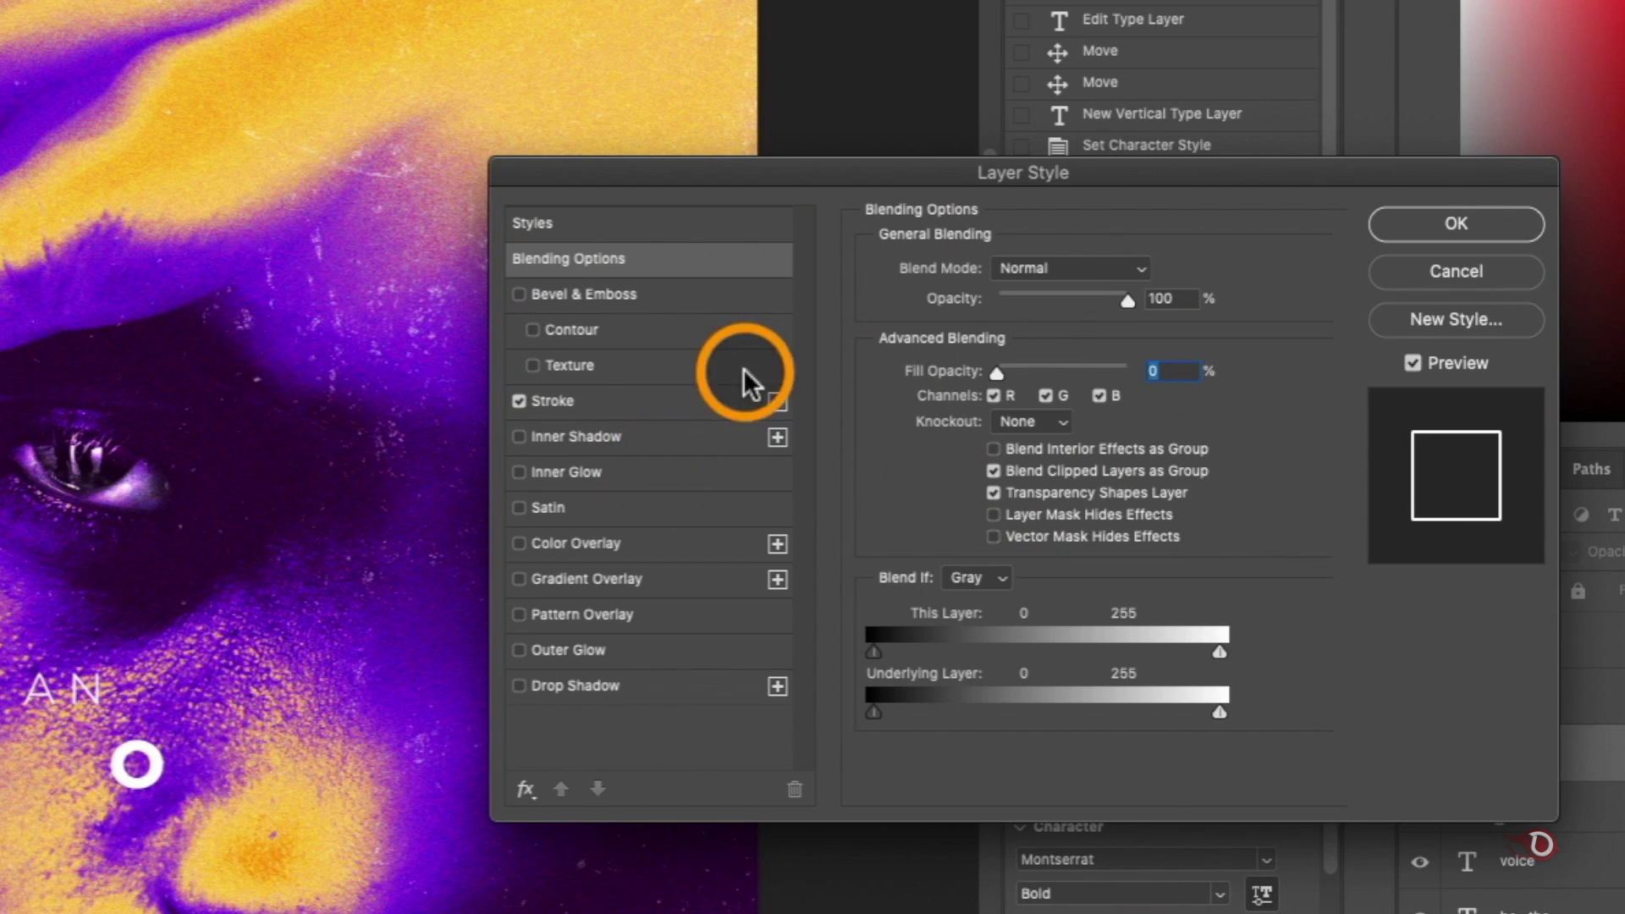
pyautogui.click(618, 401)
pyautogui.moveTo(967, 273); pyautogui.dragTo(958, 272)
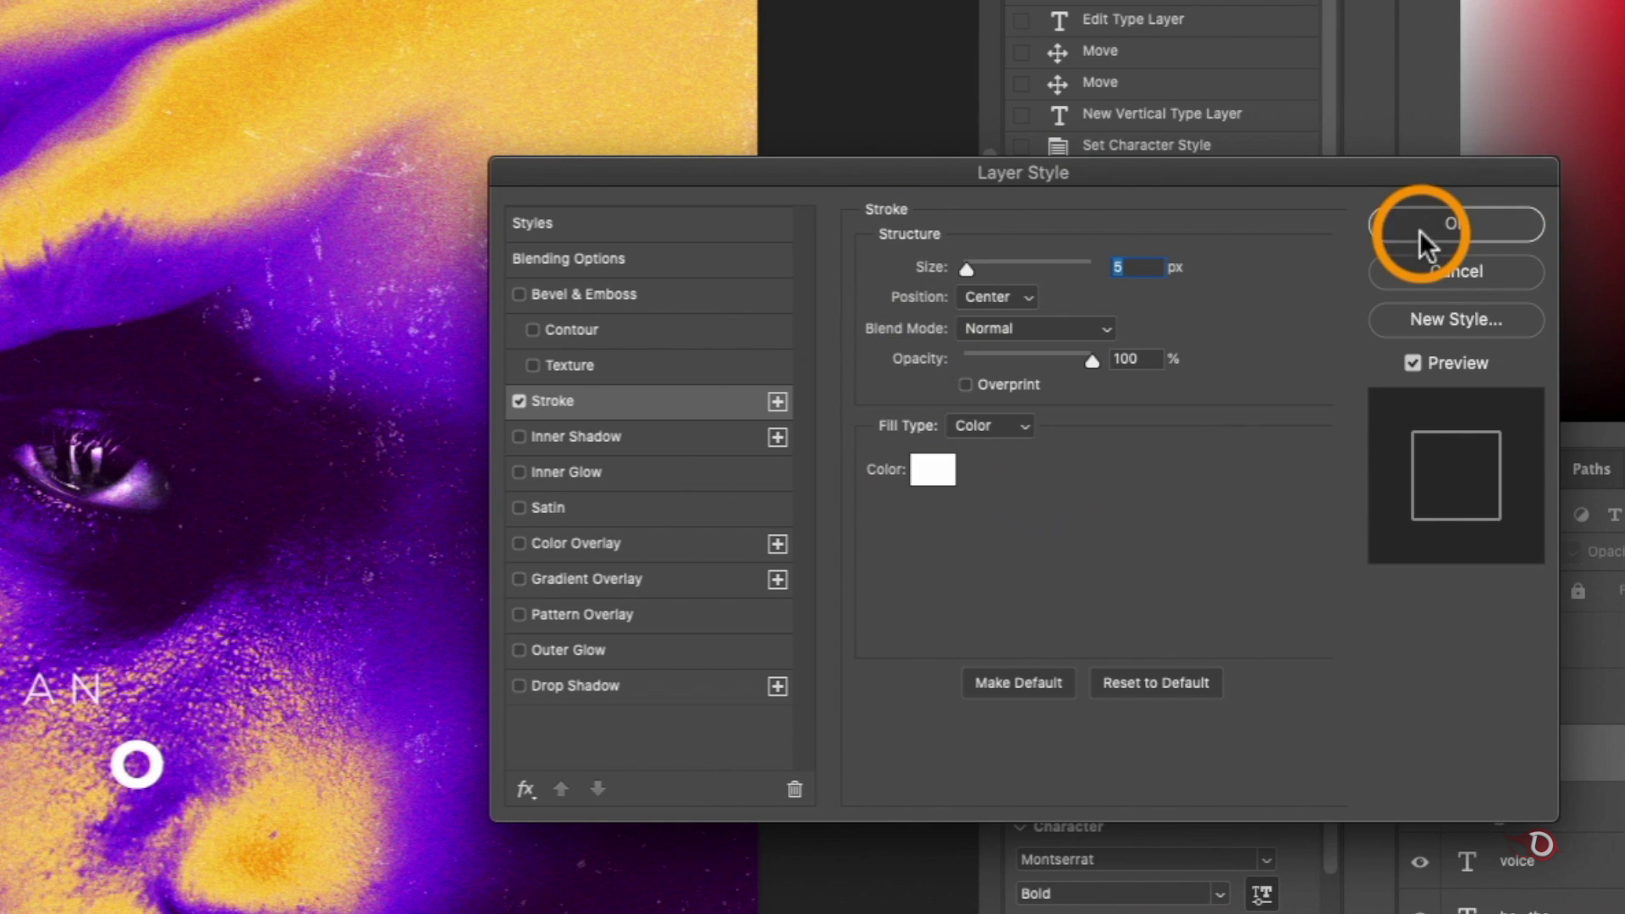
pyautogui.click(1422, 229)
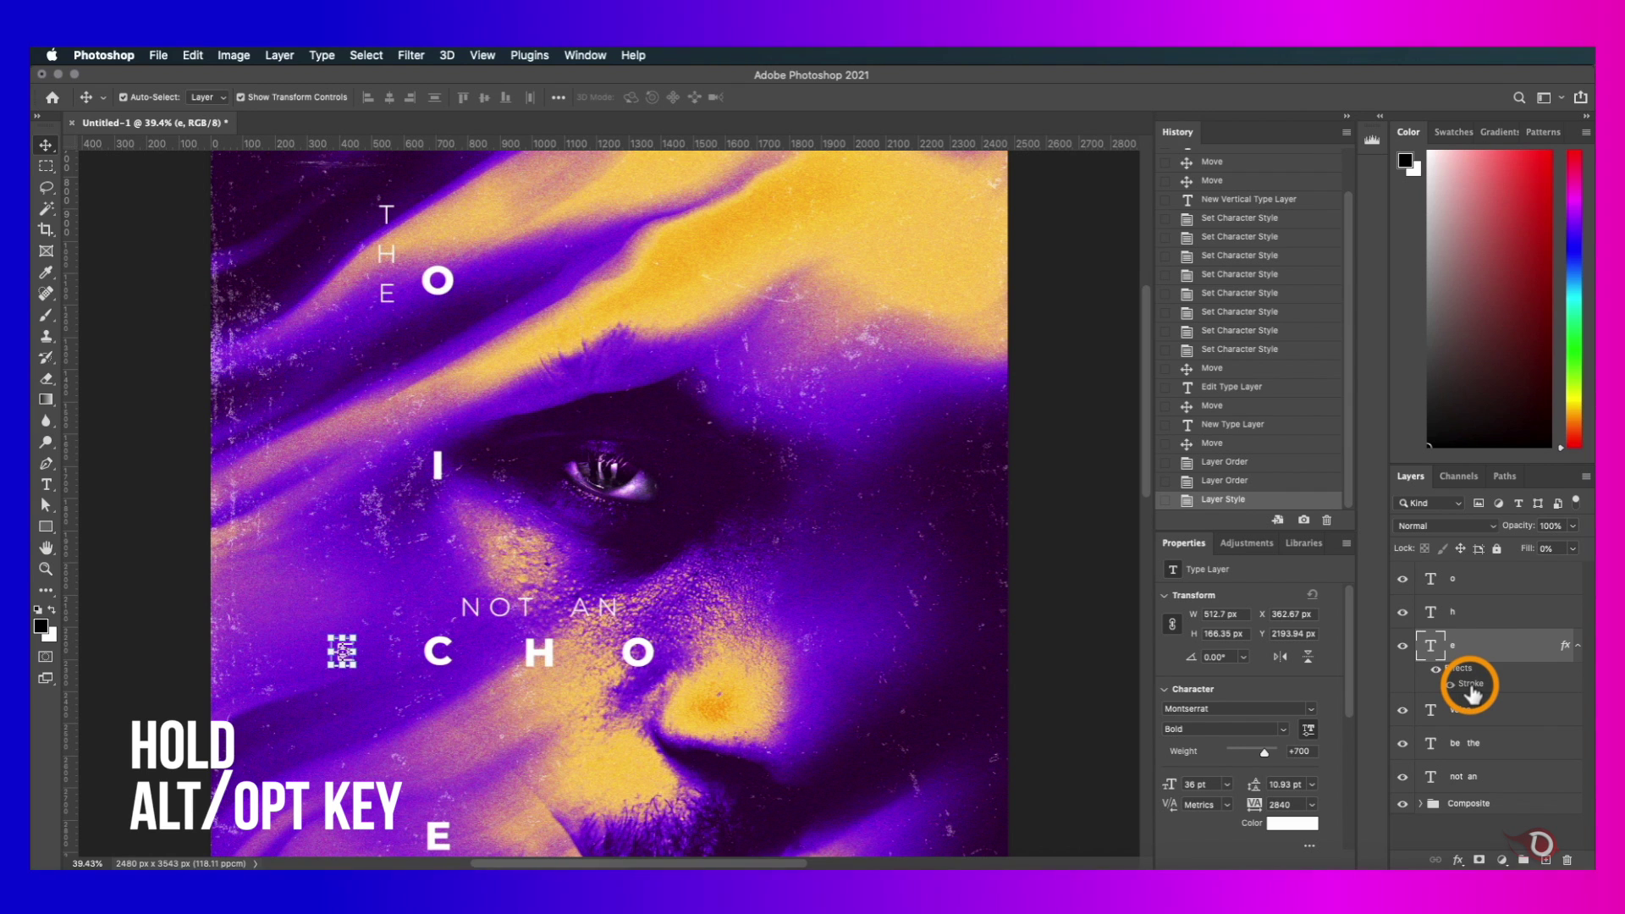
# - Copy the stroke effect from the E layer to the H and O layers and make both letters' fill transparent
pyautogui.moveTo(1473, 694); pyautogui.dragTo(1469, 619)
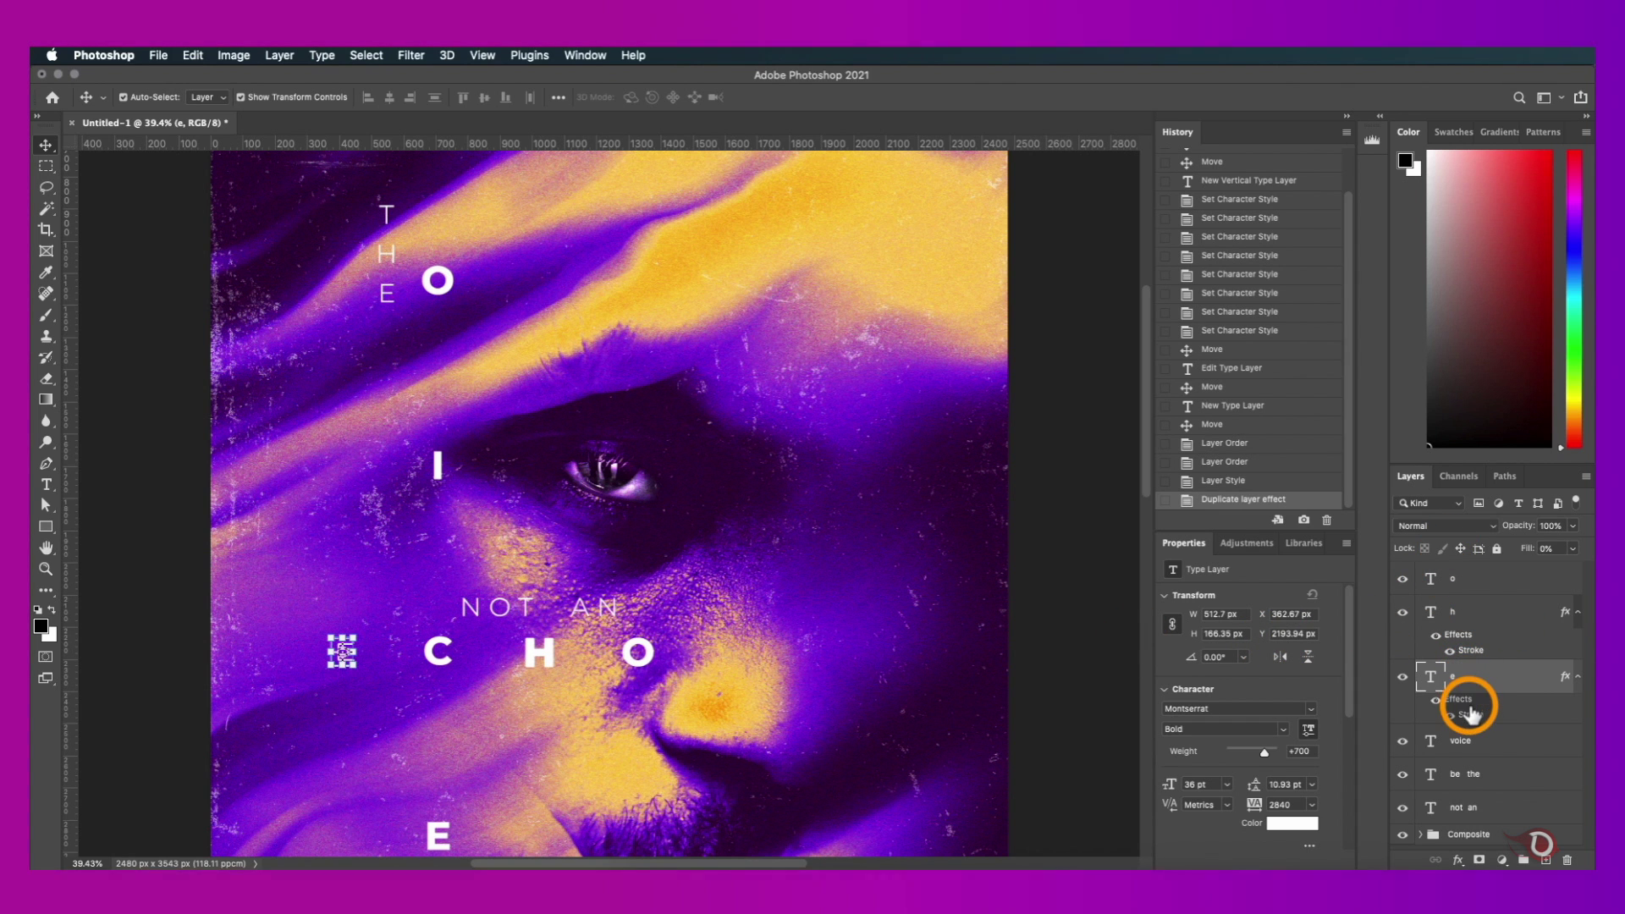
pyautogui.moveTo(1467, 687); pyautogui.dragTo(1462, 583)
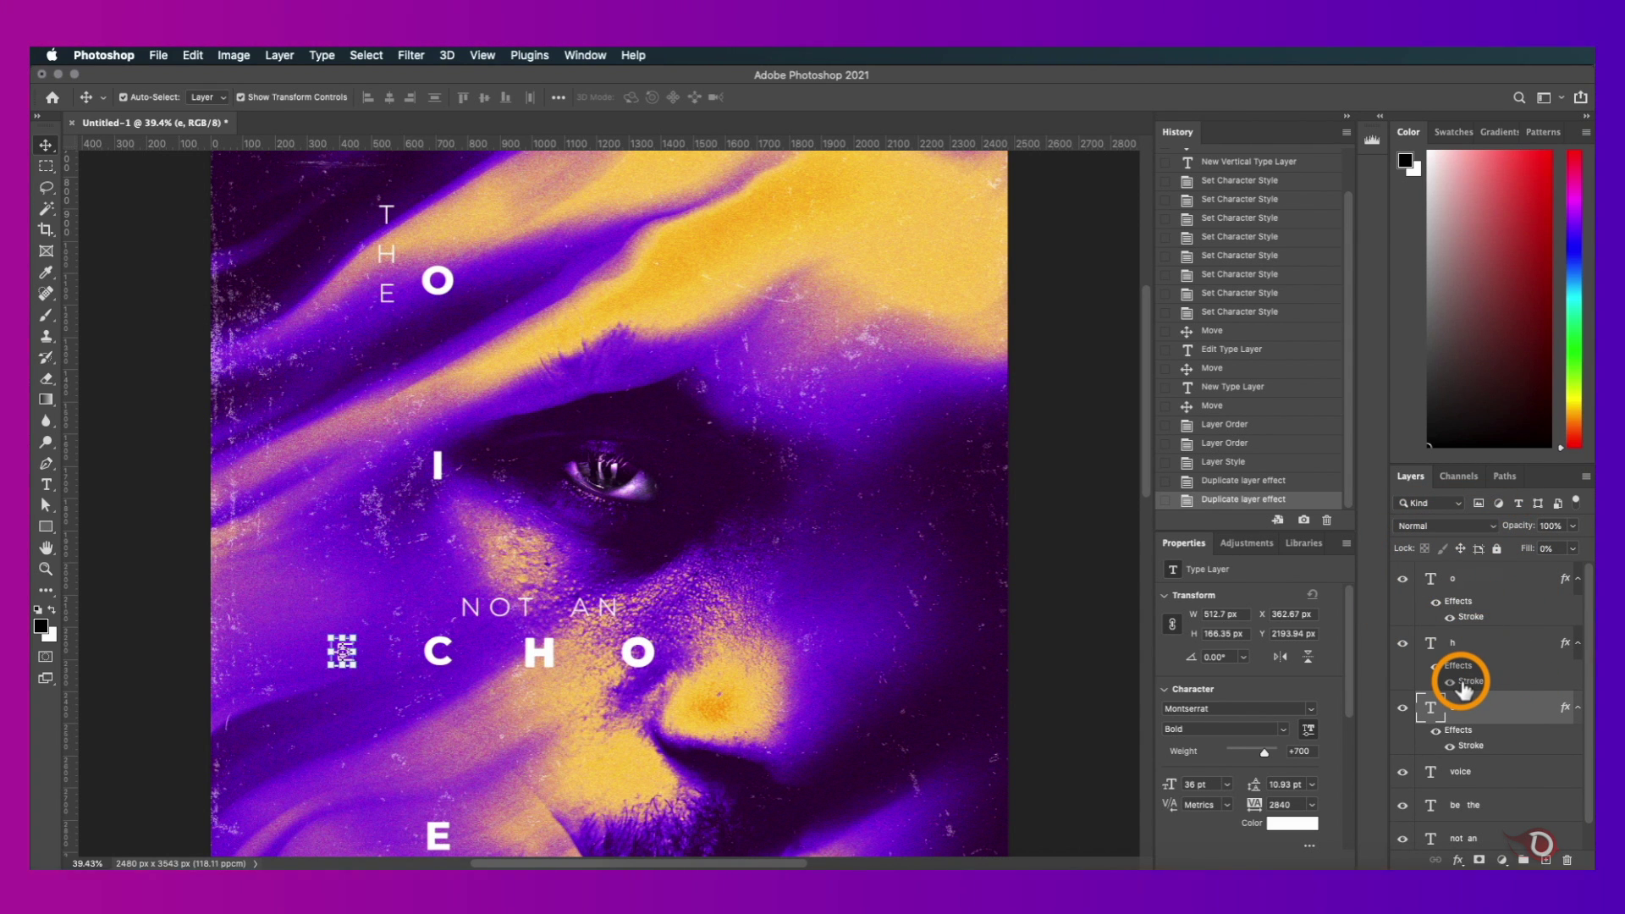
pyautogui.doubleClick(1457, 670)
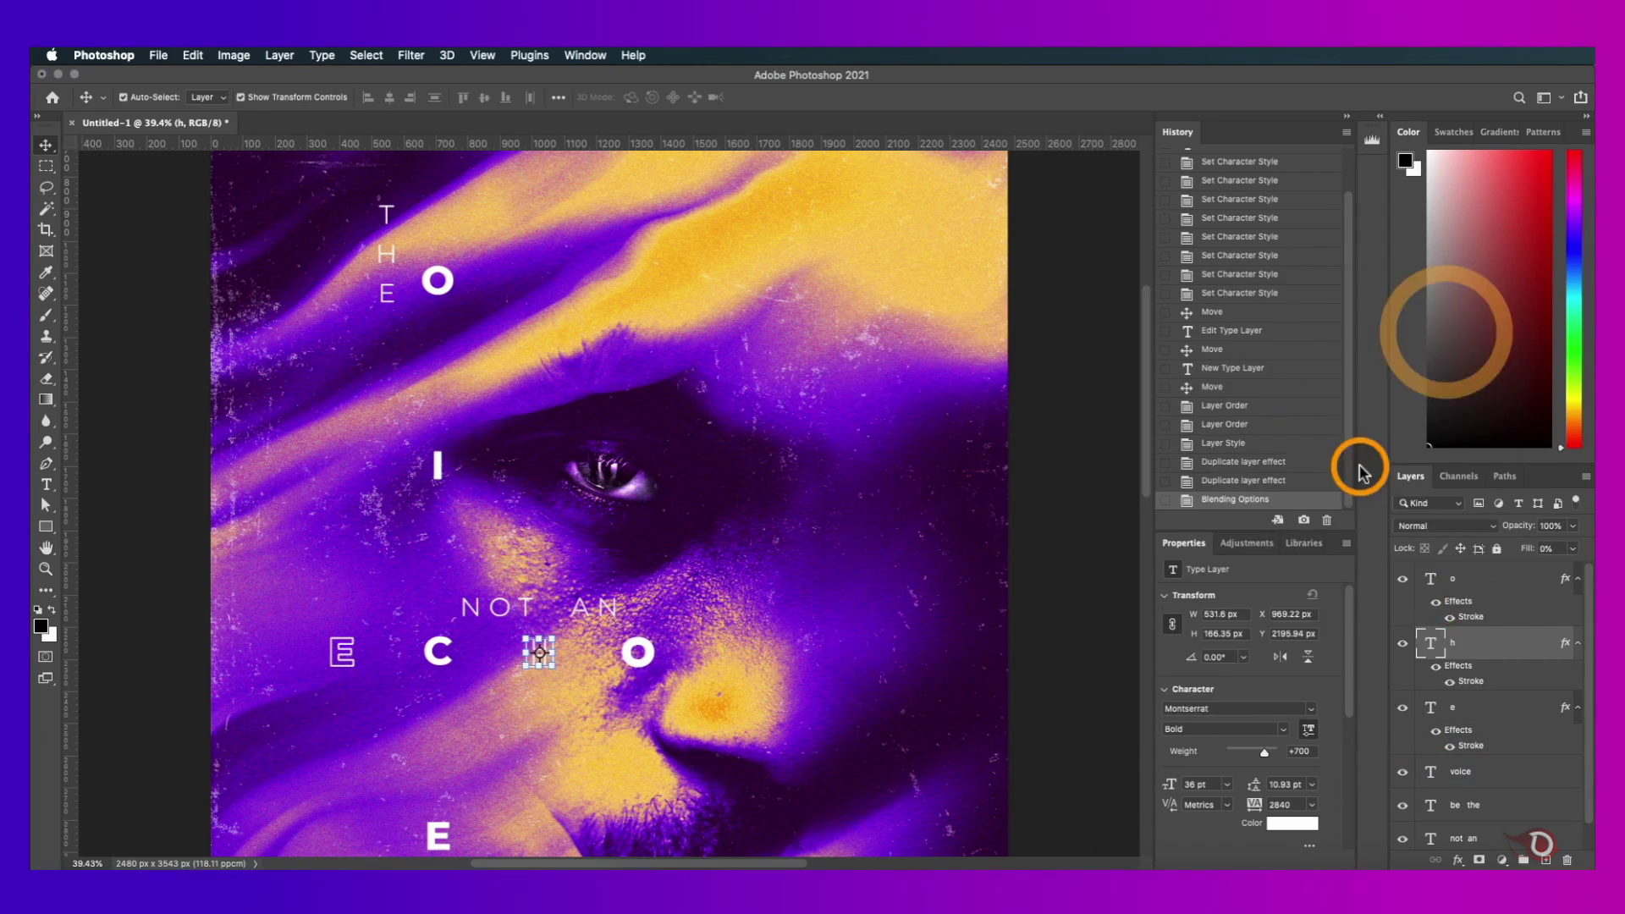
pyautogui.click(896, 351)
pyautogui.click(1424, 330)
pyautogui.scroll(5, 802, 675)
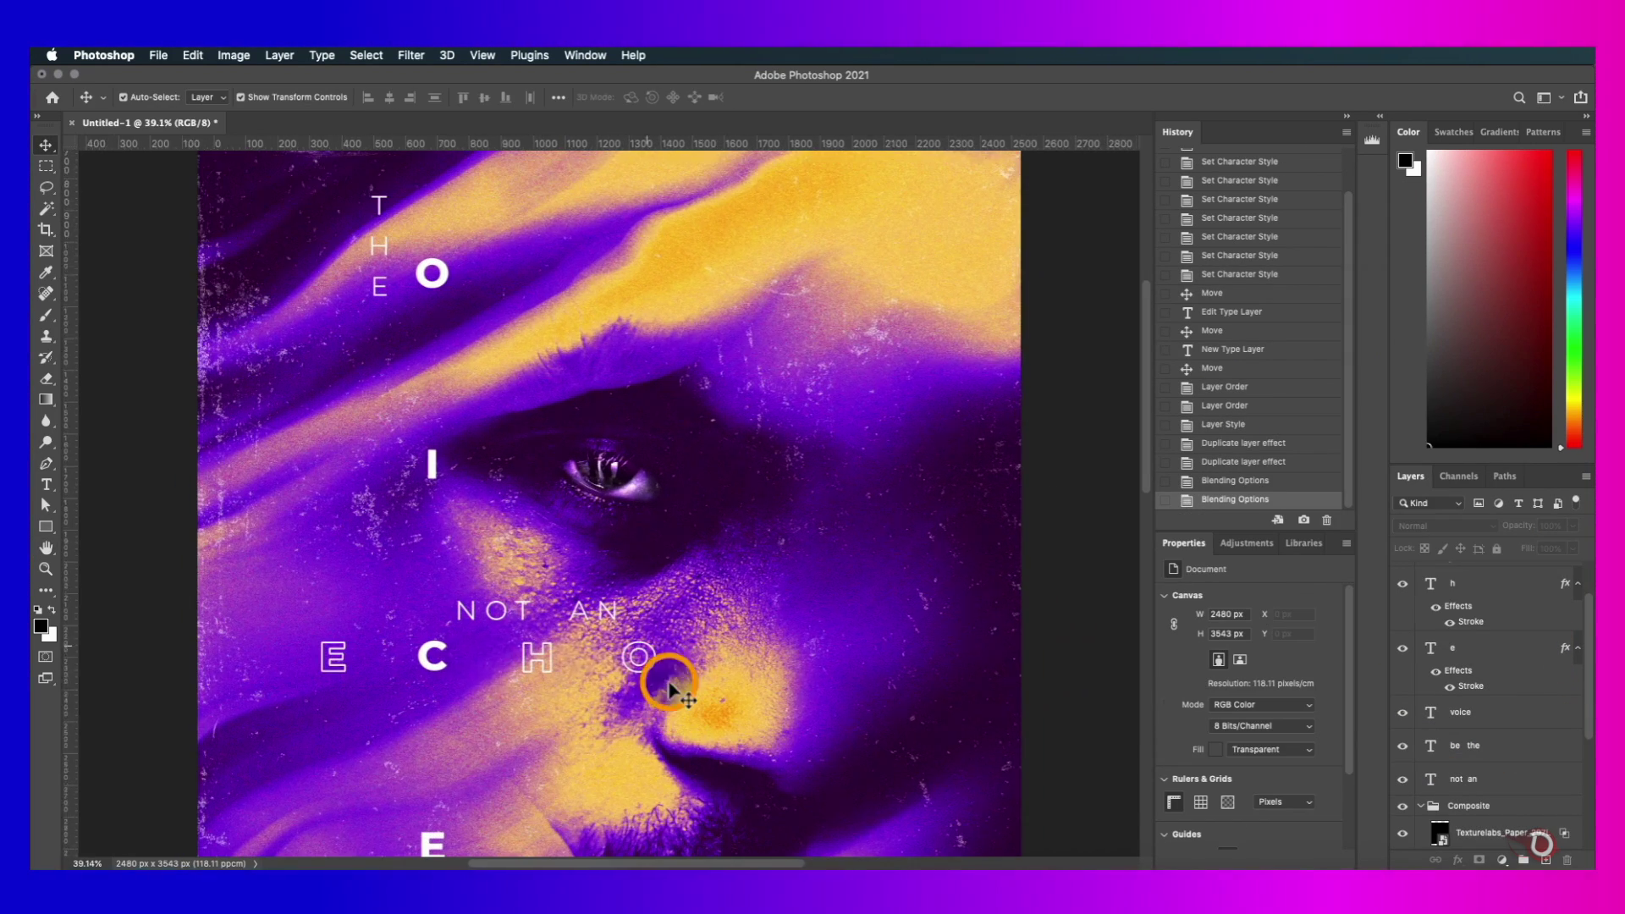
# - Space the outlined E, H and O farther apart around the C so that ECHO is evenly spread across the face
pyautogui.moveTo(640, 645); pyautogui.dragTo(697, 643)
pyautogui.moveTo(540, 644); pyautogui.dragTo(580, 644)
pyautogui.moveTo(699, 643); pyautogui.dragTo(738, 645)
pyautogui.click(327, 644)
pyautogui.click(335, 657)
pyautogui.moveTo(329, 656); pyautogui.dragTo(289, 656)
pyautogui.click(667, 743)
pyautogui.scroll(-6, 667, 743)
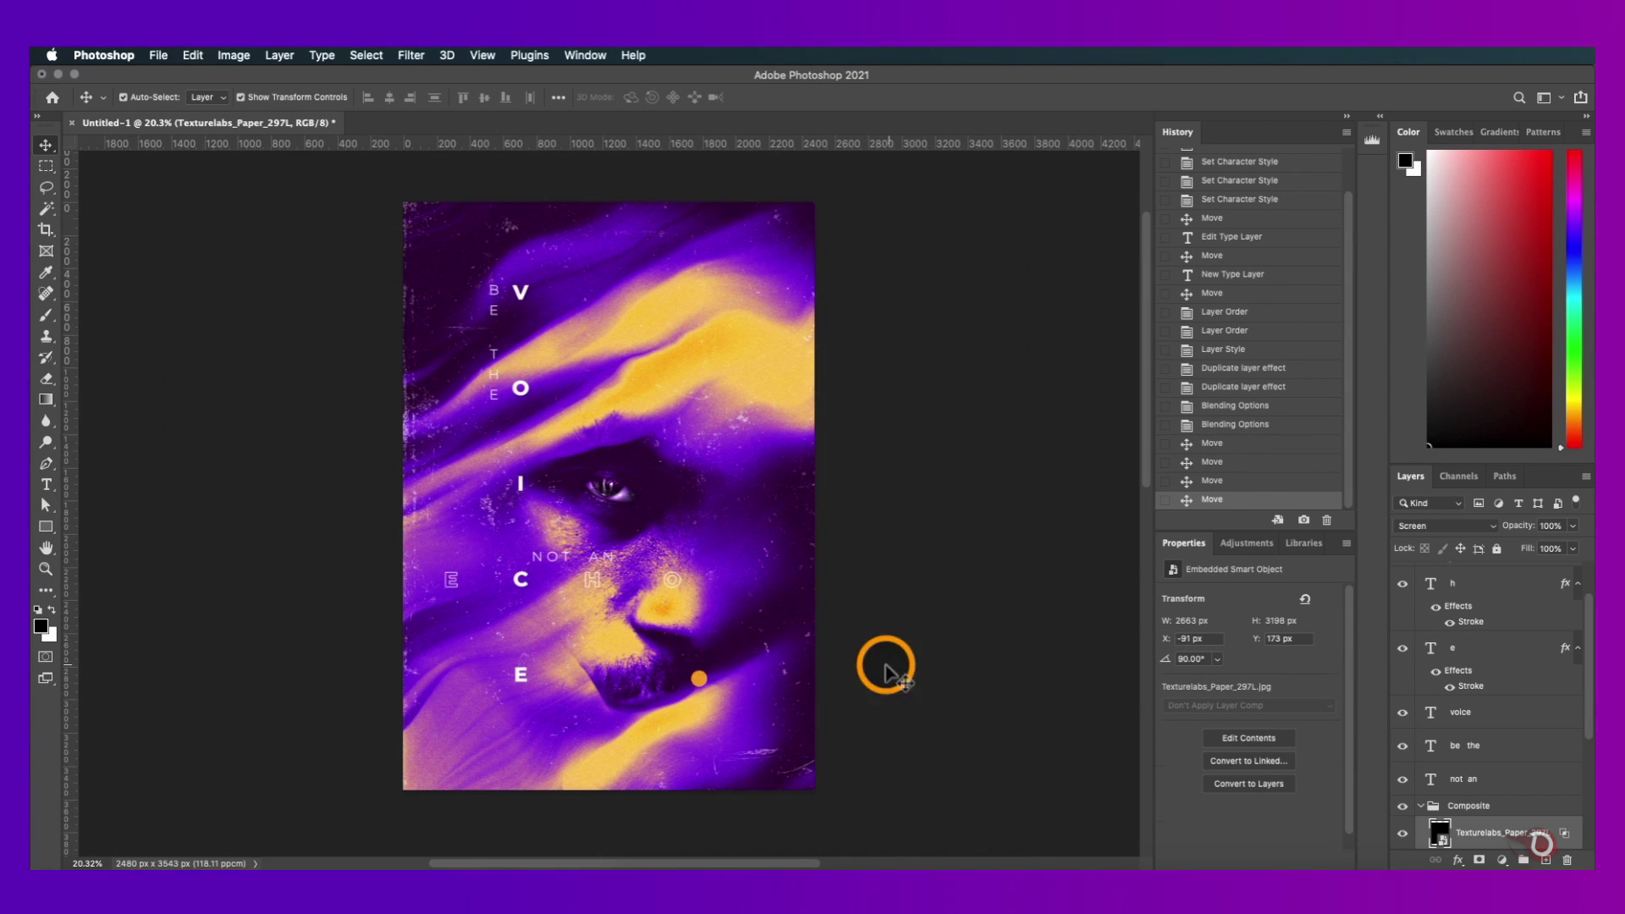
# - Narrow the space between the words of the NOT AN text and reposition it above the C and H of ECHO
pyautogui.click(885, 664)
pyautogui.scroll(1, 885, 665)
pyautogui.moveTo(555, 559); pyautogui.dragTo(524, 578)
pyautogui.click(749, 633)
pyautogui.scroll(3, 748, 625)
pyautogui.doubleClick(580, 581)
pyautogui.press('BackSpace')
pyautogui.press('super+Return')
pyautogui.click(708, 641)
pyautogui.scroll(-4, 707, 641)
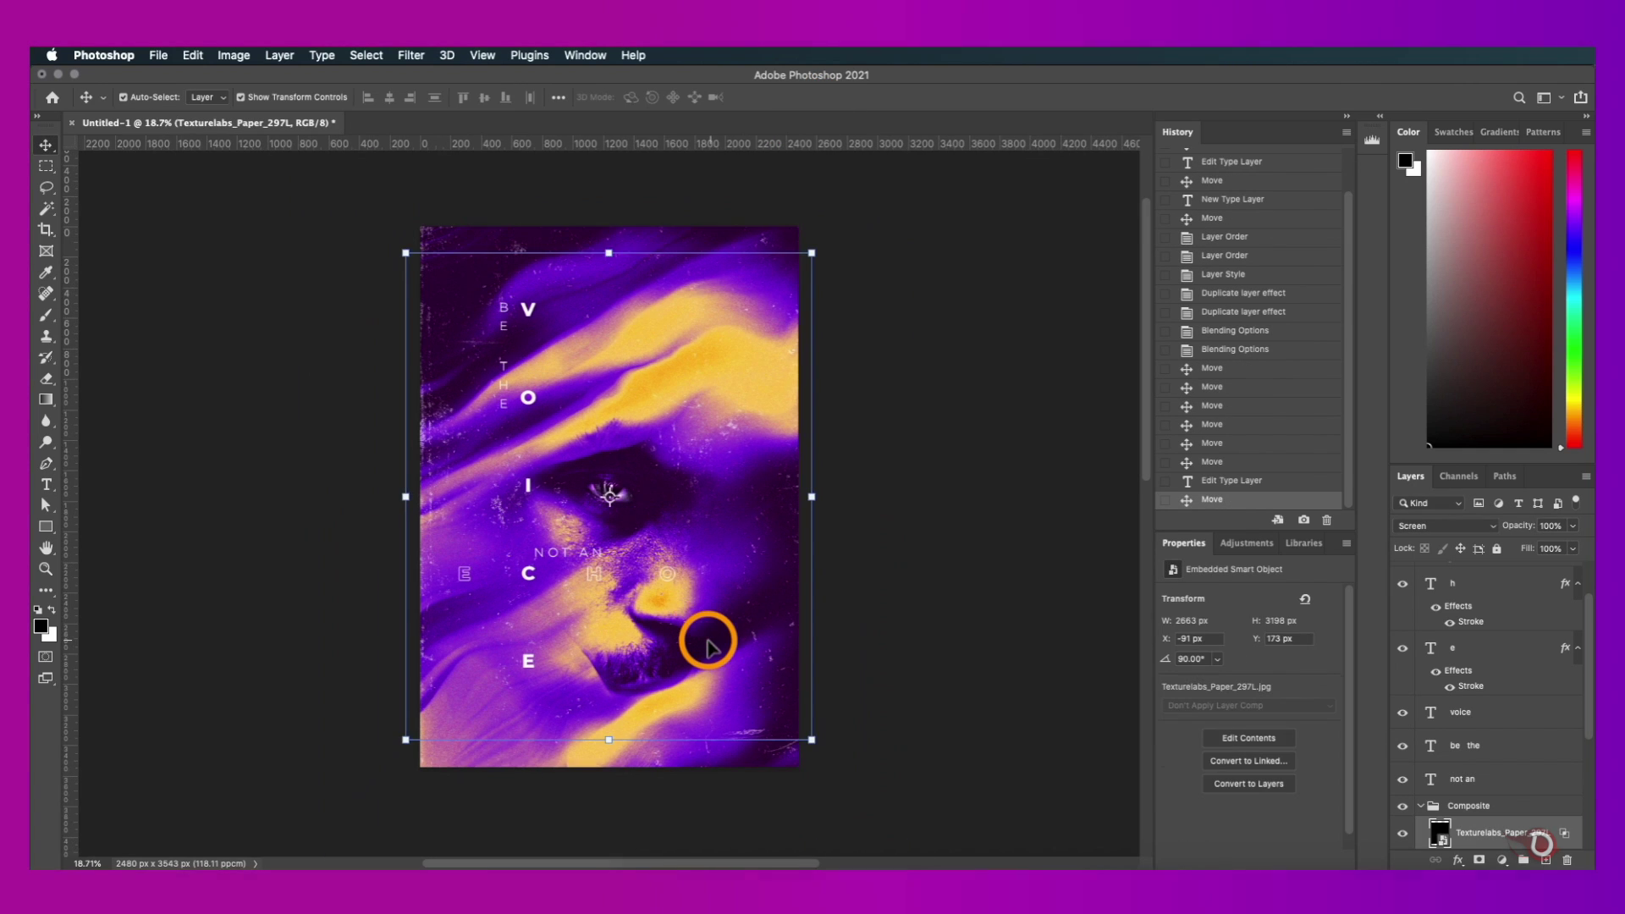